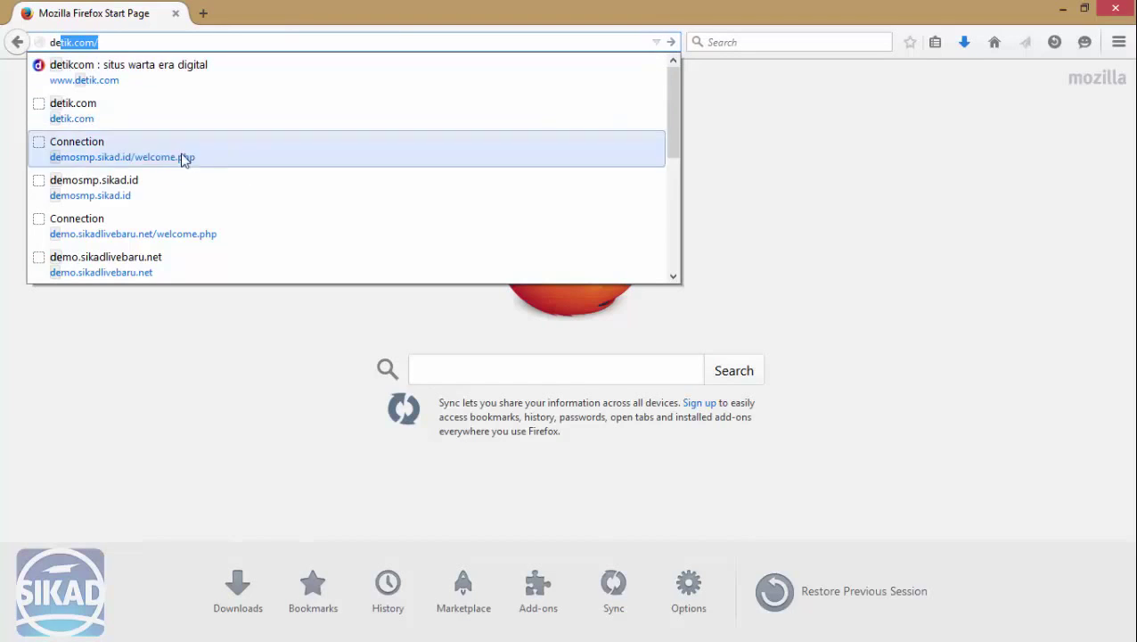
Open demosmp.sikad.id and log in to SIKAD as teacher with the NIP and password.
left_click(169, 189)
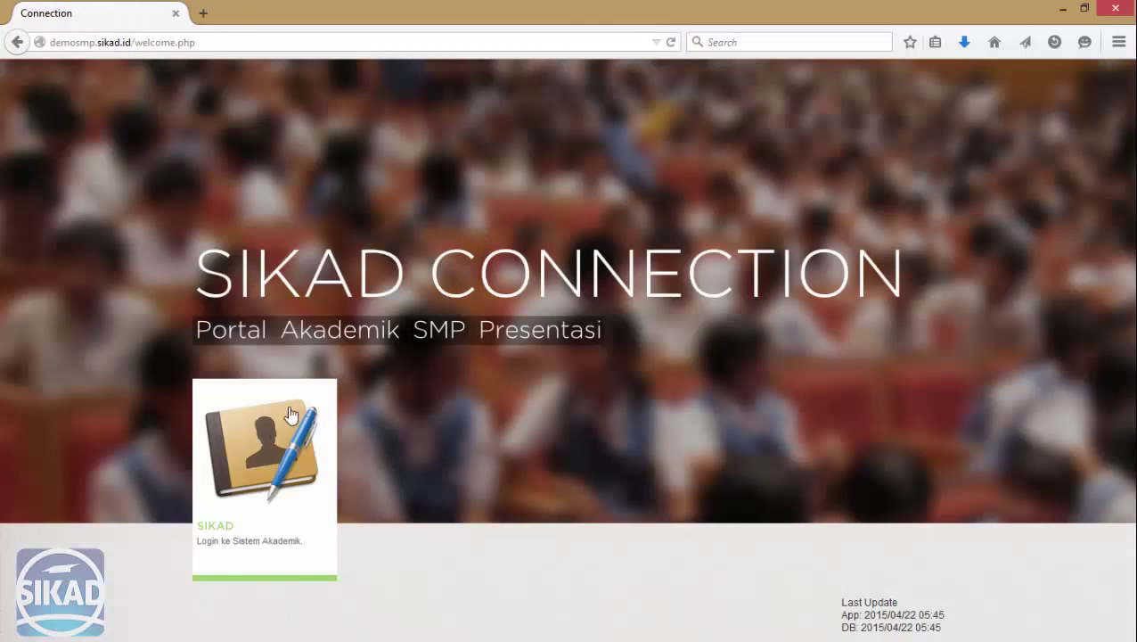
left_click(292, 414)
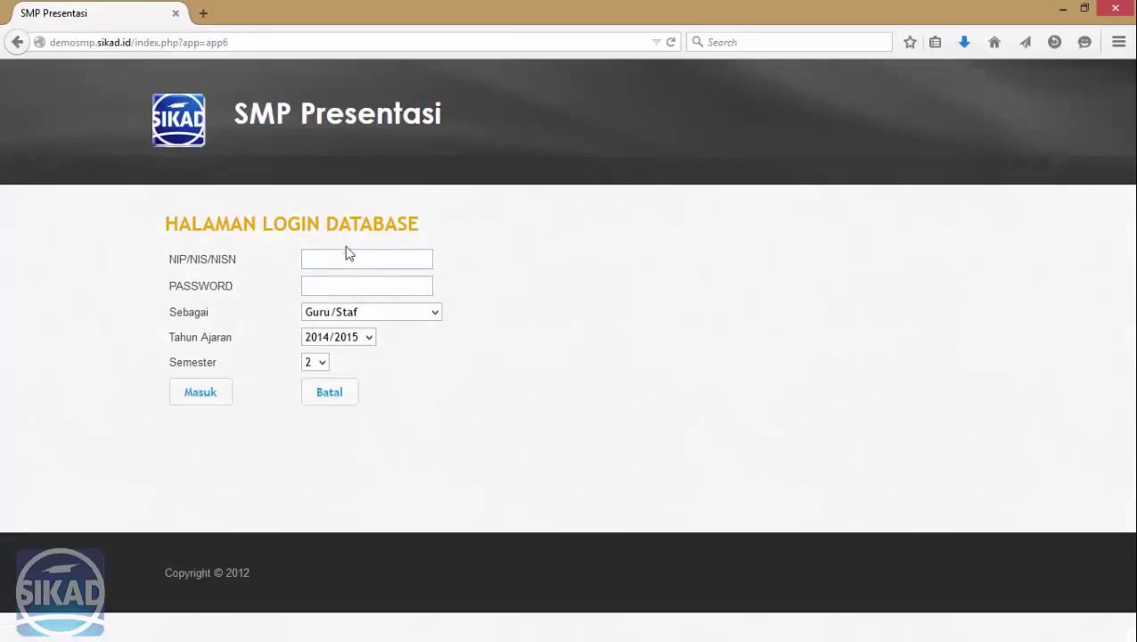
left_click(347, 253)
right_click(347, 254)
left_click(383, 323)
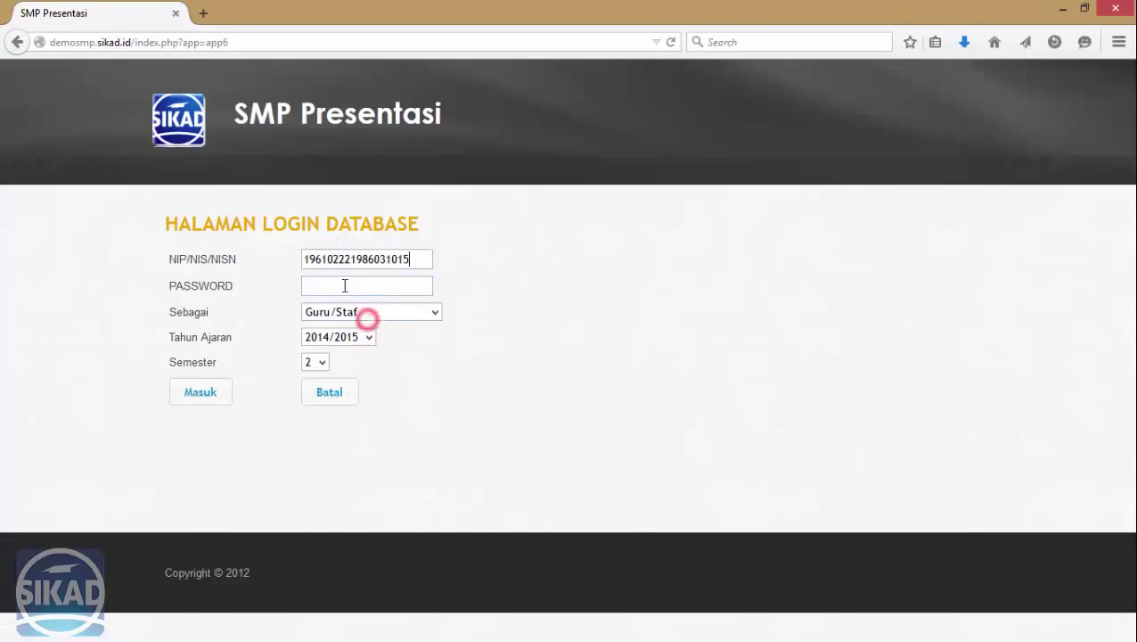
left_click(344, 286)
key("Return")
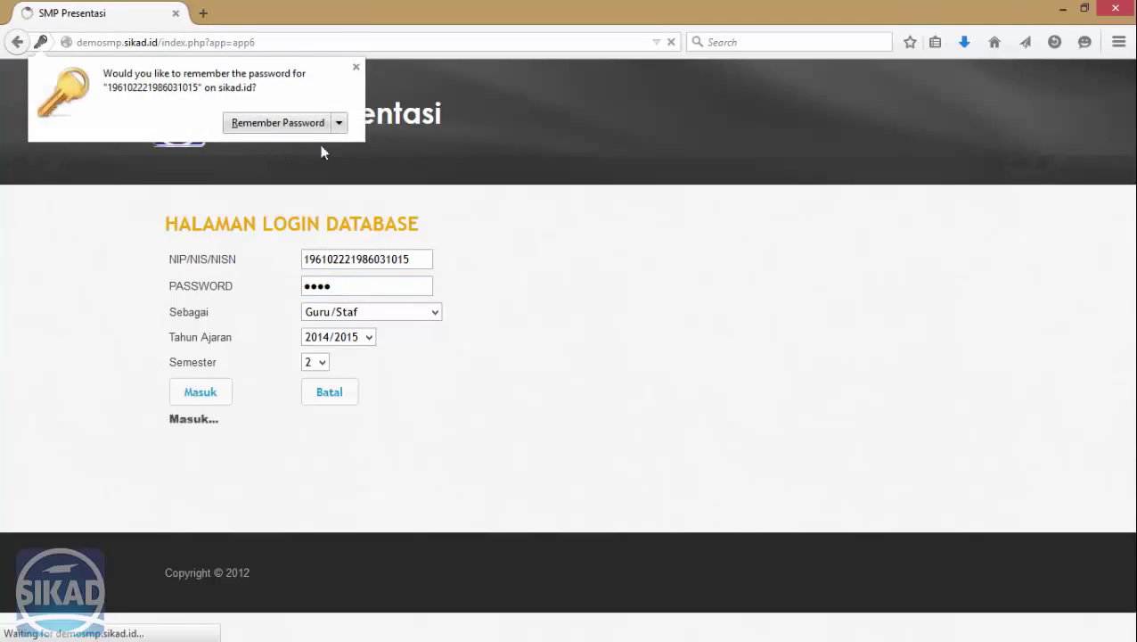
left_click(355, 66)
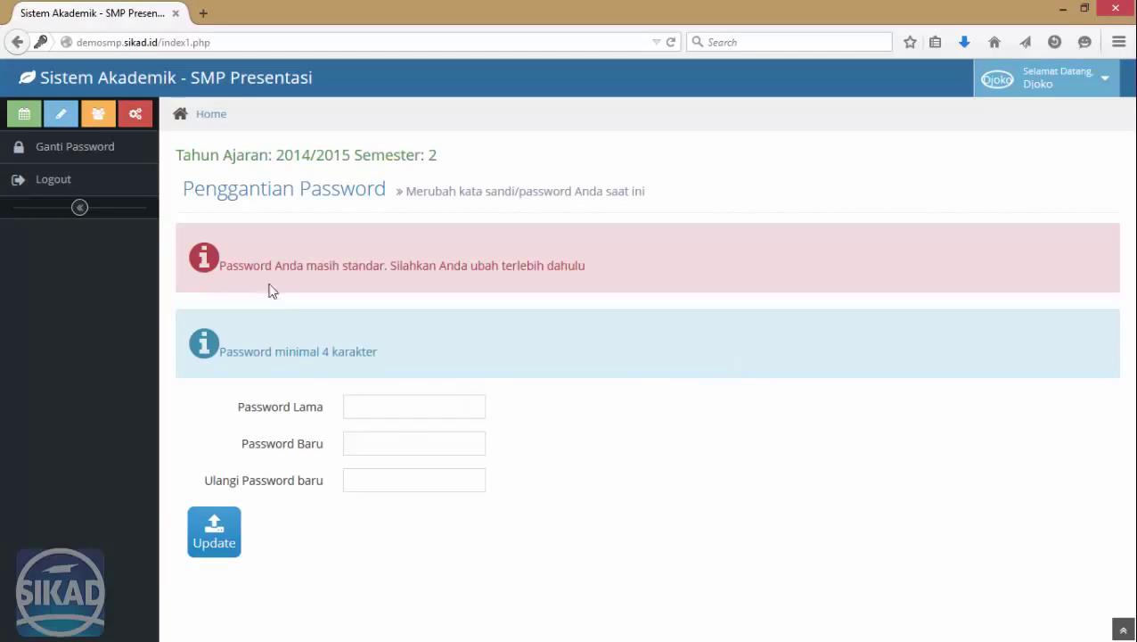
Replace the default password with a new six-character password and confirm the success message.
left_click_drag(221, 266, 388, 266)
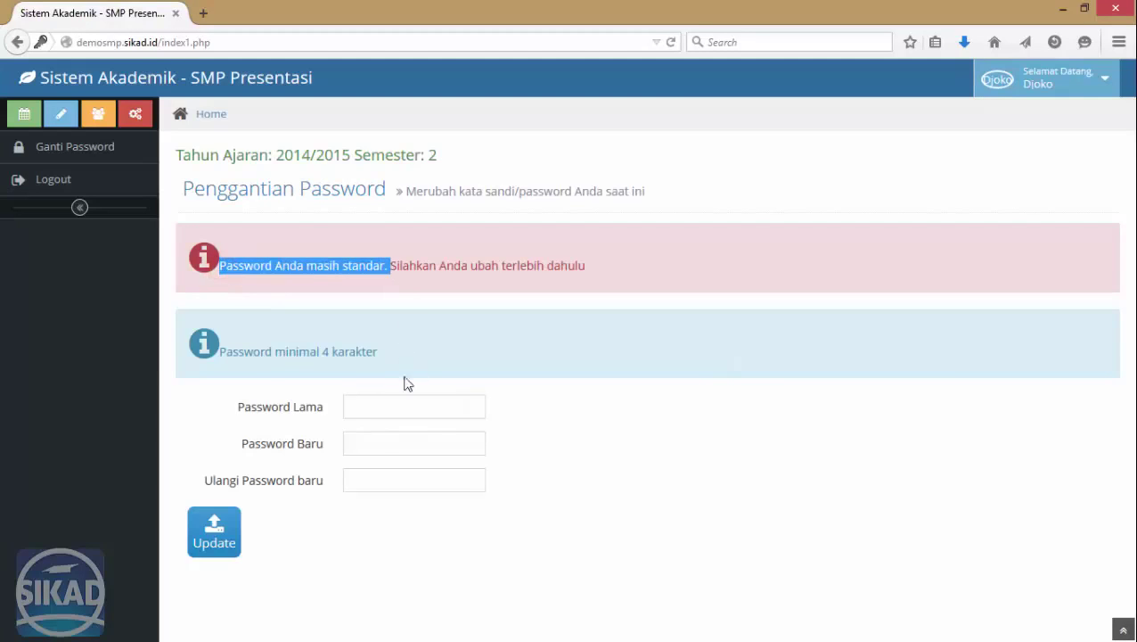
left_click(378, 403)
type("••")
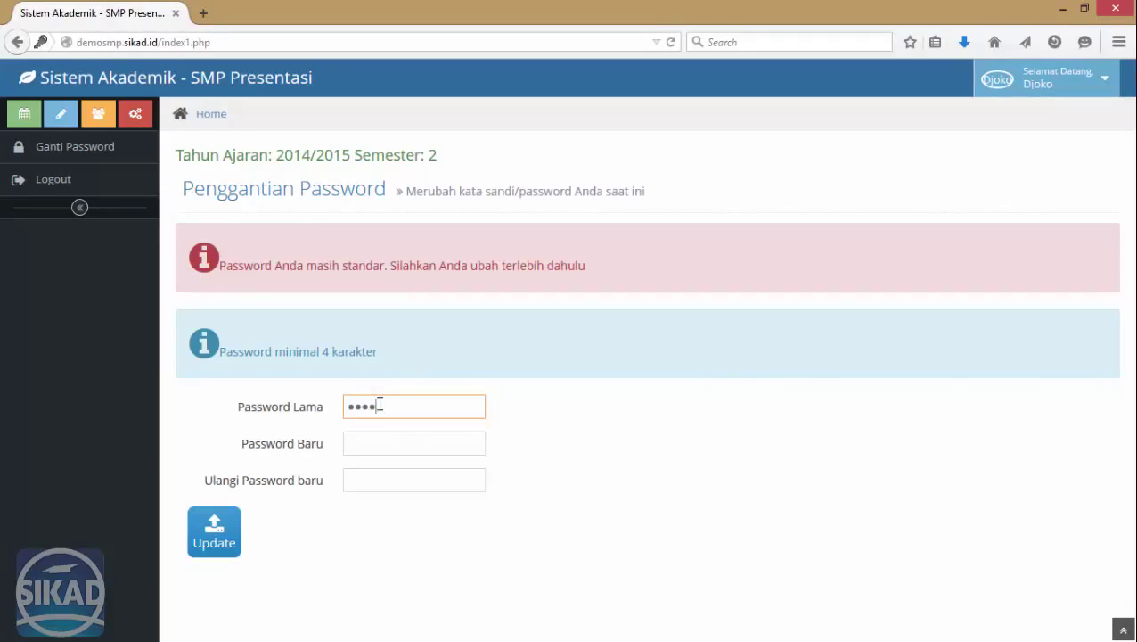
key("Tab")
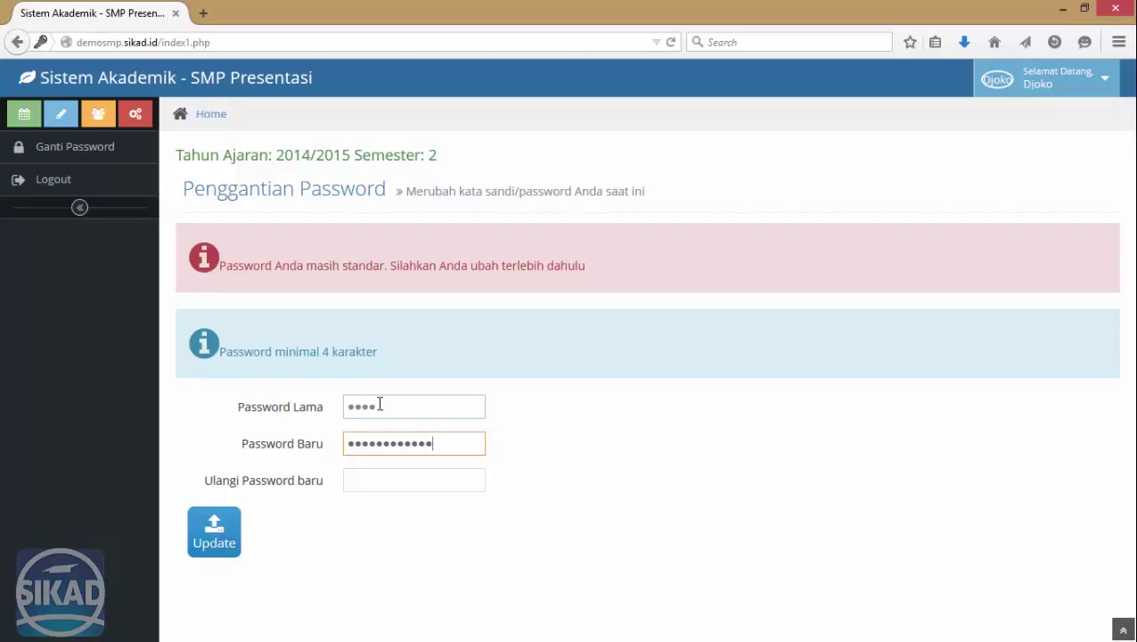
key("BackSpace")
key("BackSpace")
key("BackSpace")
key("BackSpace")
key("BackSpace")
key("BackSpace")
key("BackSpace")
key("BackSpace")
key("BackSpace")
type("123456")
key("Tab")
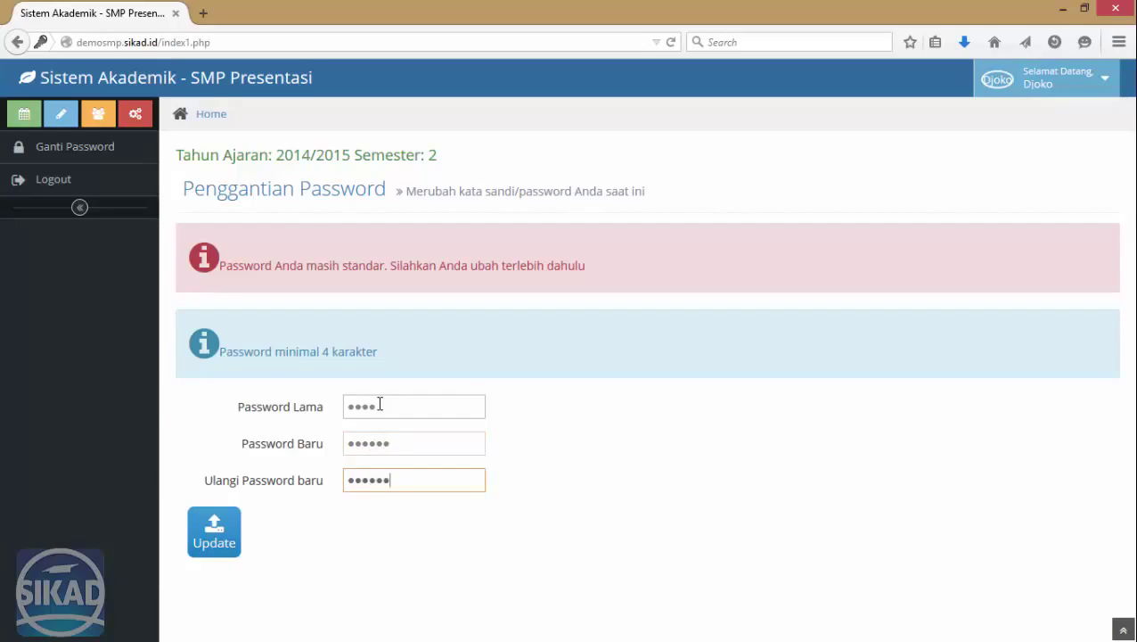
left_click(215, 551)
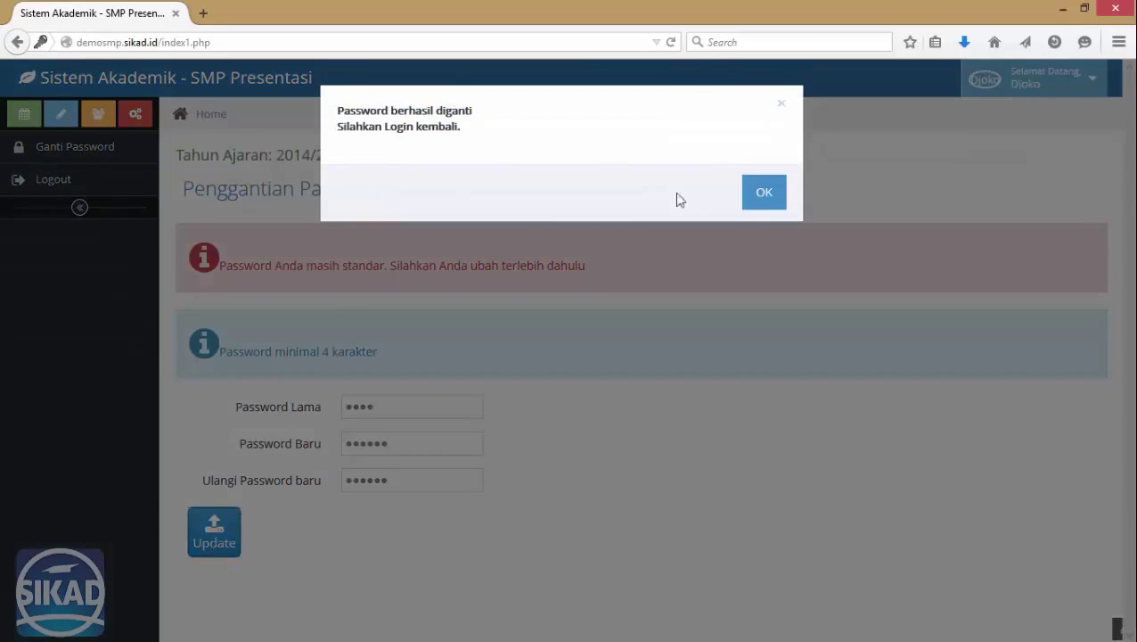
left_click(762, 193)
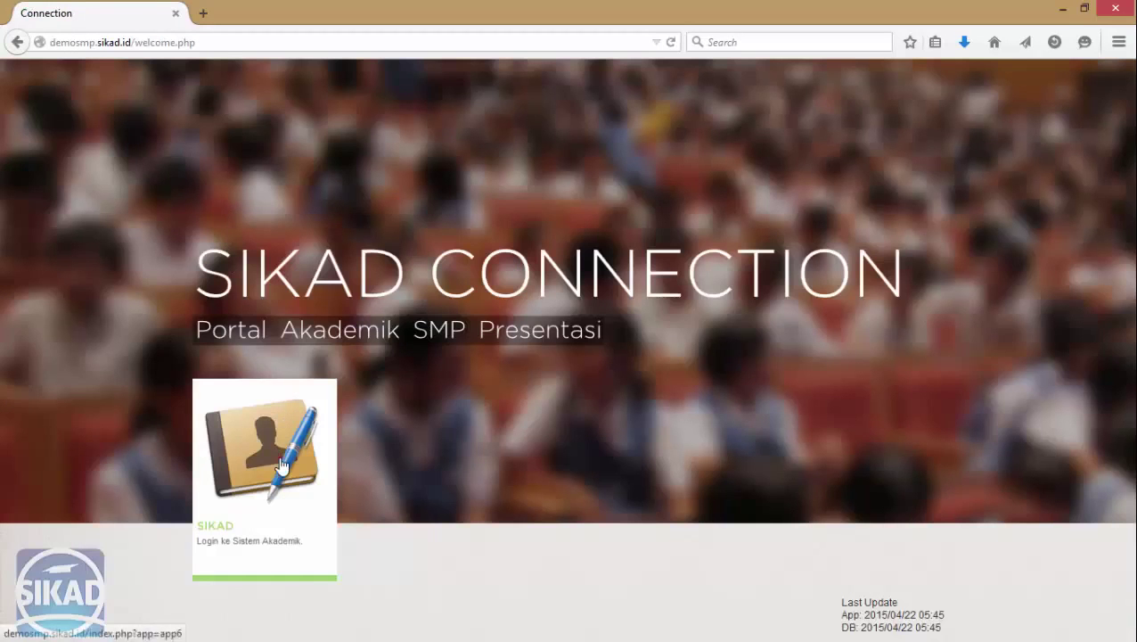
Log back in to SIKAD using the teacher's NIP and the new password.
left_click(280, 465)
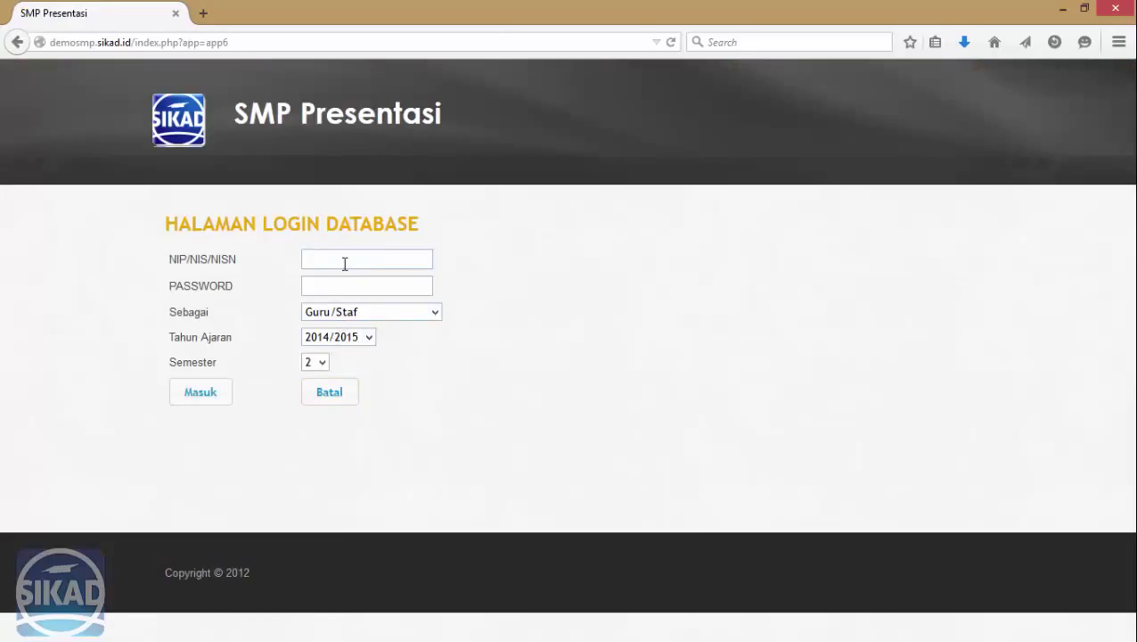
right_click(344, 263)
left_click(411, 336)
left_click(366, 284)
key("Return")
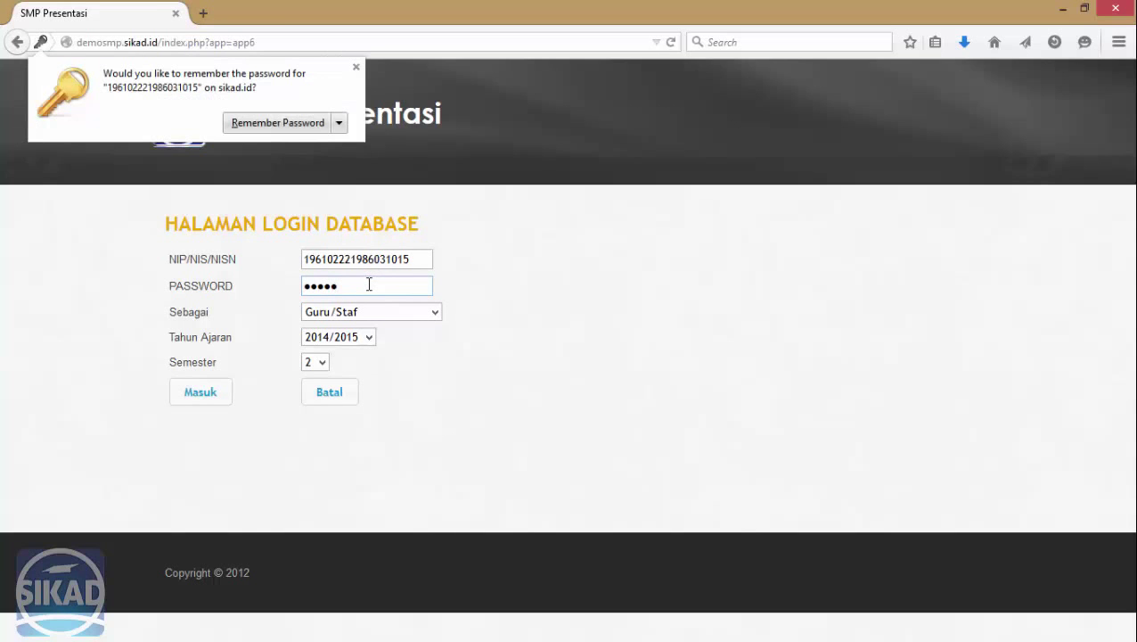
left_click(299, 126)
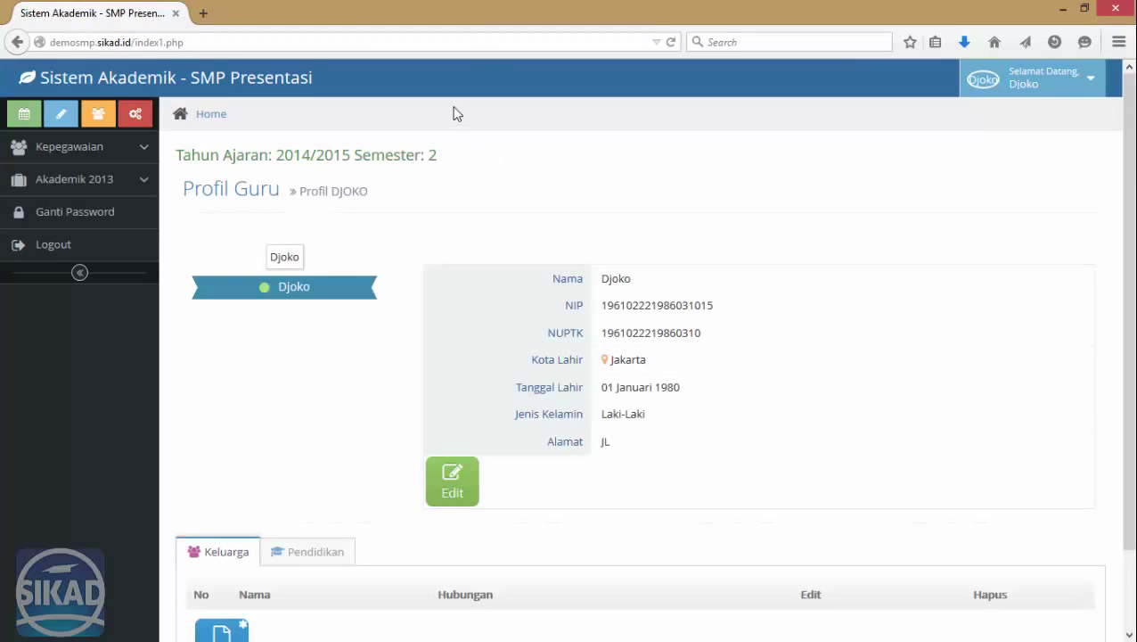
Upload 'logo sikad transparent 1.png' as the teacher's profile photo on Profil Guru.
left_click(282, 255)
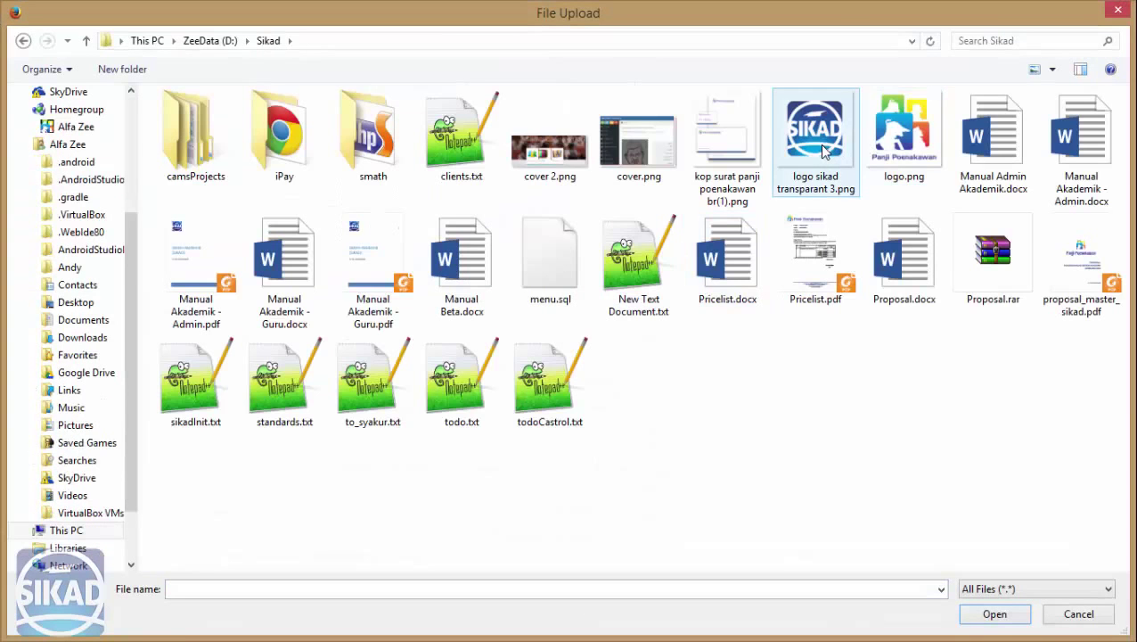
double_click(821, 144)
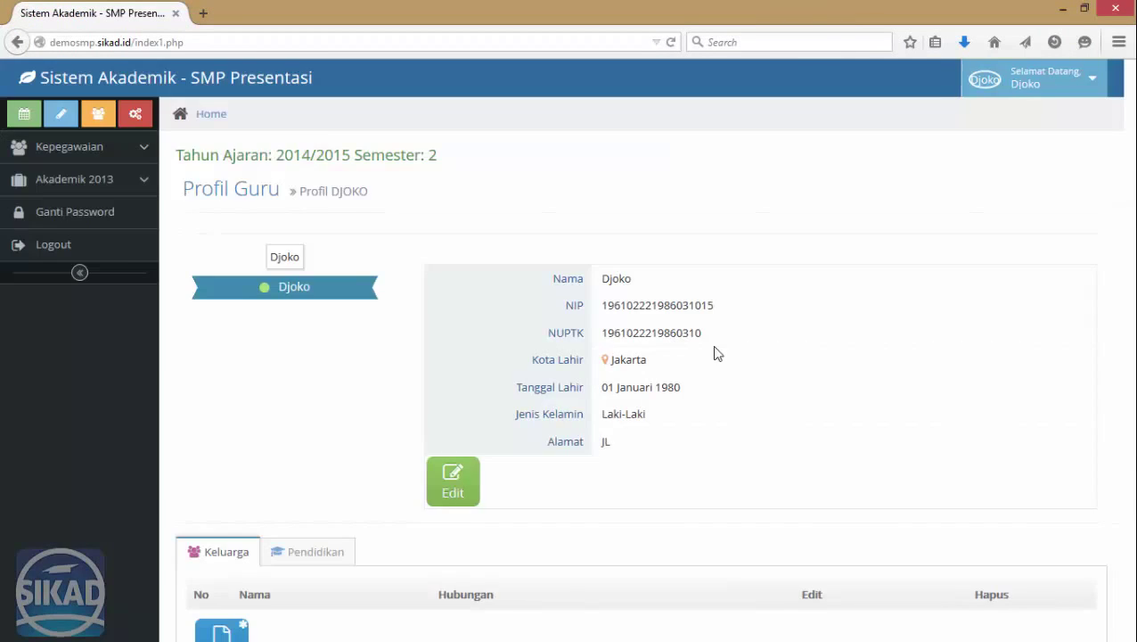
left_click(755, 227)
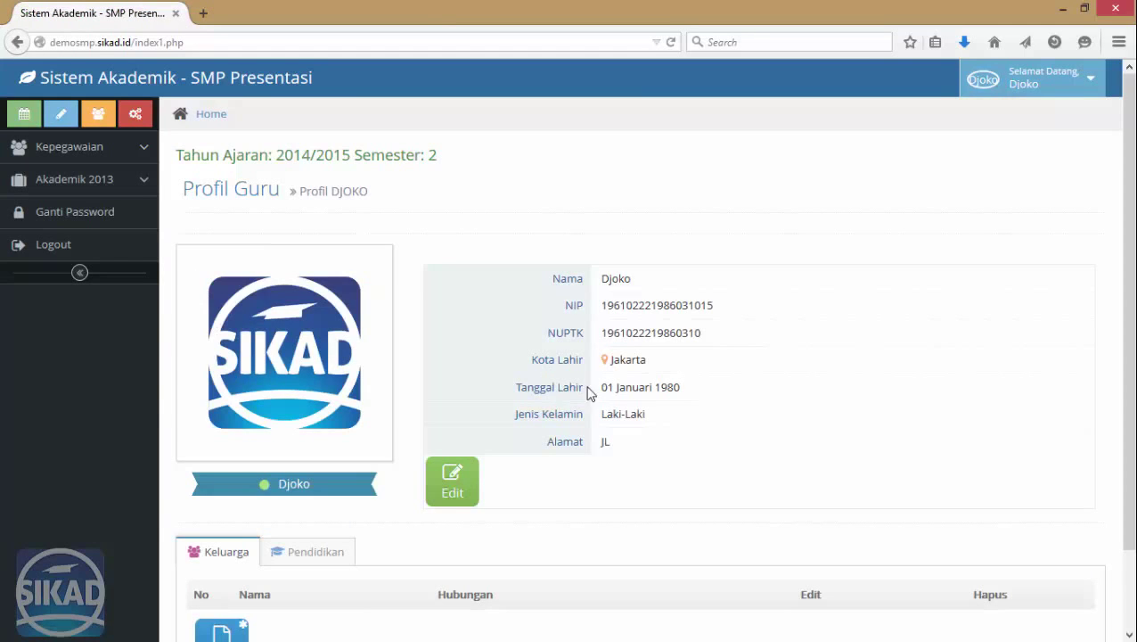
left_click(89, 148)
Start an Agenda Kelas entry for 030011 - MATEMATIKA (A), the teacher, and class VII-A.
left_click(91, 244)
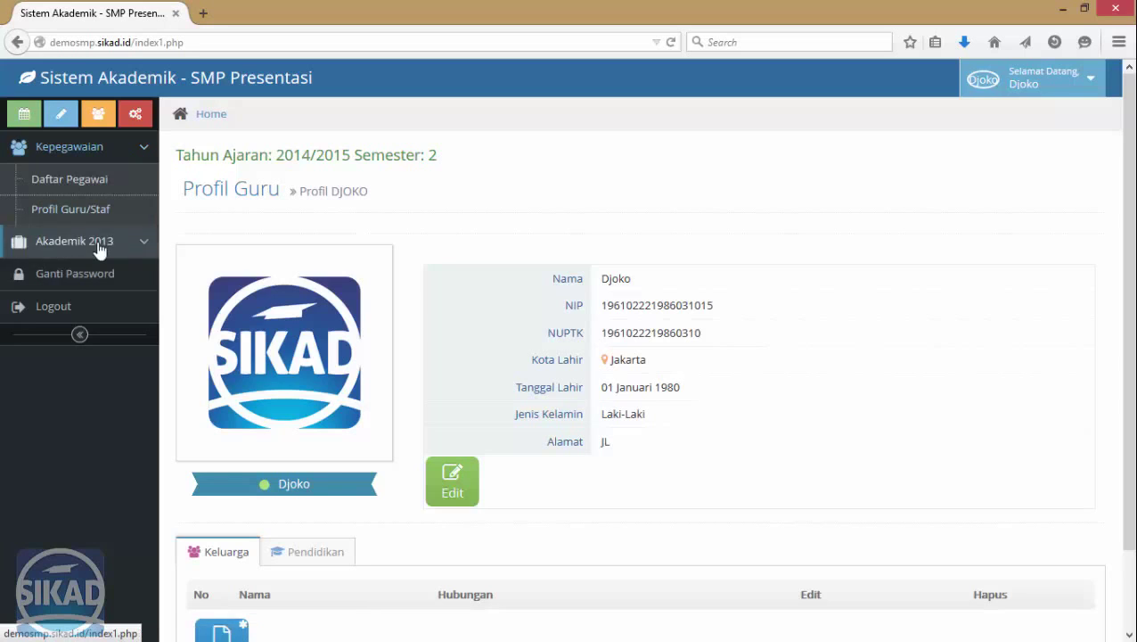
left_click(86, 219)
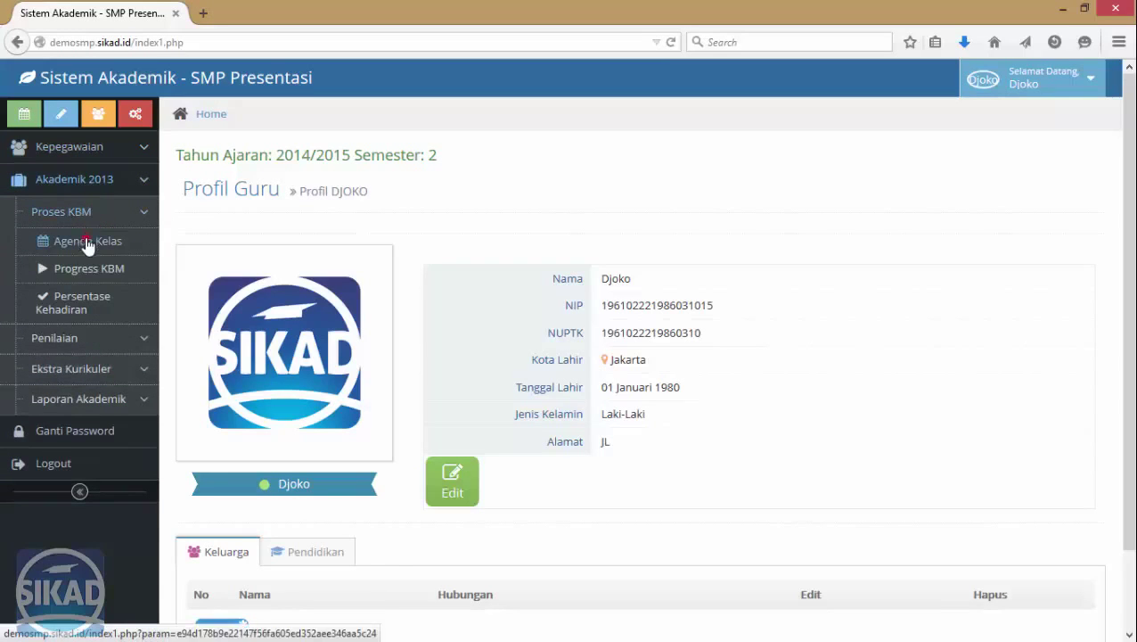
left_click(84, 242)
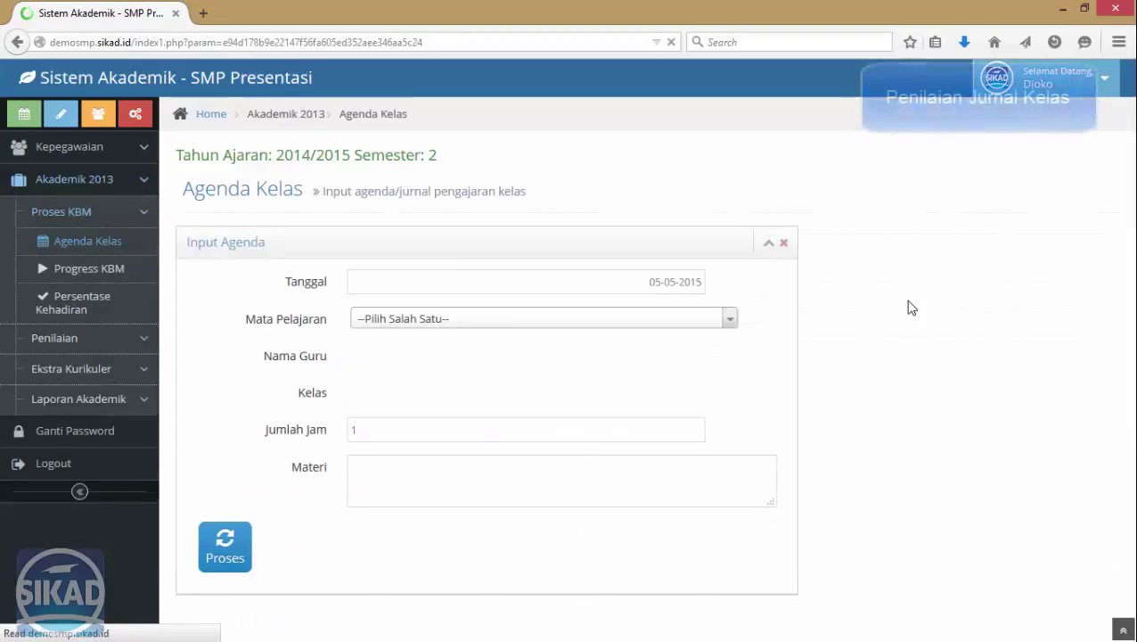
left_click(496, 319)
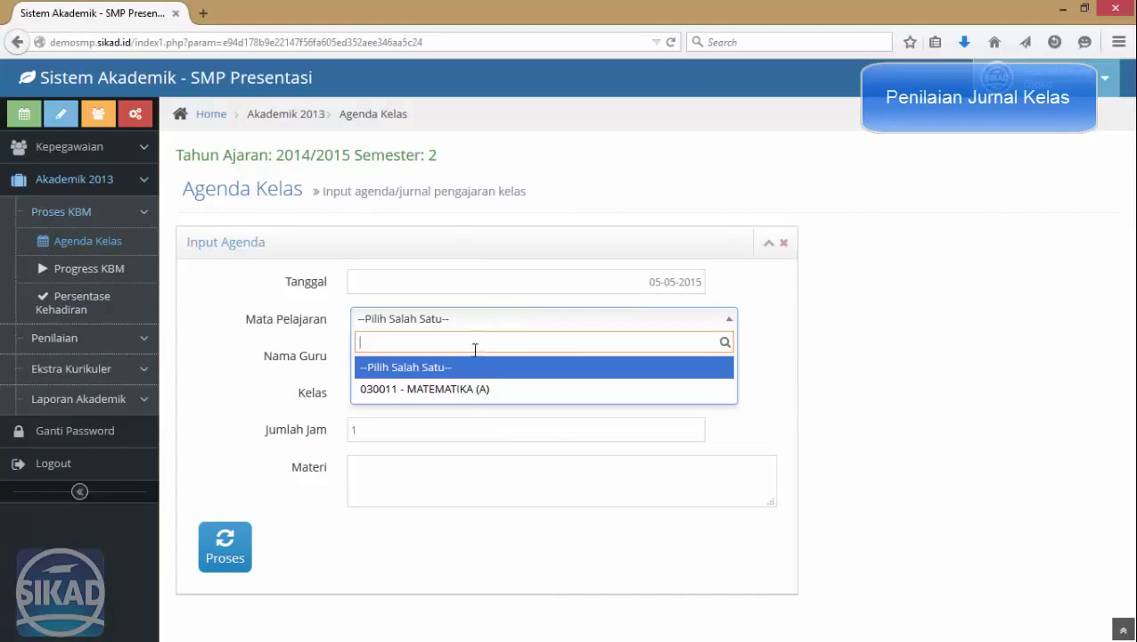
left_click(464, 388)
left_click(421, 356)
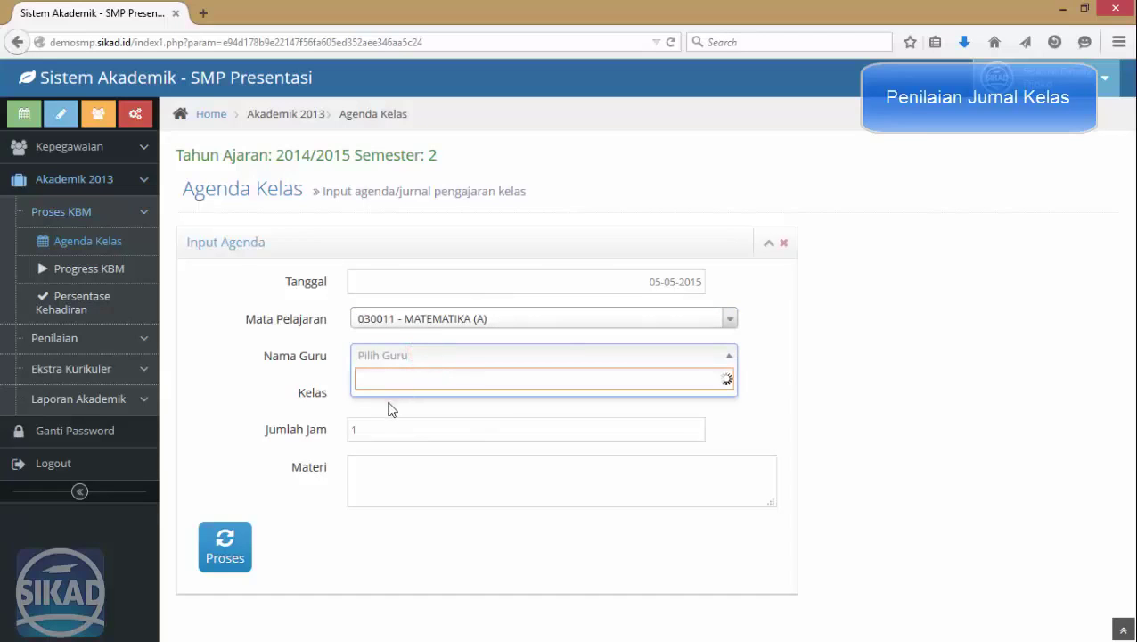
left_click(418, 405)
left_click(414, 393)
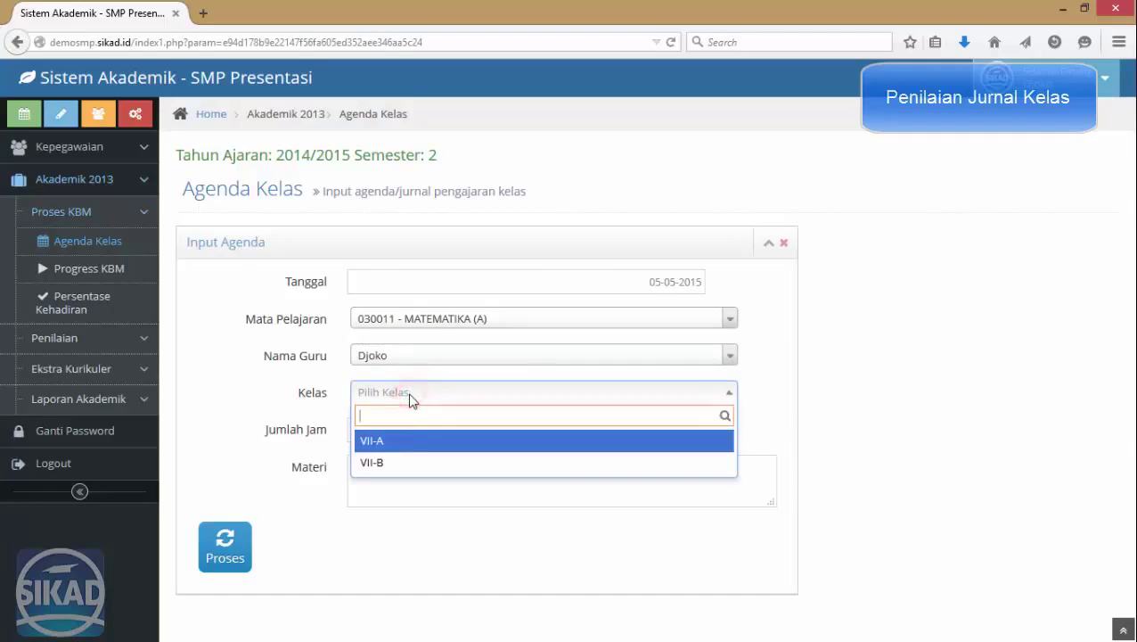
left_click(404, 452)
Set Jumlah Jam to 2 and Materi to 'Perkenalan', then process the agenda.
left_click(393, 428)
double_click(393, 430)
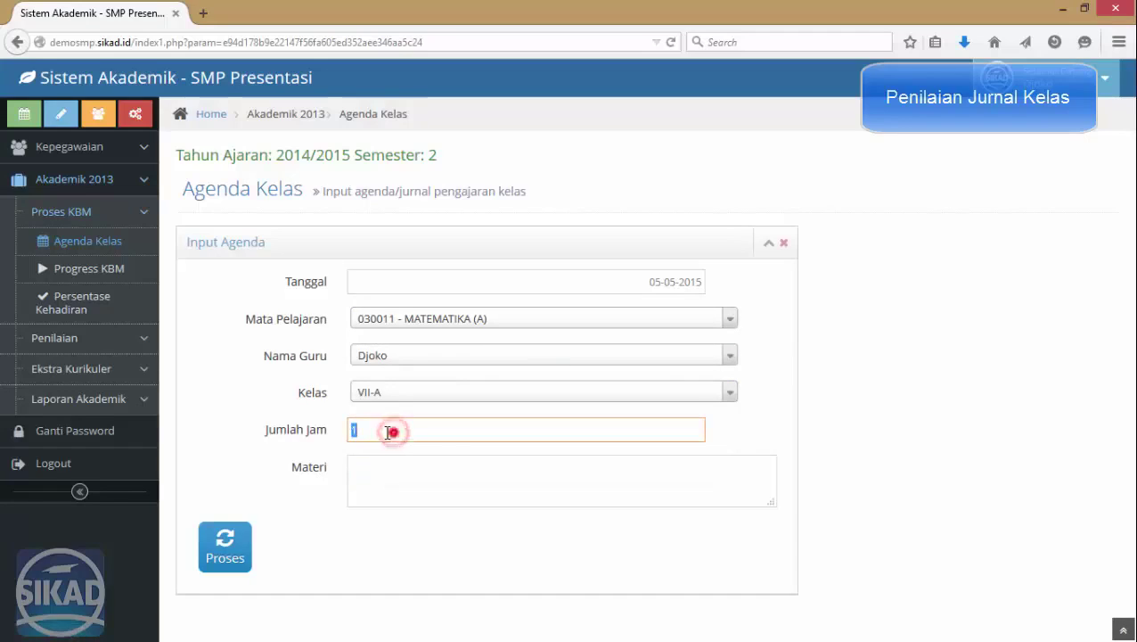
type("2")
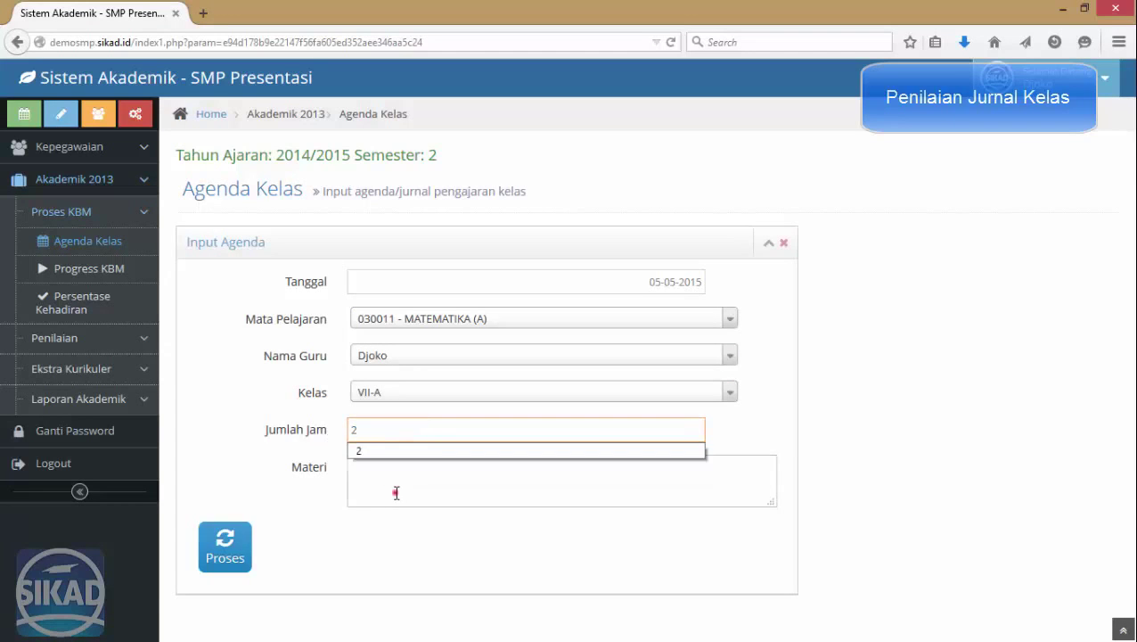
left_click(396, 492)
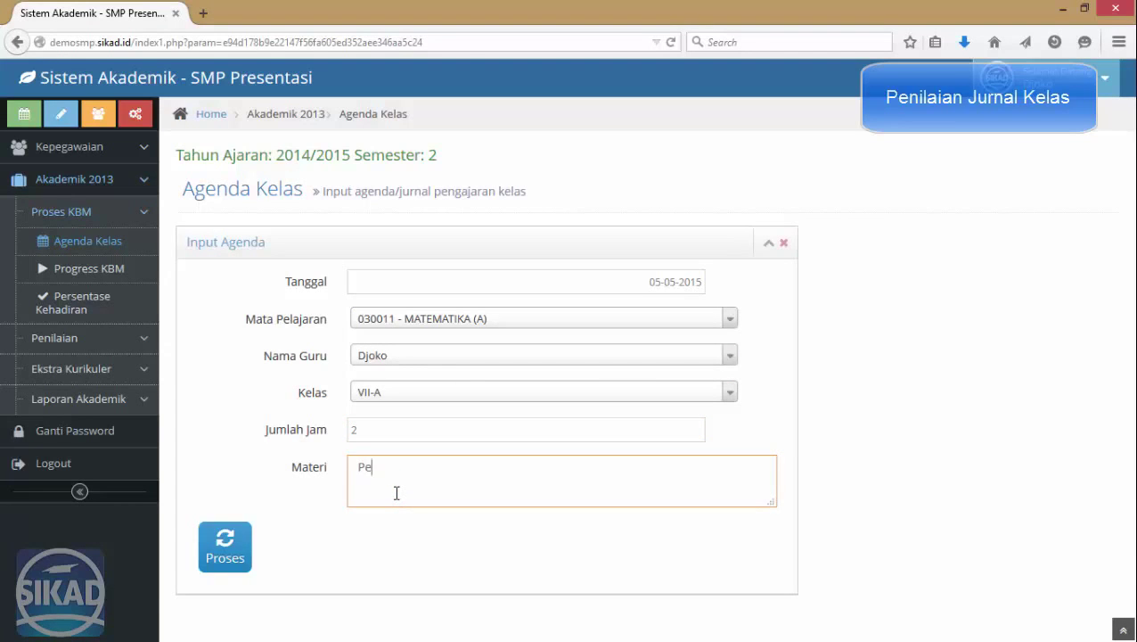
type("Perkenalan")
left_click(225, 545)
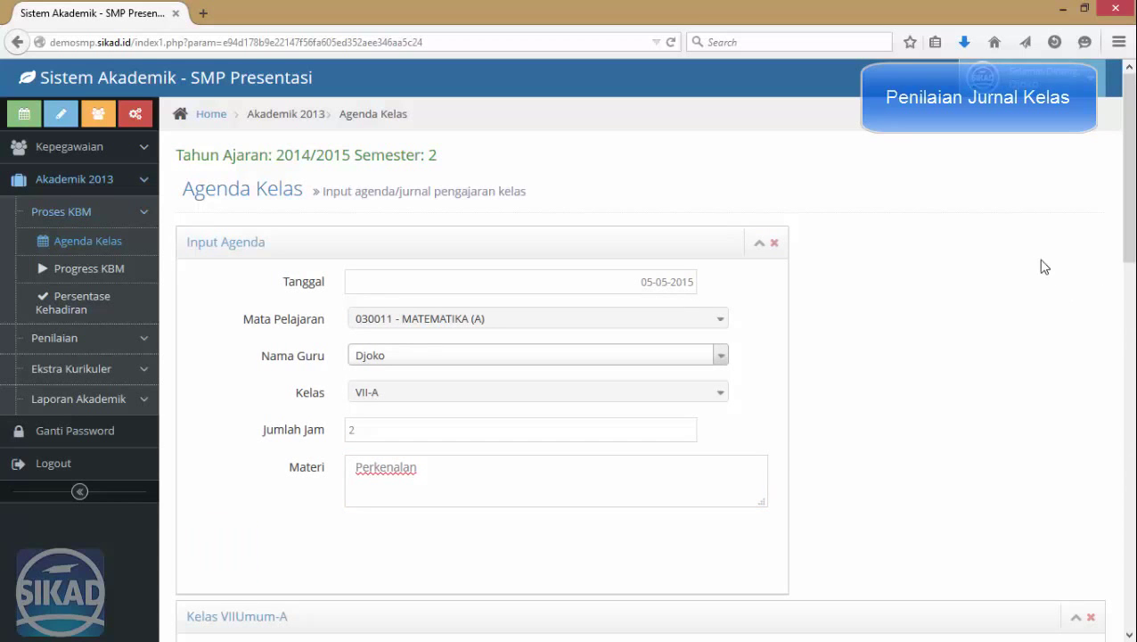
Save the note 'Kurang fokus' on student 3's attendance.
scroll(969, 285, "down", 5)
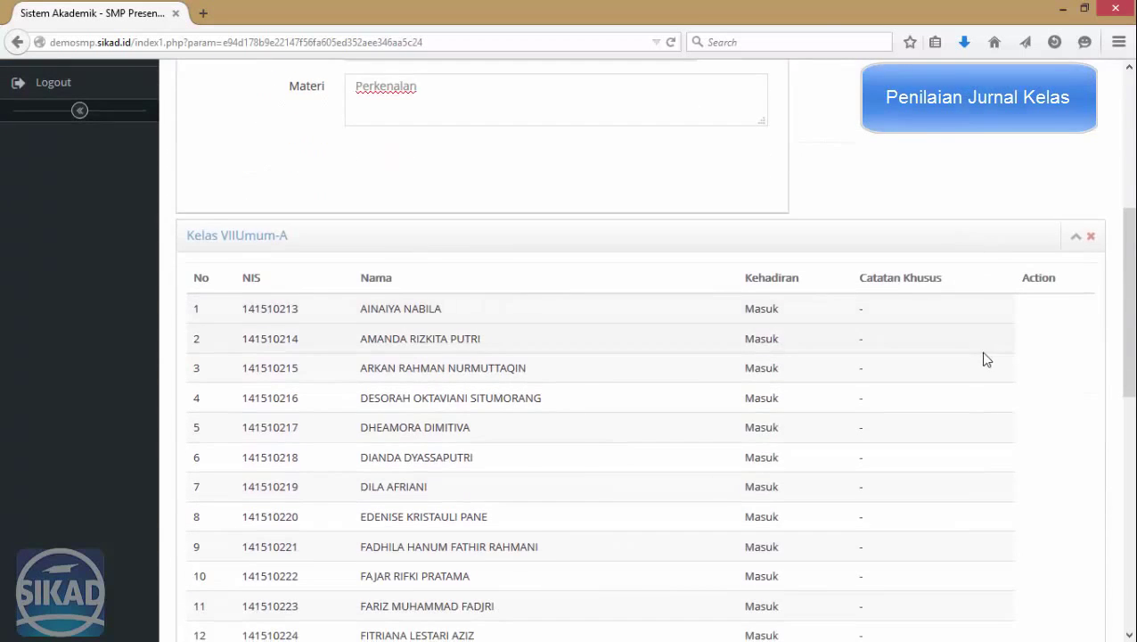
scroll(976, 358, "down", 4)
scroll(974, 363, "up", 4)
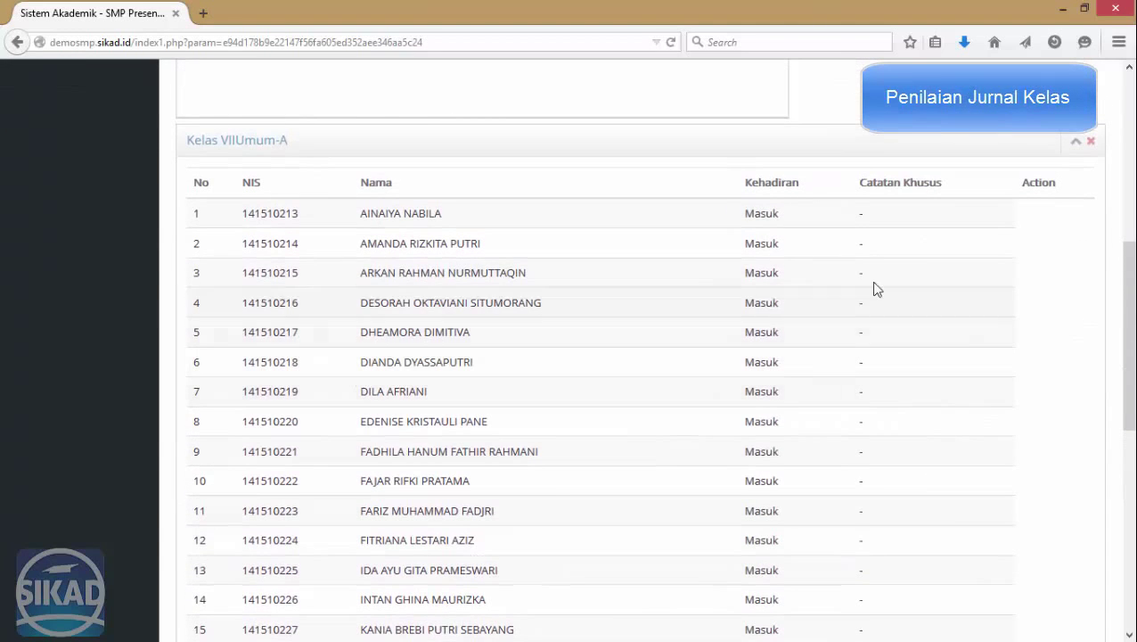
left_click(747, 277)
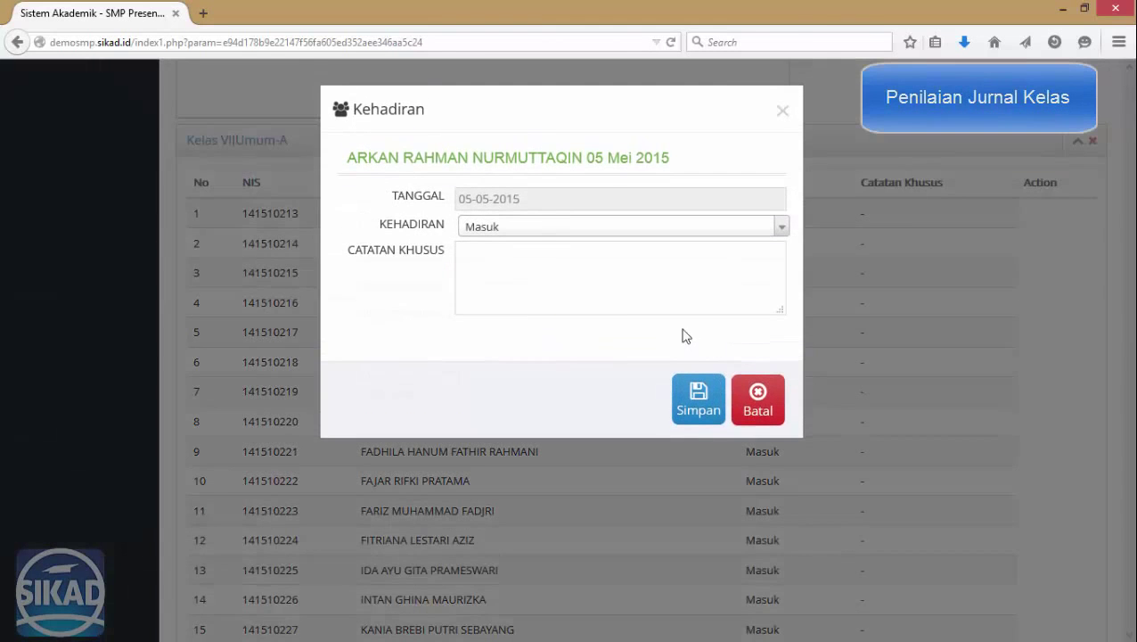
left_click(573, 268)
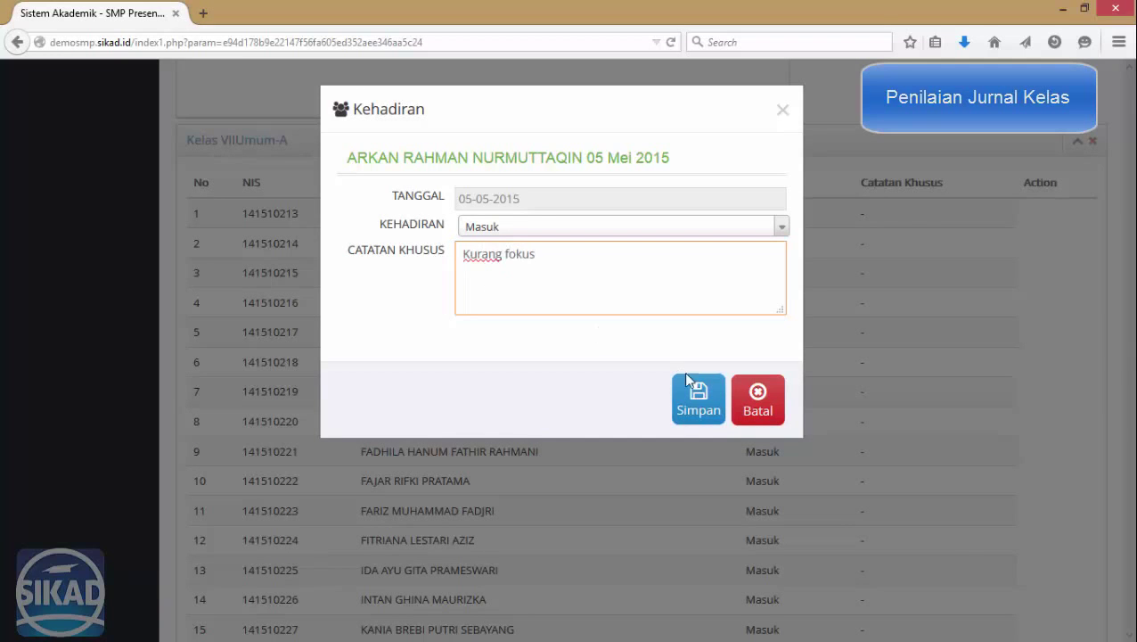
left_click(697, 396)
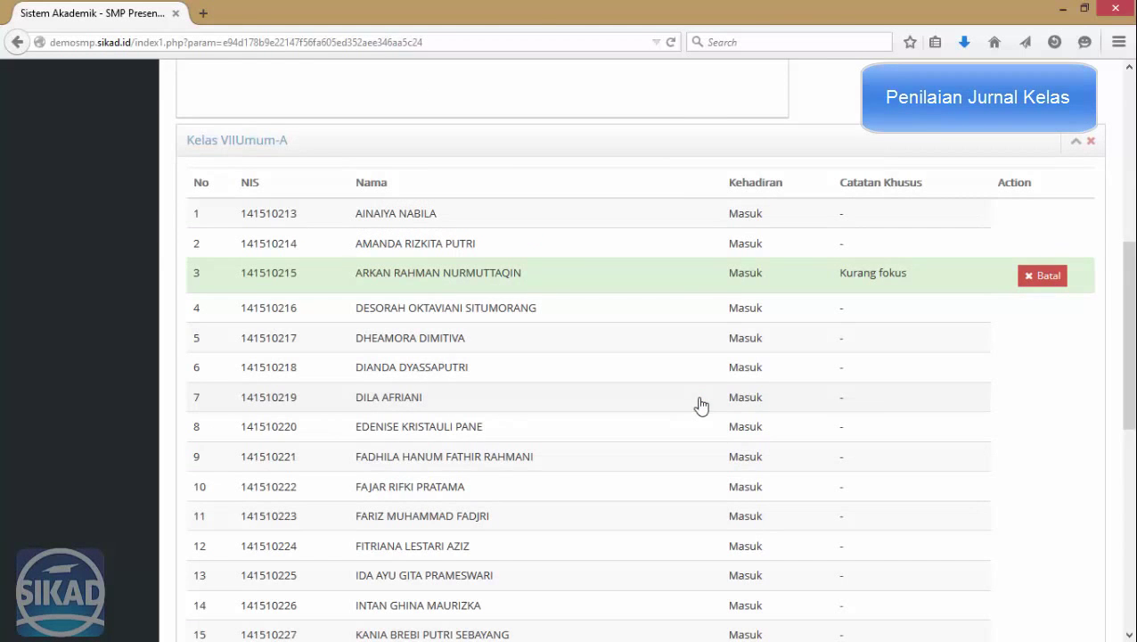
Mark student 6's attendance as Sakit and save it.
scroll(713, 406, "down", 2)
left_click(747, 282)
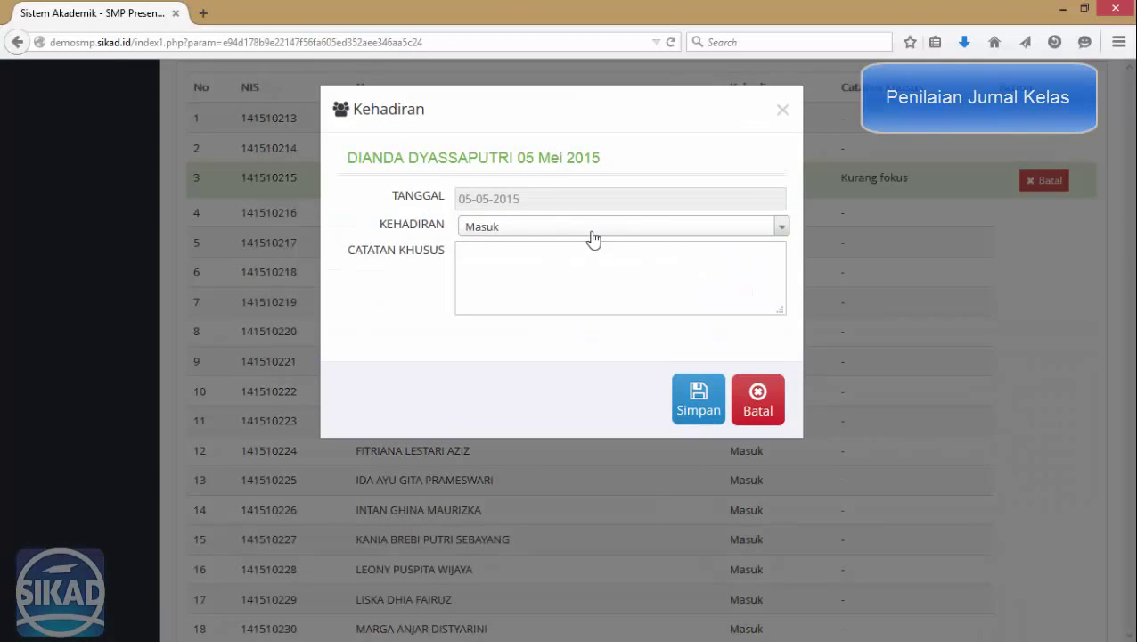
left_click(592, 227)
left_click(531, 344)
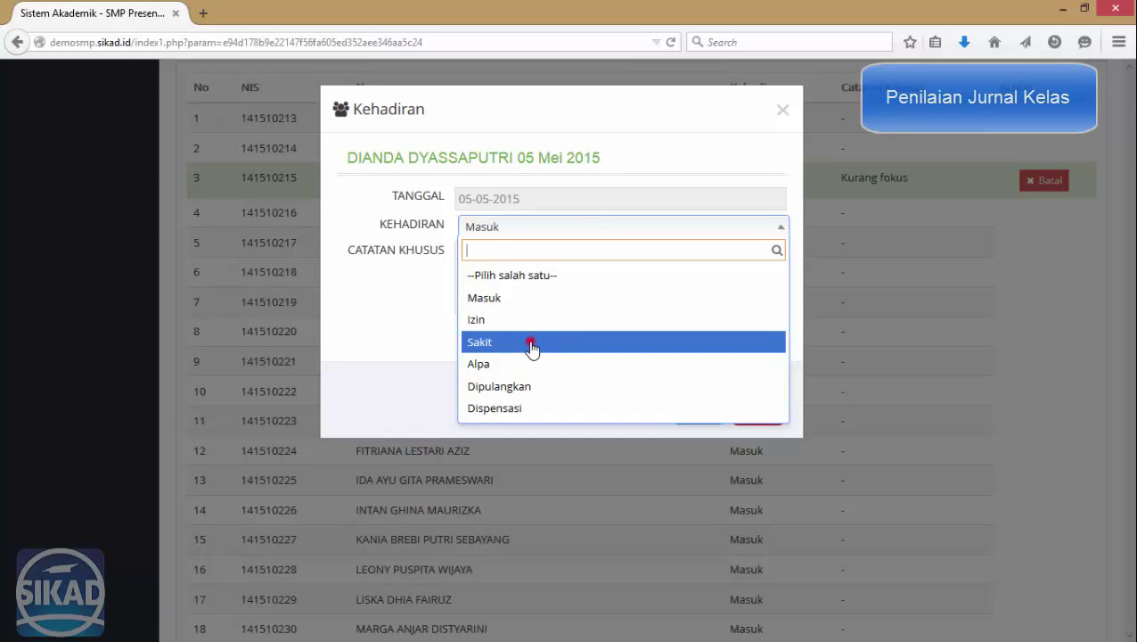
left_click(693, 398)
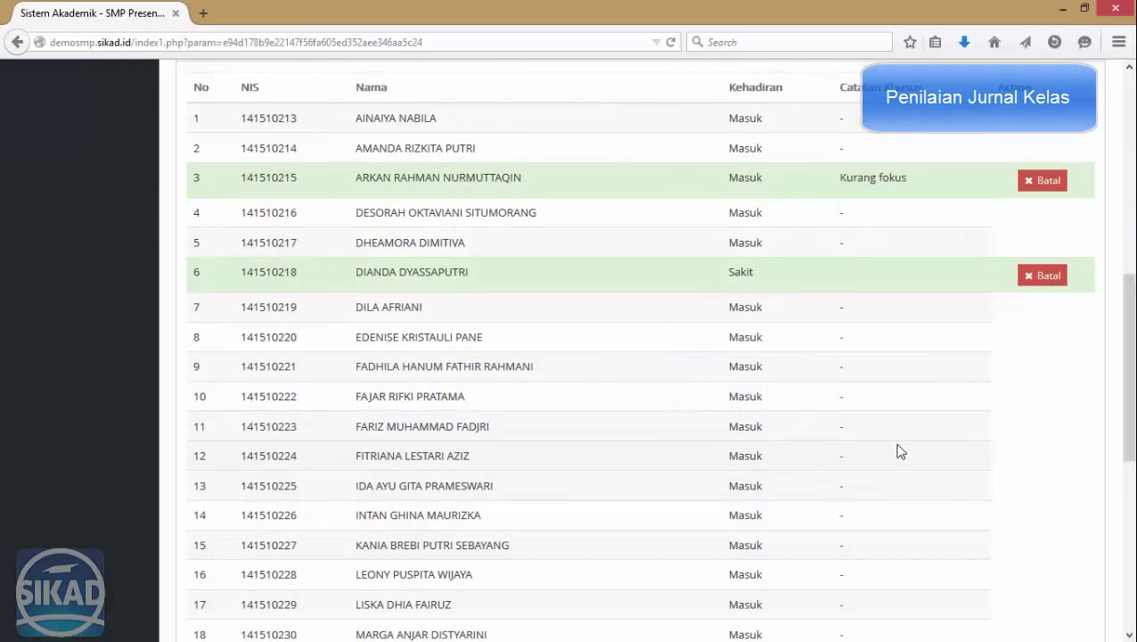
Mark student 13 as Dispensasi with note 'Paskibra', then reopen a blank Agenda Kelas form.
scroll(900, 452, "down", 3)
left_click(761, 297)
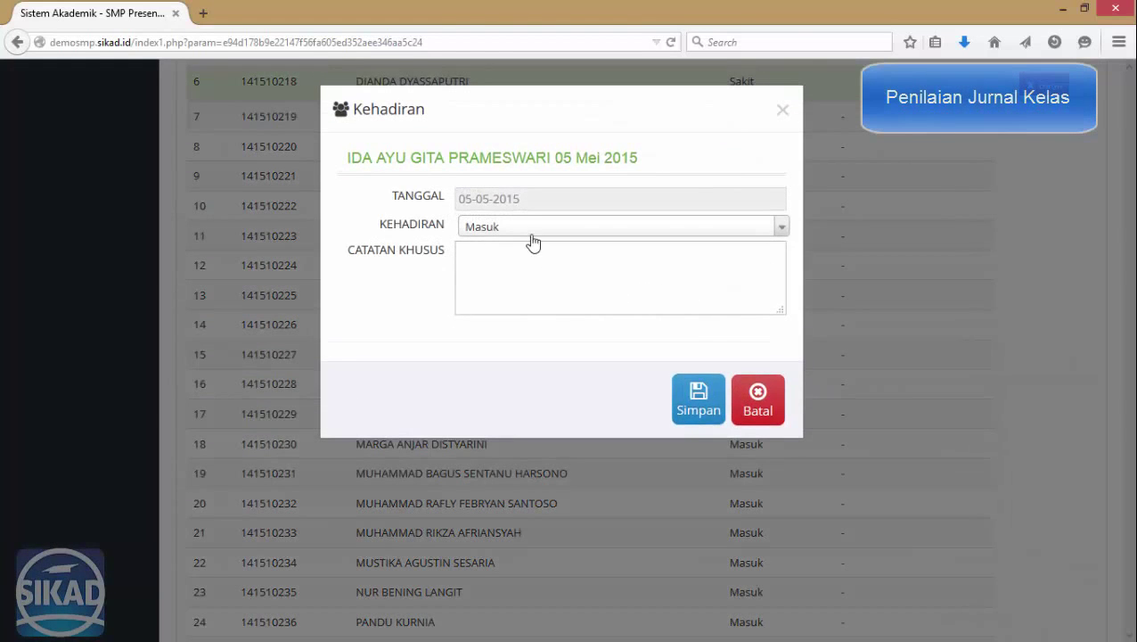
left_click(530, 232)
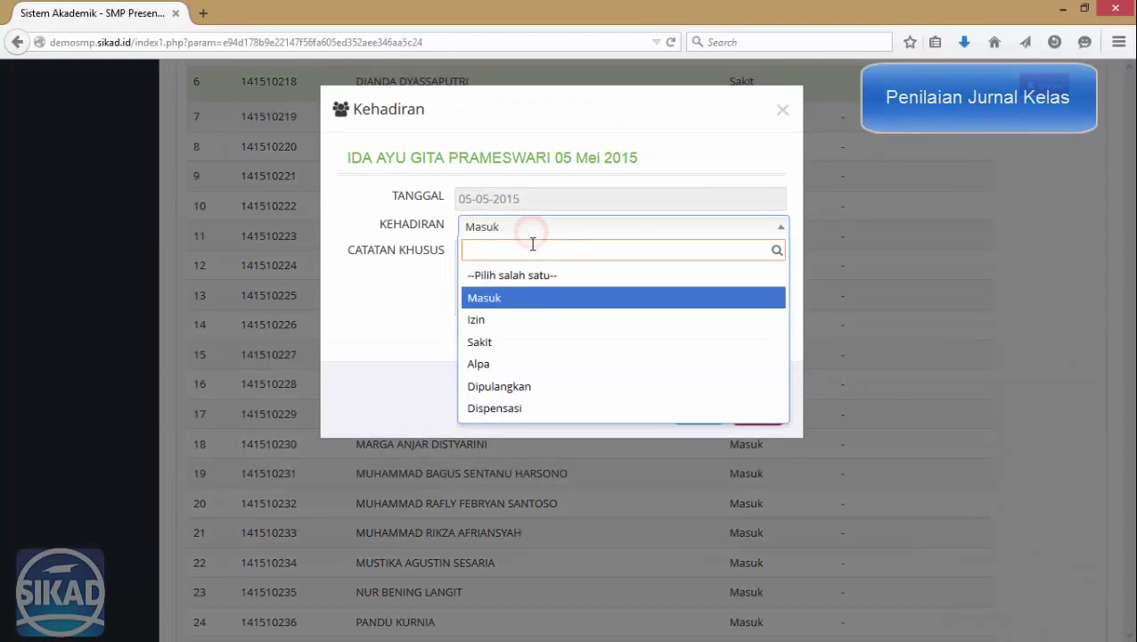
left_click(533, 406)
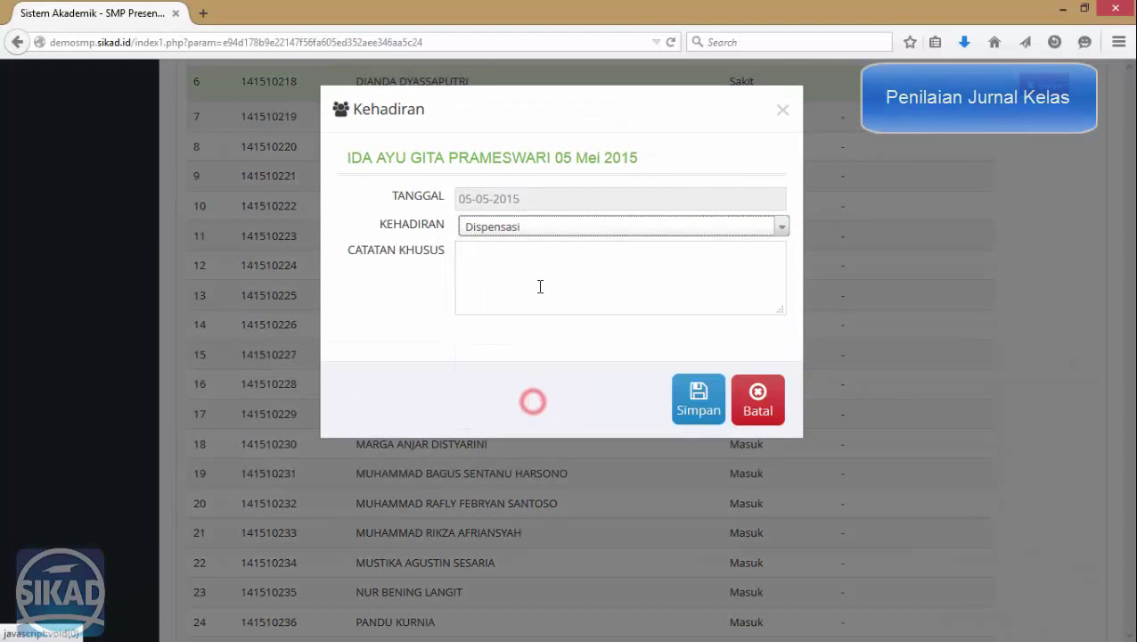
left_click(539, 284)
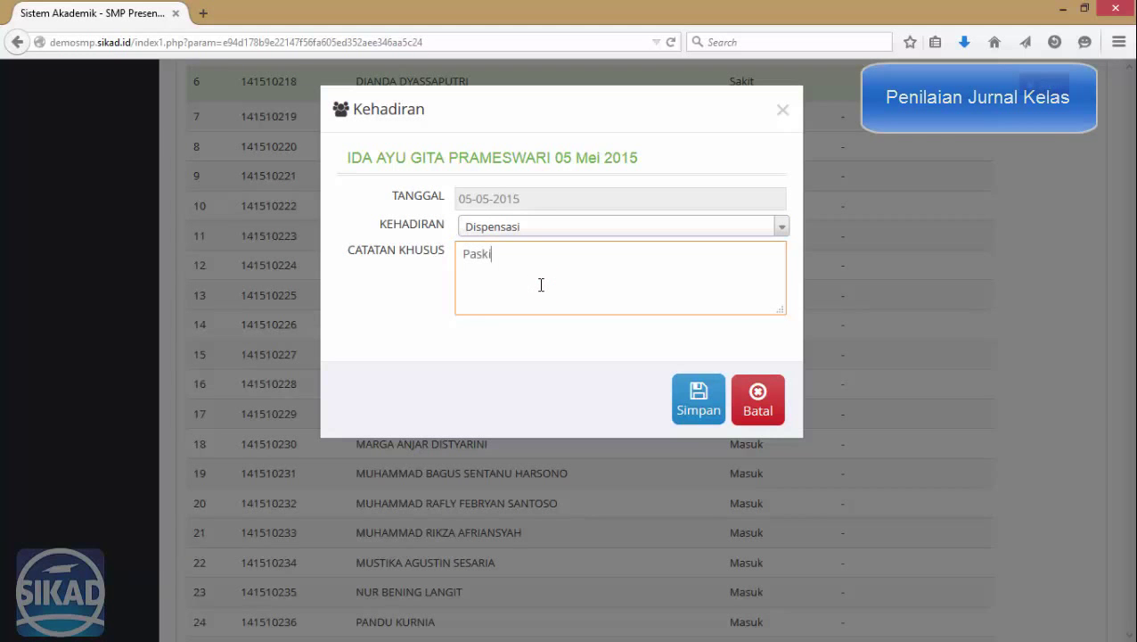
left_click(706, 410)
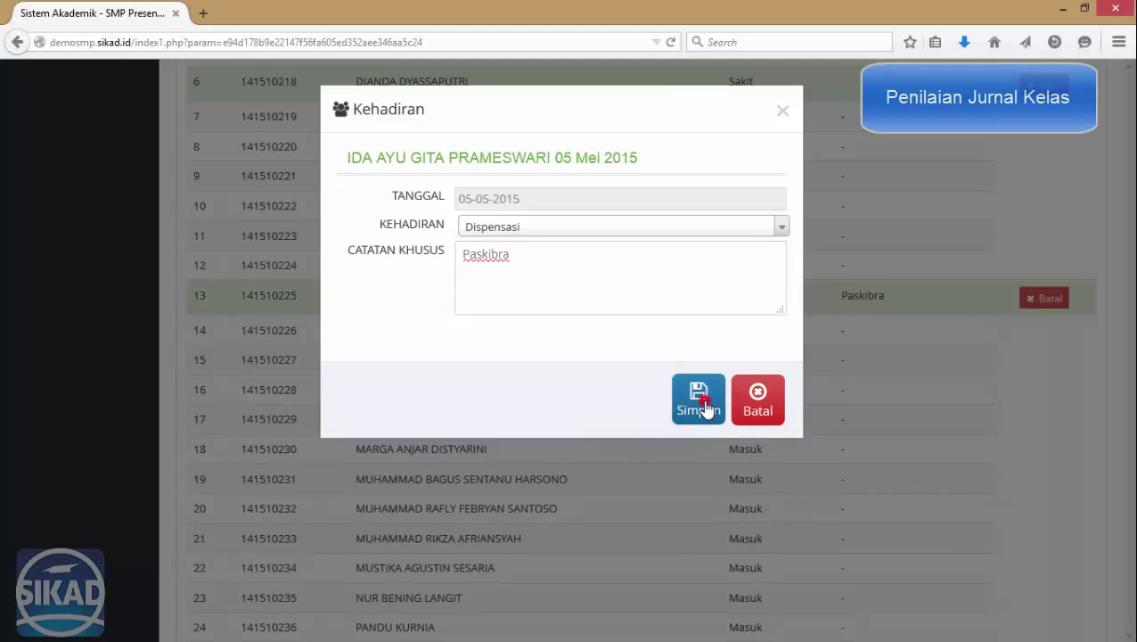
scroll(793, 373, "down", 3)
scroll(629, 439, "up", 10)
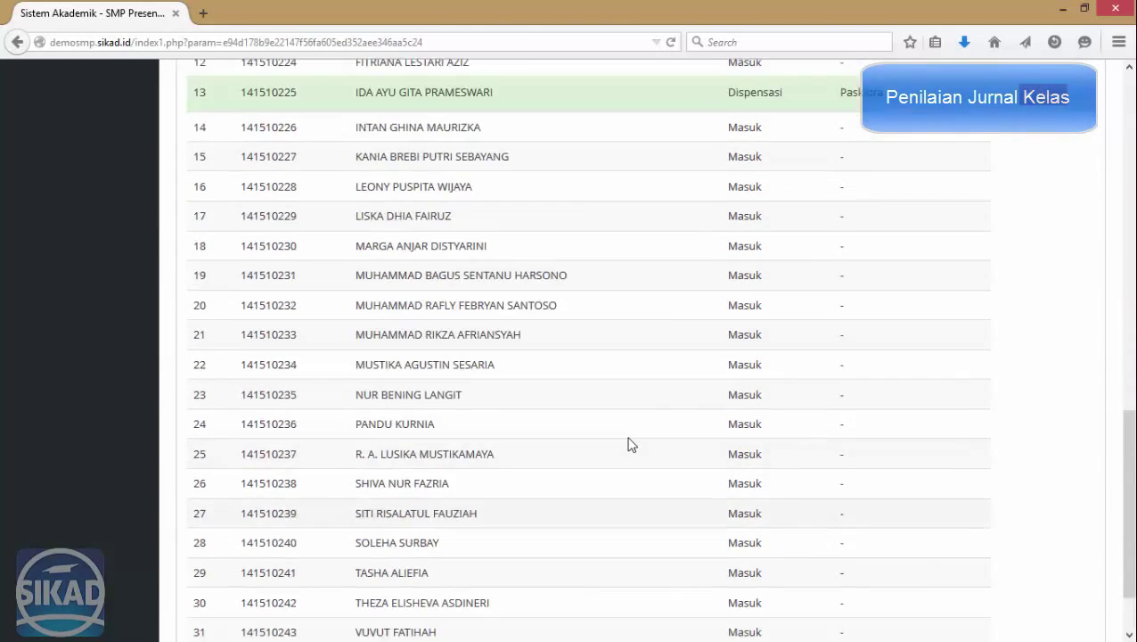
left_click(67, 249)
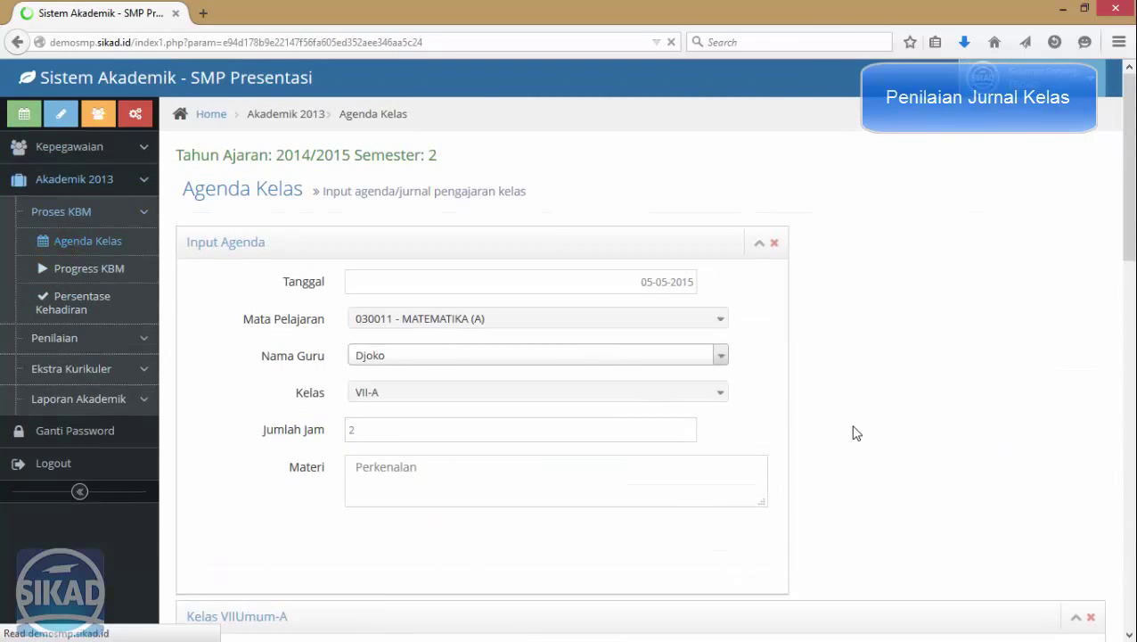
Date the agenda 06-05-2015 for MATEMATIKA (A), the teacher, and class VII-A.
left_click(644, 281)
left_click(445, 386)
left_click(482, 321)
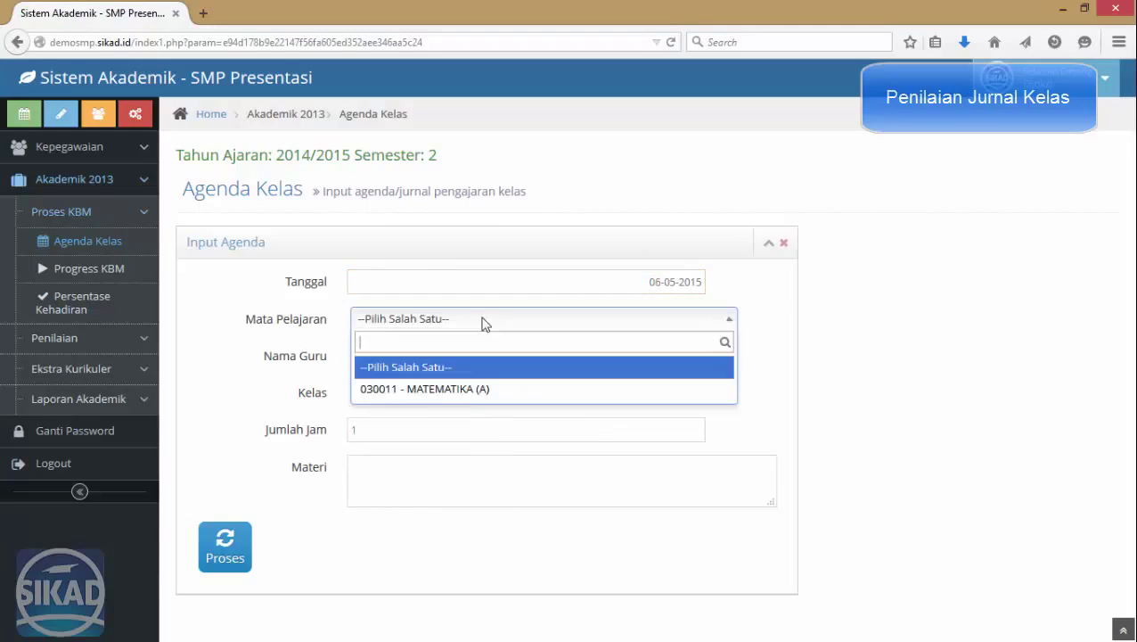
left_click(468, 388)
left_click(466, 357)
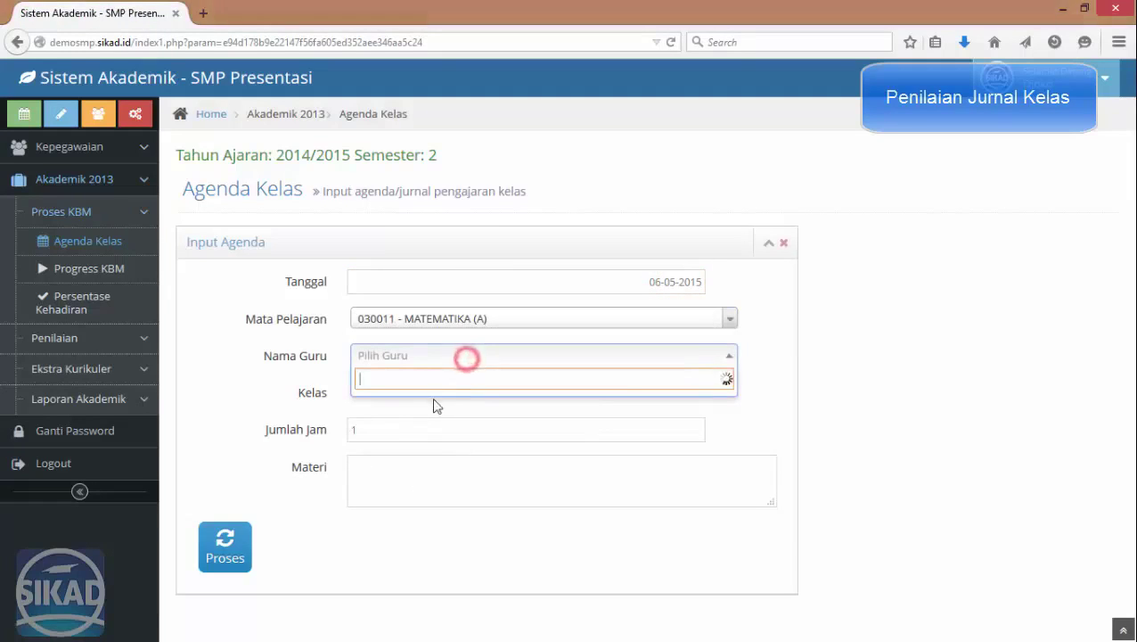
left_click(397, 401)
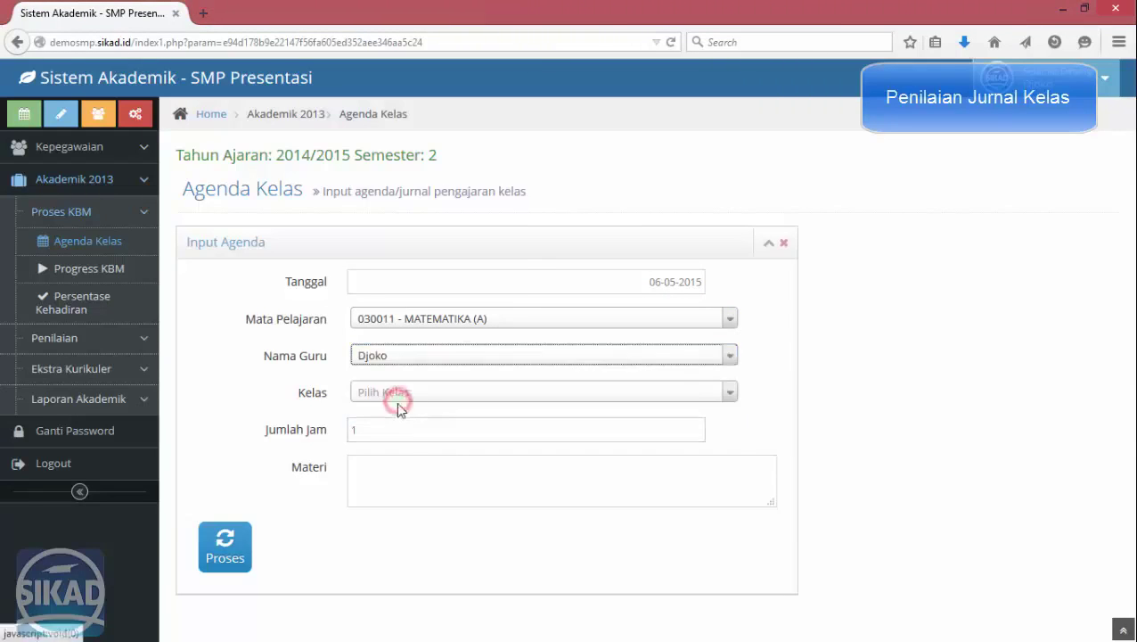
left_click(397, 396)
left_click(387, 440)
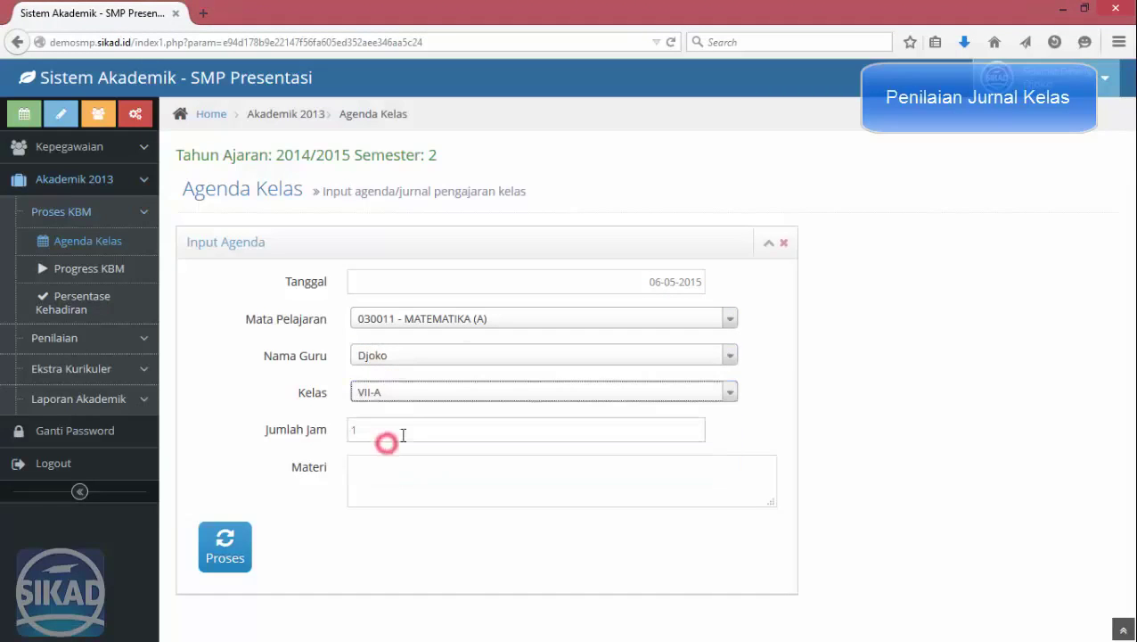
Set Jumlah Jam 2 and Materi 'Pengenalan ilangan bulat', then process the agenda.
left_click(403, 435)
type("2")
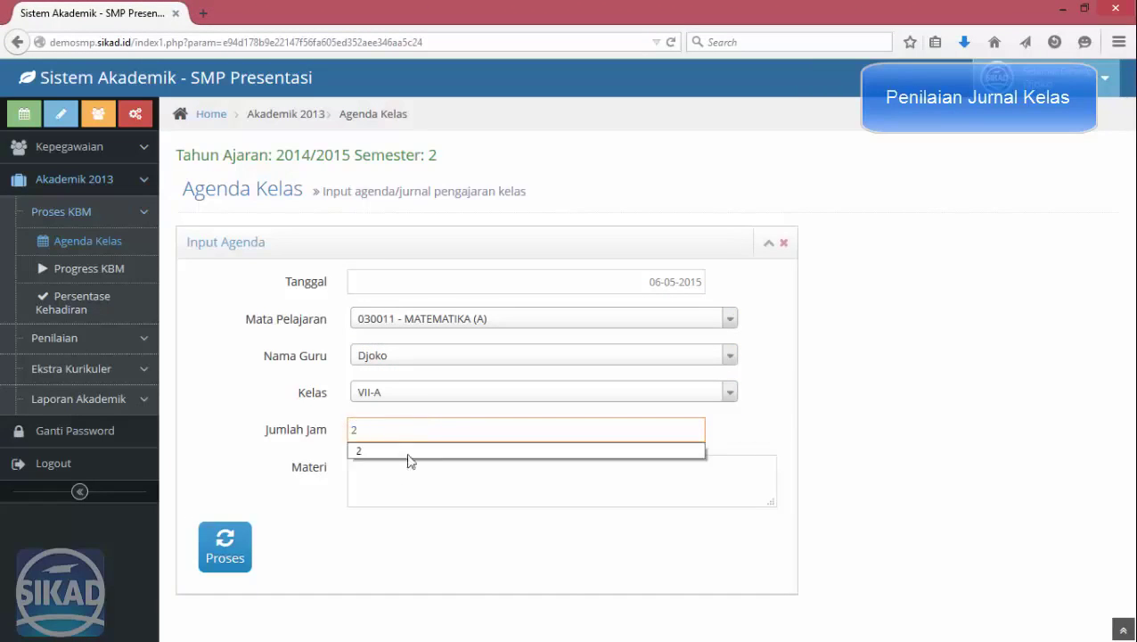
left_click(411, 476)
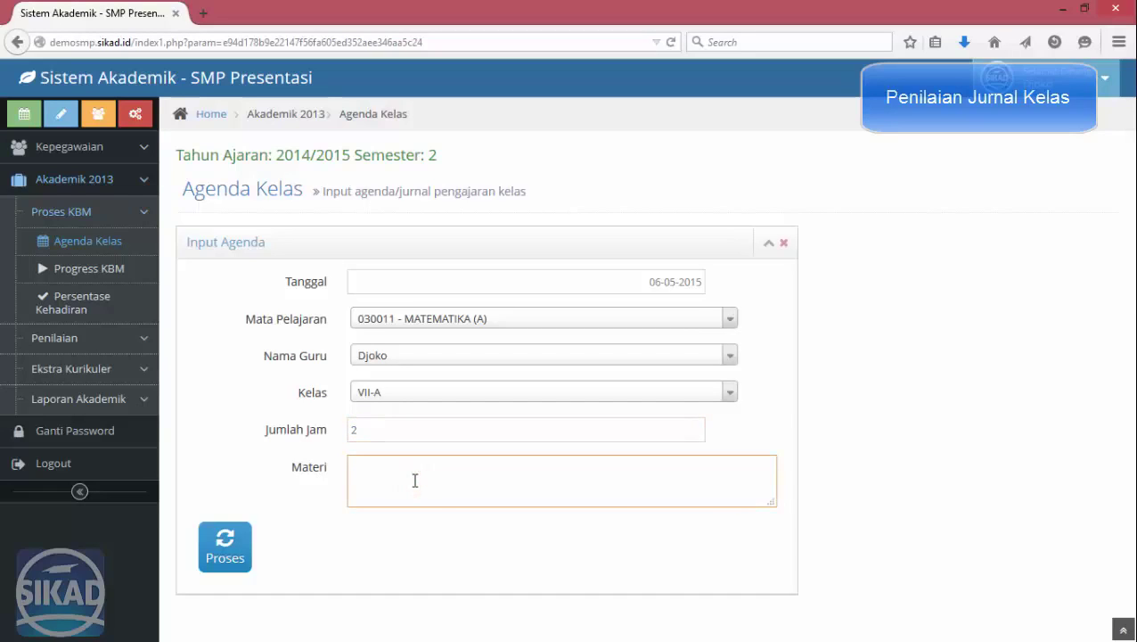
type("Bilangan bulat")
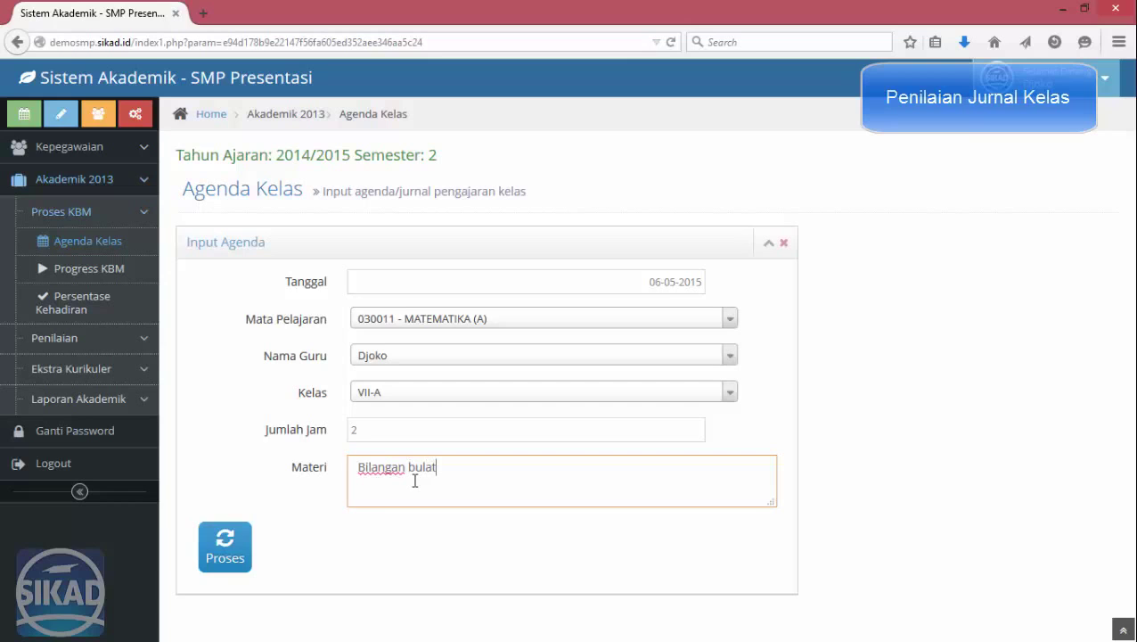
type("pengenalan")
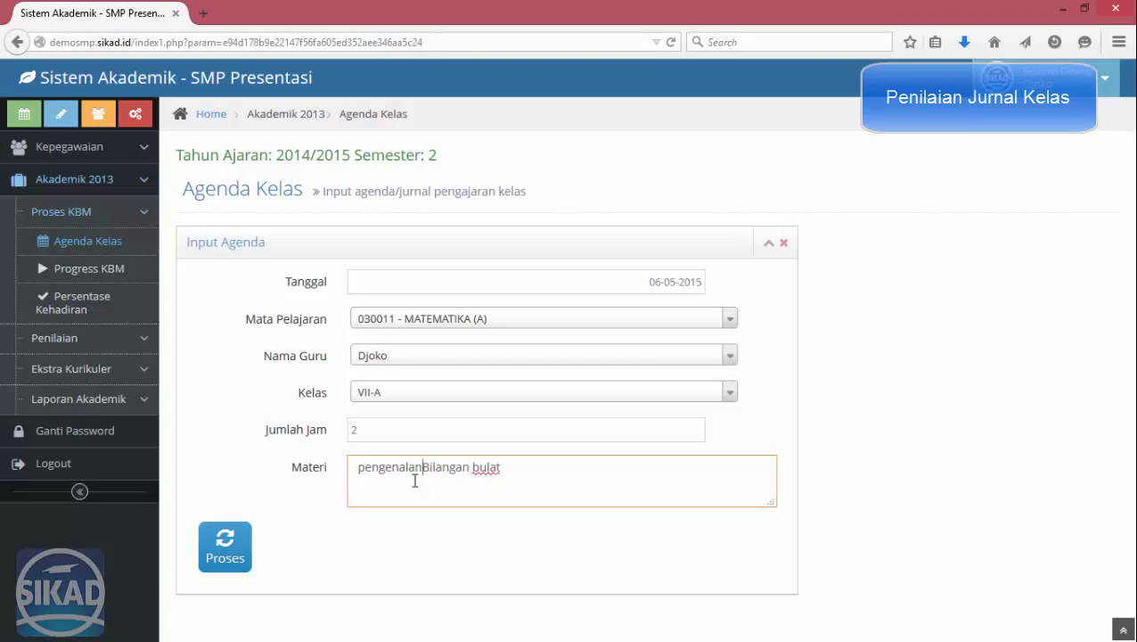
key("Delete")
key("Home")
key("Delete")
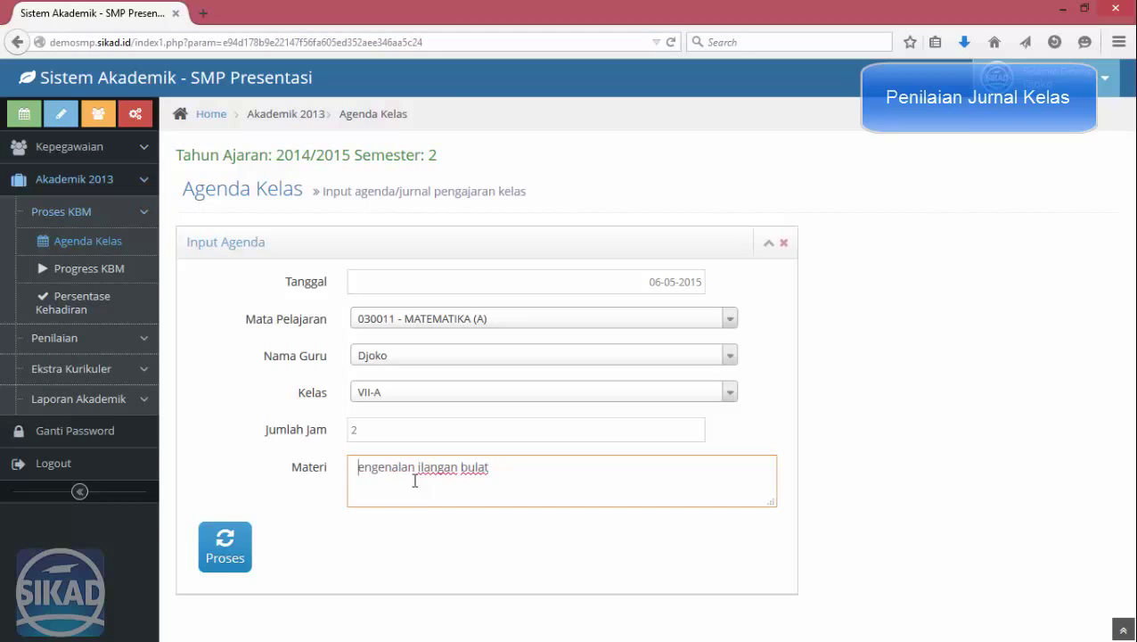
type("P")
left_click(225, 546)
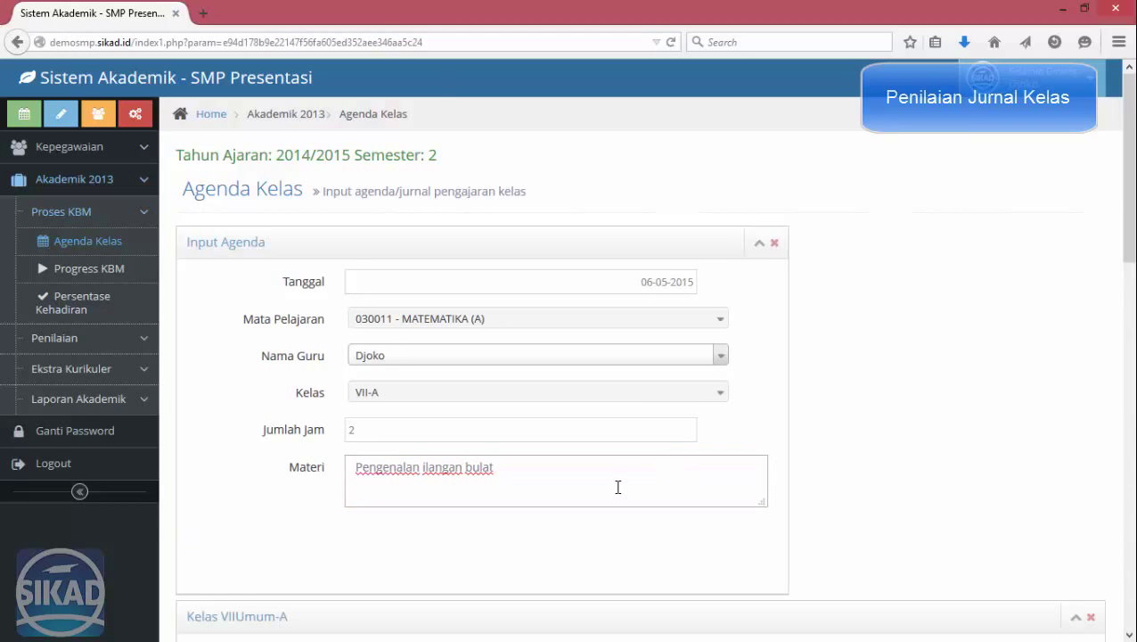
scroll(617, 487, "down", 5)
scroll(741, 347, "down", 6)
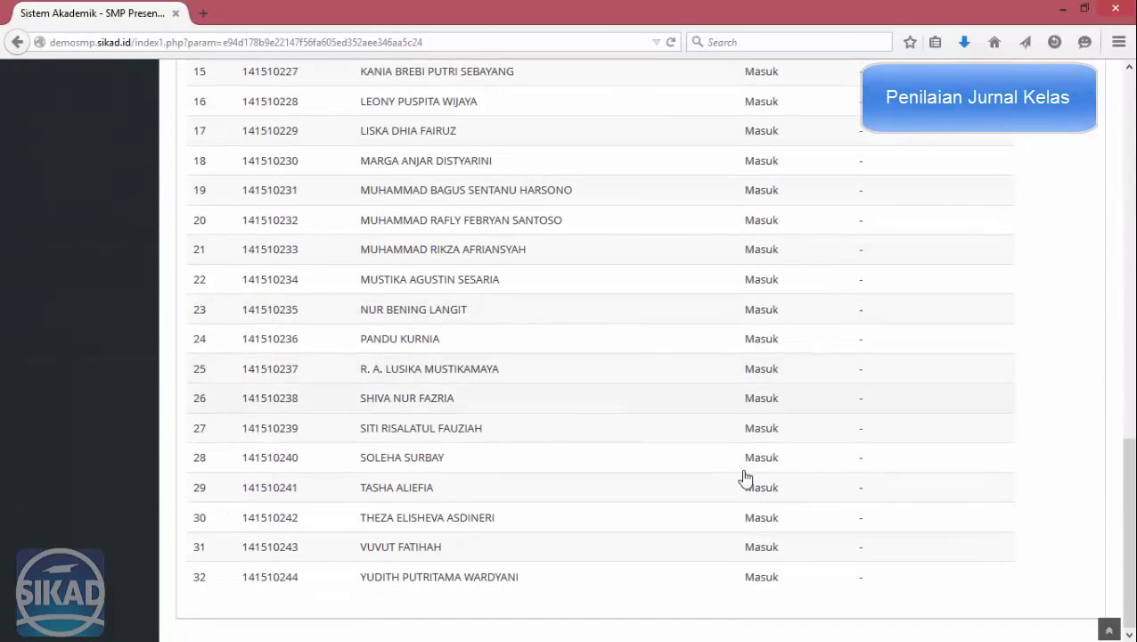
scroll(515, 460, "up", 10)
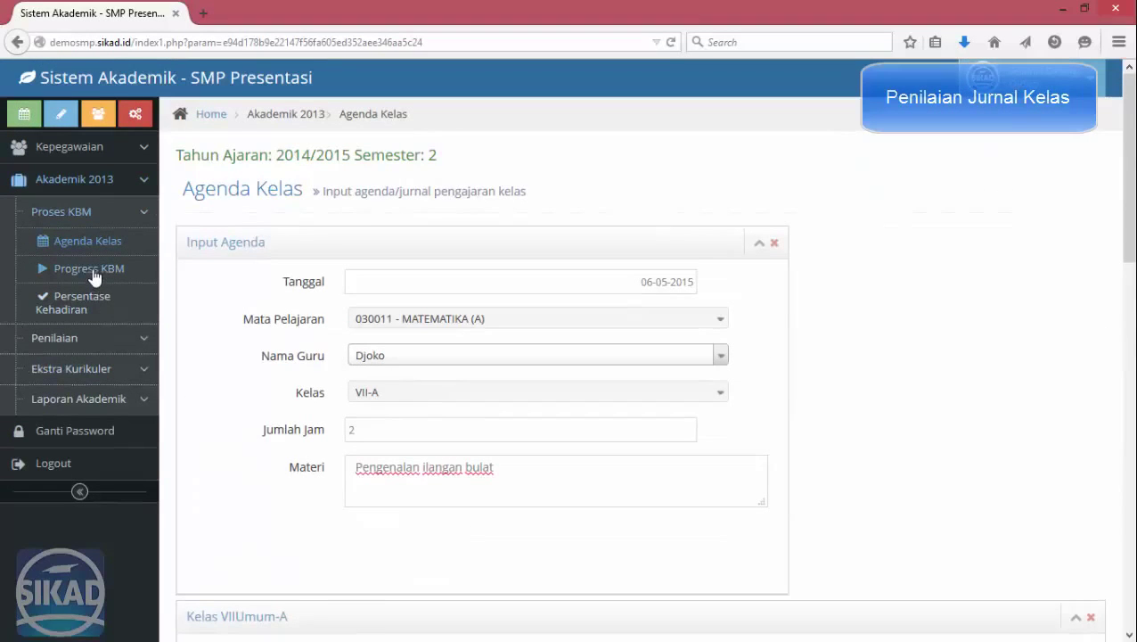
Show the Progress KBM table for MATEMATIKA (A), the teacher, and class VII-A.
left_click(94, 277)
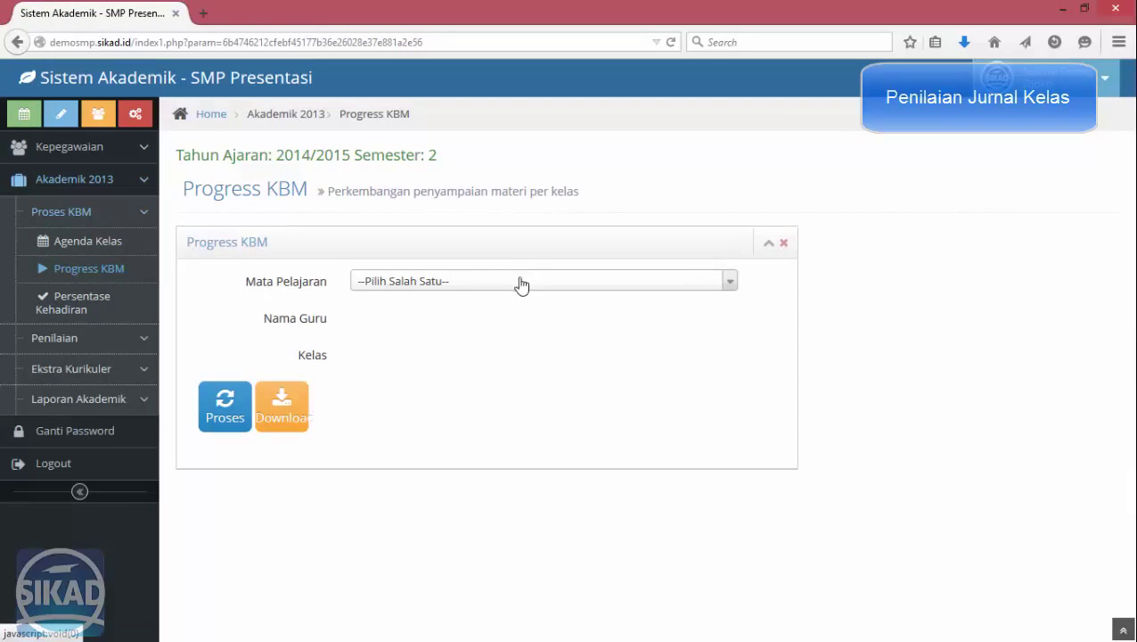
left_click(522, 282)
left_click(490, 360)
left_click(453, 318)
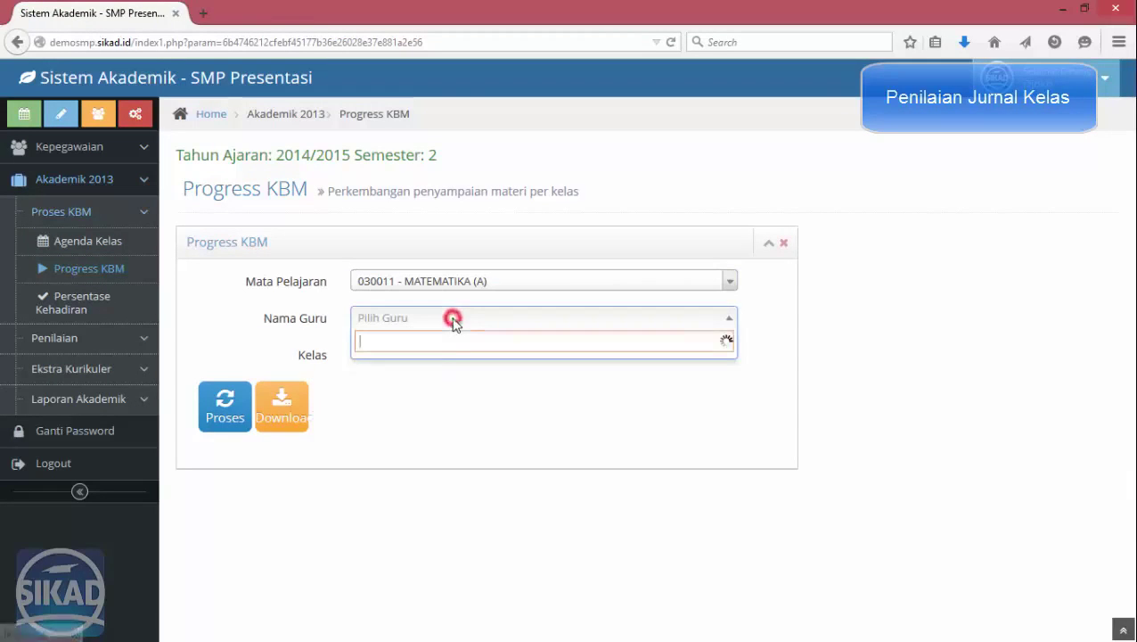
left_click(386, 366)
left_click(412, 355)
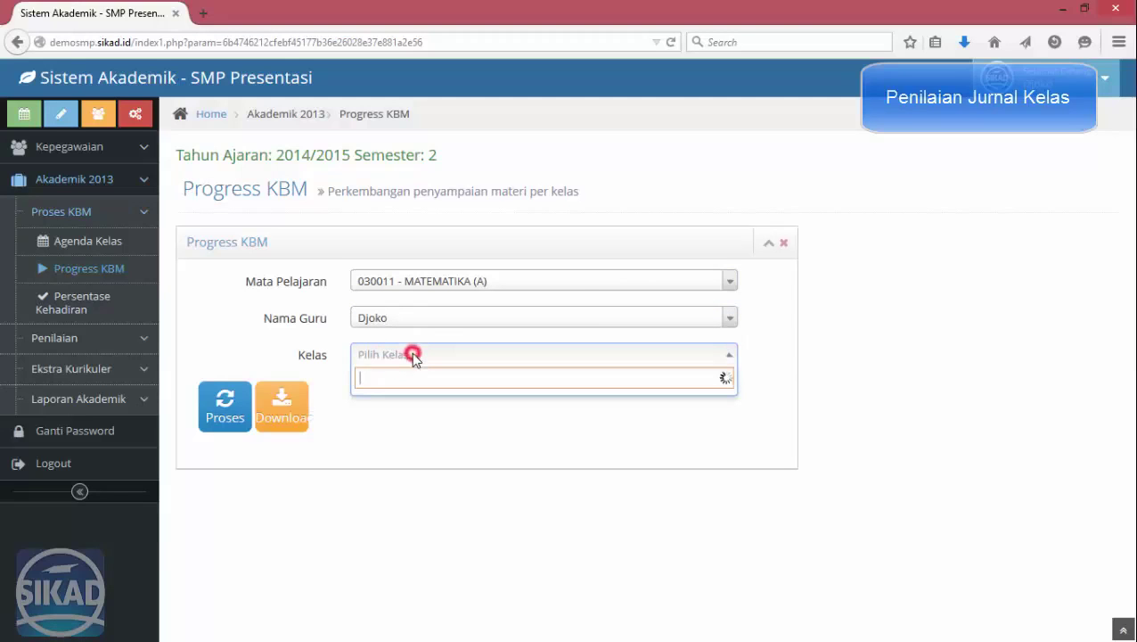
left_click(229, 416)
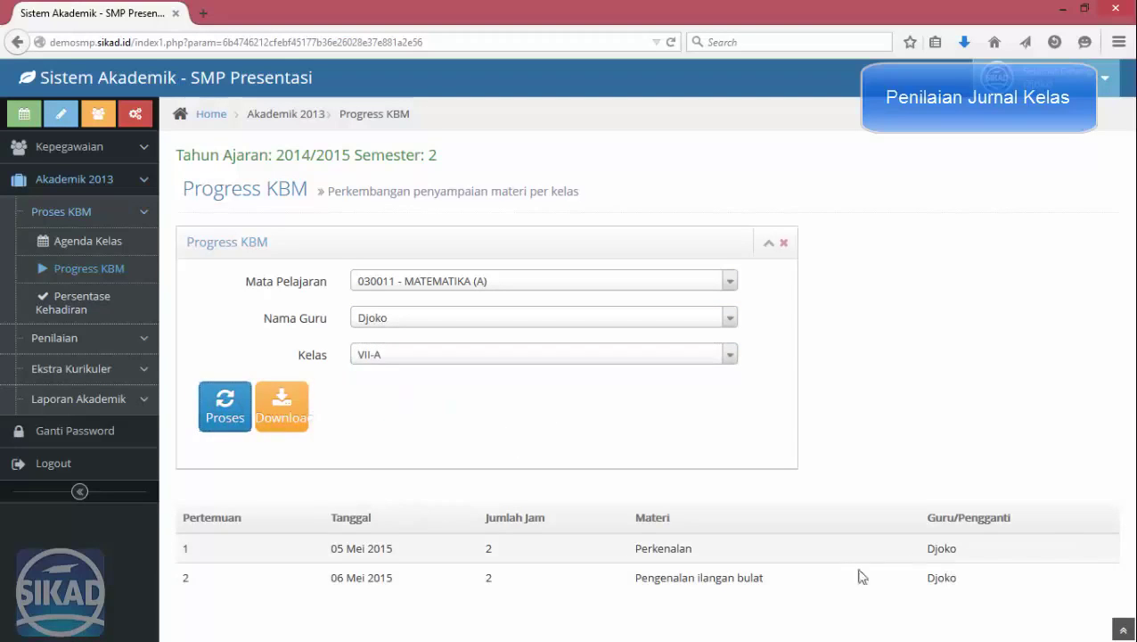
Download the Data Progress KBM report and view it maximized in Excel.
left_click(295, 419)
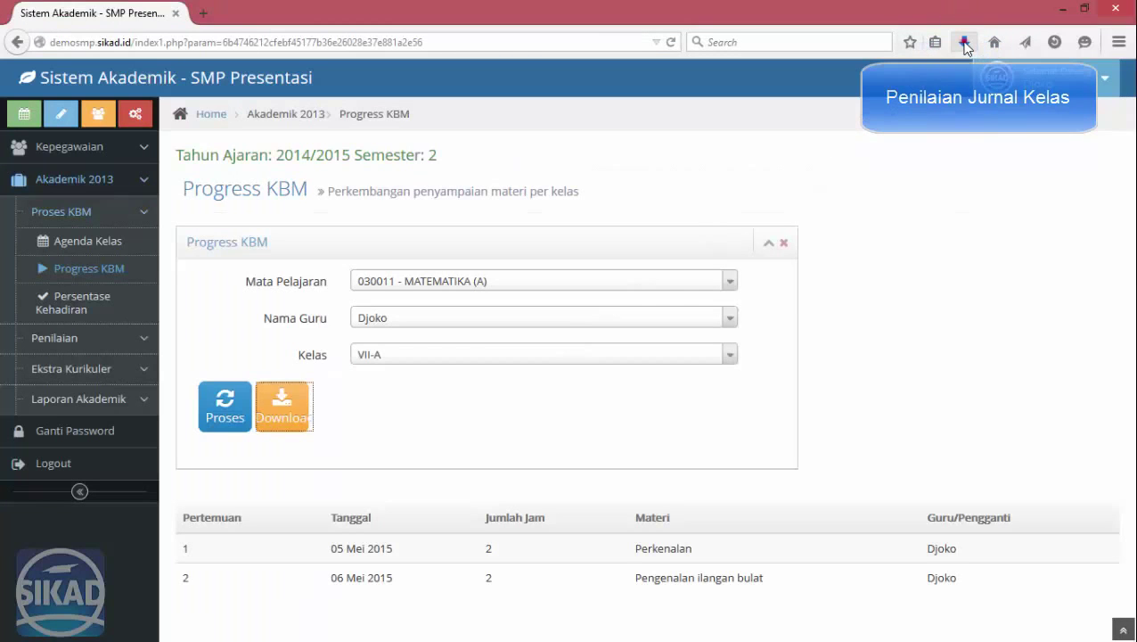
left_click(964, 42)
left_click(809, 109)
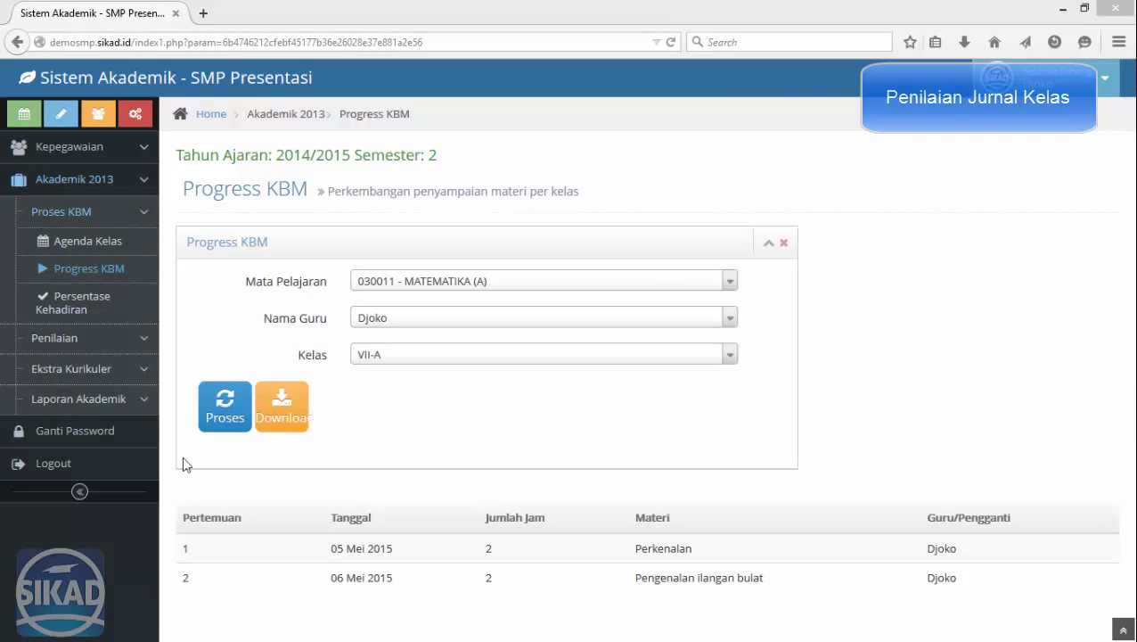
left_click(493, 192)
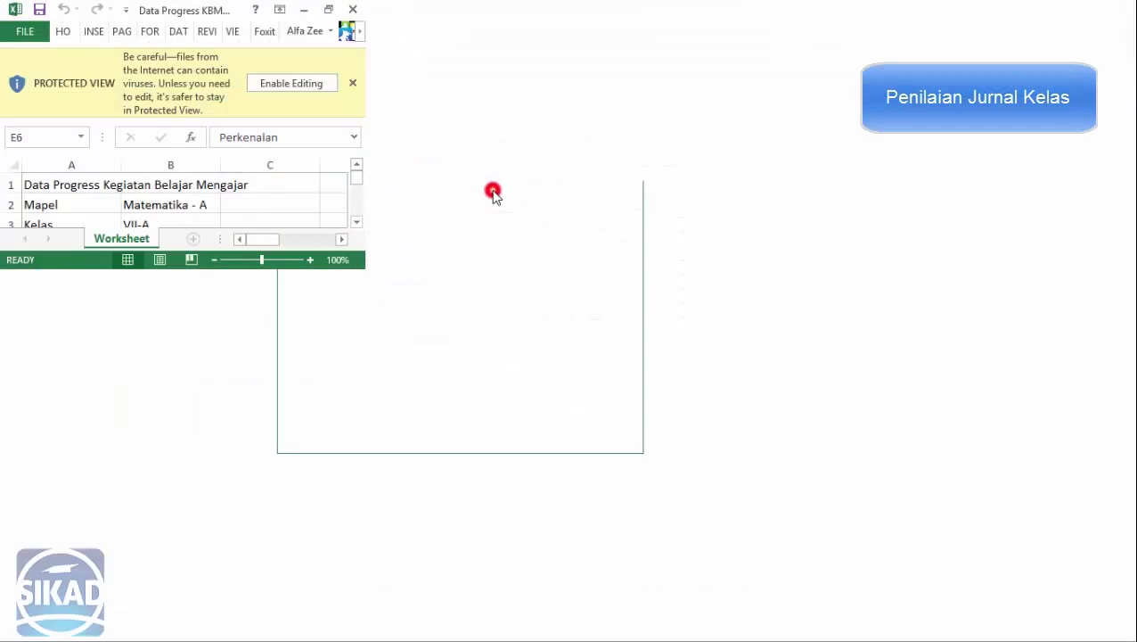
left_click(326, 307)
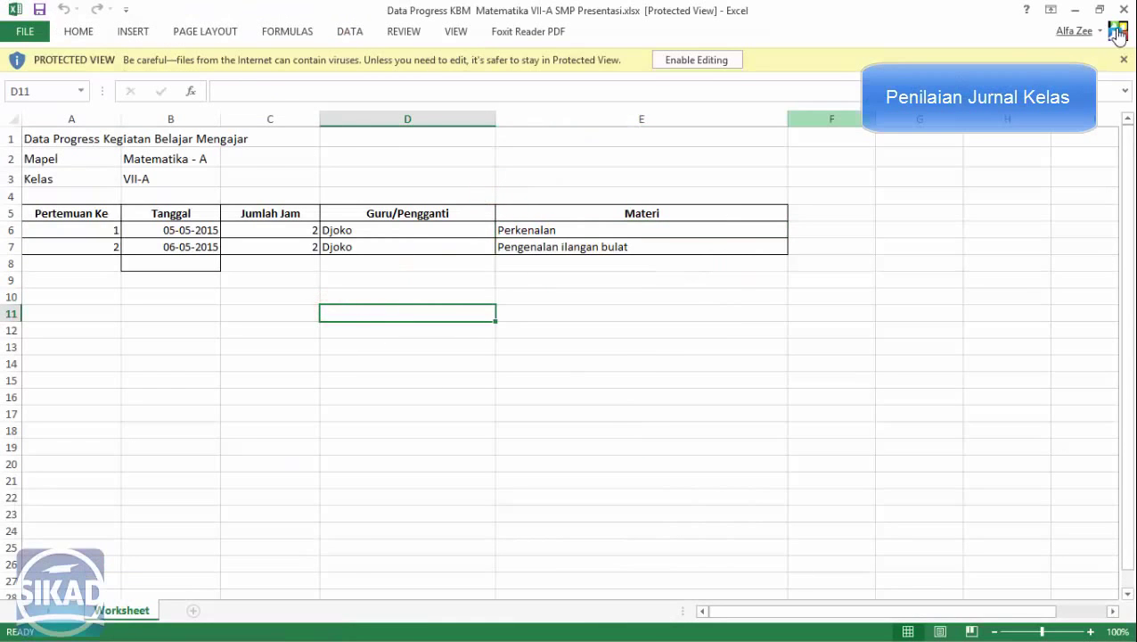
left_click(659, 314)
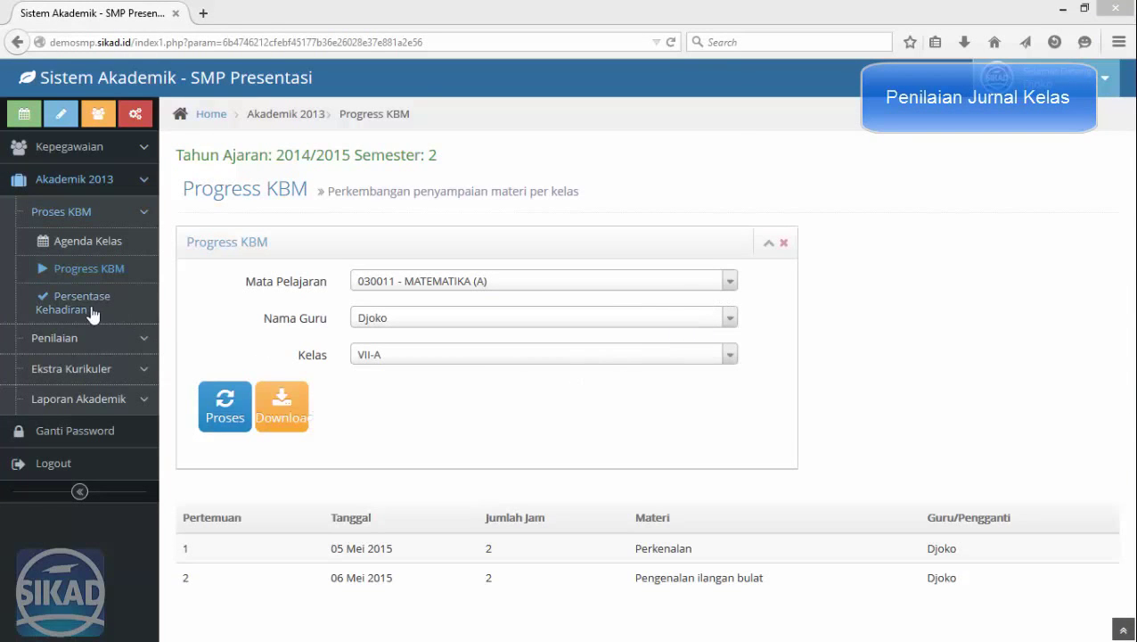
Generate the Persentase Kehadiran report for 030011 - MATEMATIKA (A), VII-A and review each student's percentage.
left_click(90, 308)
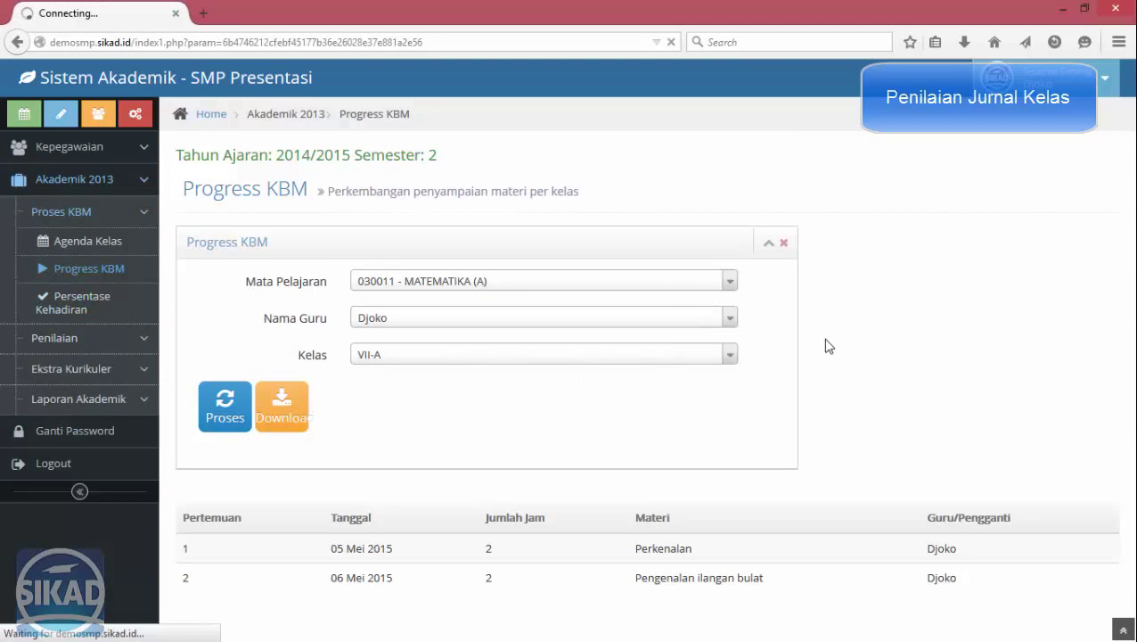
left_click(469, 281)
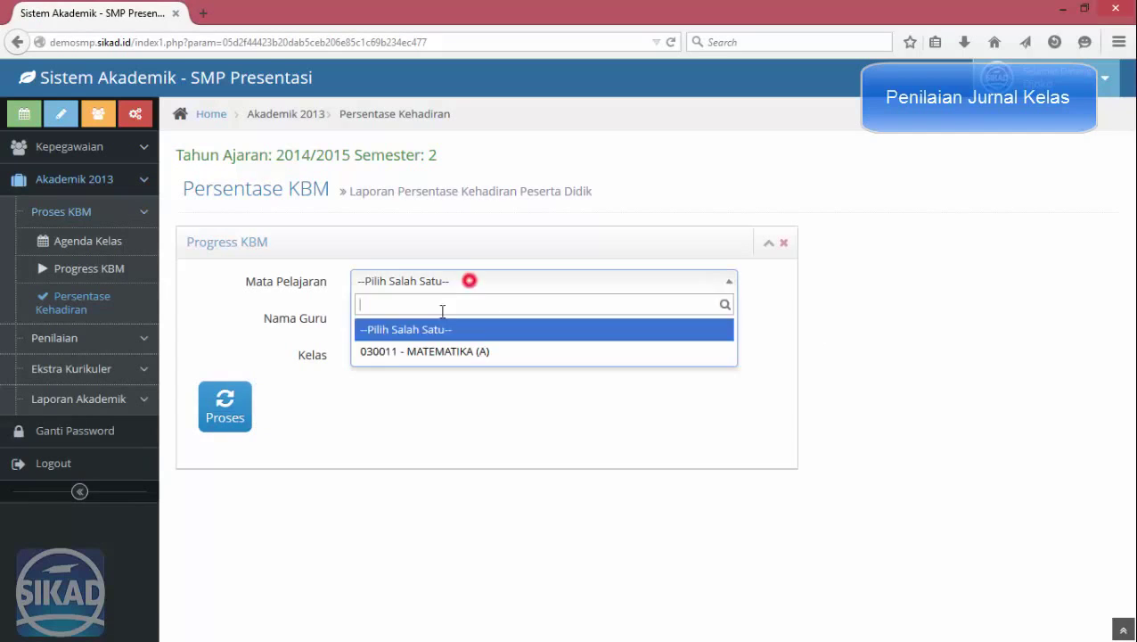
left_click(415, 351)
left_click(397, 320)
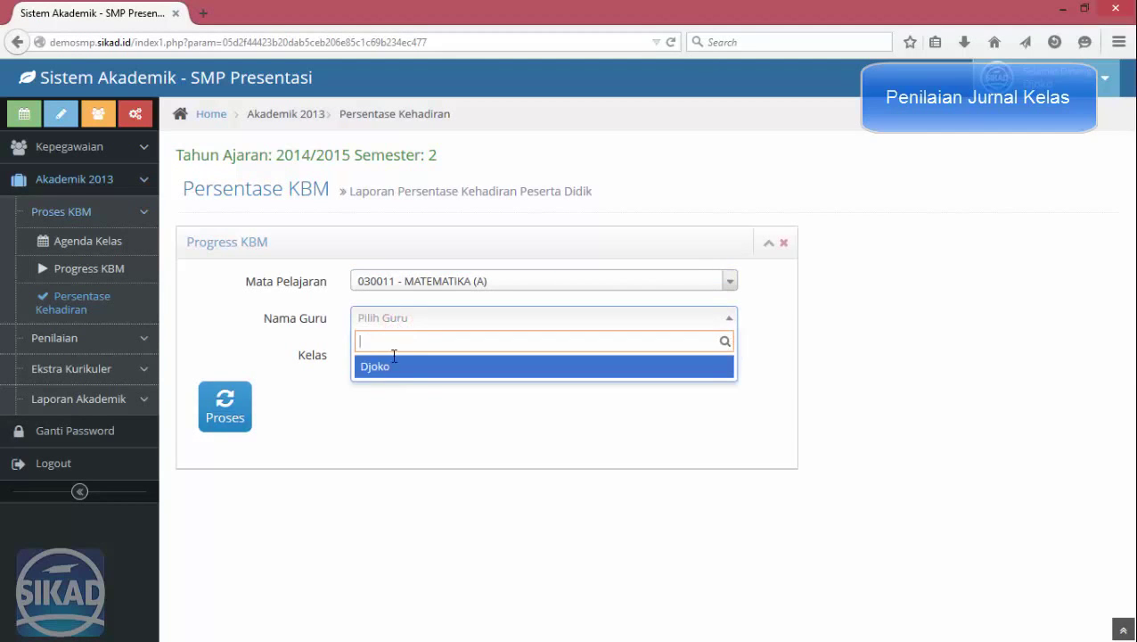
left_click(385, 366)
left_click(386, 357)
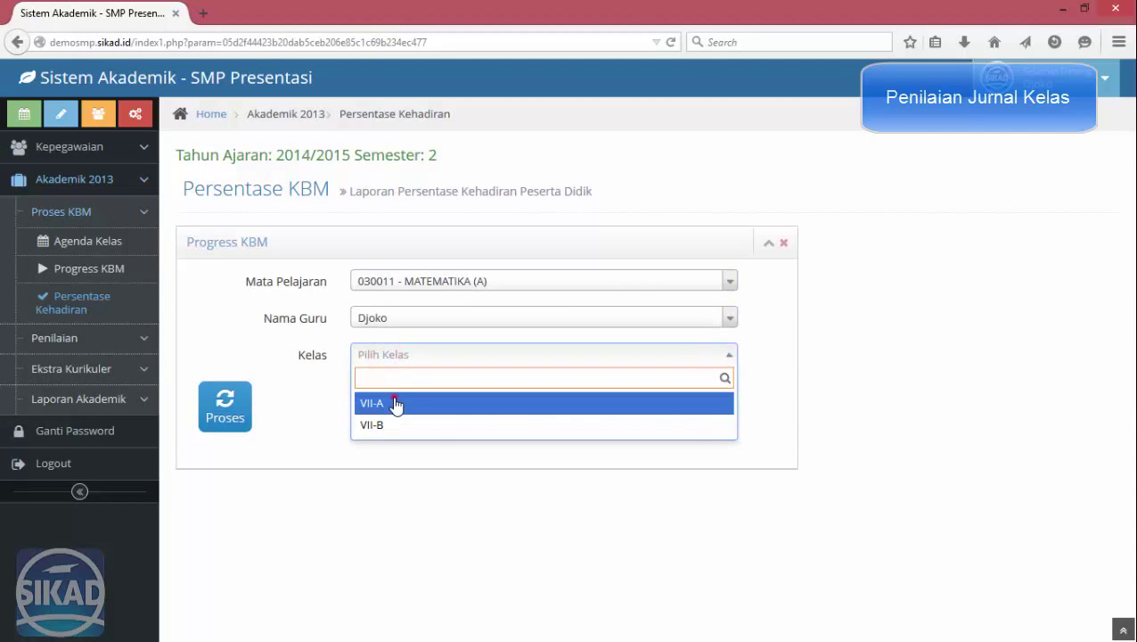
left_click(396, 405)
left_click(228, 409)
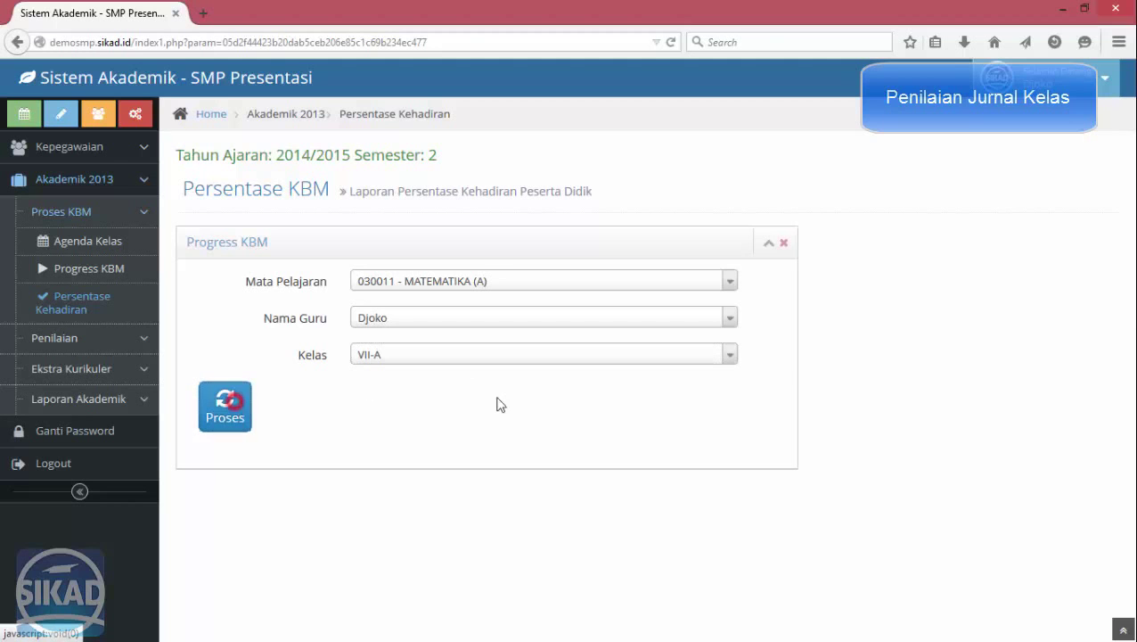
scroll(787, 381, "down", 4)
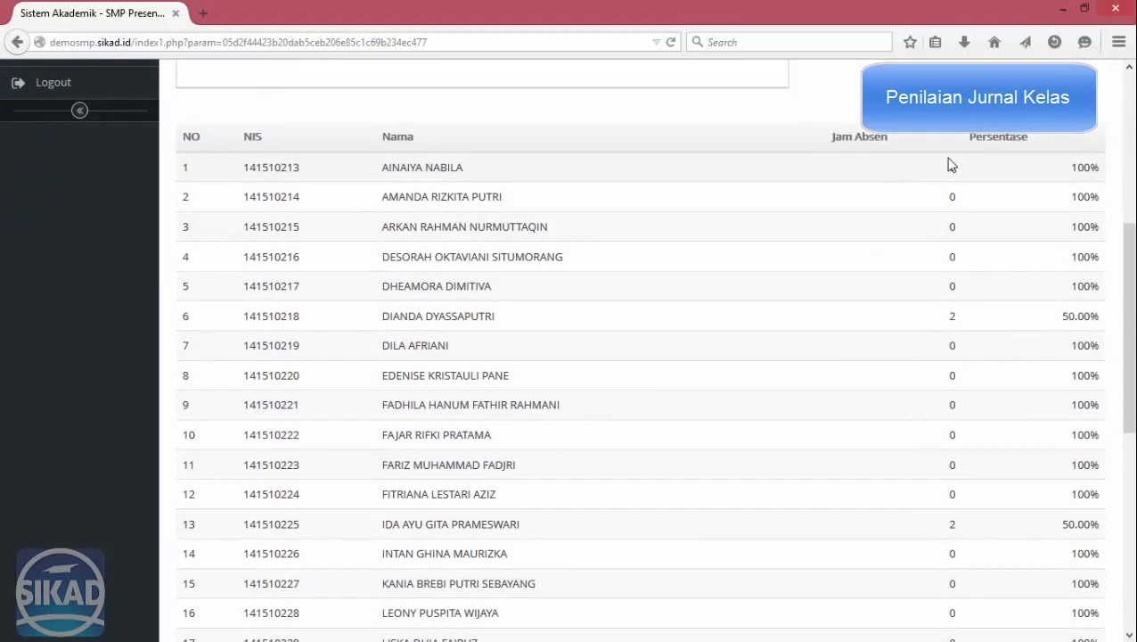
scroll(1027, 323, "down", 1)
scroll(1027, 322, "down", 4)
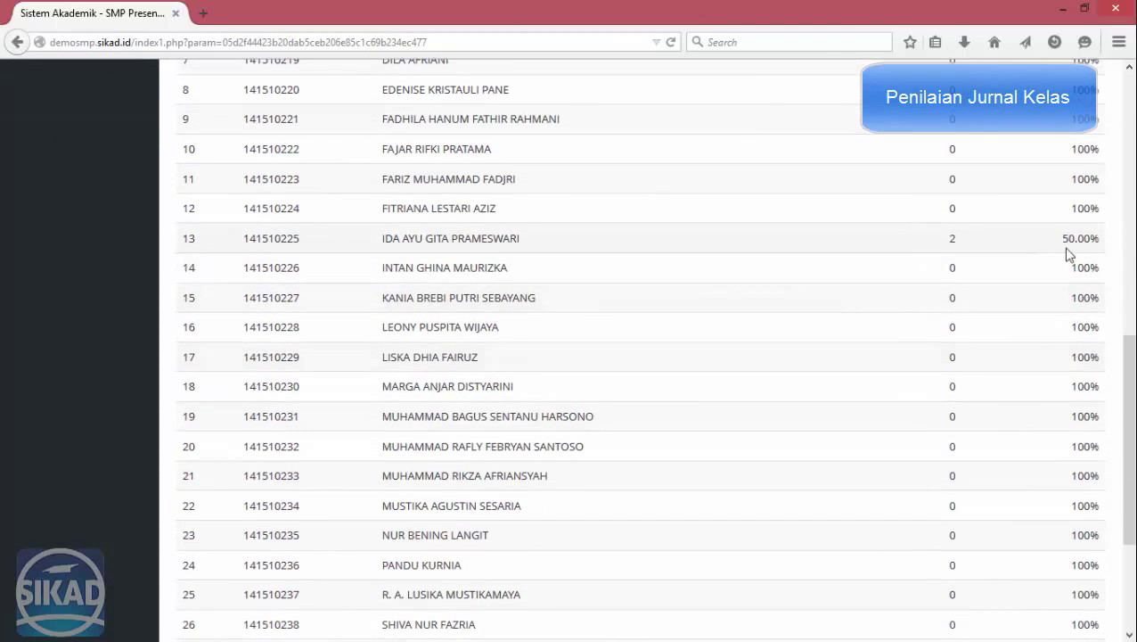
scroll(1061, 322, "down", 2)
scroll(1007, 481, "up", 10)
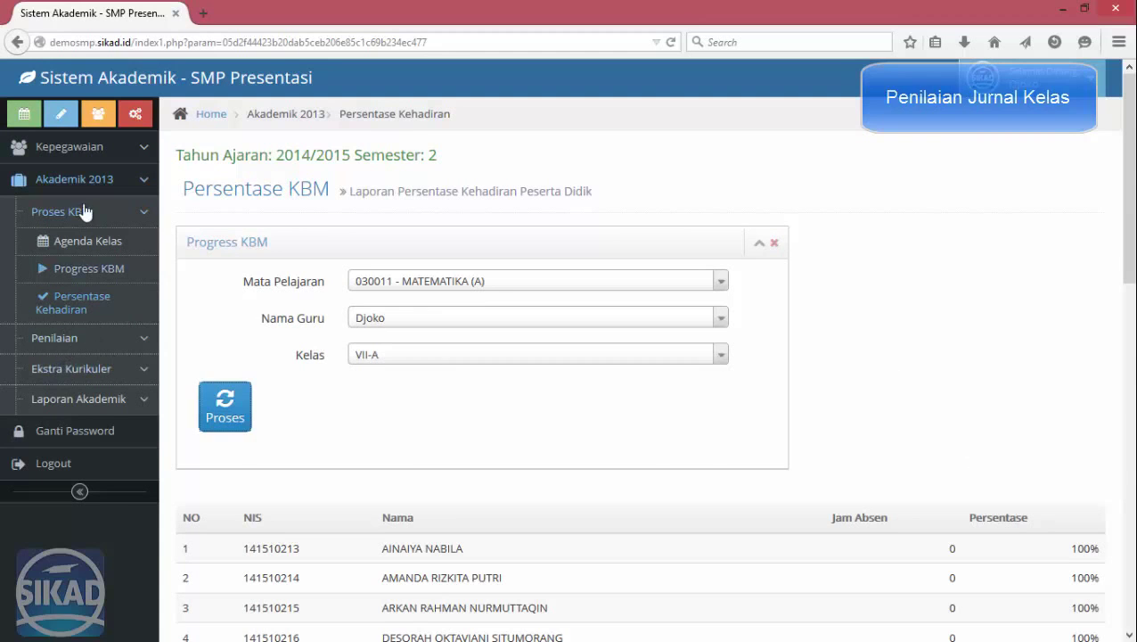
Open Penilaian Ujian for 030011 - MATEMATIKA (A), the teacher, and classes VII-A and VII-B.
left_click(89, 212)
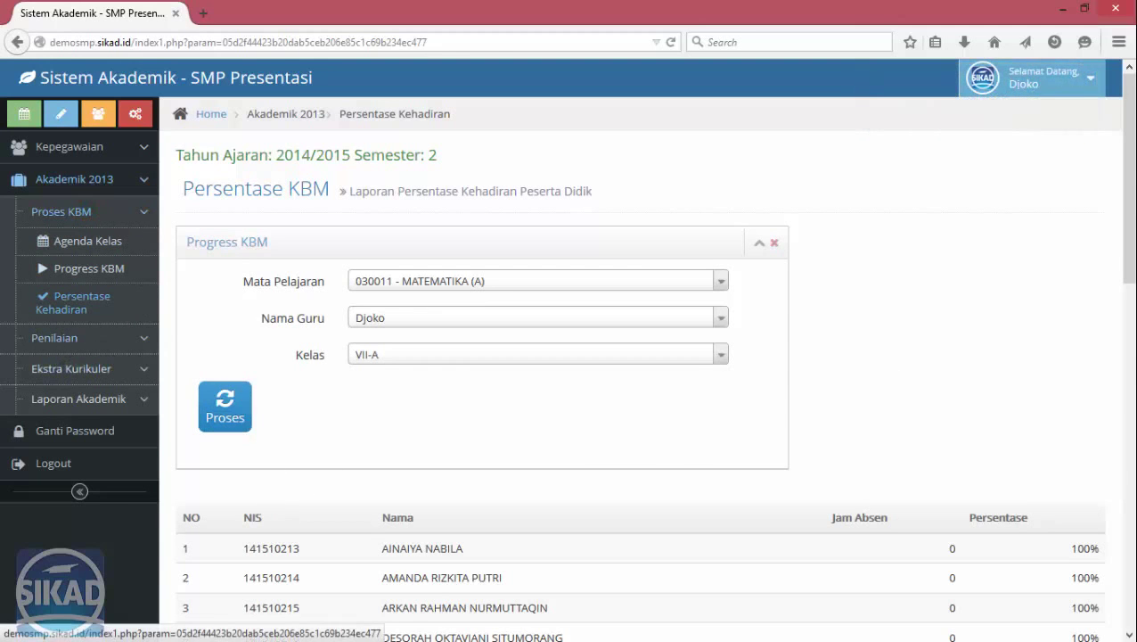
left_click(93, 344)
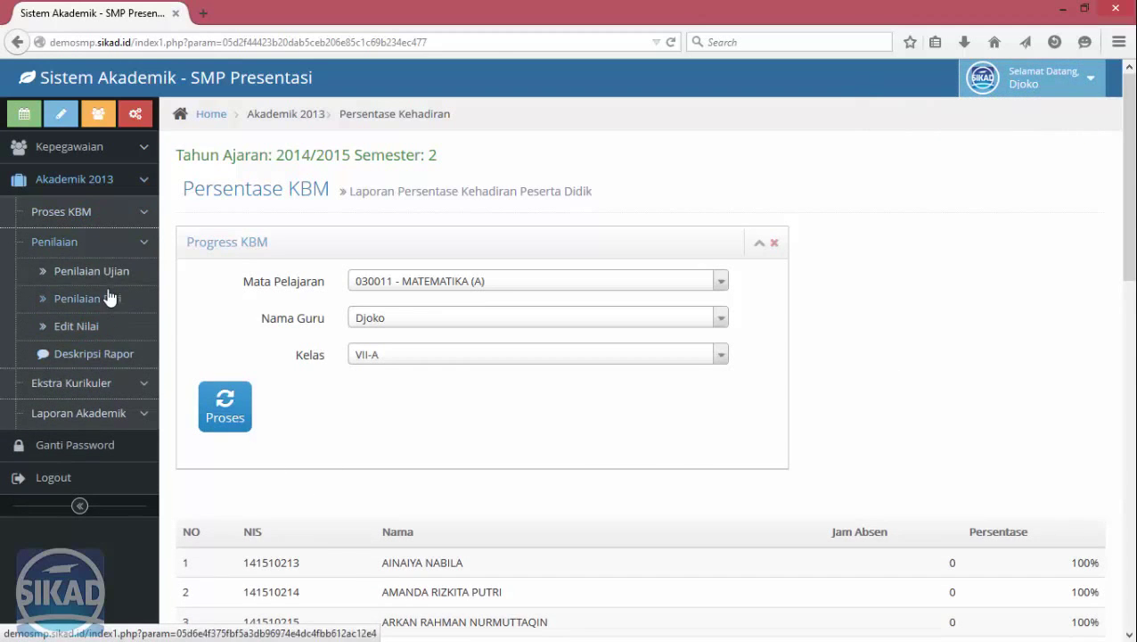
left_click(107, 271)
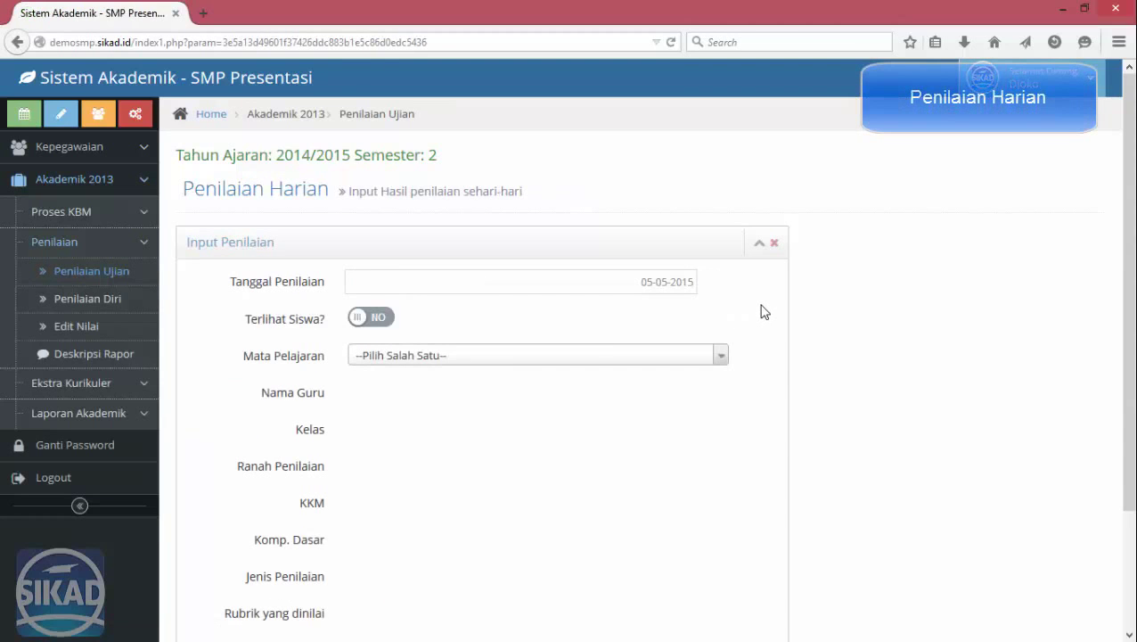
left_click(475, 357)
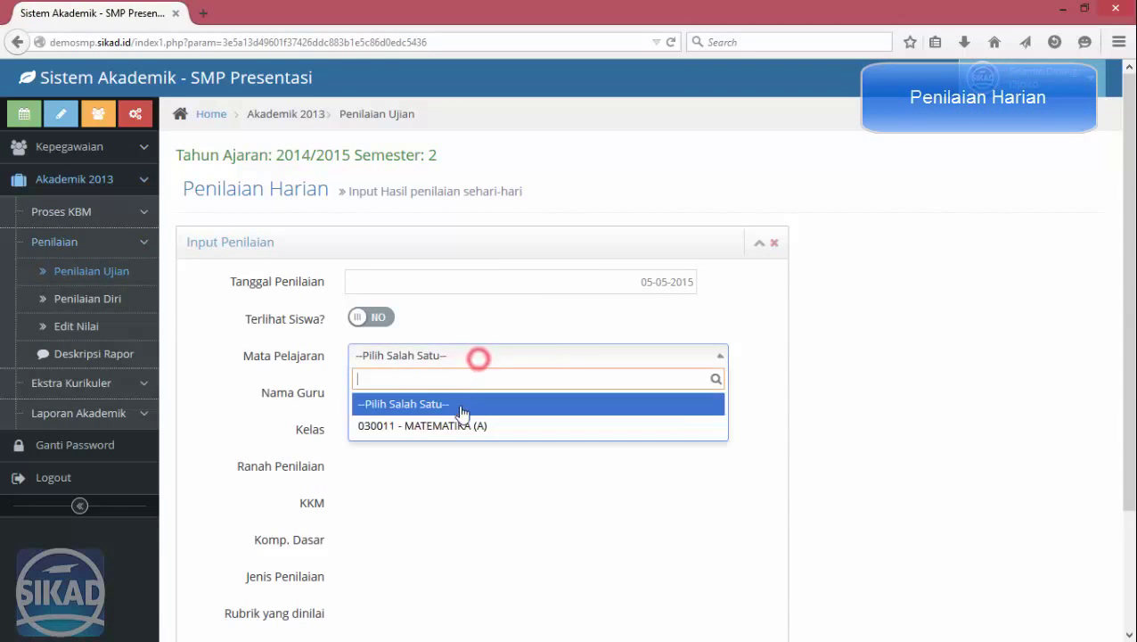
left_click(453, 425)
left_click(425, 398)
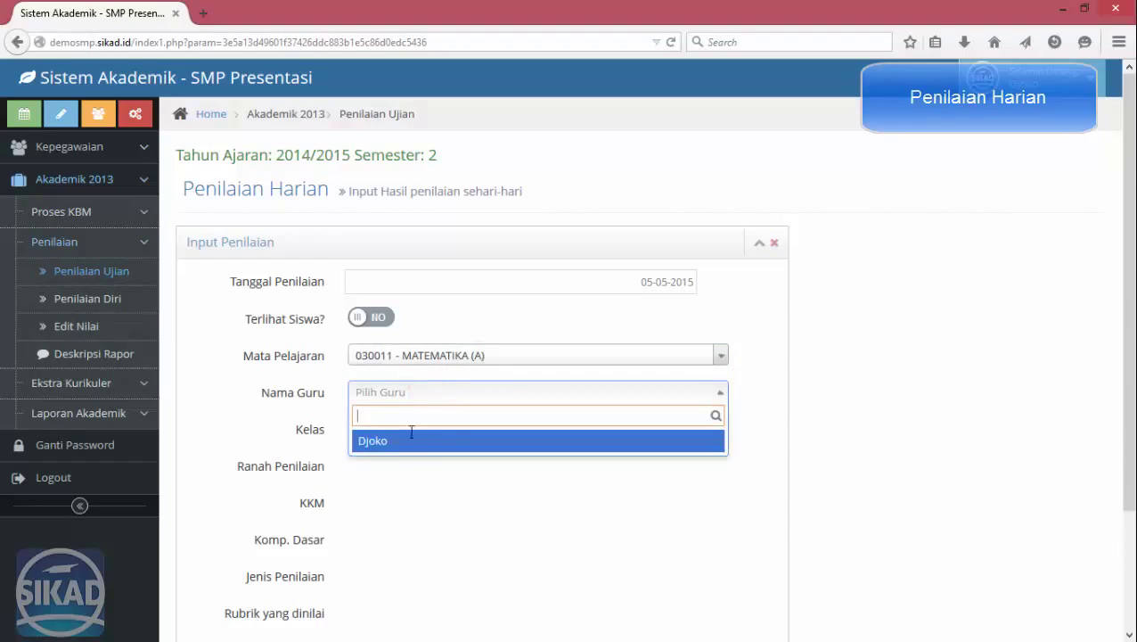
left_click(408, 444)
left_click(389, 431)
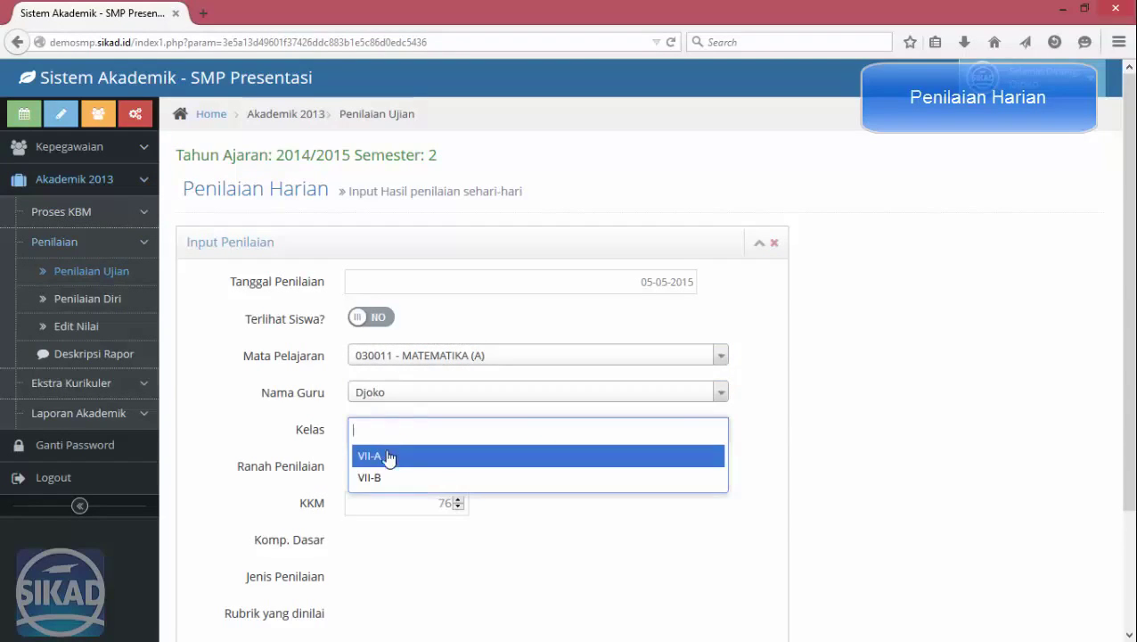
left_click(386, 453)
left_click(445, 431)
left_click(435, 456)
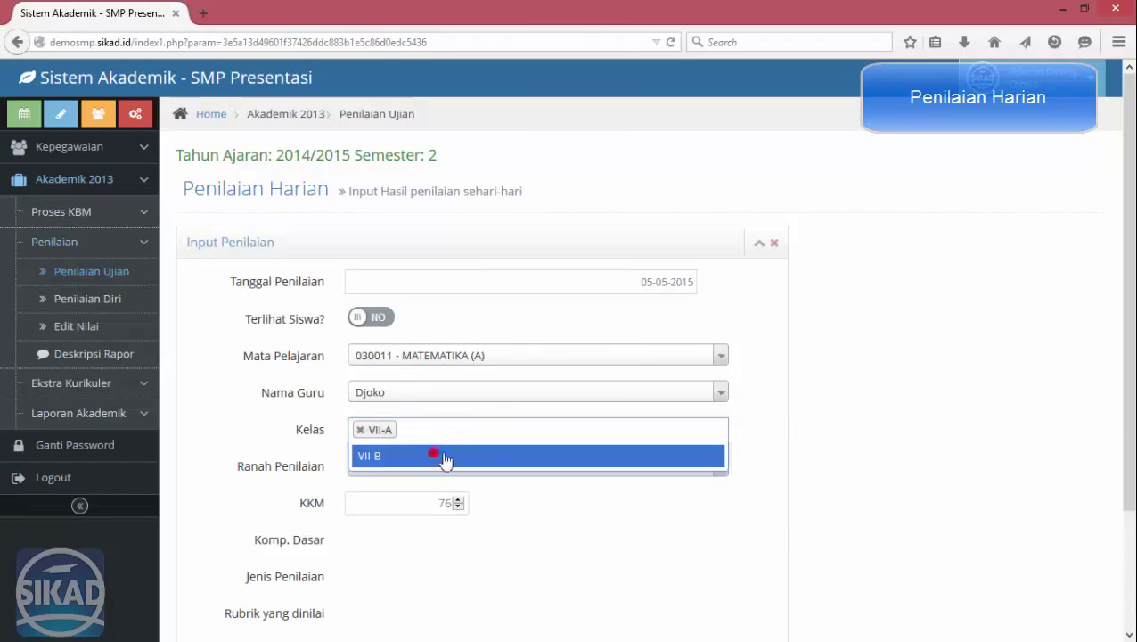
Choose Pengetahuan, KD 1 and 2, Ulangan Harian and Nilai Tunggal, then process the form.
left_click(464, 467)
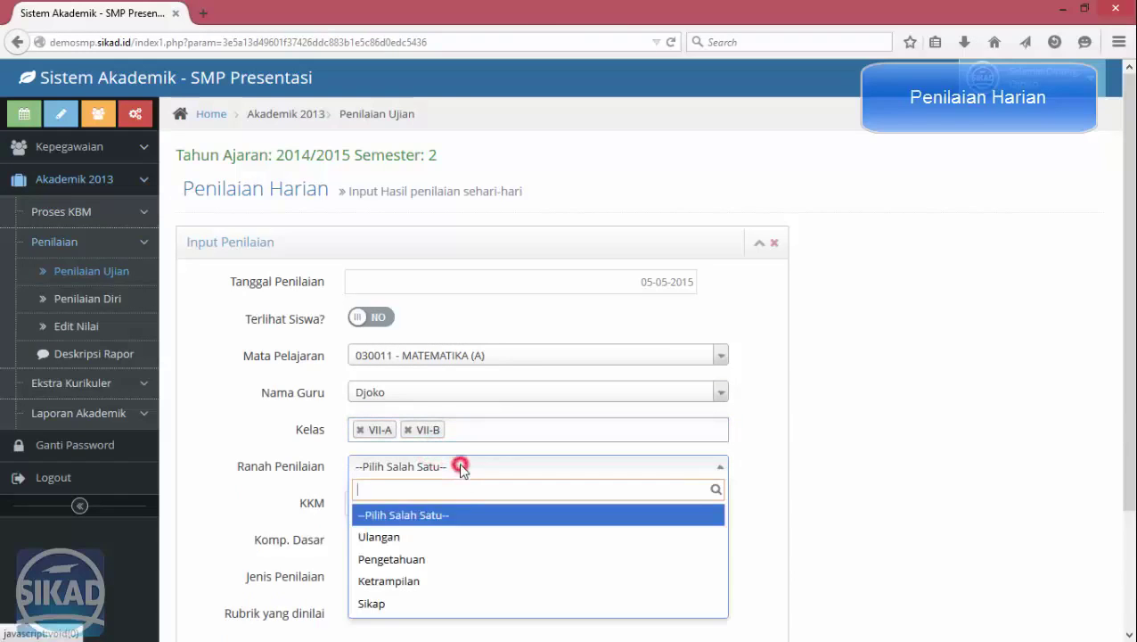
left_click(419, 561)
left_click(852, 392)
scroll(838, 360, "down", 3)
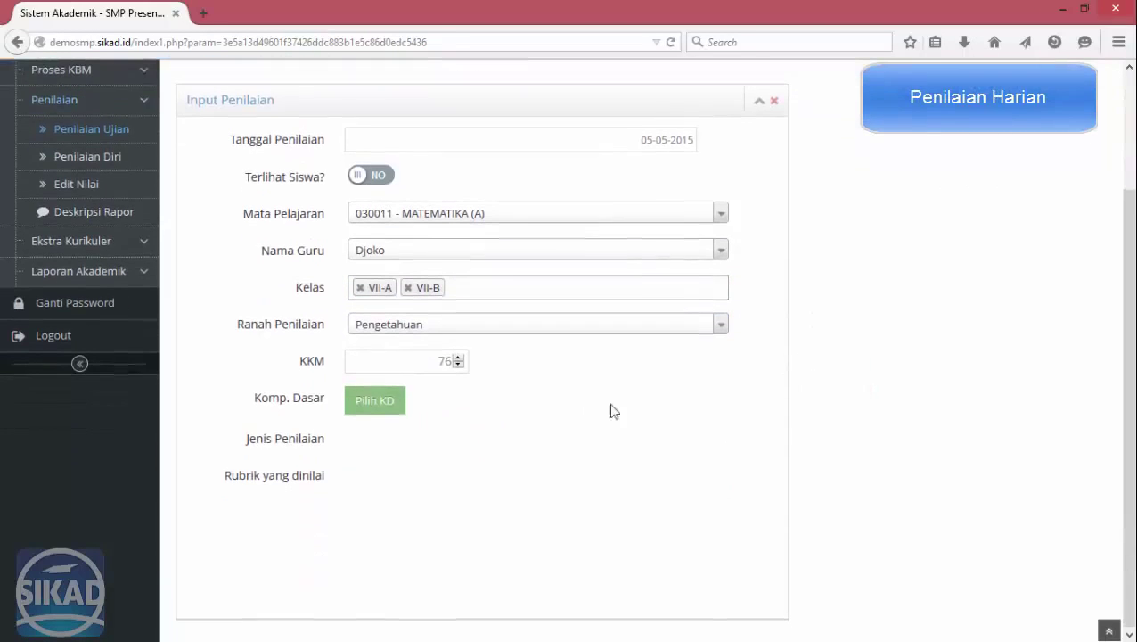
left_click(372, 400)
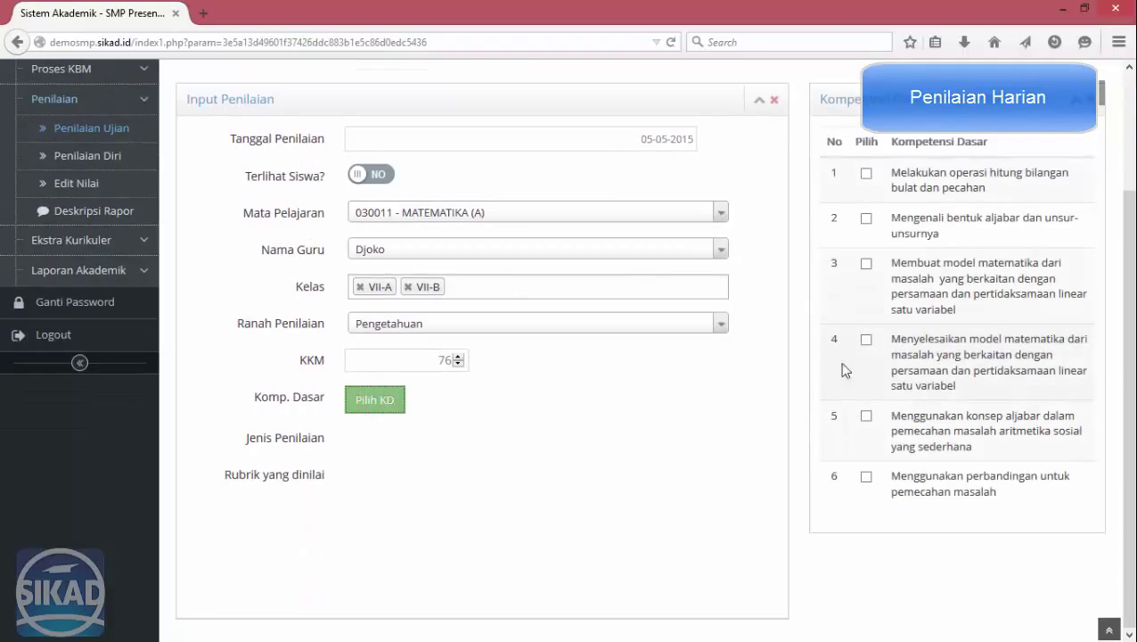
left_click(867, 174)
left_click(866, 218)
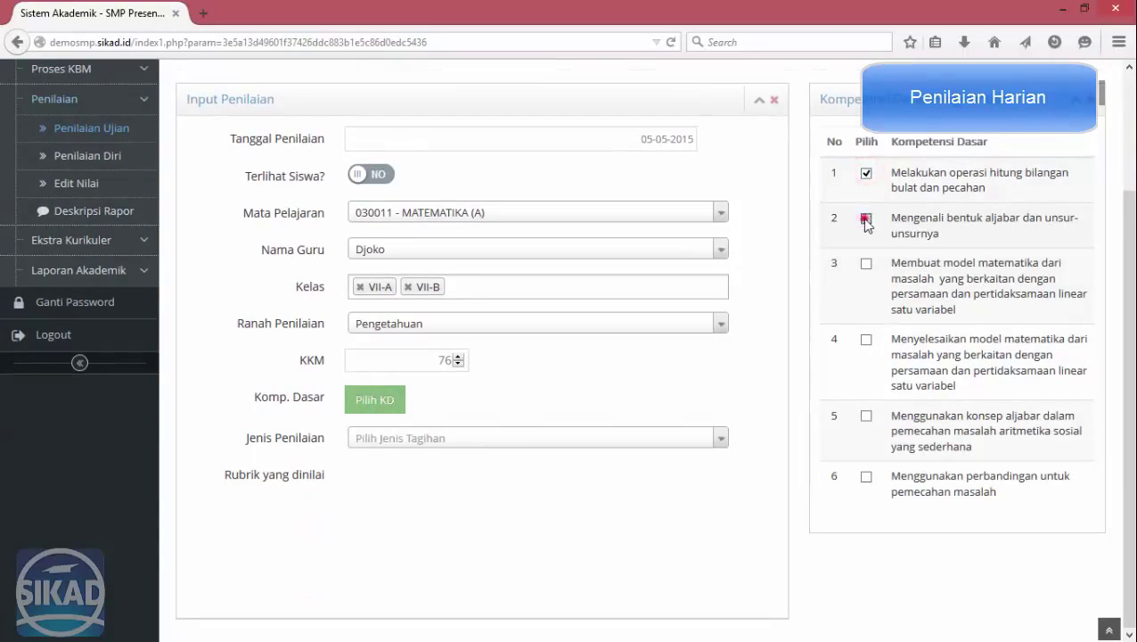
left_click(372, 437)
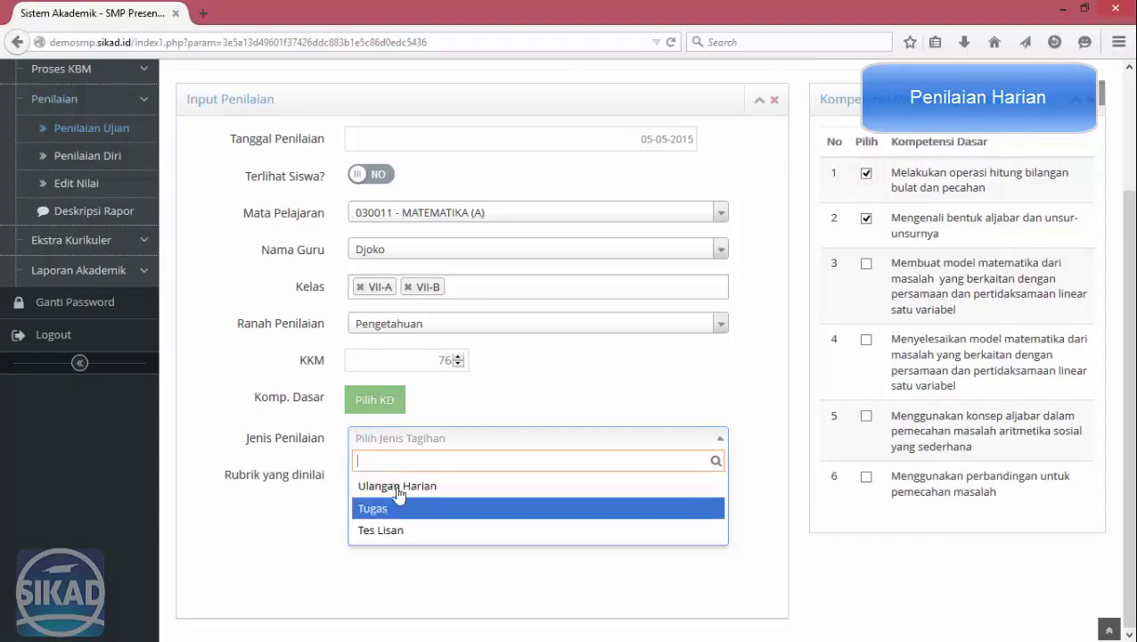
left_click(393, 479)
left_click(572, 389)
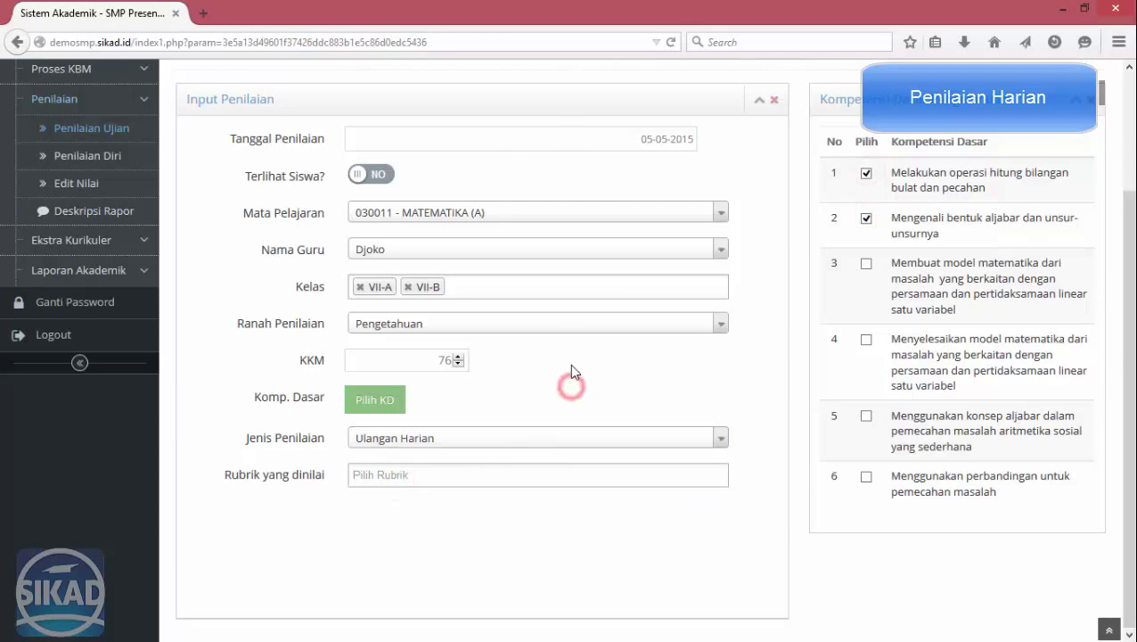
left_click(382, 475)
left_click(379, 512)
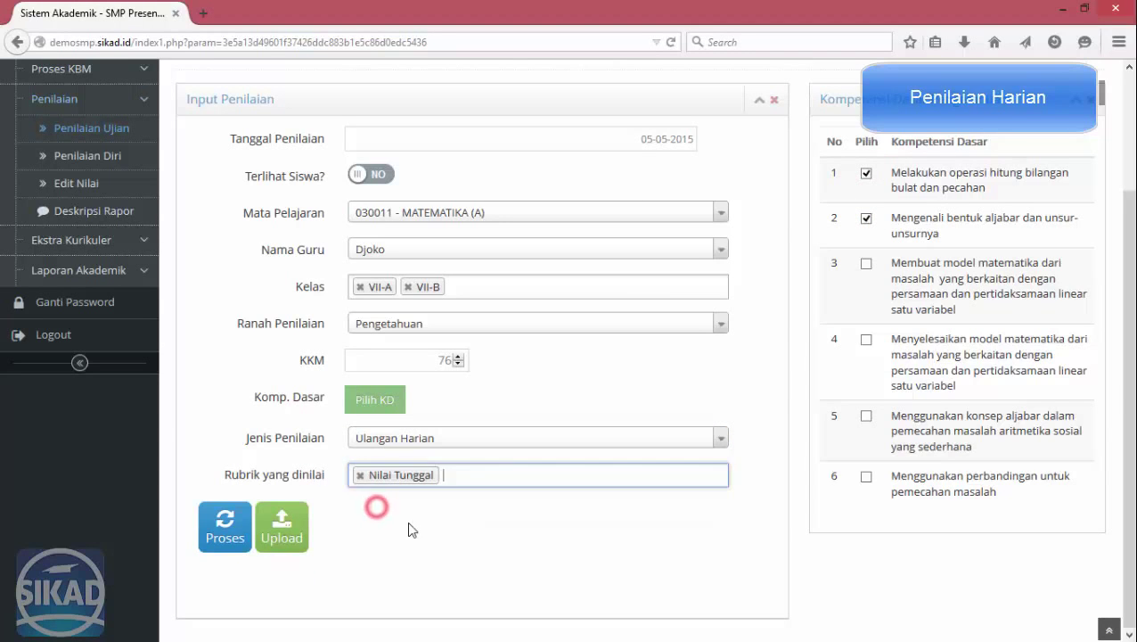
left_click(213, 525)
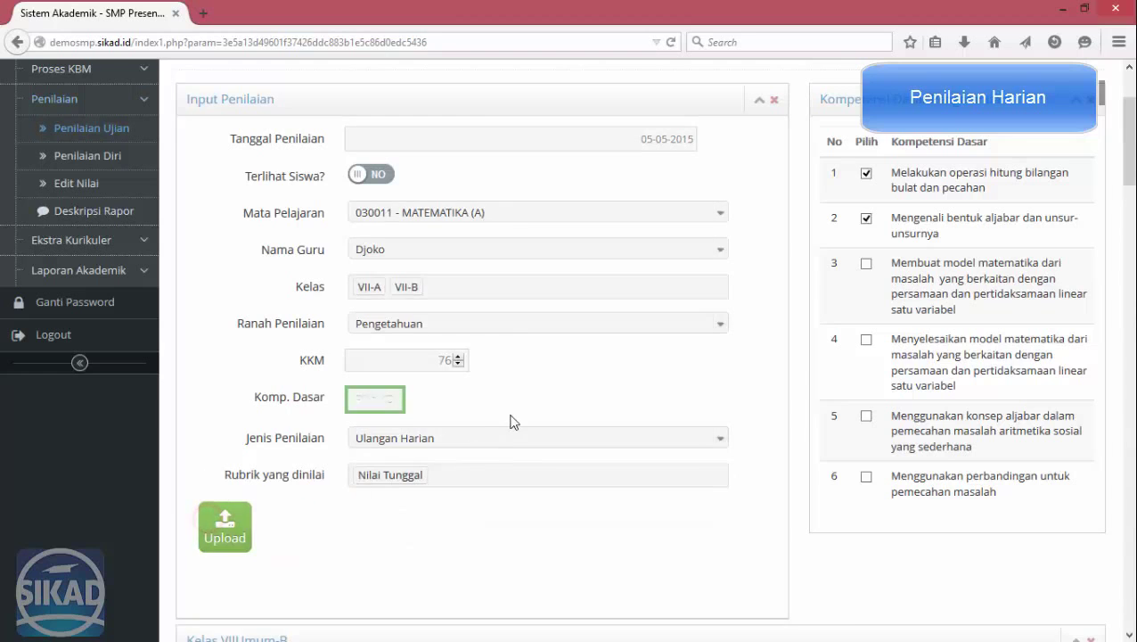
Enter Penilaian Harian scores for rows 5–9: 9575, 85, 65 and 95.
left_click(1073, 335)
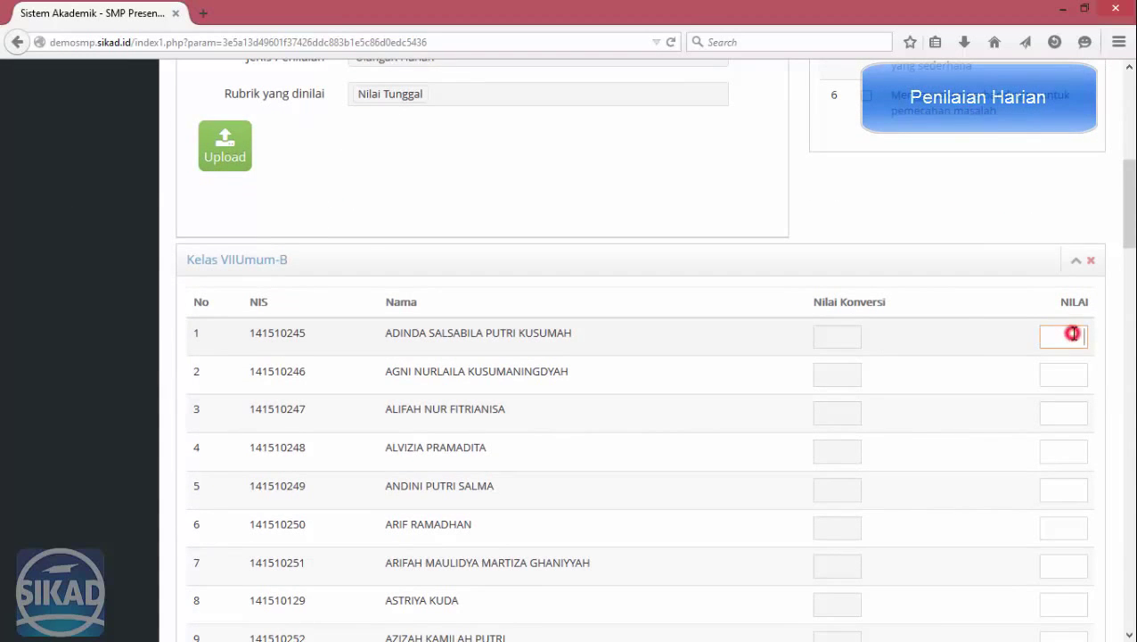
key("Tab")
type("95")
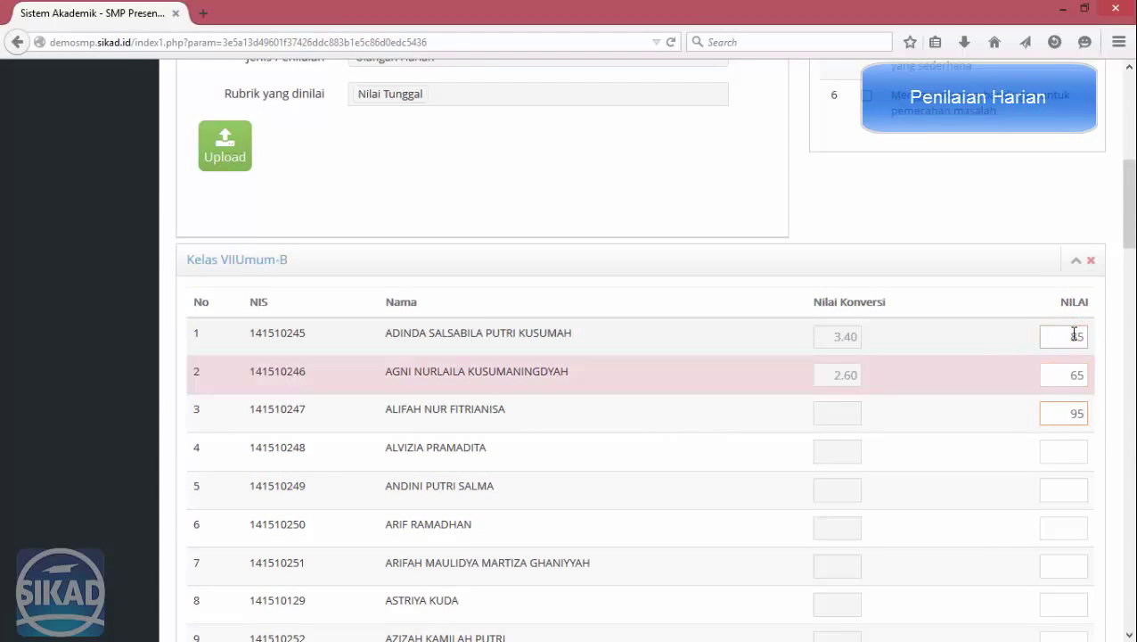
type("75")
key("Tab")
type("85")
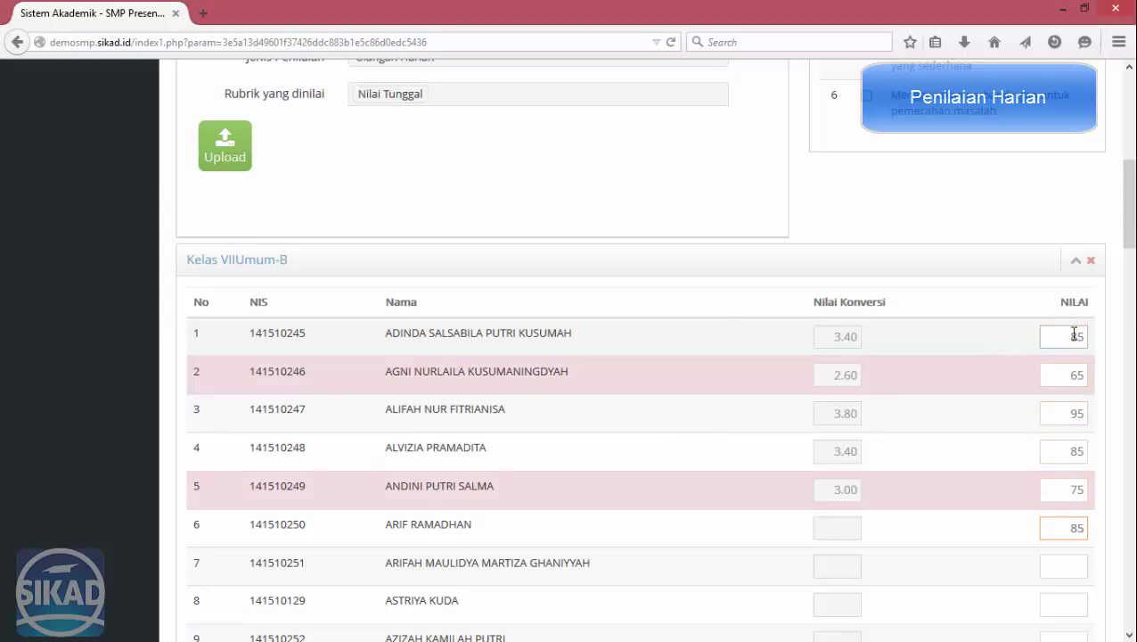
key("Tab")
scroll(1078, 329, "down", 6)
scroll(1089, 307, "up", 3)
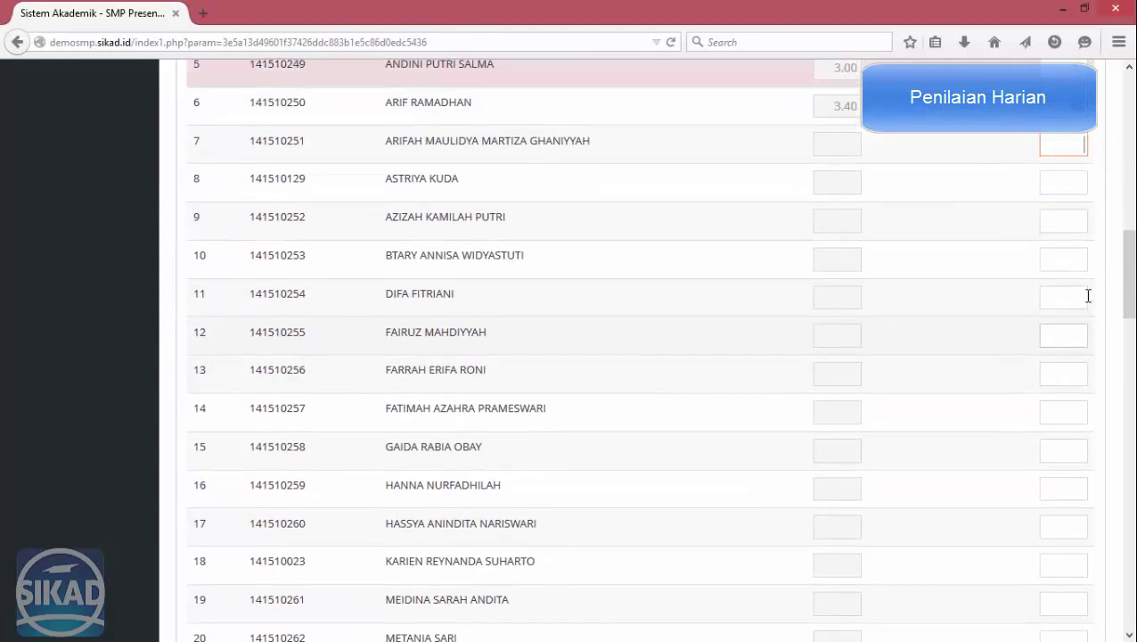
type("65")
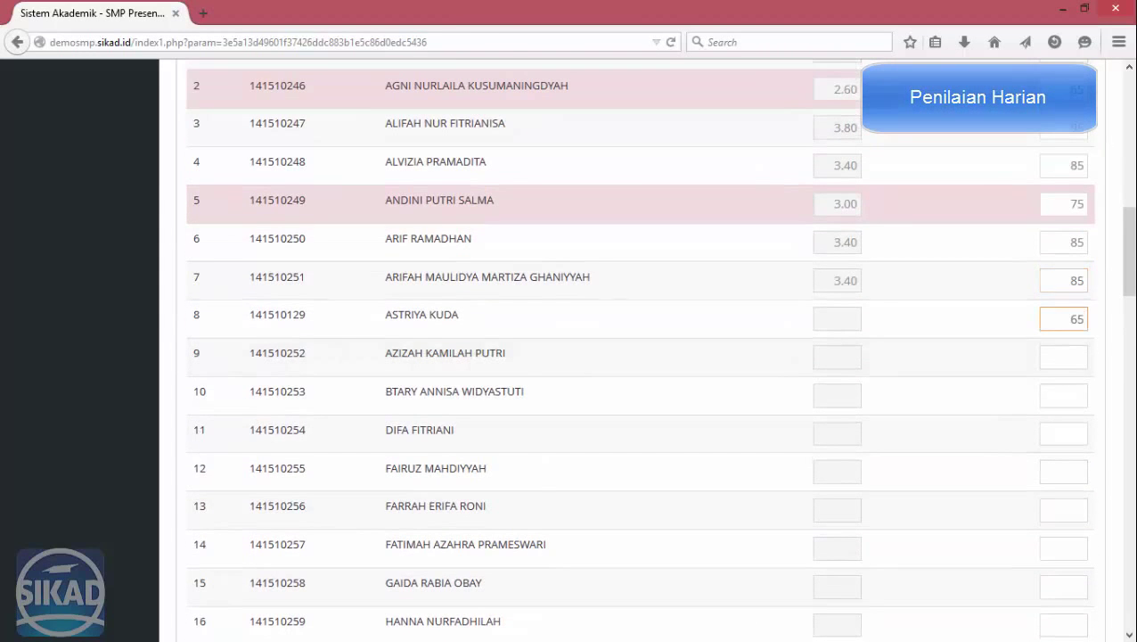
key("Tab")
type("95")
key("Tab")
Enter scores for rows 10–23, including 8575, 85, 65, 45, 95, 75 and 85.
type("8575")
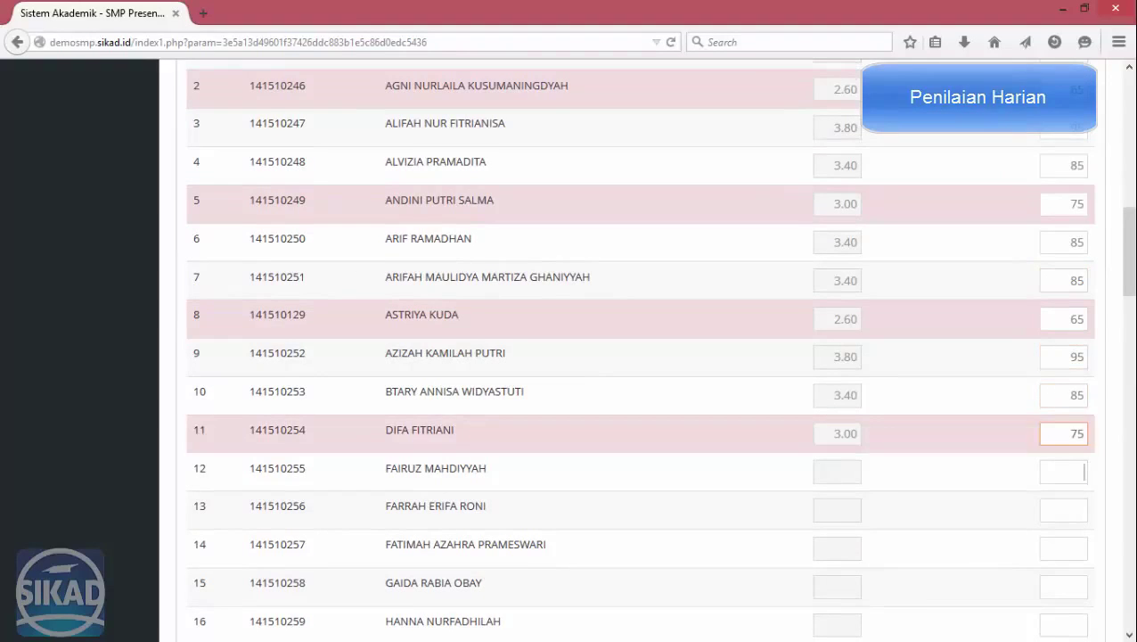
key("Tab")
type("85")
key("Tab")
type("65")
key("Tab")
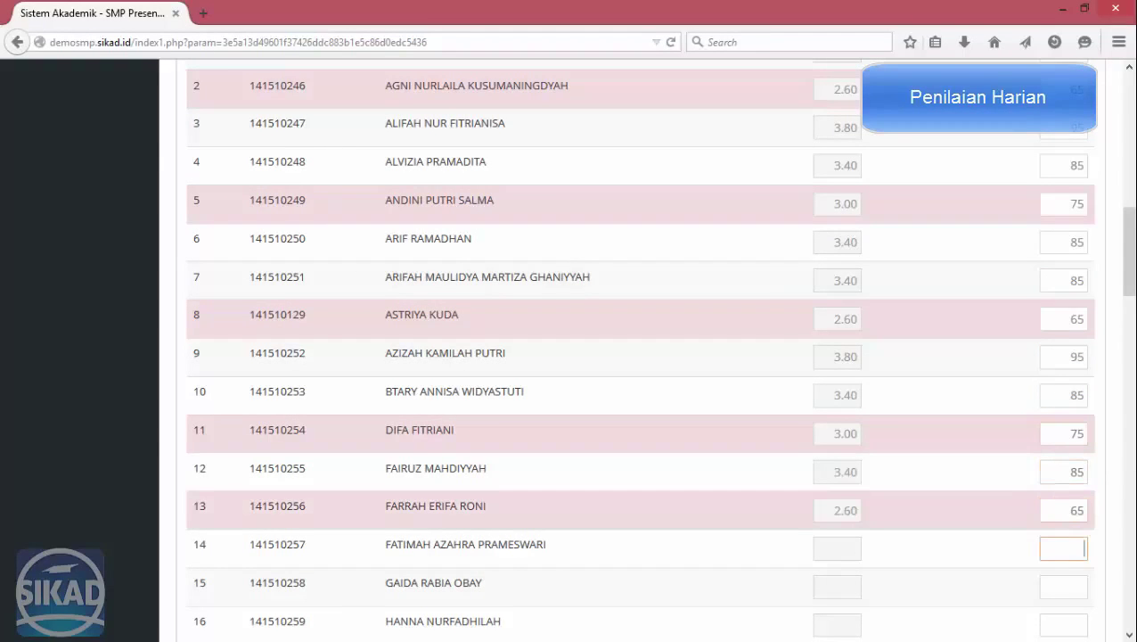
type("45")
key("Tab")
scroll(1043, 254, "down", 5)
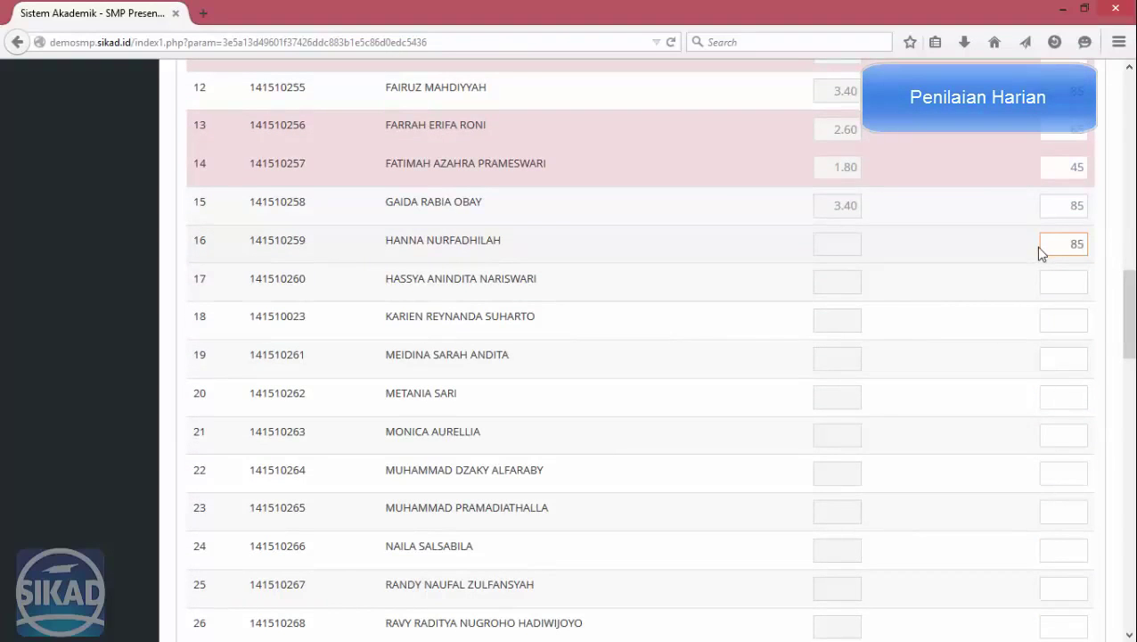
key("Tab")
type("95")
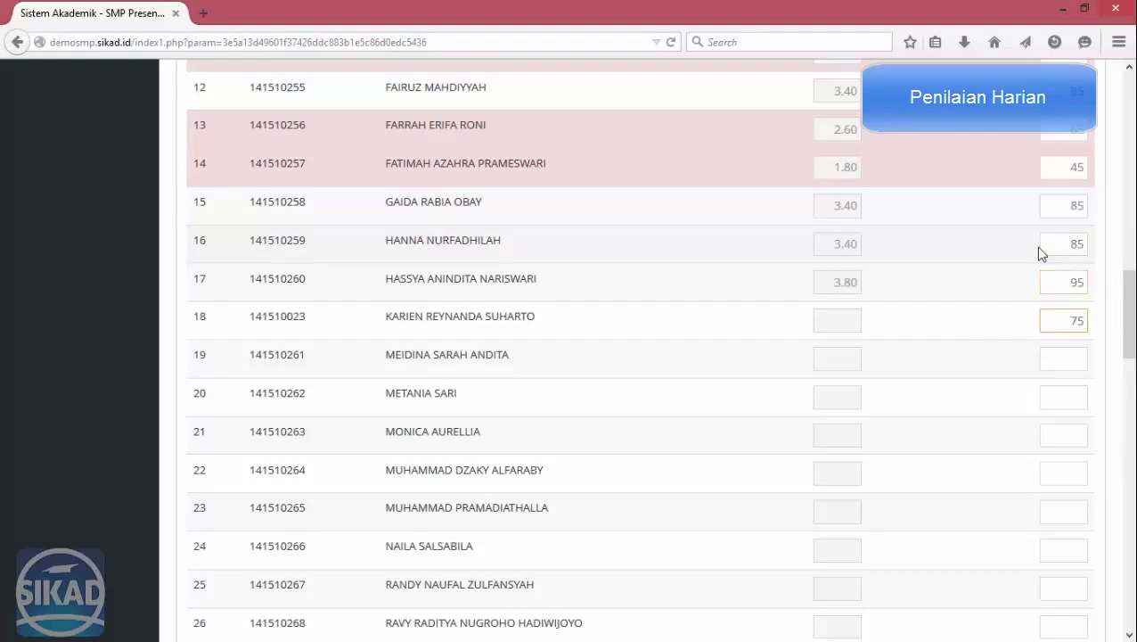
key("Tab")
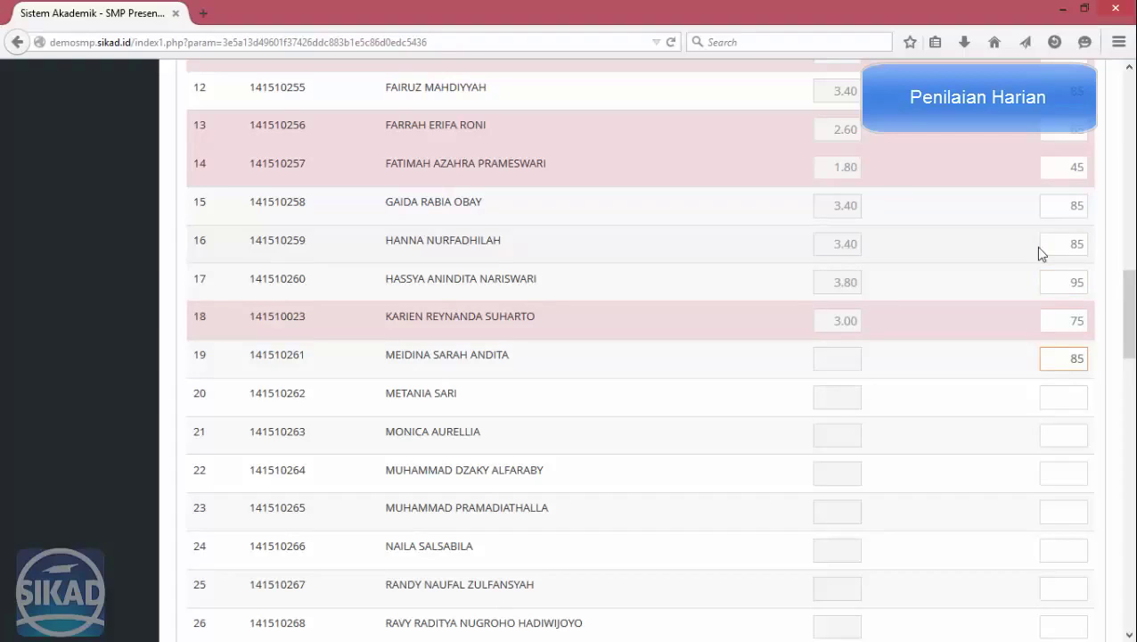
key("Tab")
type("75")
key("Tab")
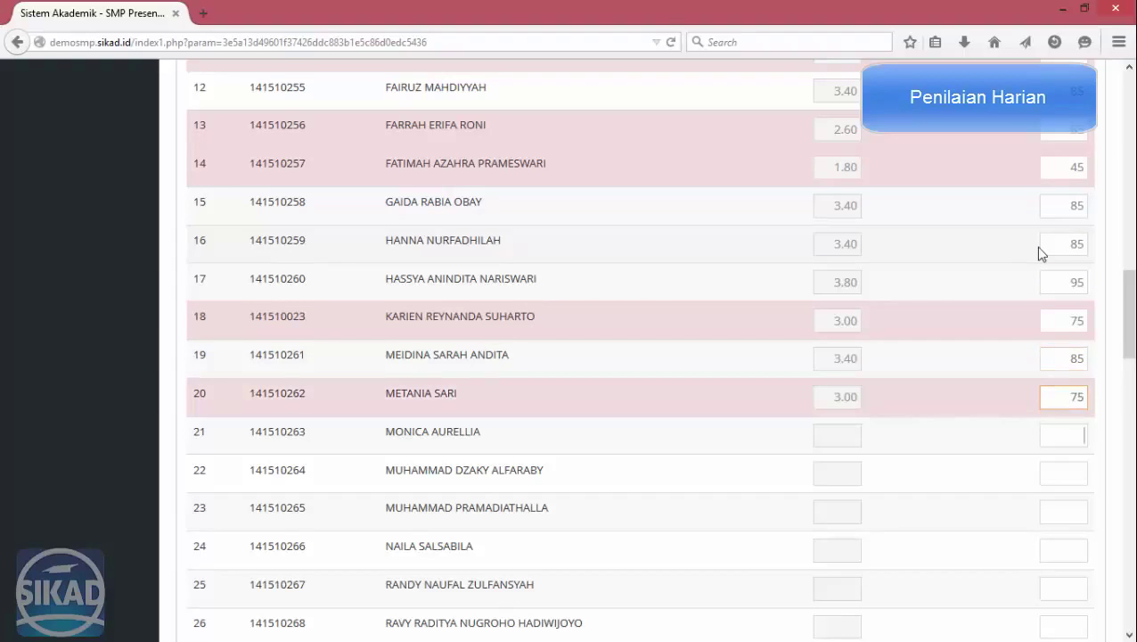
key("Tab")
type("85")
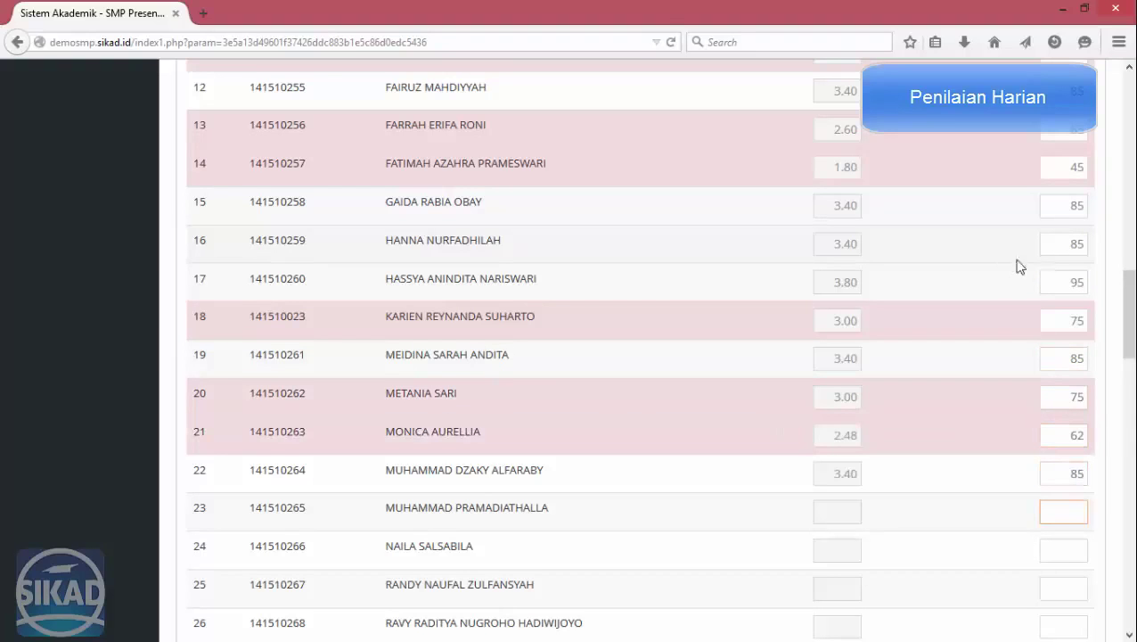
scroll(1021, 276, "down", 3)
Dismiss the 'Nilai tidak valid' alert on row 24 and re-enter its score as 85.
key("Tab")
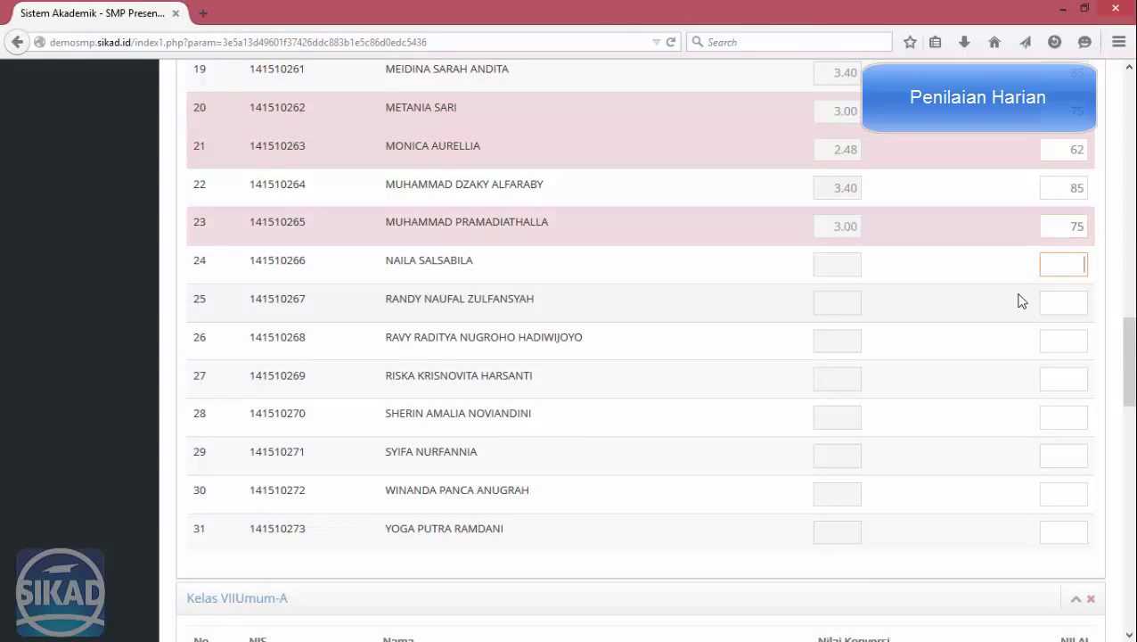
key("Tab")
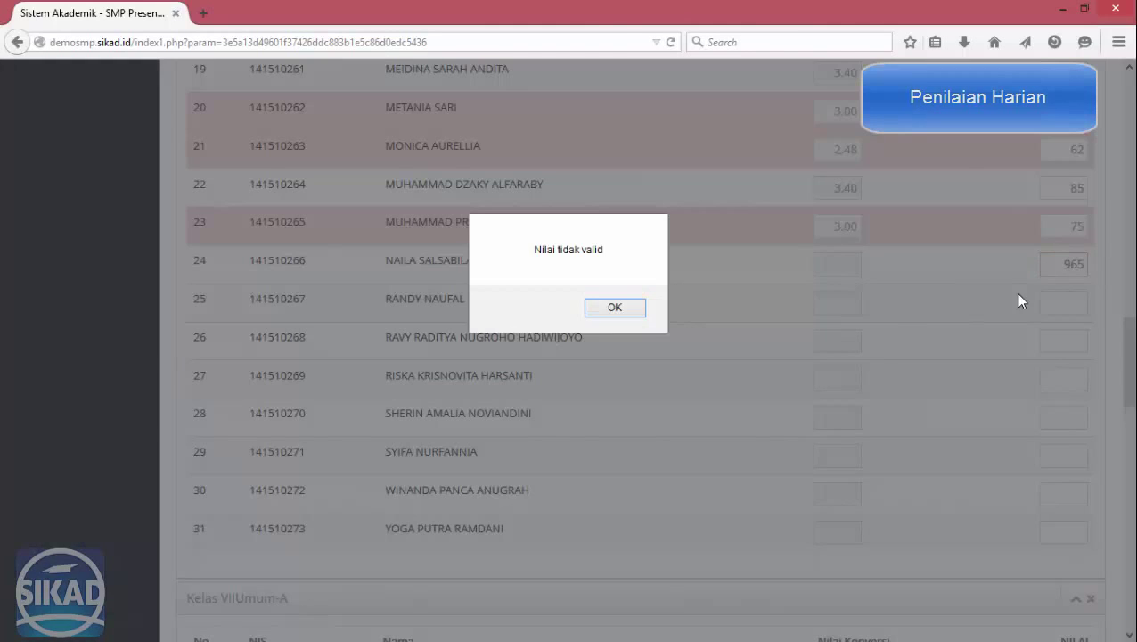
left_click(605, 307)
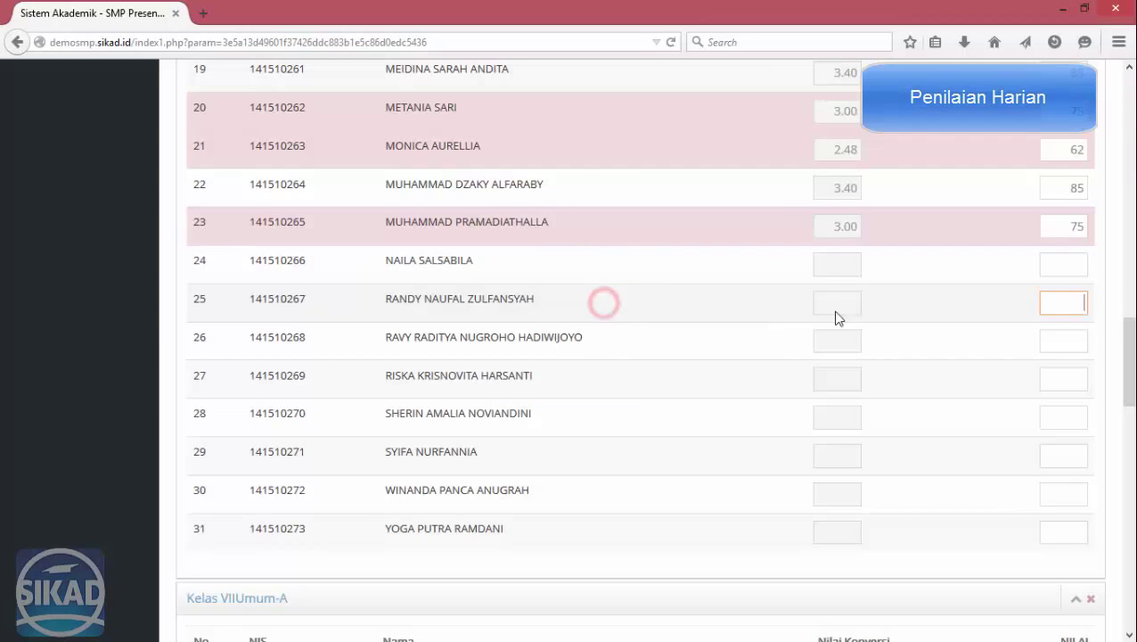
left_click(1045, 265)
type("85")
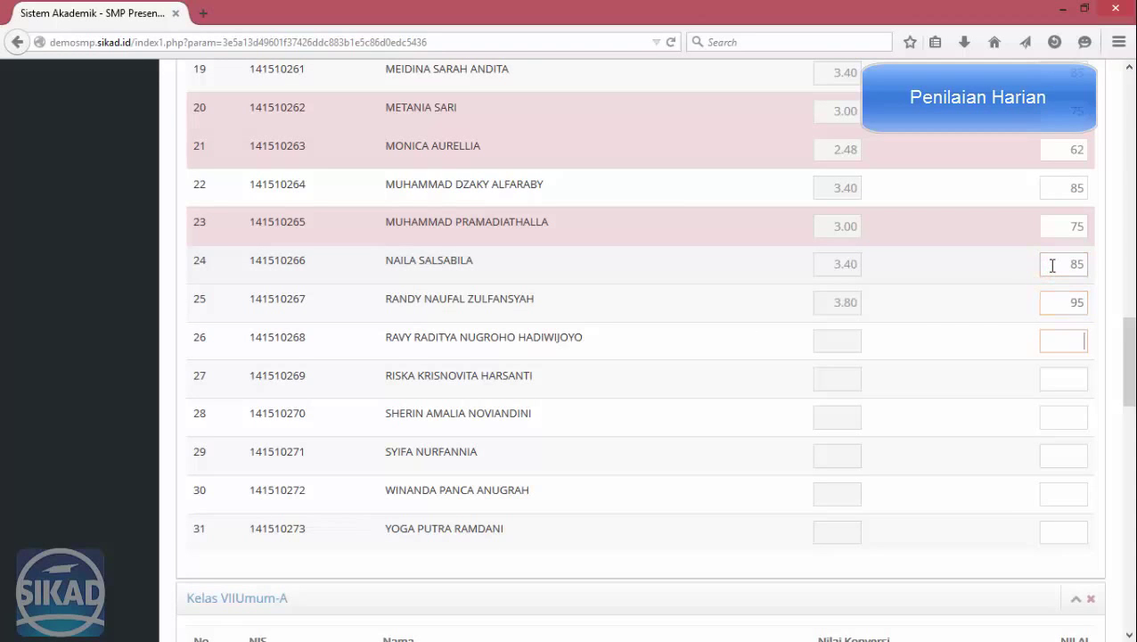
Enter the final scores for rows 28–31: 75, 95, 75 and 85.
key("Tab")
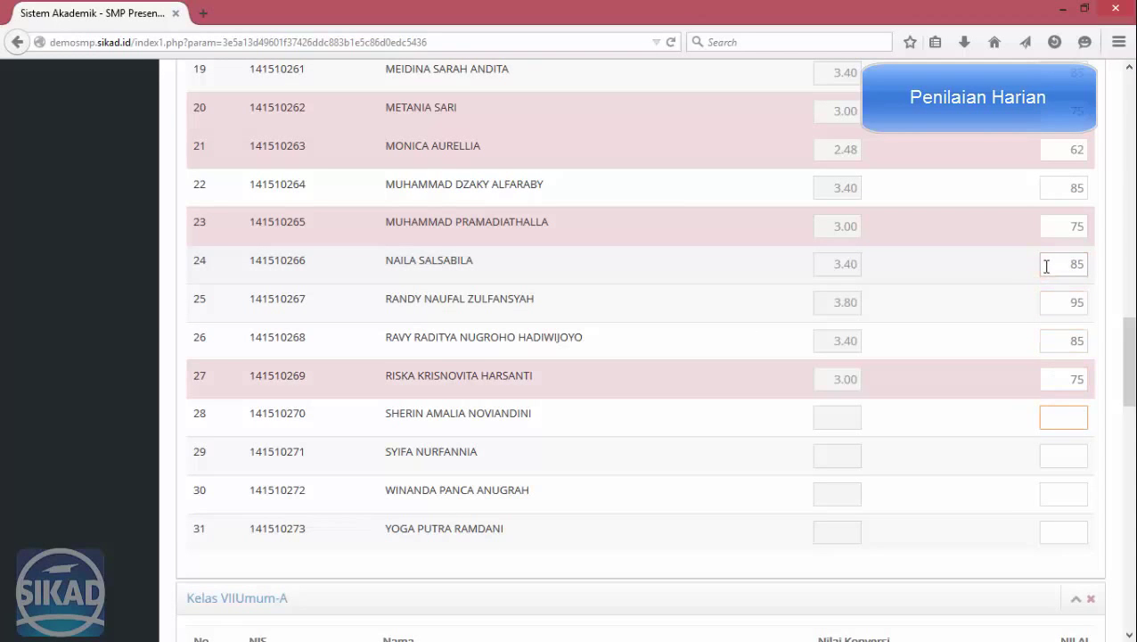
scroll(1043, 276, "down", 2)
type("75")
key("Tab")
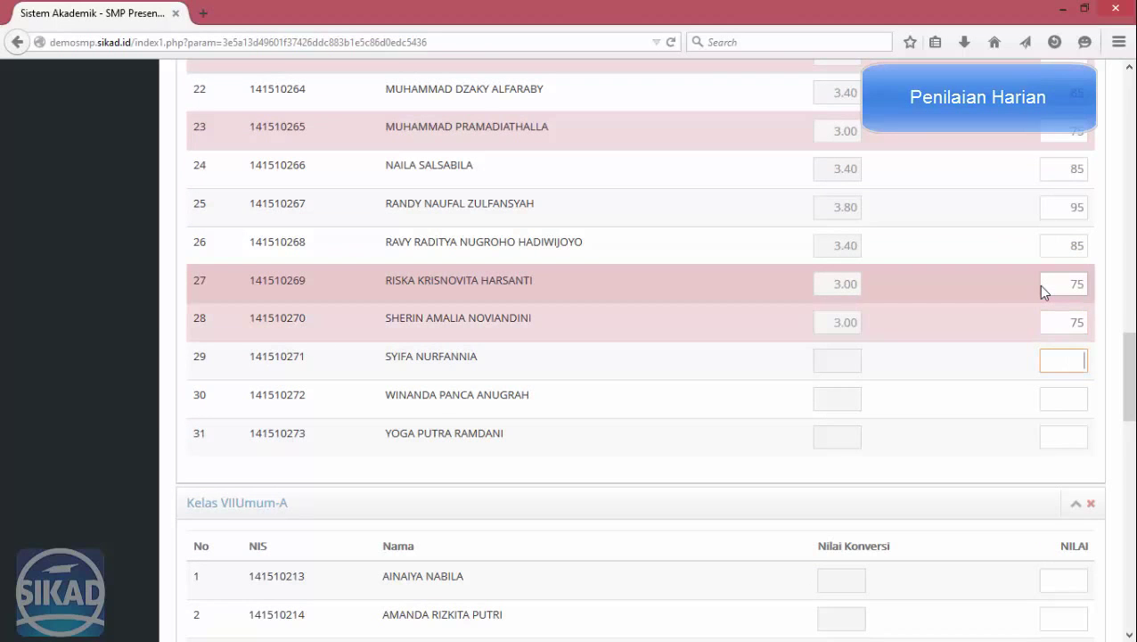
type("95")
key("Tab")
type("75")
key("Tab")
type("85")
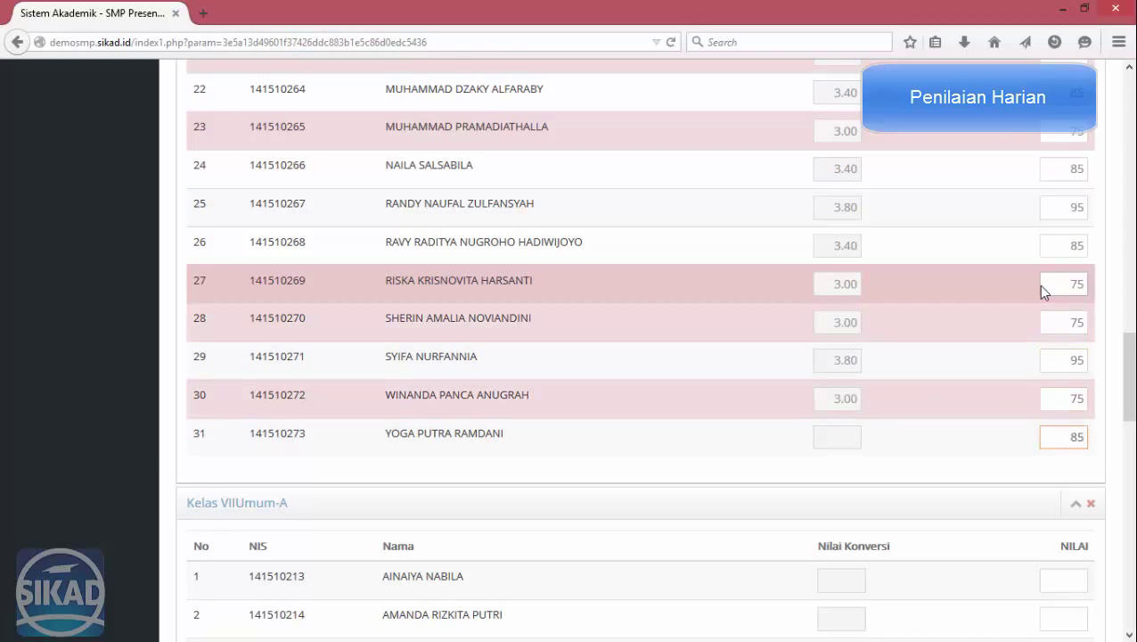
key("Tab")
scroll(1048, 250, "down", 8)
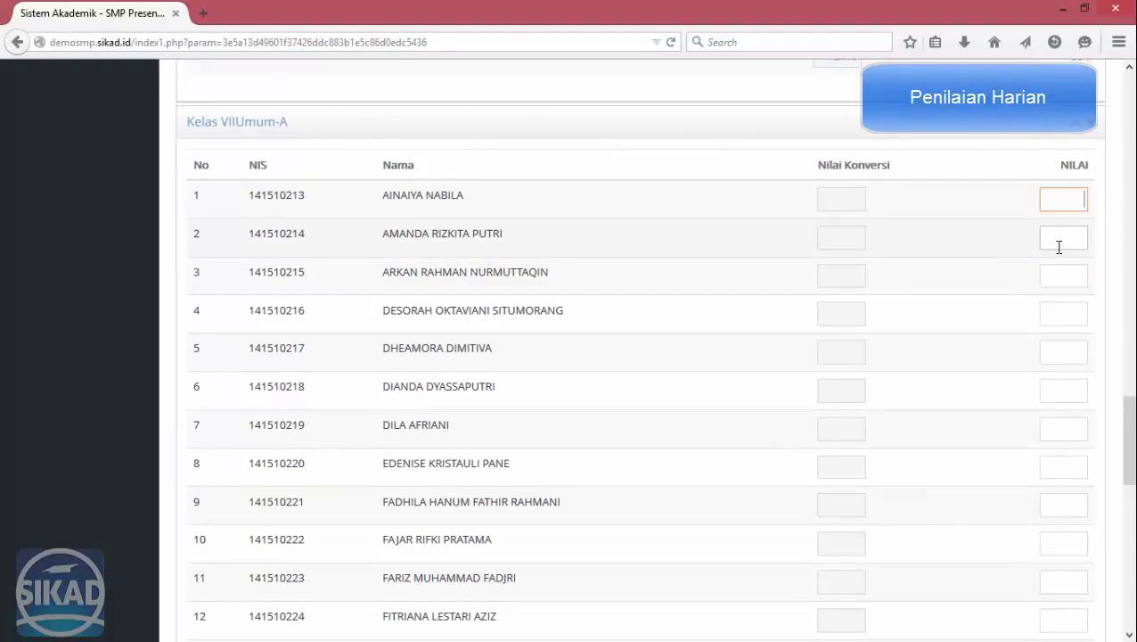
Enter daily scores for rows 4–13: 866, 88, 944, 55, 65 and 85.
key("Tab")
type("8")
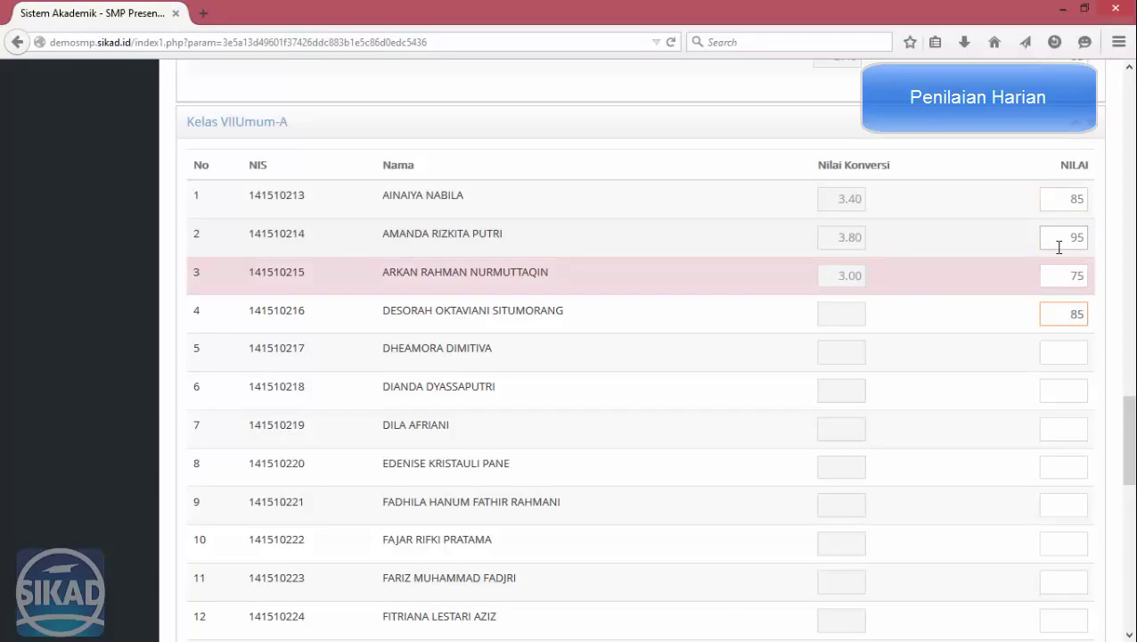
type("66")
key("Tab")
type("88")
key("Tab")
type("9")
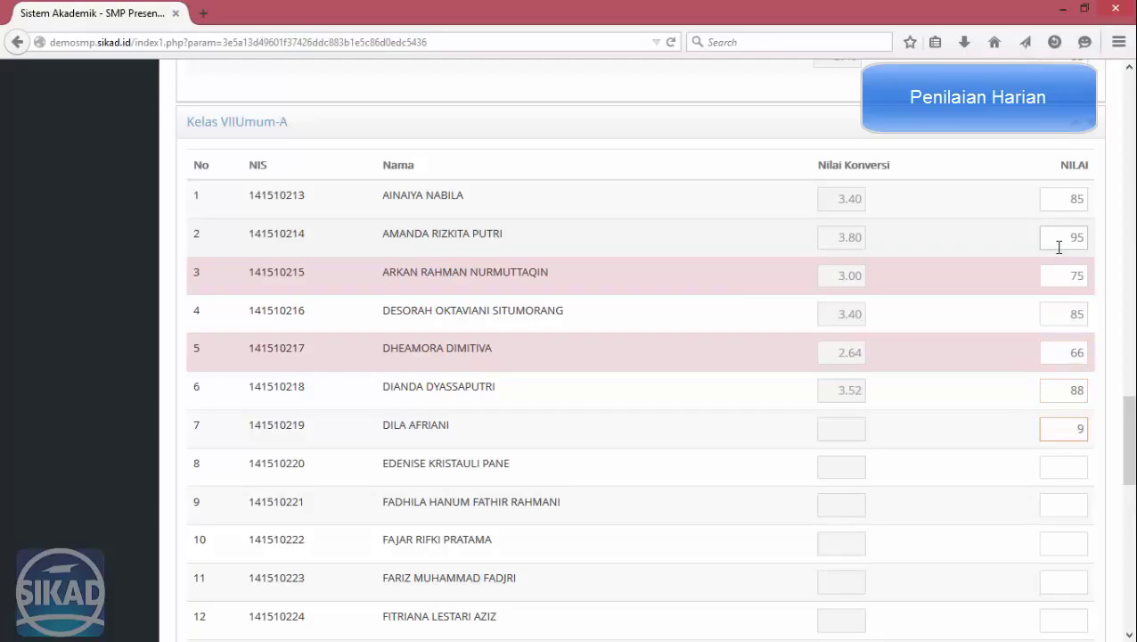
type("44")
key("Tab")
type("55")
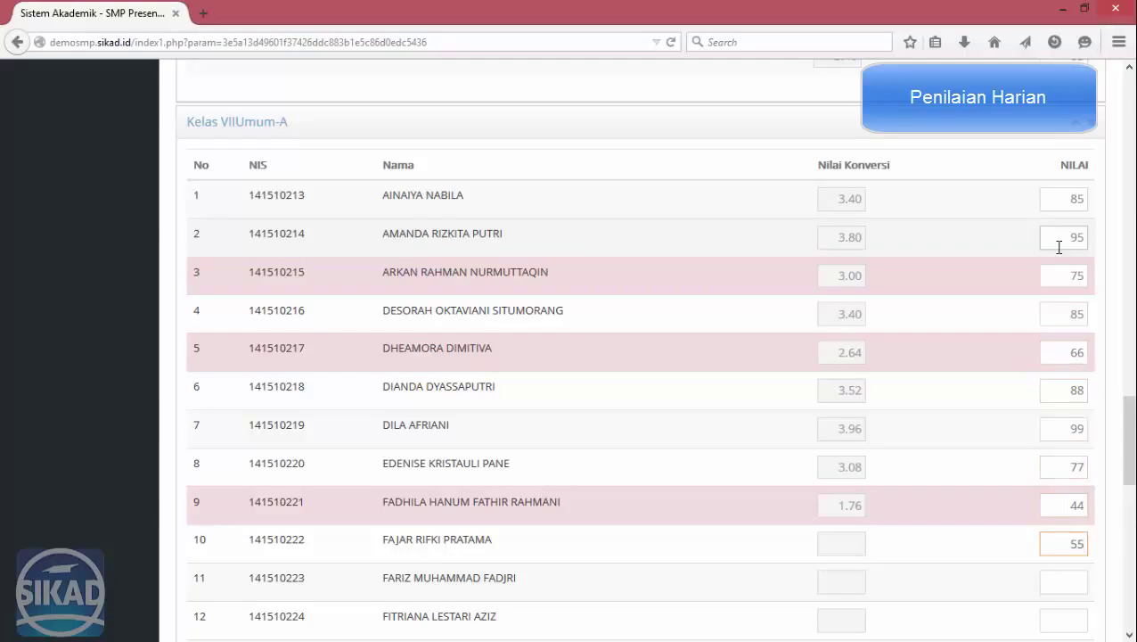
key("Tab")
type("65")
key("Tab")
type("85")
key("Tab")
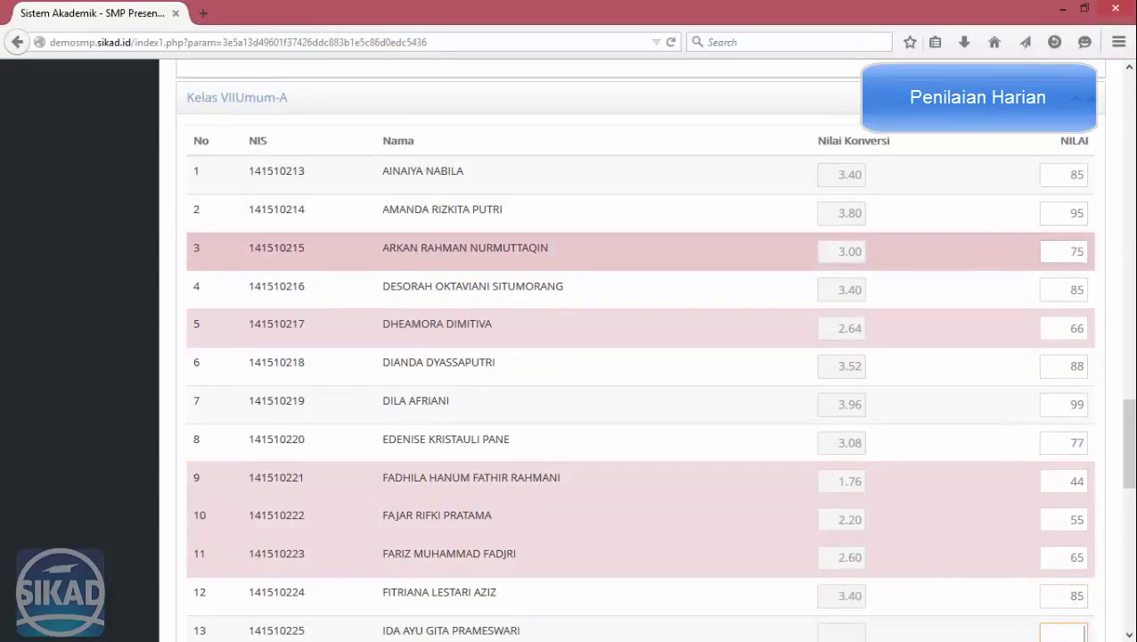
scroll(1128, 242, "down", 5)
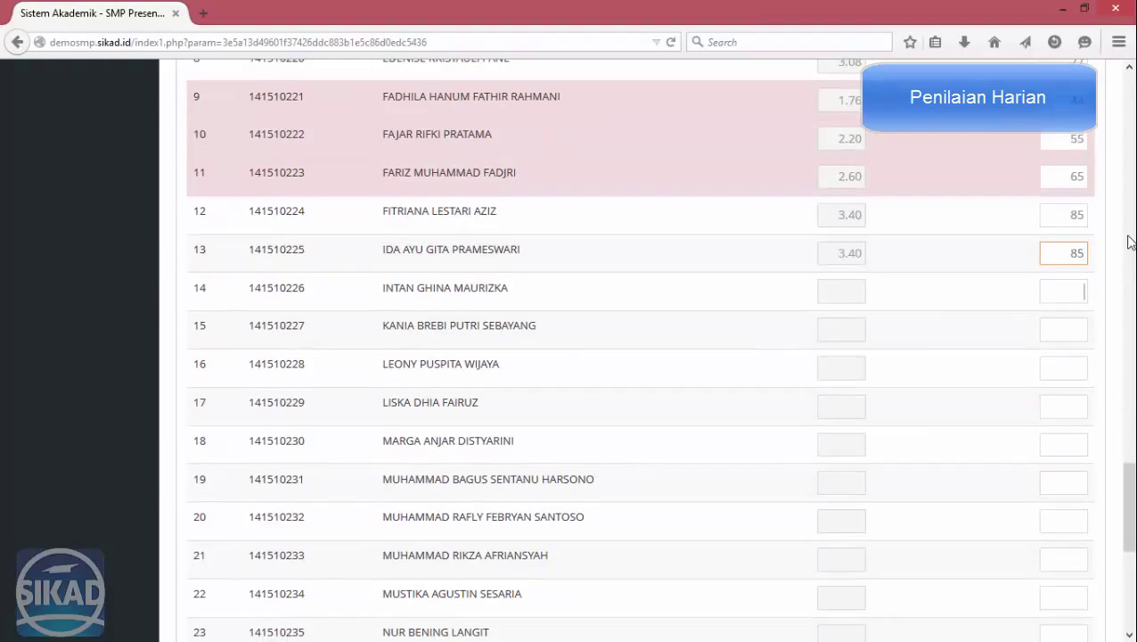
Enter scores 95, 75, 65, 75 for rows 14–20, then 9562 at row 23, skipping row 22.
type("95")
key("Tab")
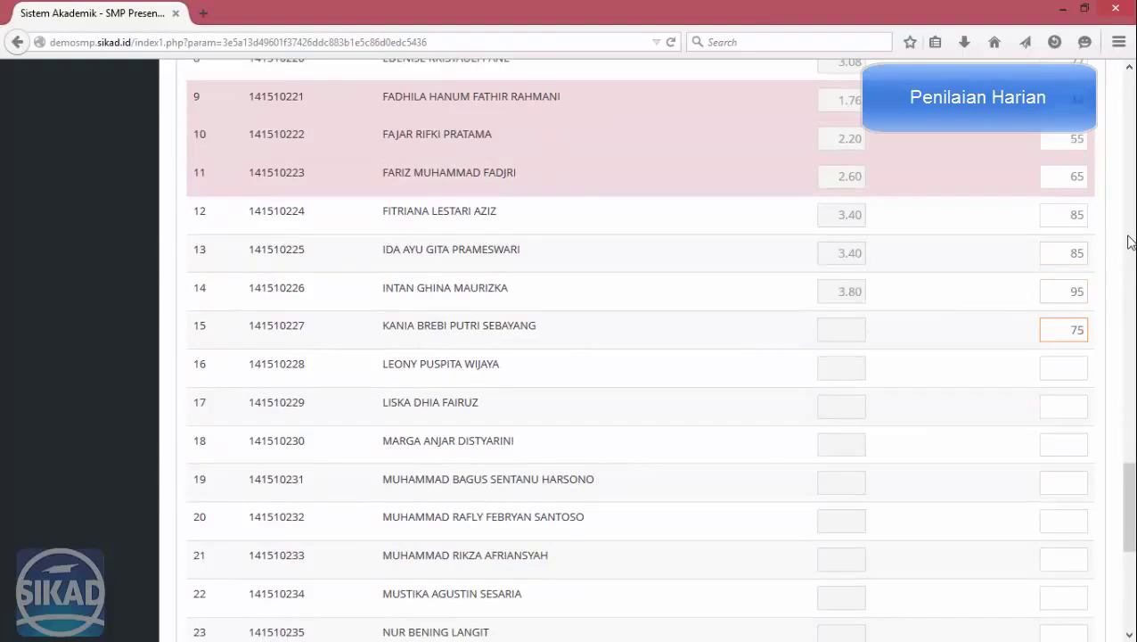
type("75")
key("Tab")
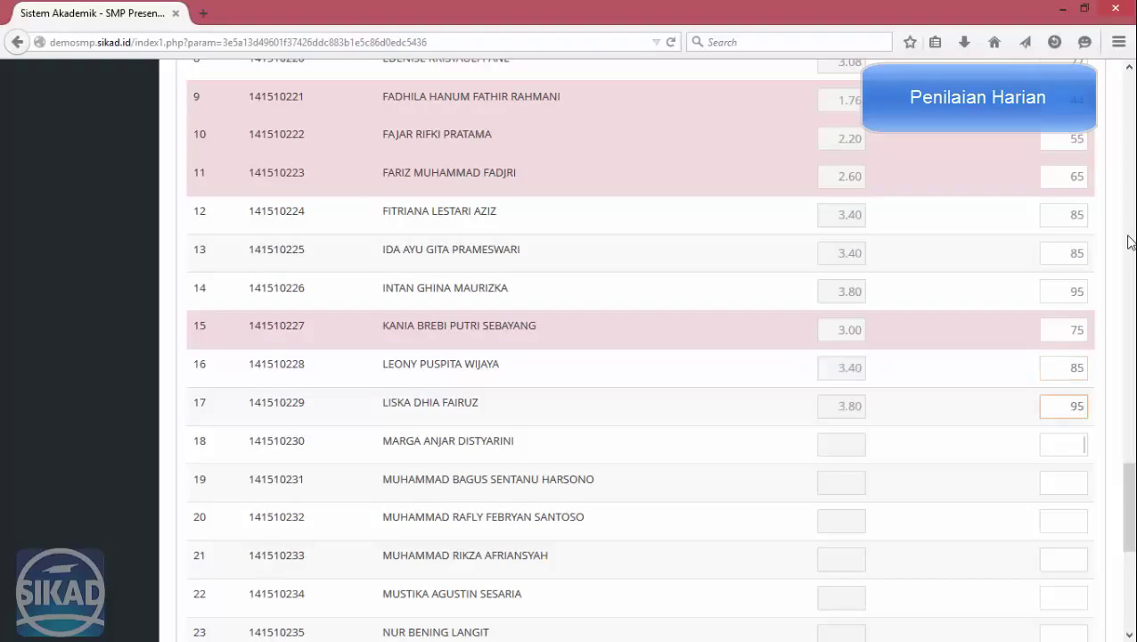
type("65")
key("Tab")
type("75")
key("Tab")
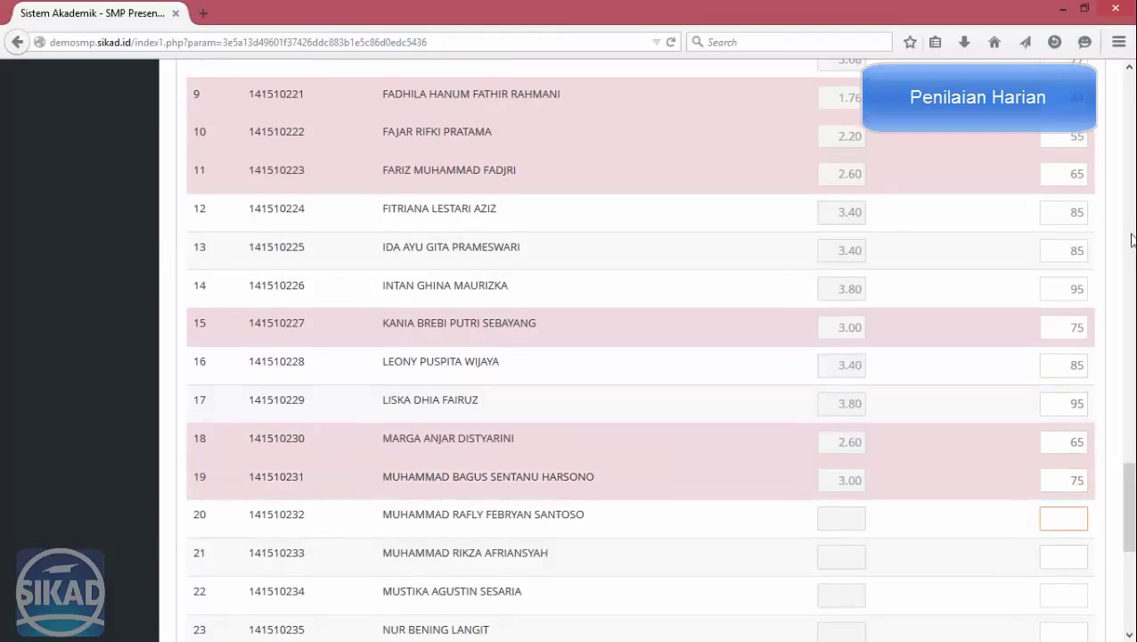
scroll(1131, 240, "down", 3)
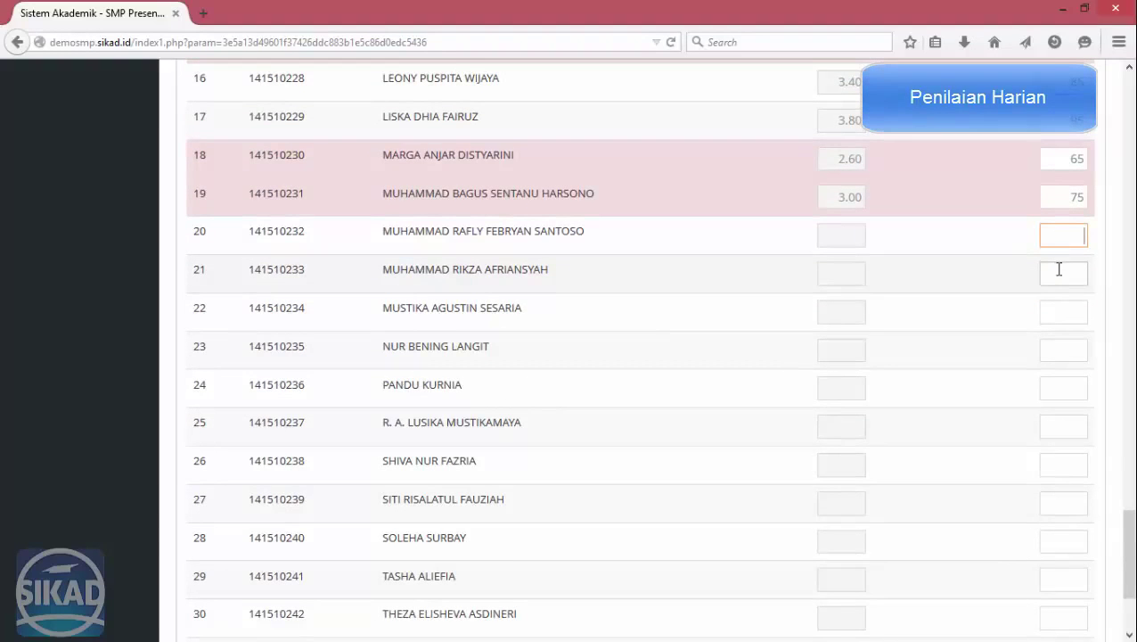
key("Tab")
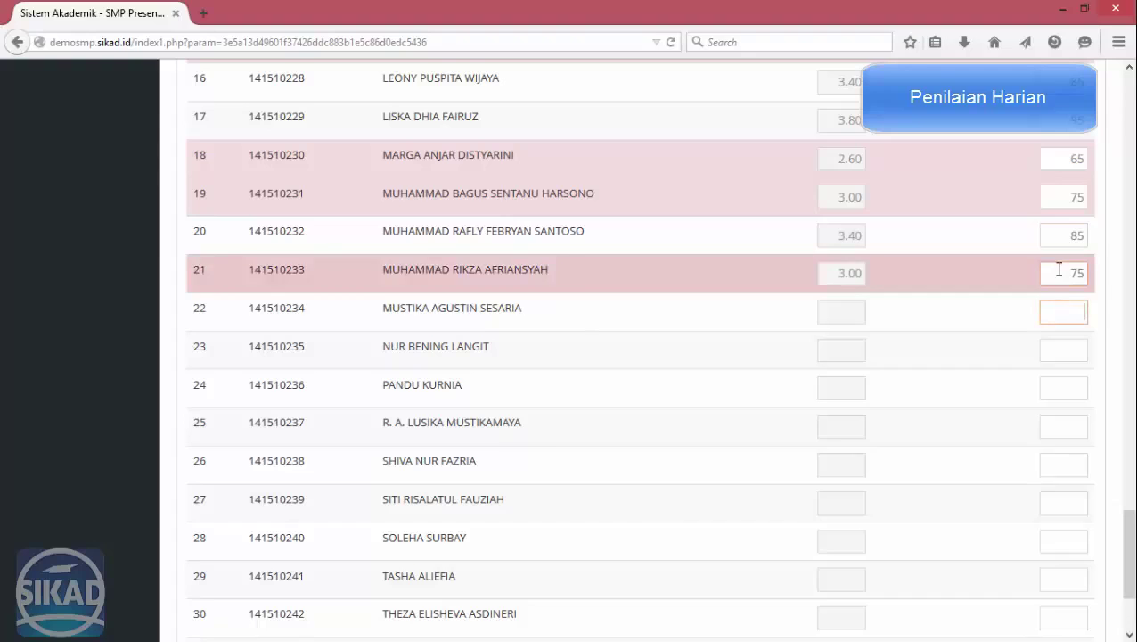
left_click(1061, 356)
type("95")
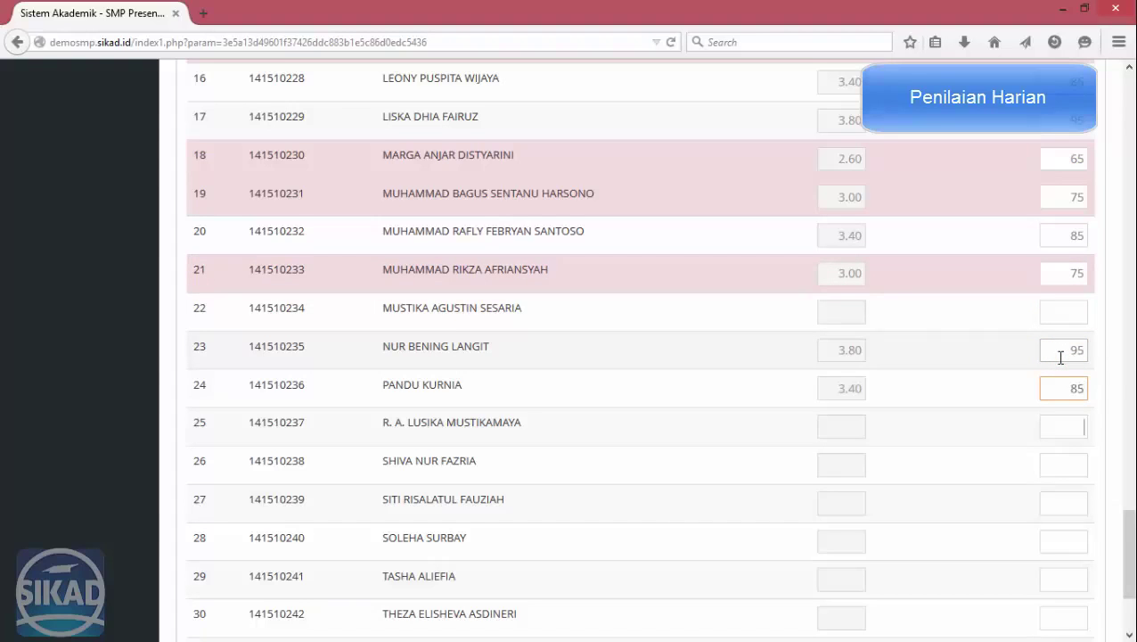
type("62")
key("Tab")
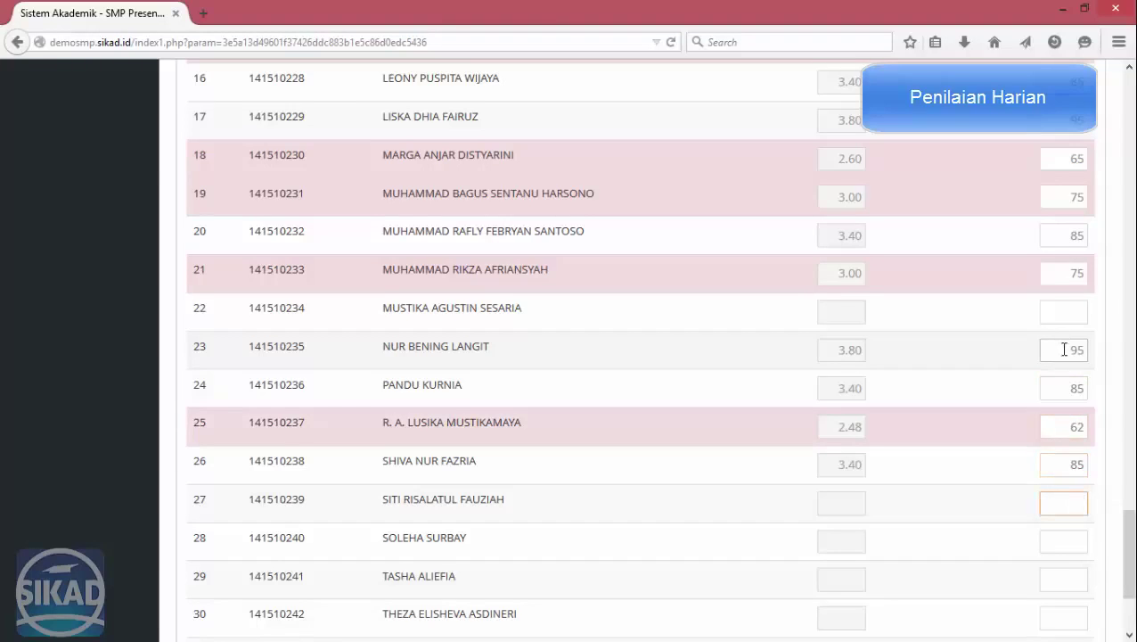
scroll(1064, 349, "down", 3)
Enter the last students' scores (9, 95, 7) and save the class's daily scores.
key("Tab")
type("9")
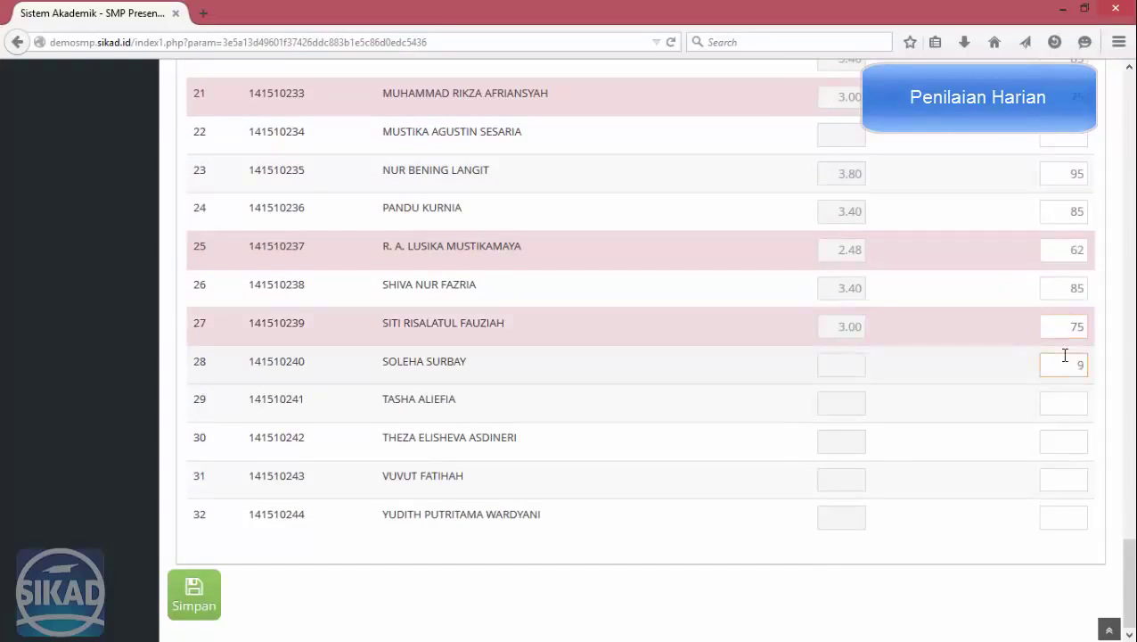
key("Tab")
type("95")
key("Tab")
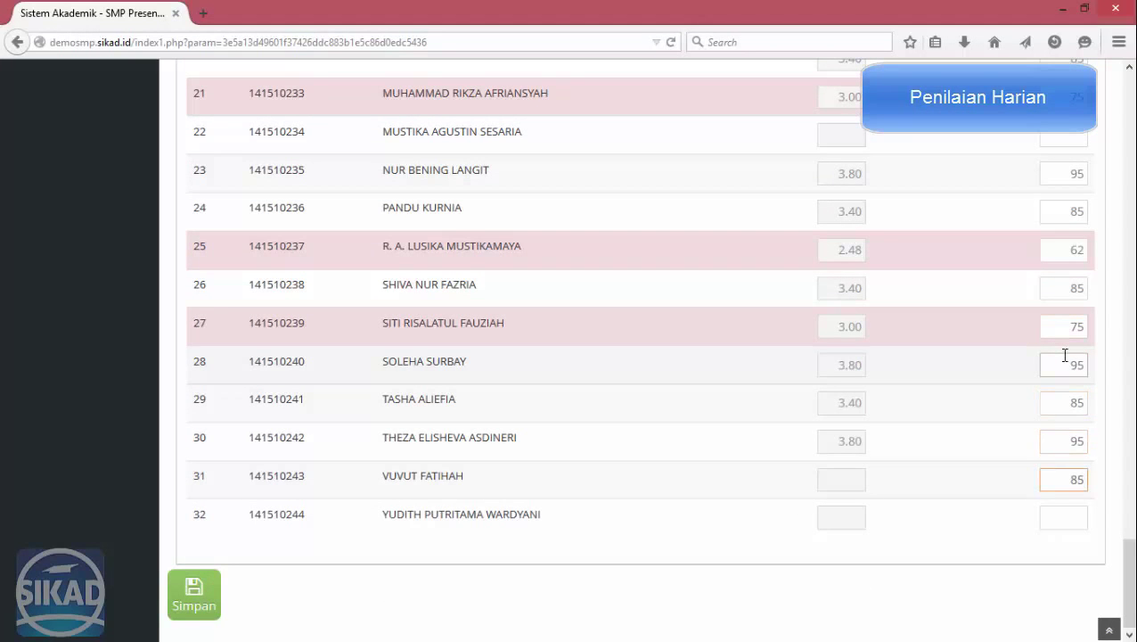
key("Tab")
type("7")
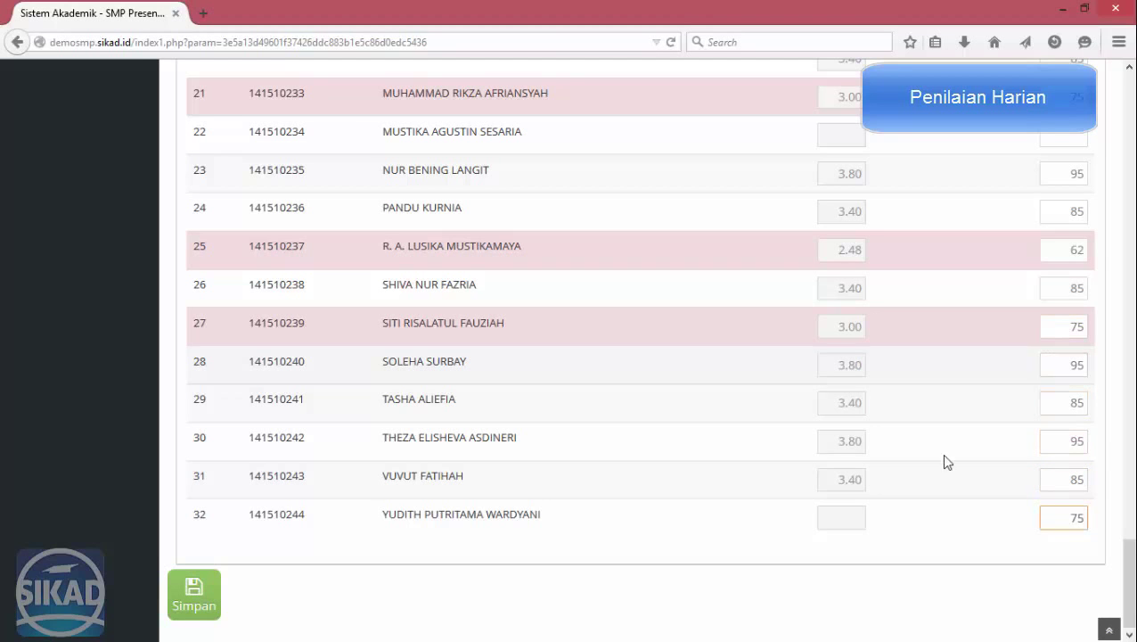
left_click(947, 461)
left_click(195, 593)
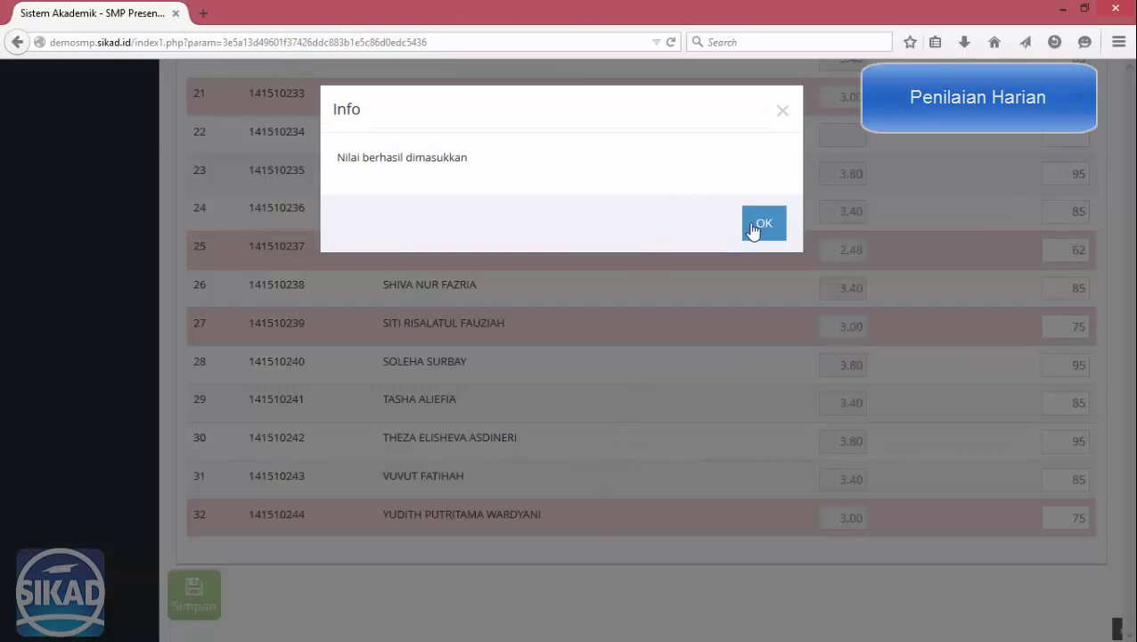
Choose subject MATEMATIKA (A), the teacher, classes VII-A and VII-B, and the Ketrampilan domain.
left_click(754, 228)
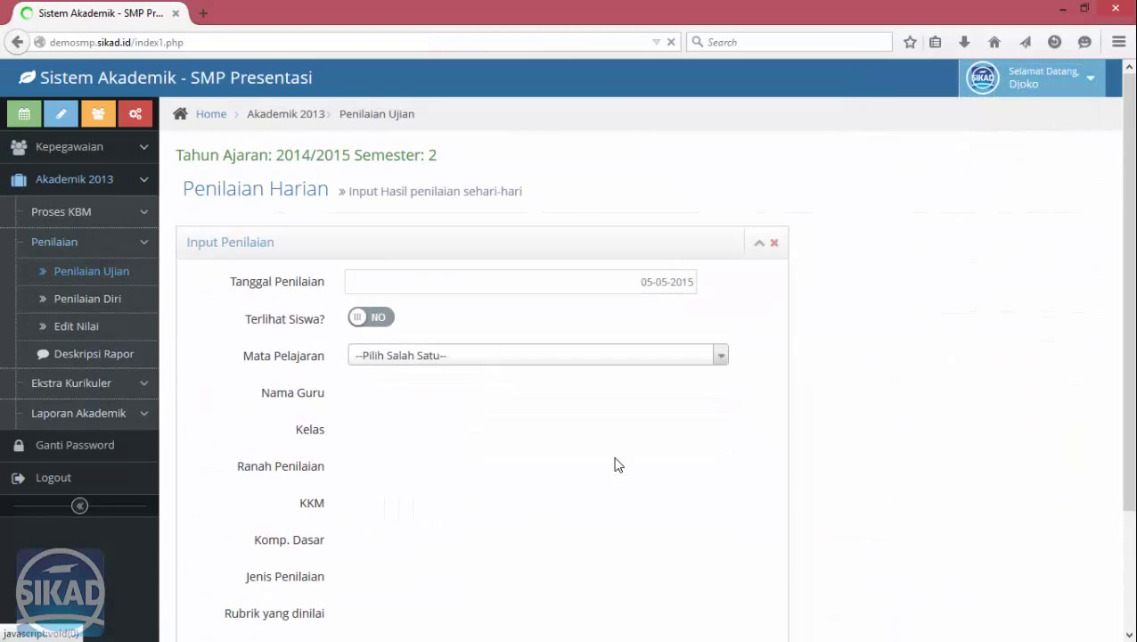
left_click(533, 361)
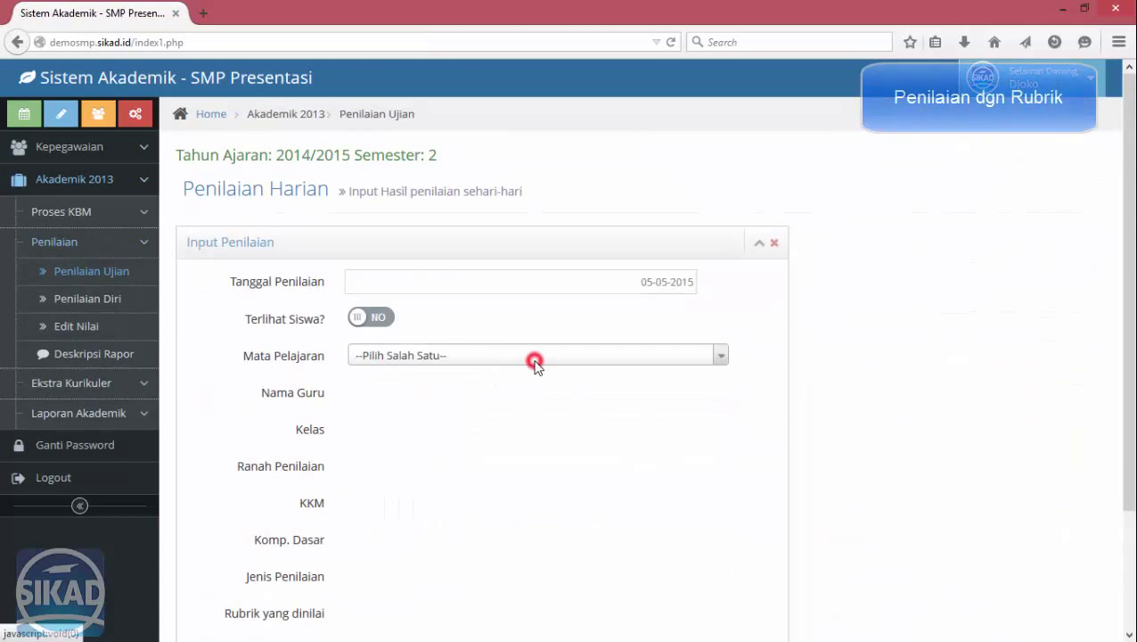
left_click(474, 433)
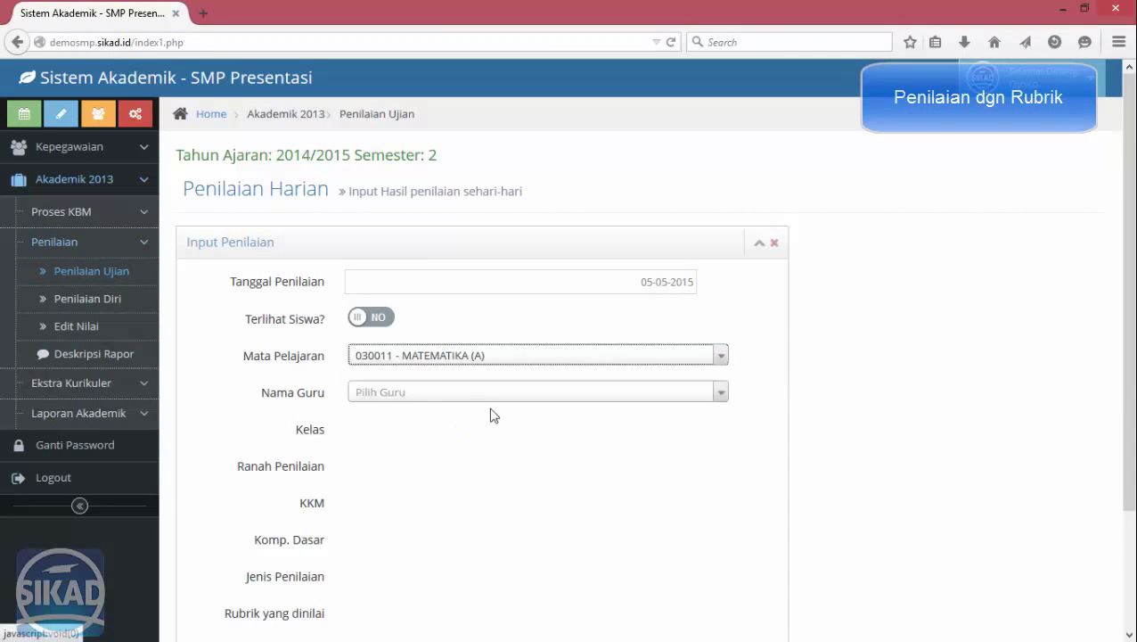
left_click(484, 391)
left_click(390, 446)
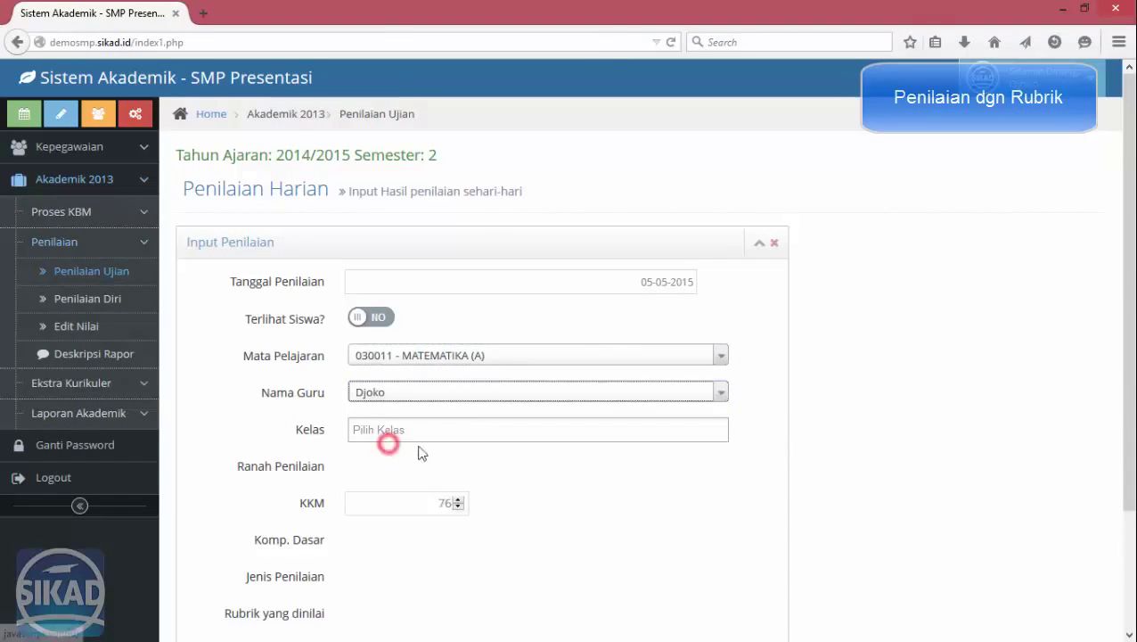
left_click(440, 430)
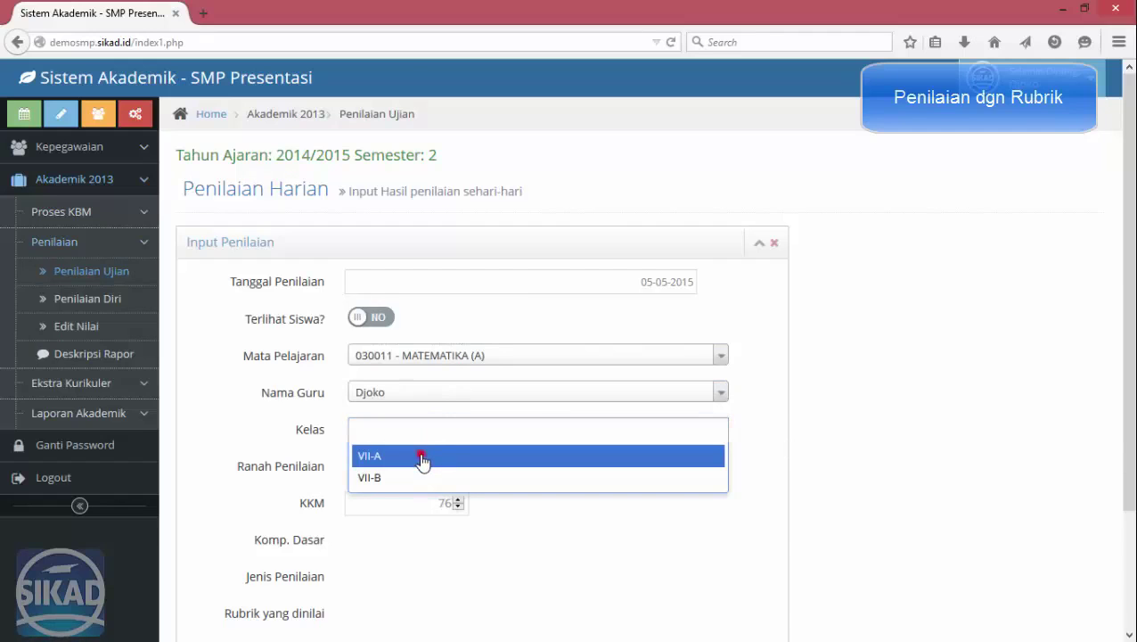
left_click(421, 460)
left_click(419, 459)
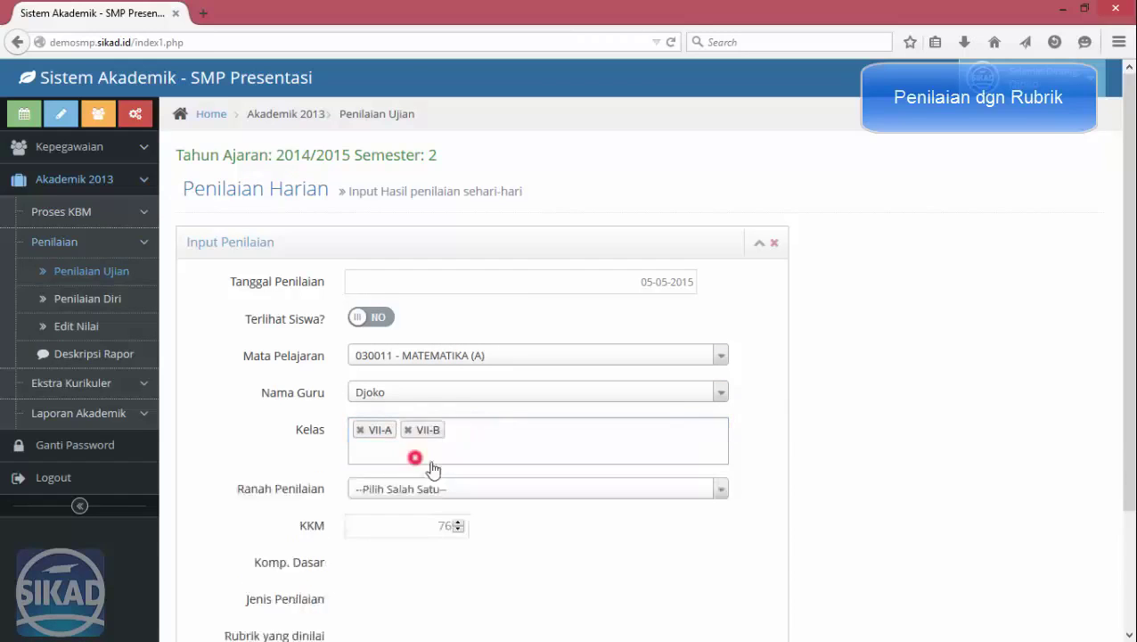
left_click(436, 464)
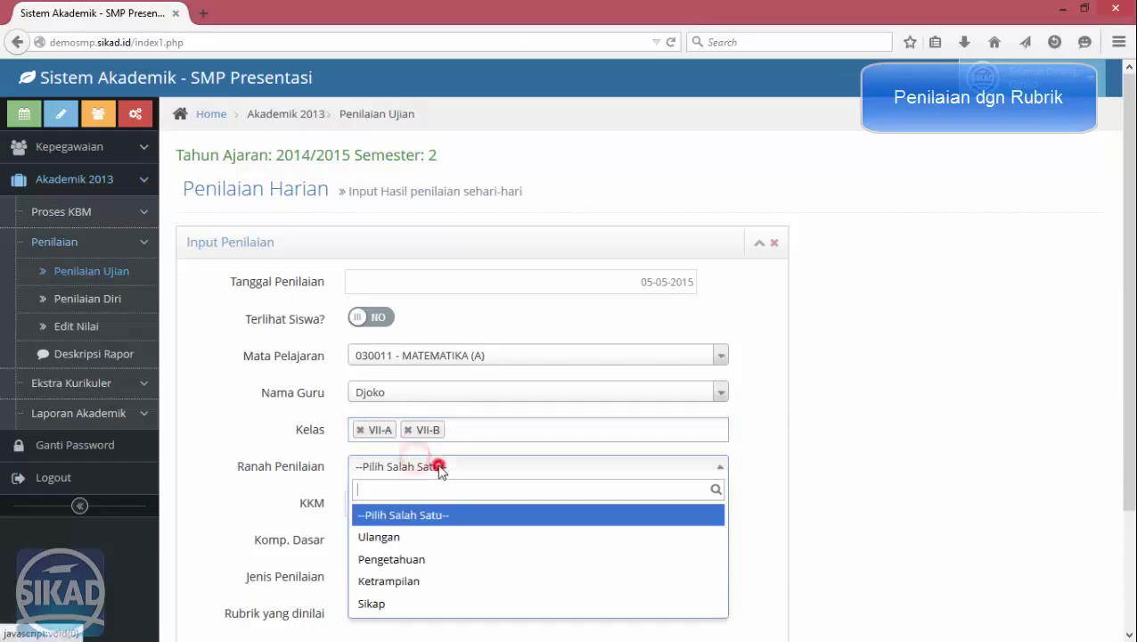
left_click(415, 580)
left_click(769, 472)
scroll(766, 399, "down", 3)
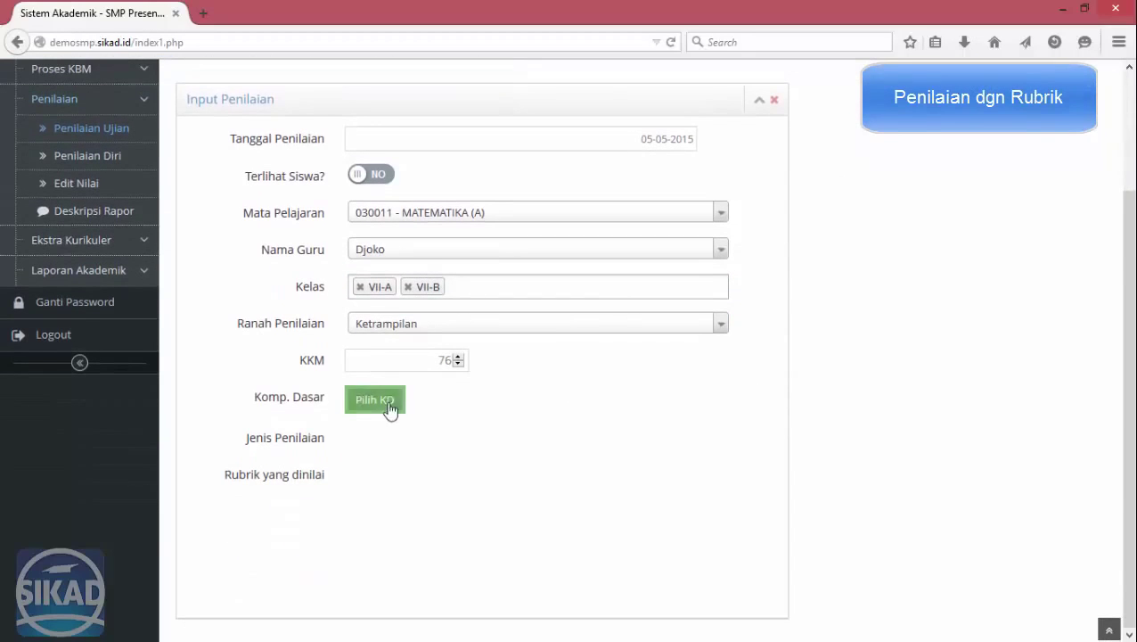
Tick the basic competencies and set the assessment type to Proyek.
left_click(389, 407)
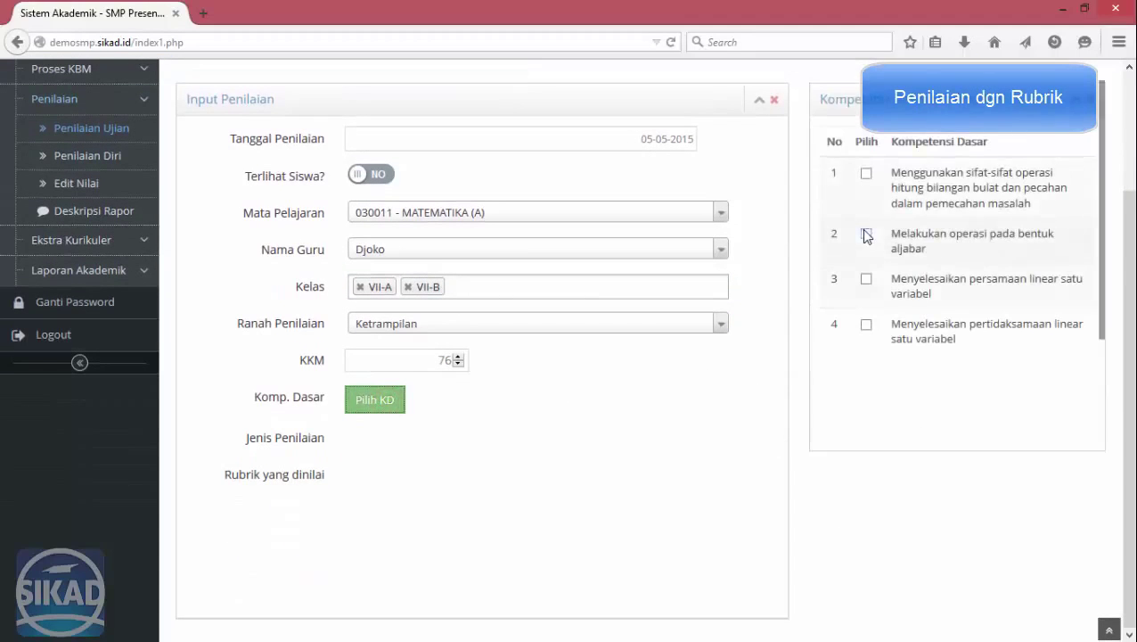
left_click(868, 174)
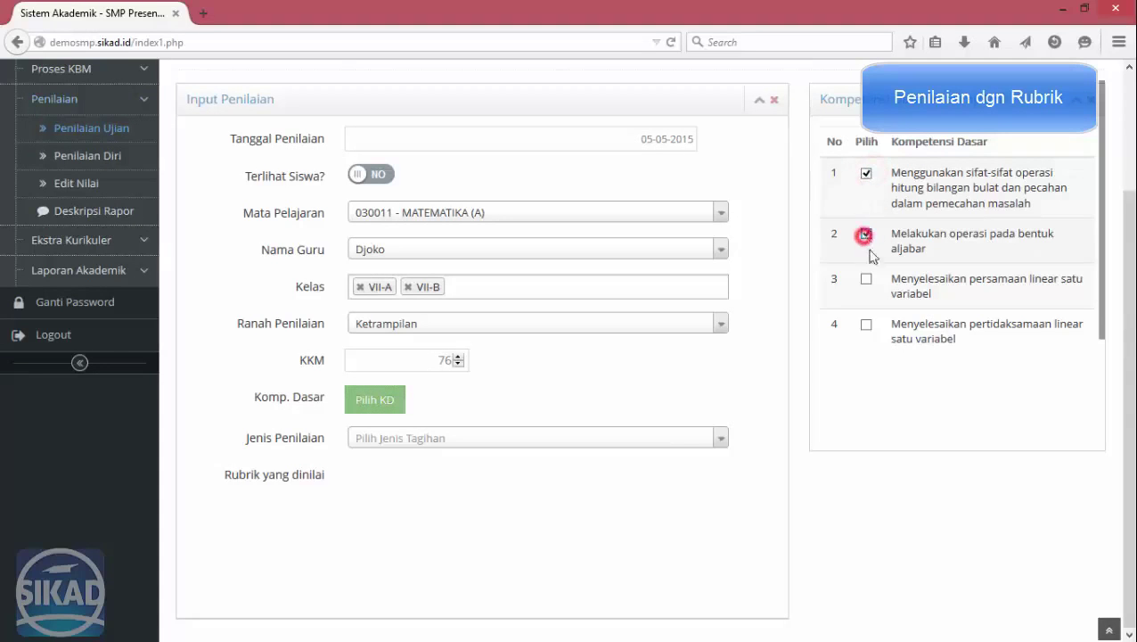
left_click(619, 445)
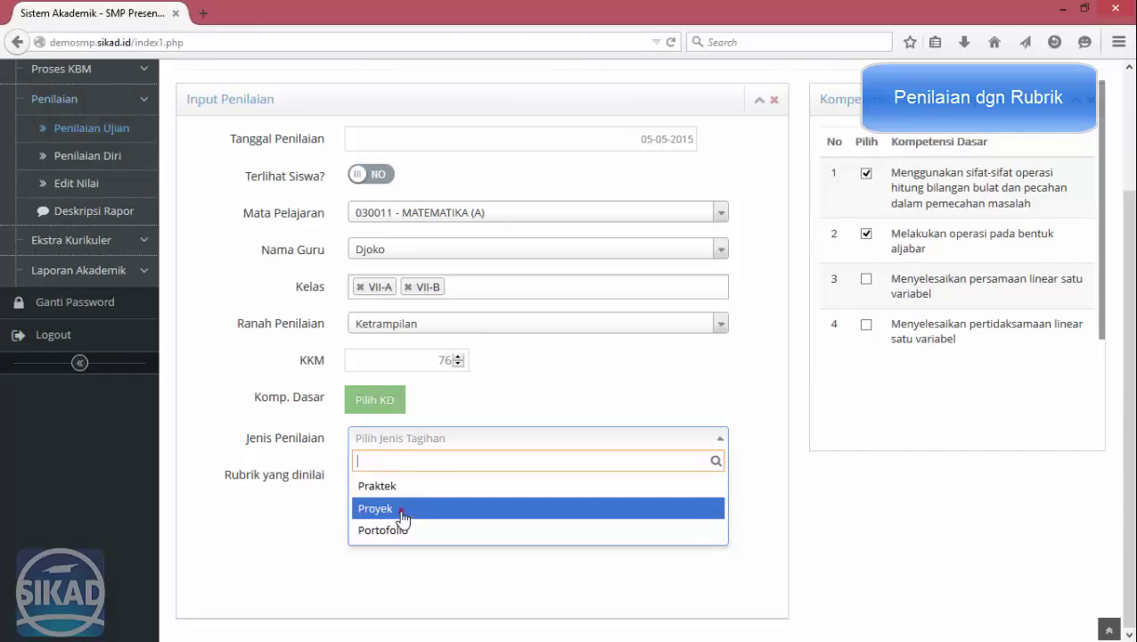
left_click(402, 507)
left_click(877, 443)
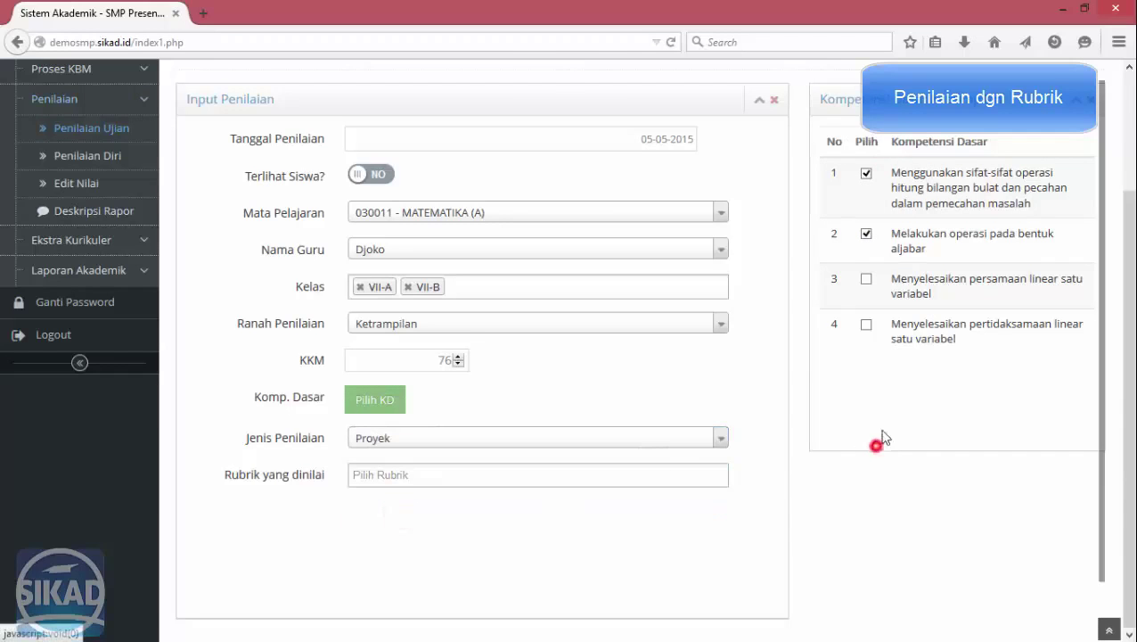
Add rubric criteria Persiapan, Praktikum, Pelaporan, Presentasi and Evaluasi, then process the setup.
left_click(476, 476)
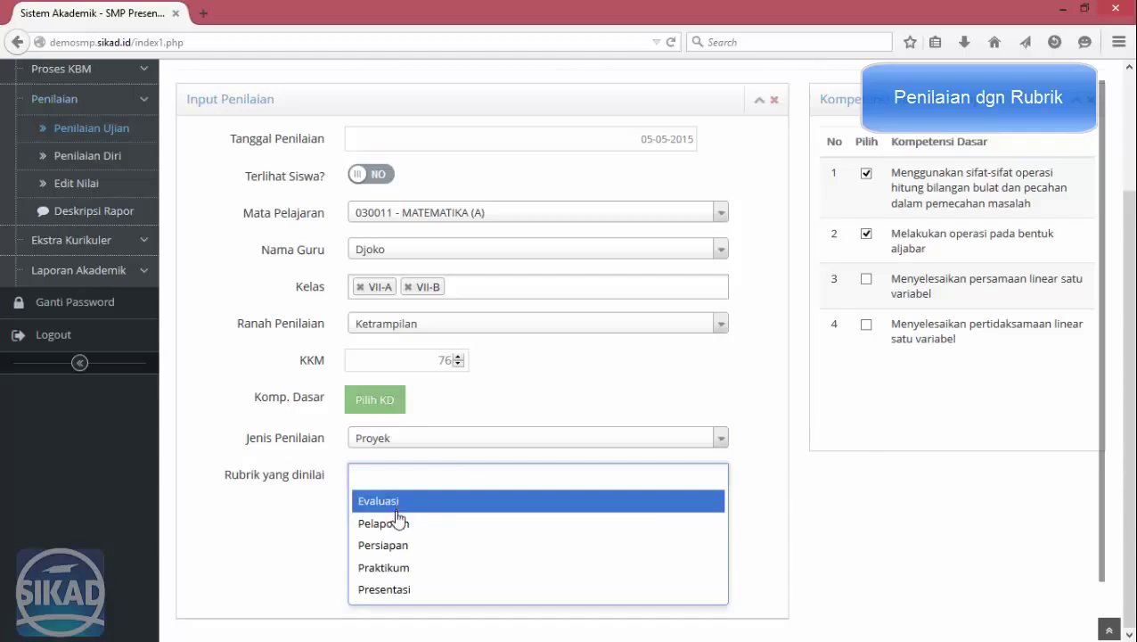
left_click(391, 549)
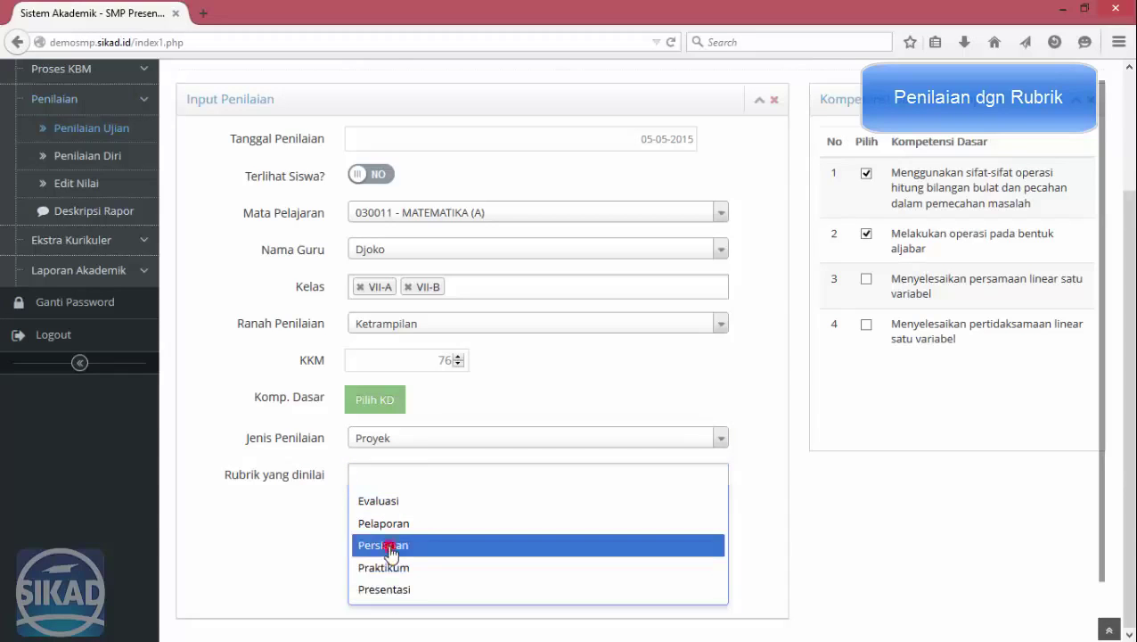
left_click(464, 473)
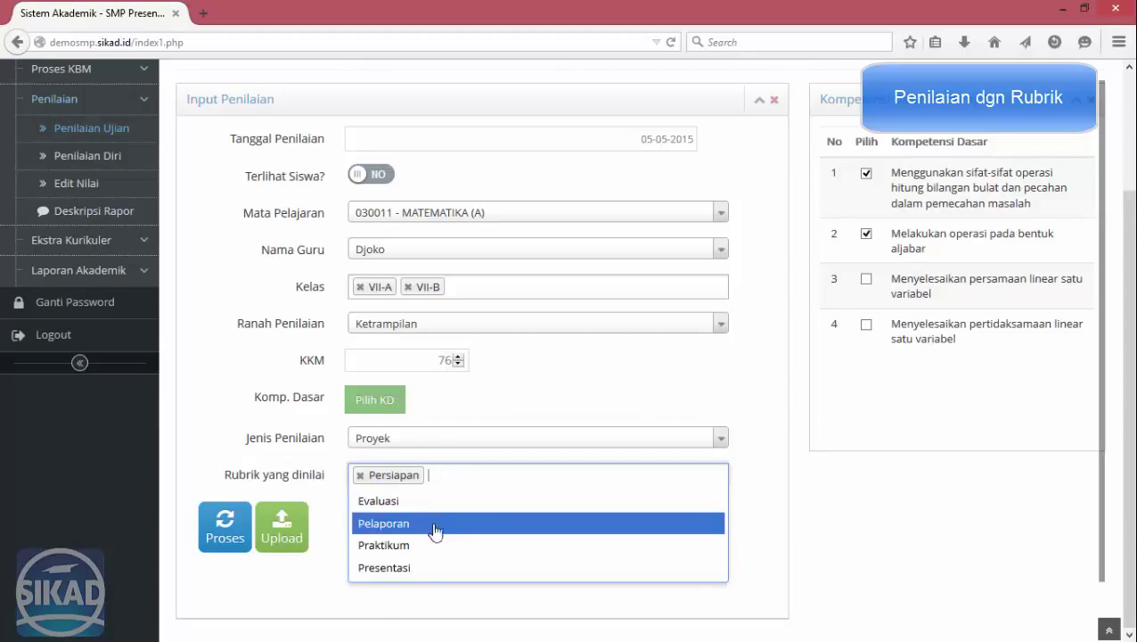
left_click(425, 548)
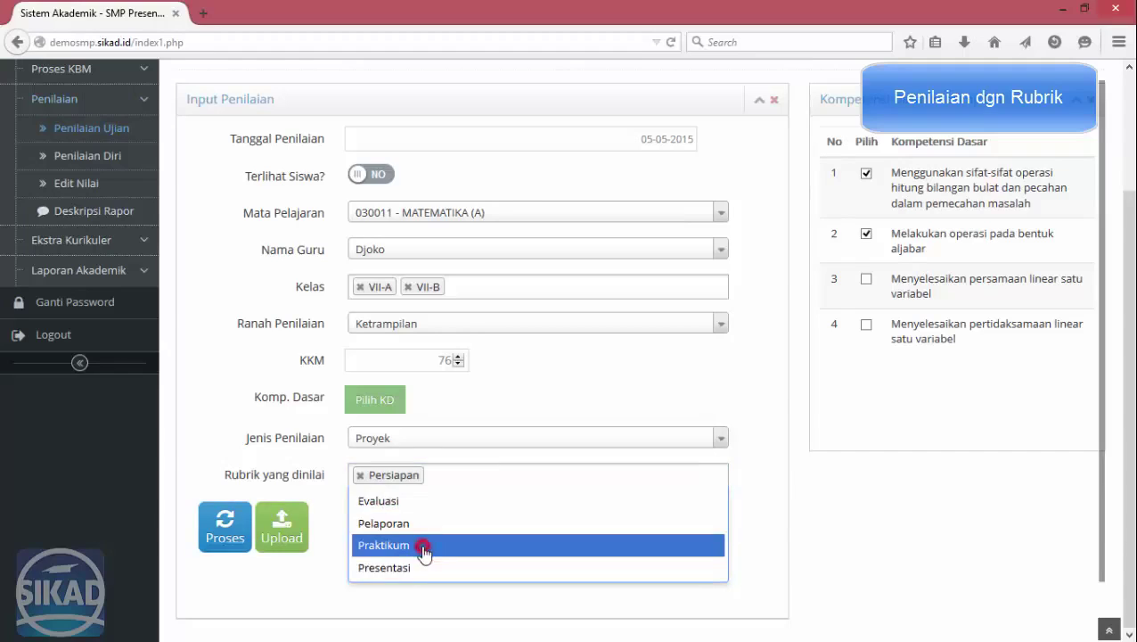
left_click(535, 481)
left_click(479, 525)
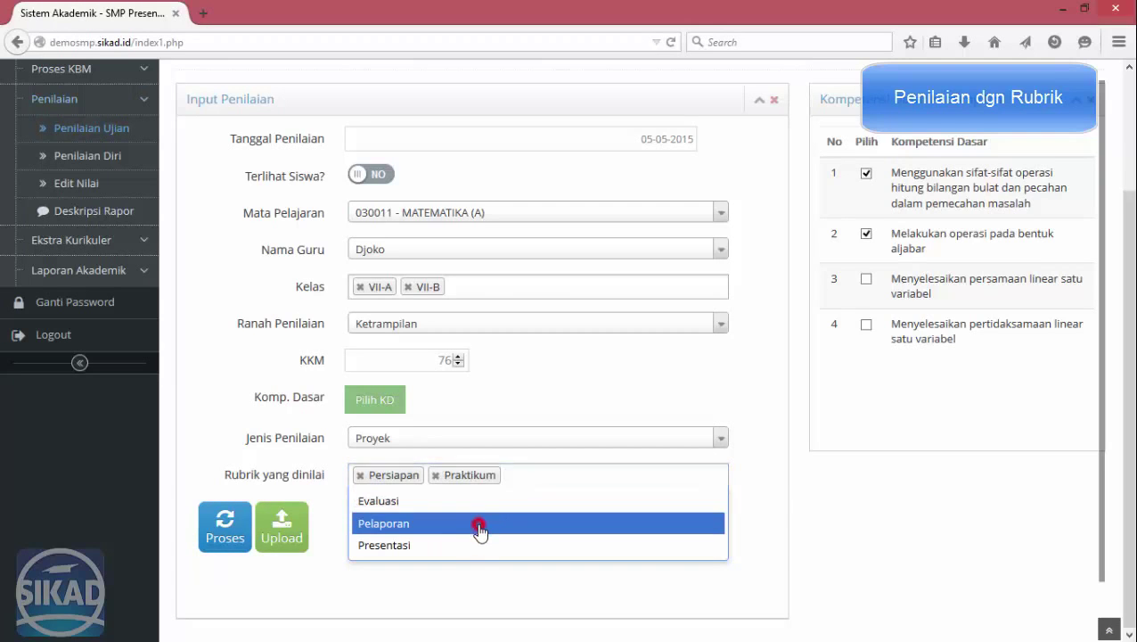
left_click(611, 473)
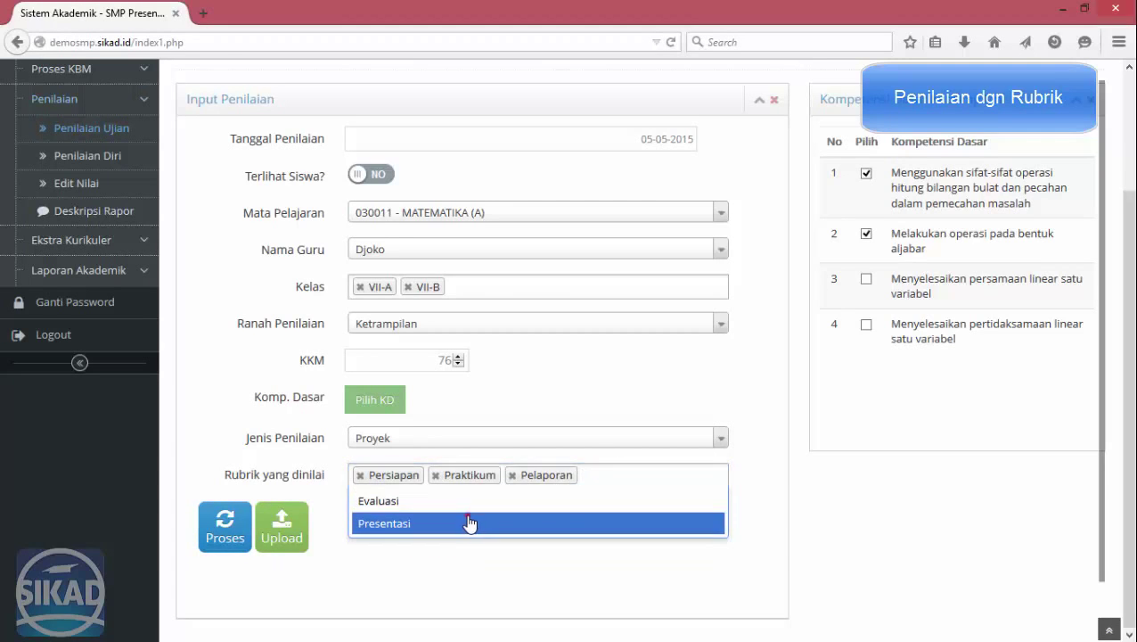
left_click(468, 523)
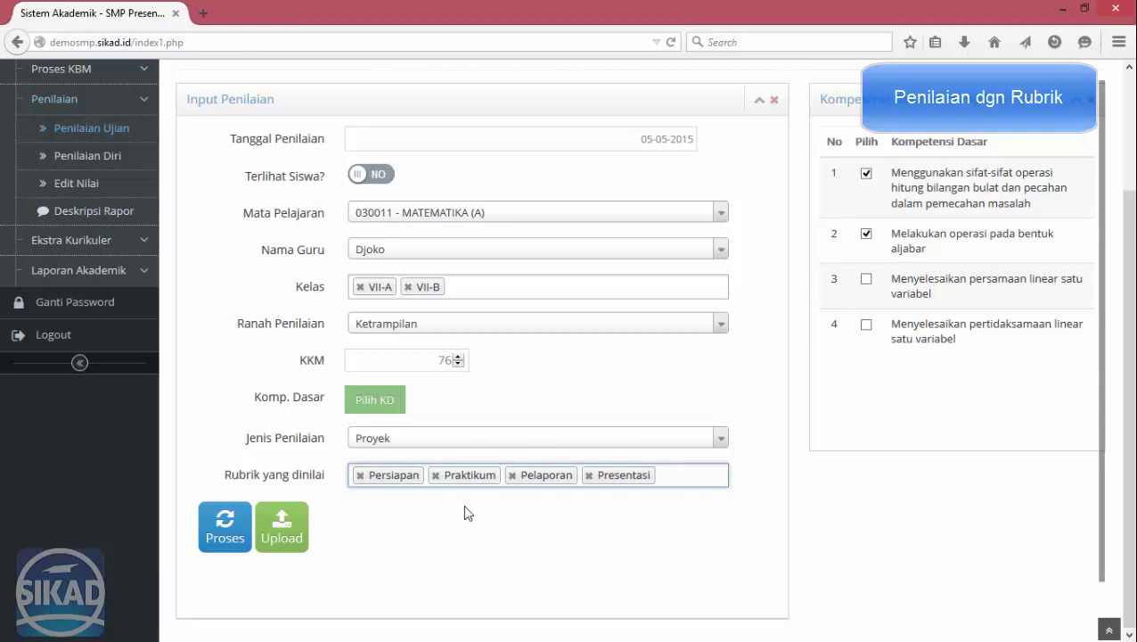
left_click(683, 477)
left_click(571, 501)
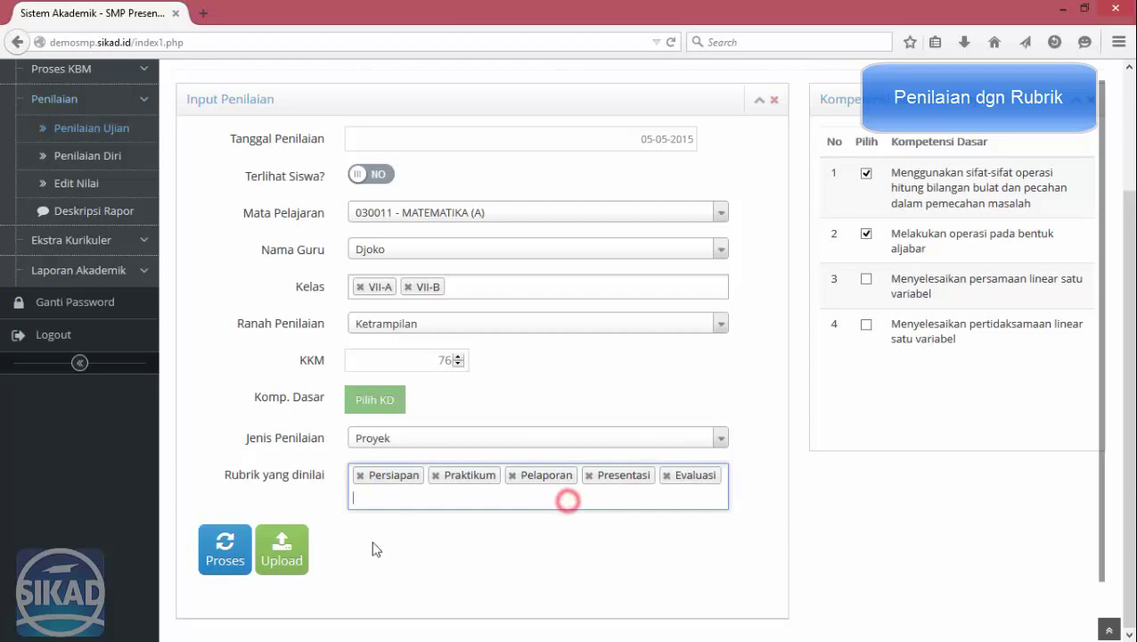
left_click(228, 539)
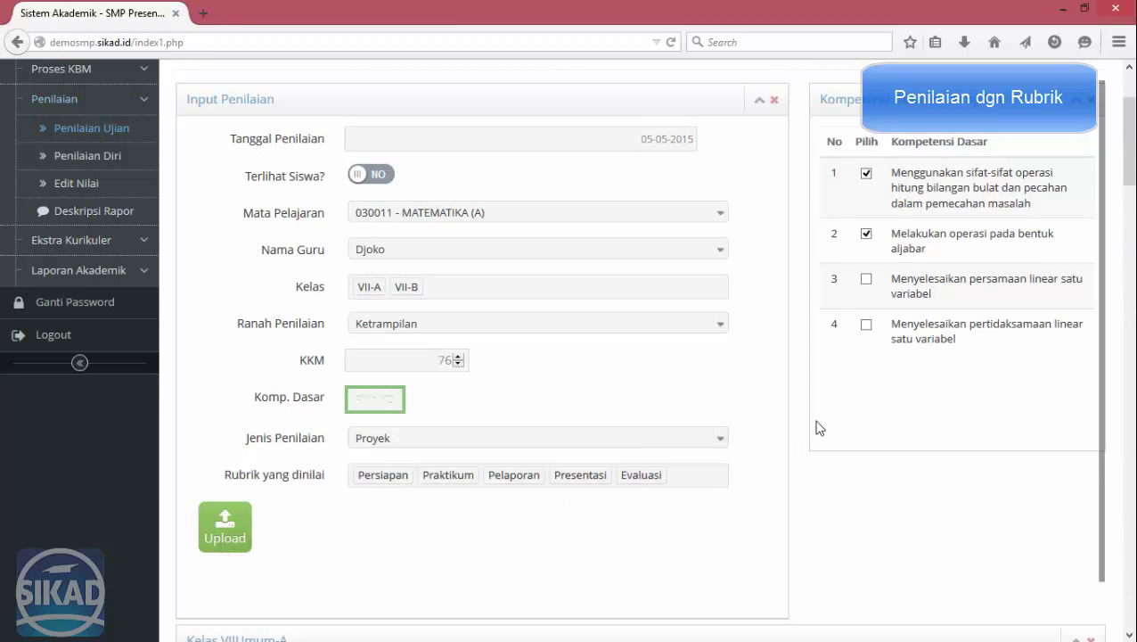
Fill the first student's remaining rubric scores with 20, 20 and 20.
scroll(819, 428, "down", 3)
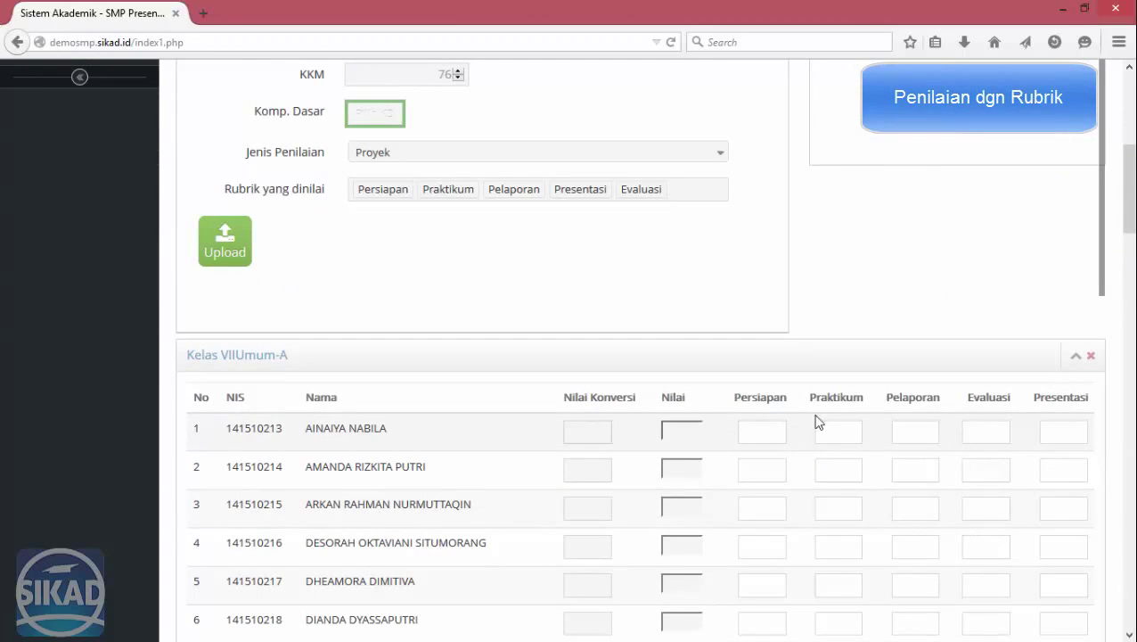
scroll(1070, 418, "down", 2)
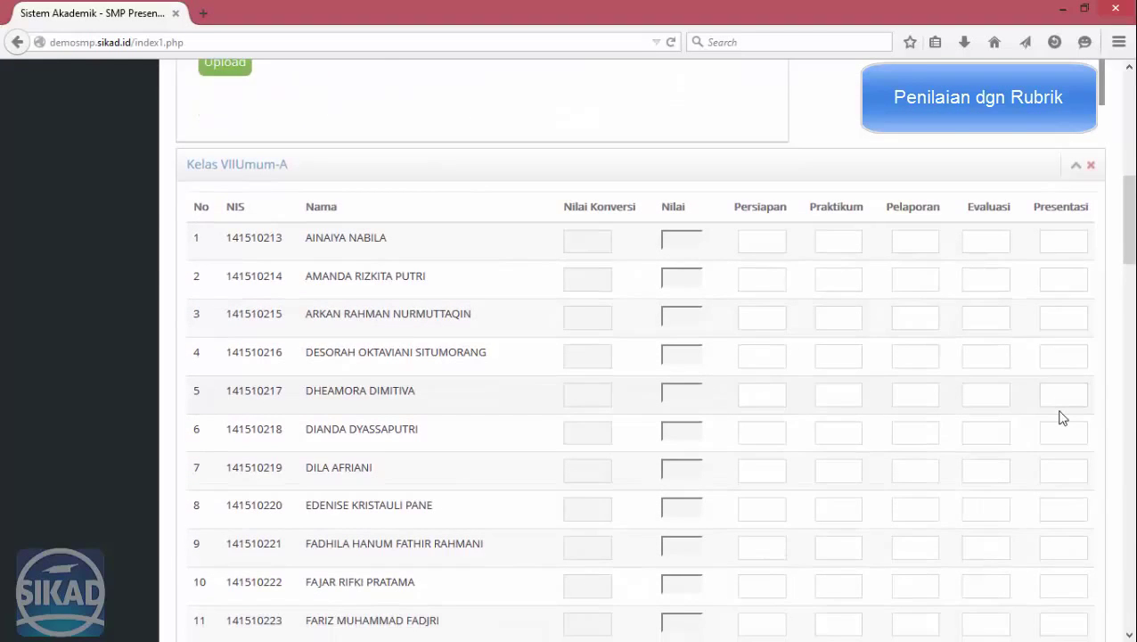
left_click(761, 236)
left_click(858, 236)
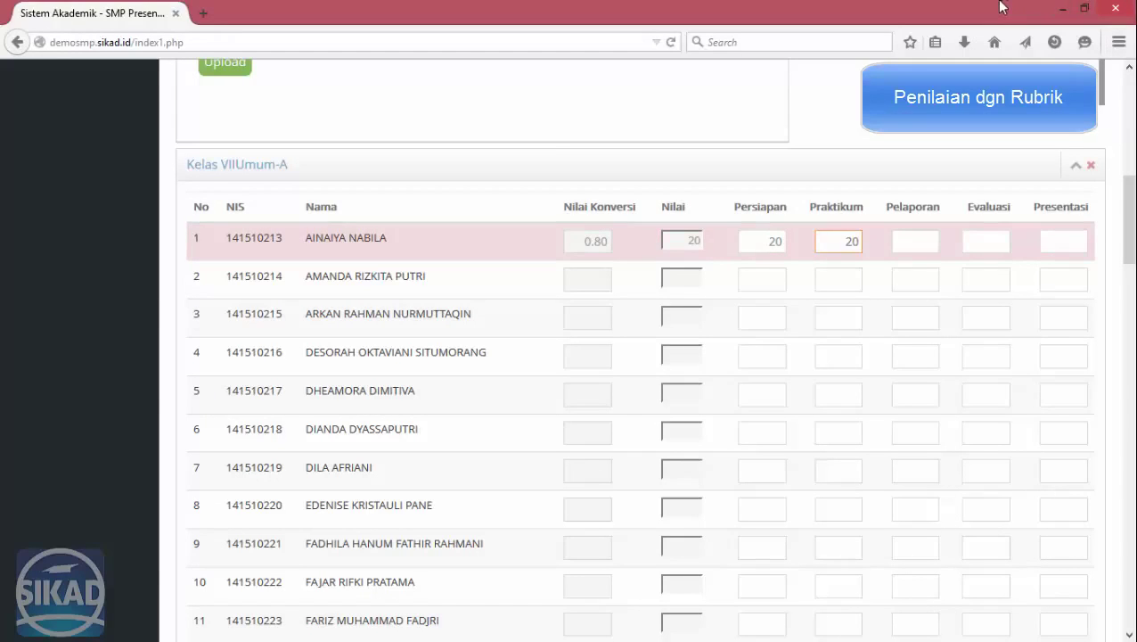
key("Tab")
type("20")
key("Tab")
type("20")
key("Tab")
type("2")
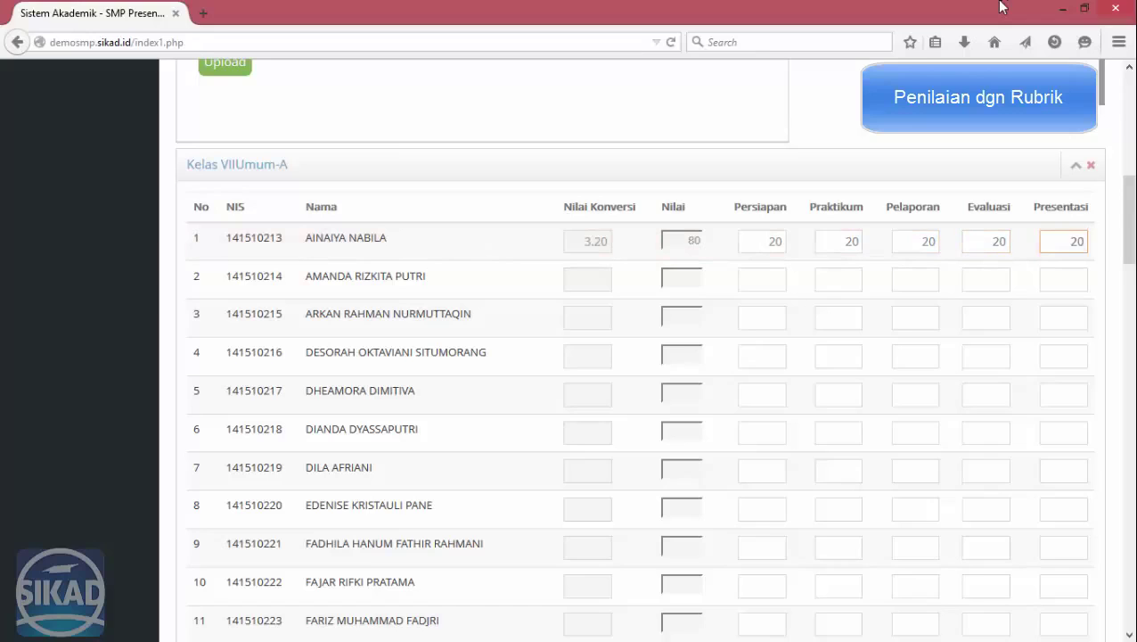
type("0")
key("Tab")
Enter row 2's scores of 15 and 25, then correct the rejected Presentasi to 15.
type("15")
key("Tab")
type("25")
key("Tab")
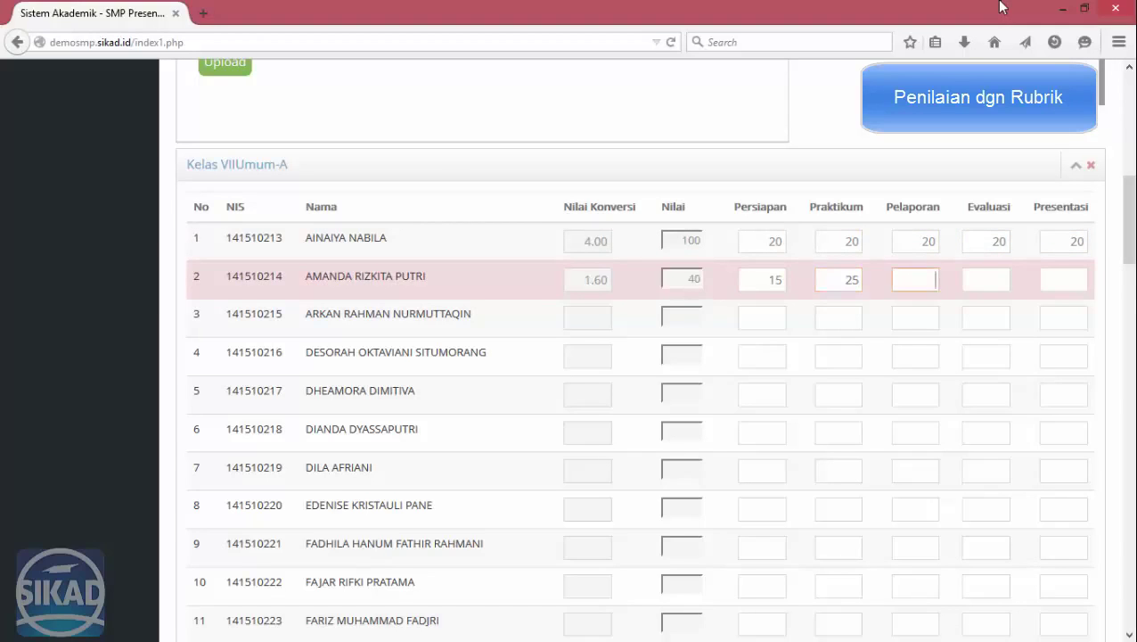
key("Tab")
key("Tab")
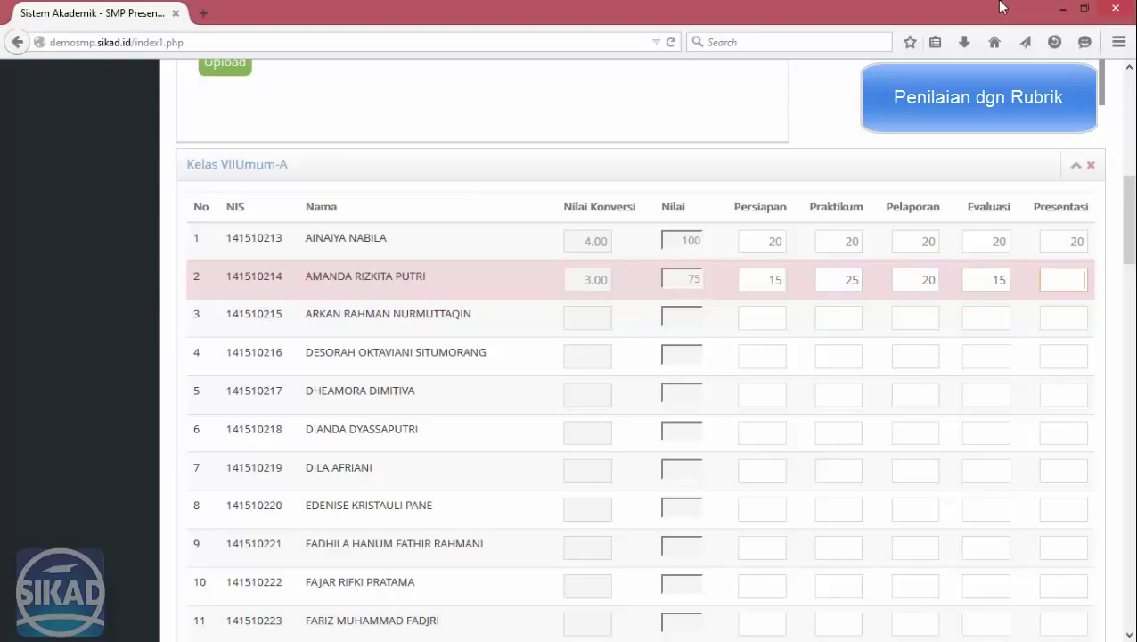
key("Tab")
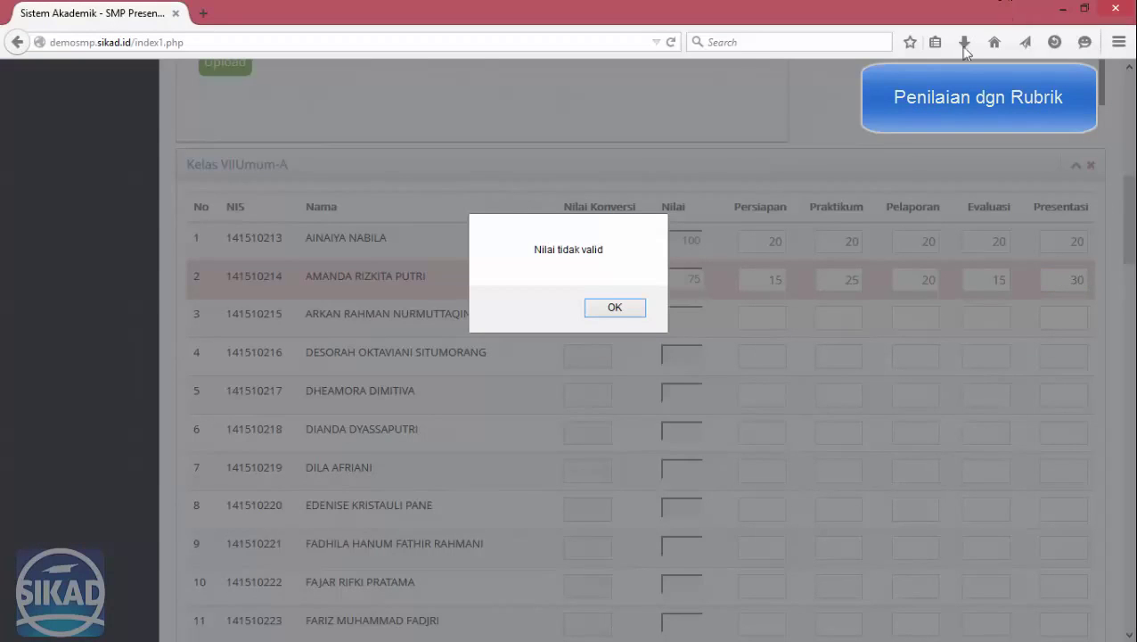
left_click(622, 308)
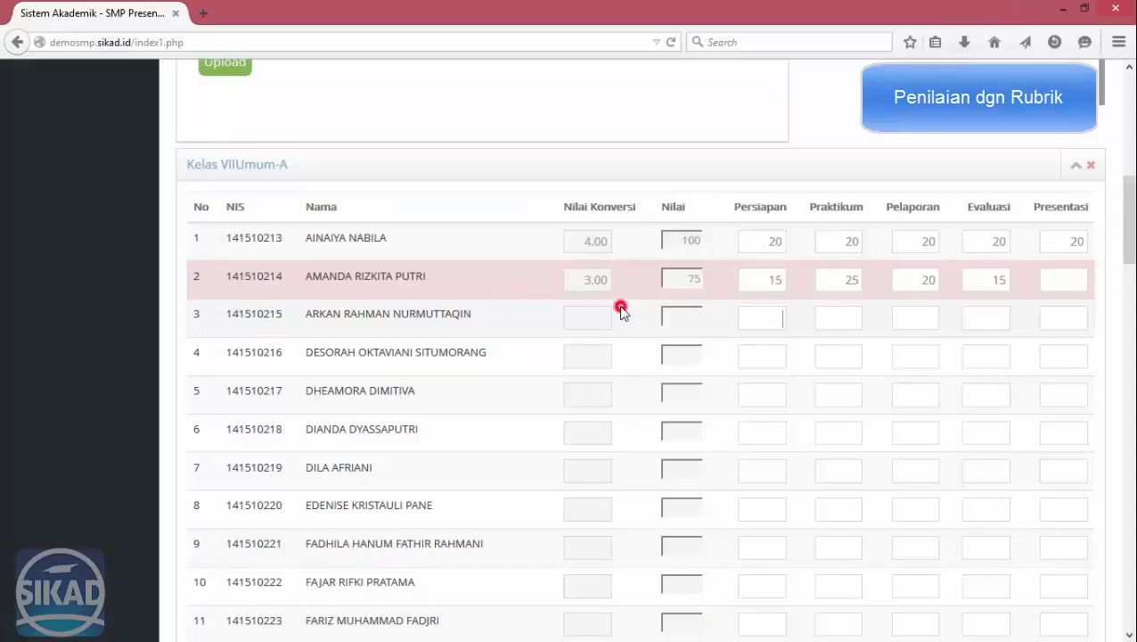
left_click(1046, 286)
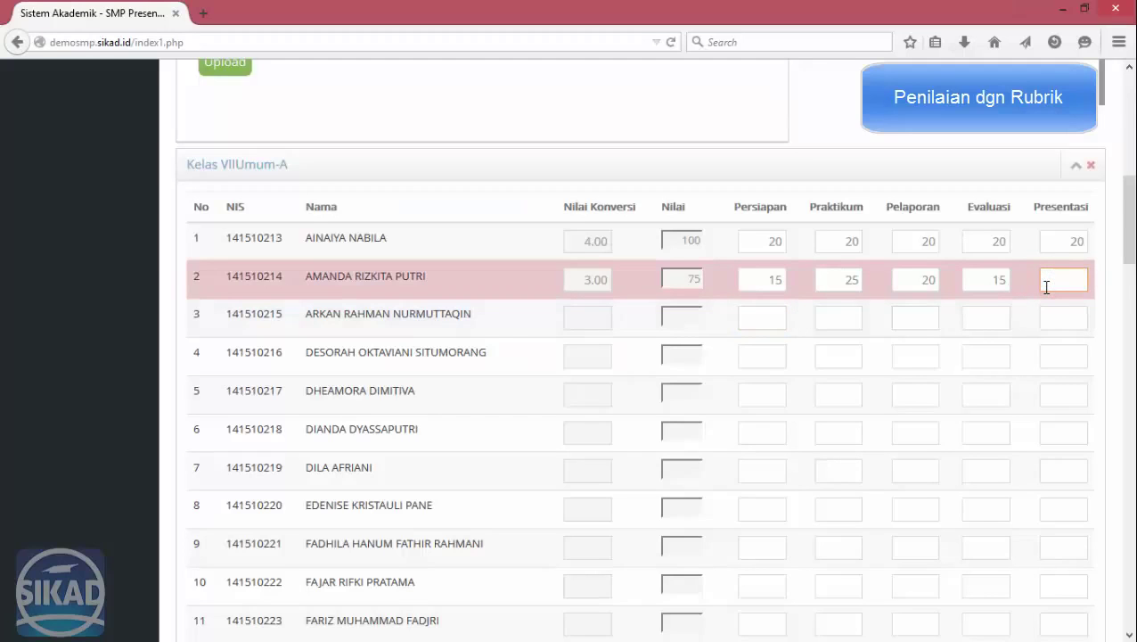
type("15")
key("Tab")
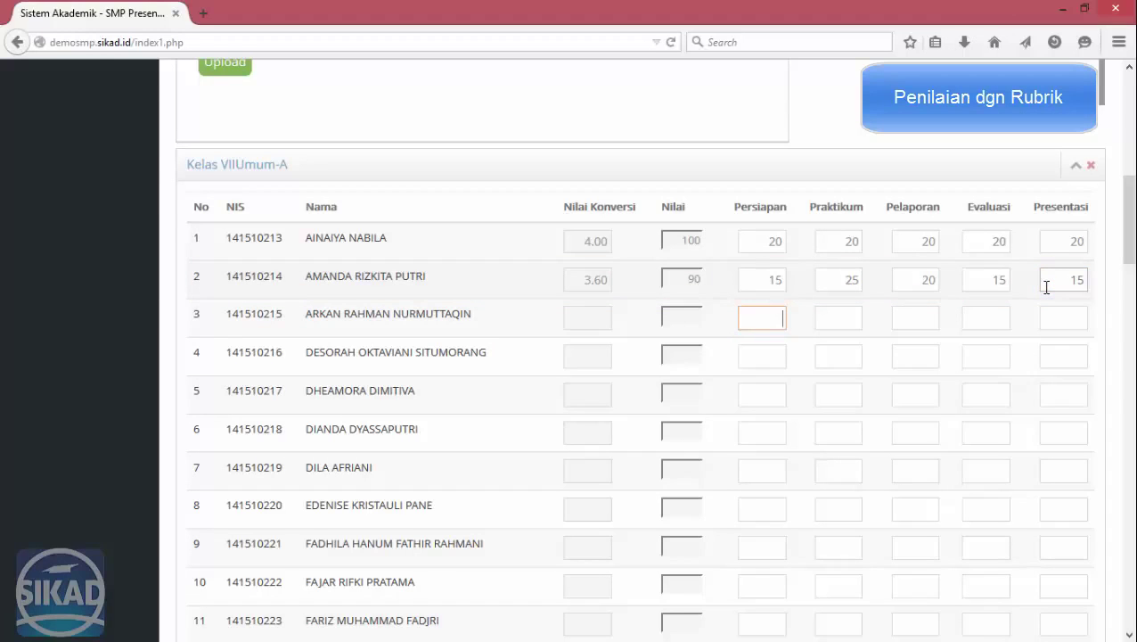
Try row 3's Praktikum score after 65 and 75 are rejected as invalid.
key("Tab")
type("65")
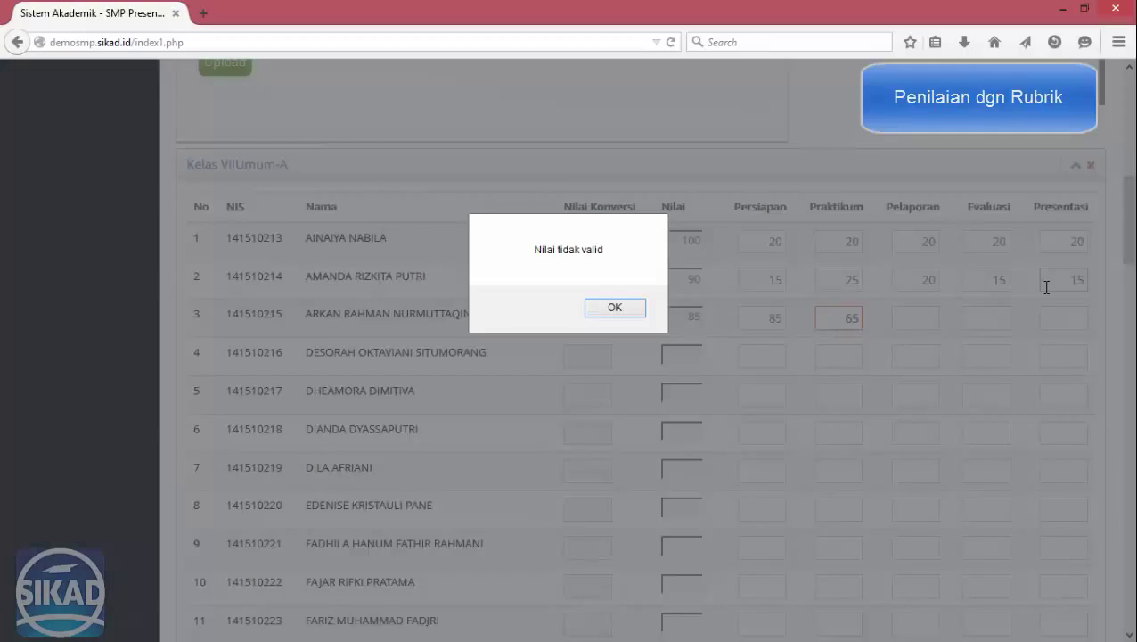
left_click(581, 308)
left_click(617, 308)
left_click(841, 316)
type("7")
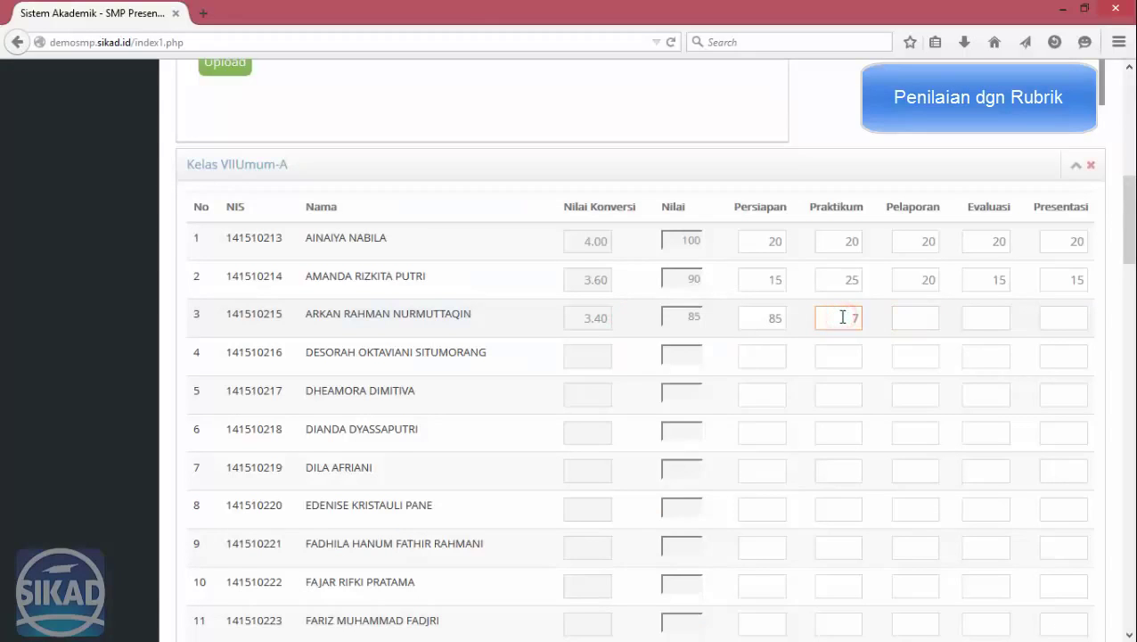
type("5")
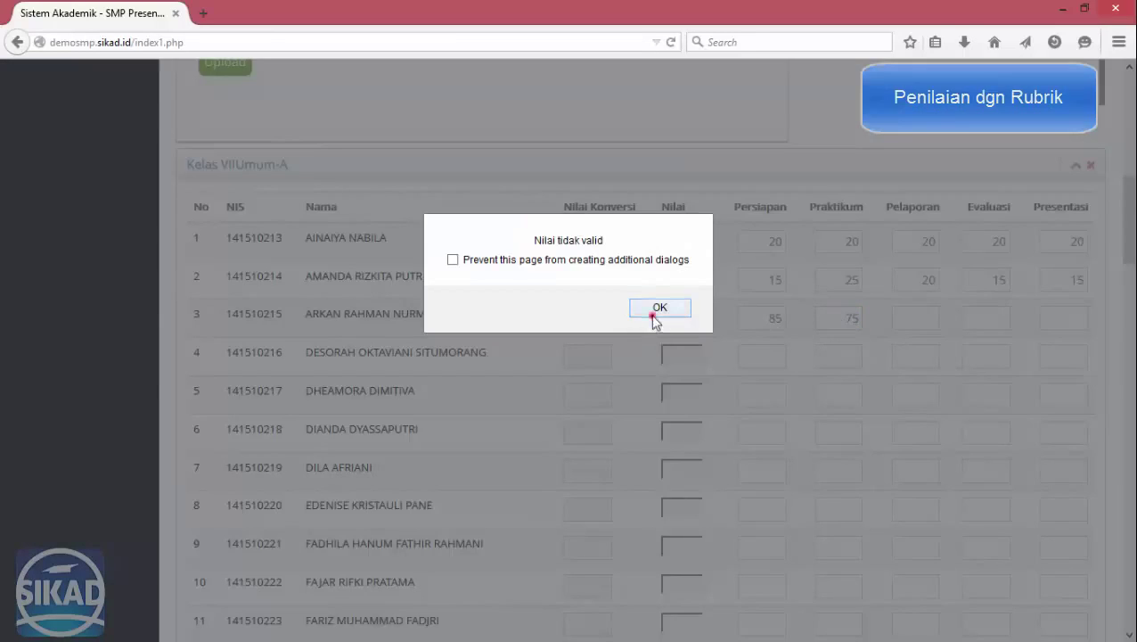
left_click(653, 316)
double_click(753, 319)
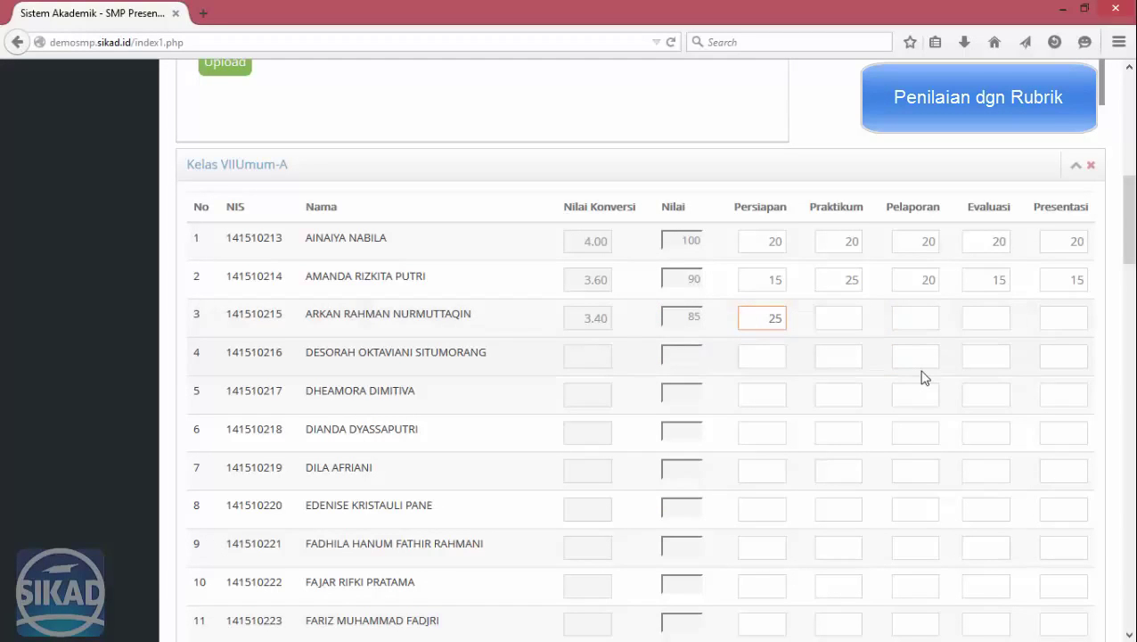
Complete row 3 with scores 2, 20 and 15.
key("Tab")
type("2")
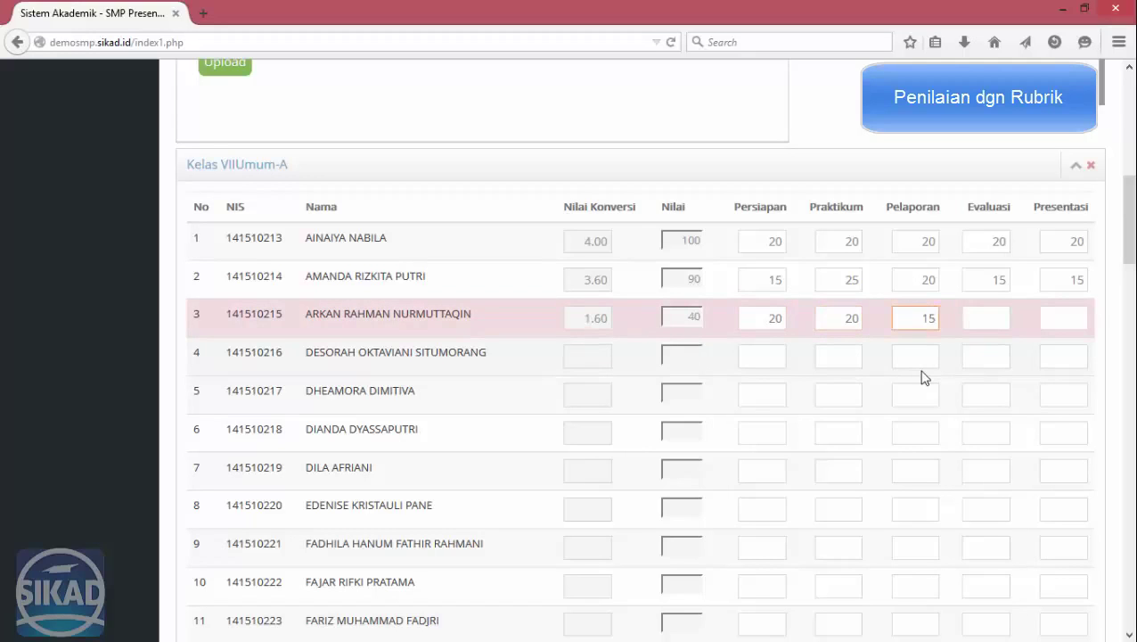
key("Tab")
type("20")
key("Tab")
key("Tab")
type("15")
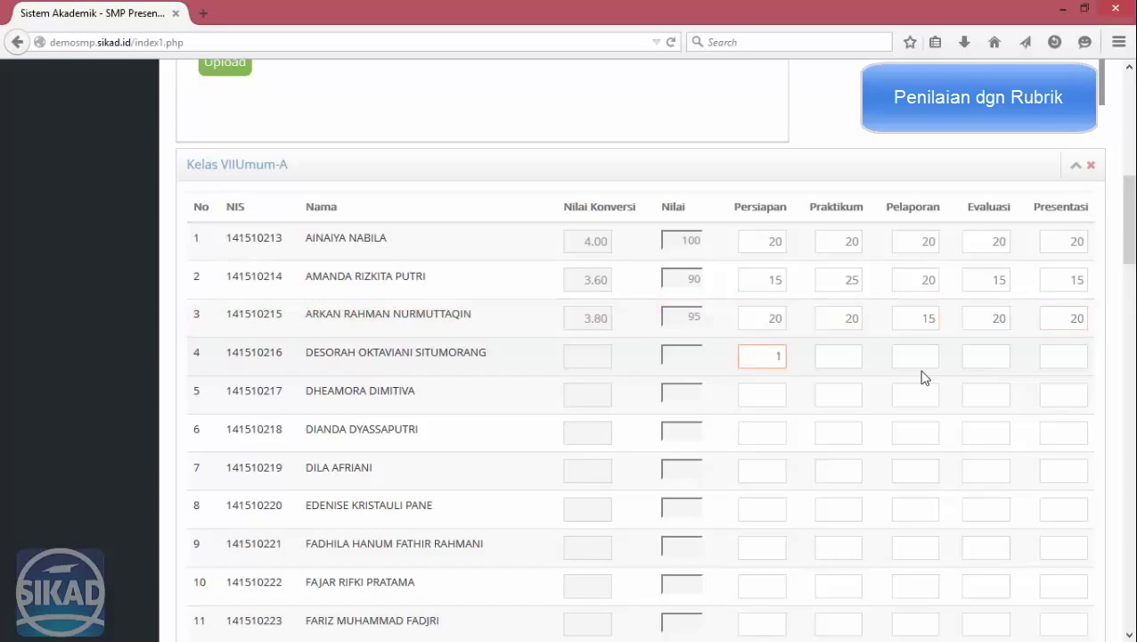
Enter row 4's rubric scores 15, 10, 10 and 1.
key("Tab")
type("15")
key("Tab")
type("10")
key("Tab")
type("10")
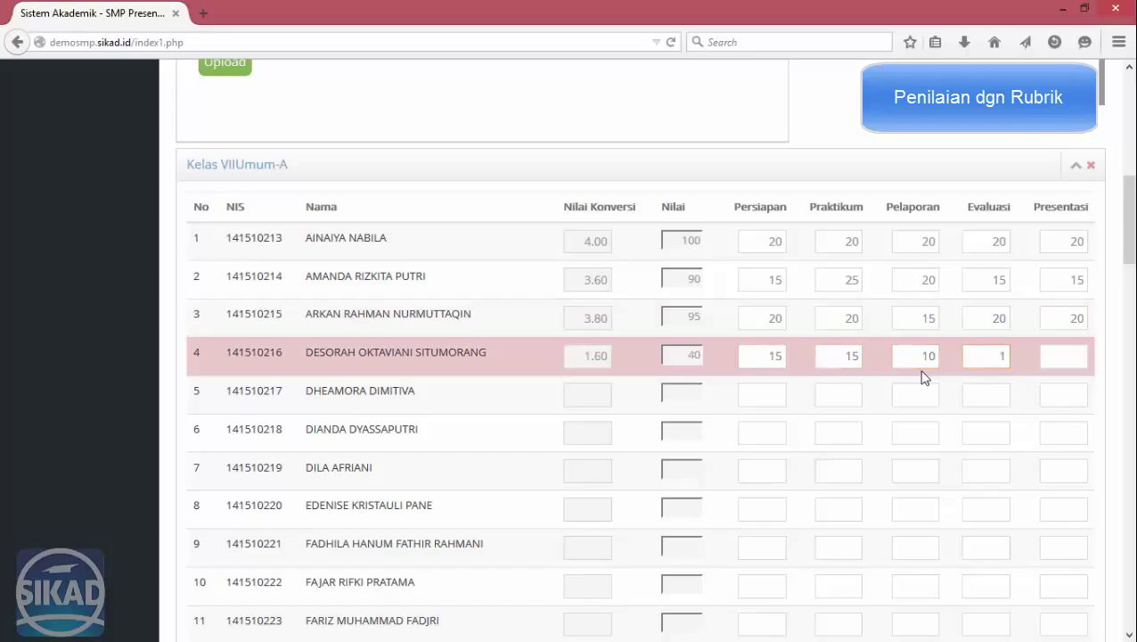
key("Tab")
type("1")
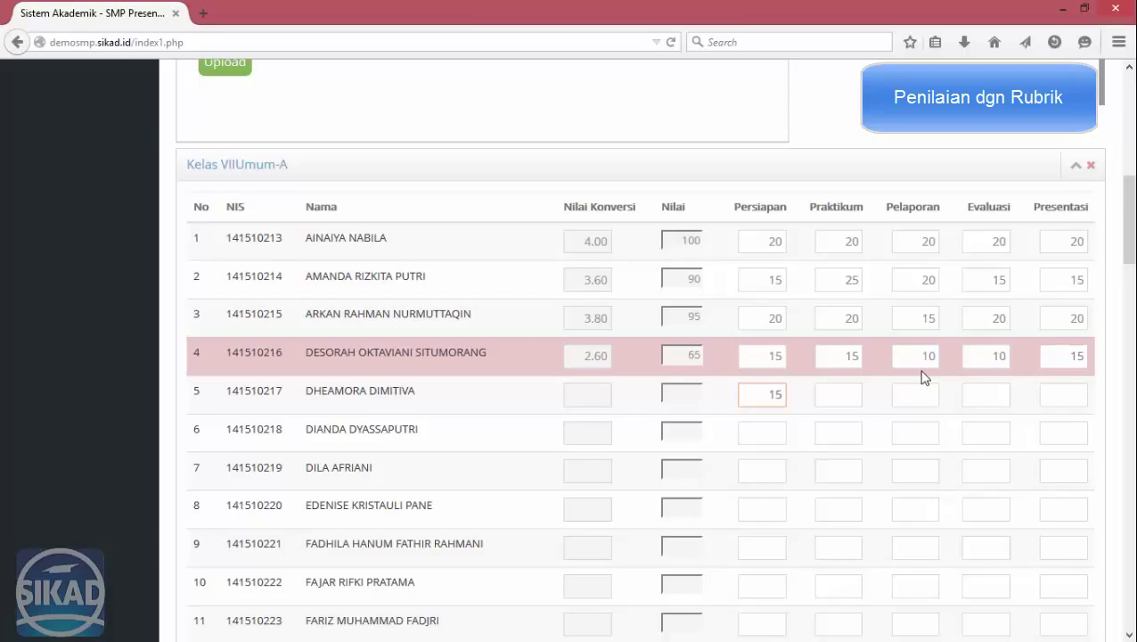
Fill row 5 with 2, 20, 20 and row 6 with 20, 20.
key("Tab")
key("Tab")
type("2")
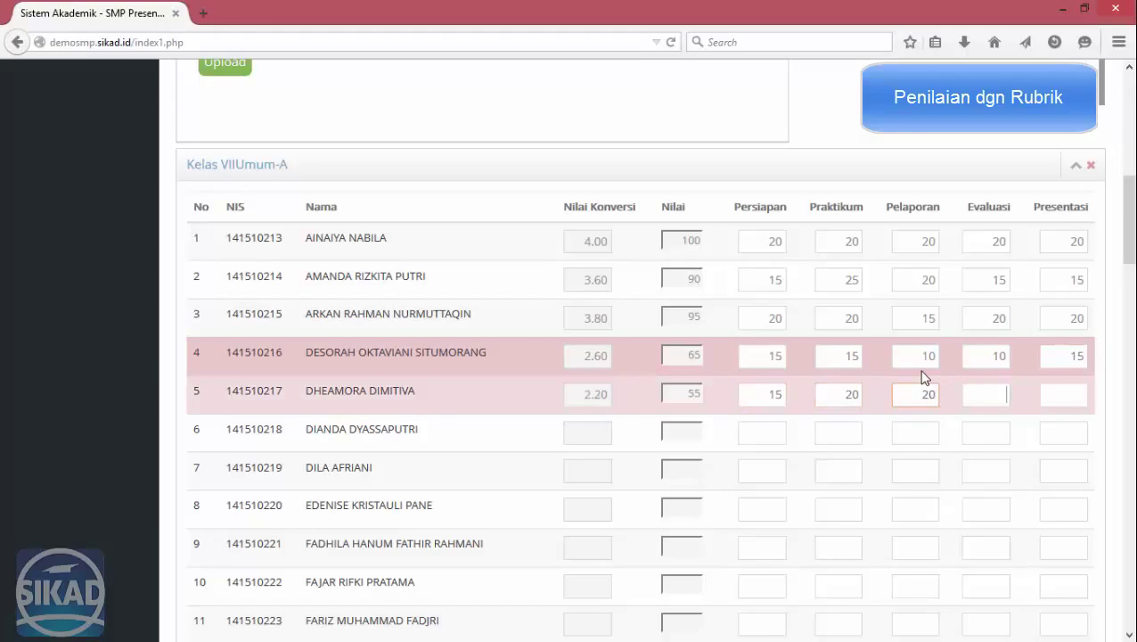
key("Tab")
key("Tab")
type("20")
key("Tab")
type("20")
key("Tab")
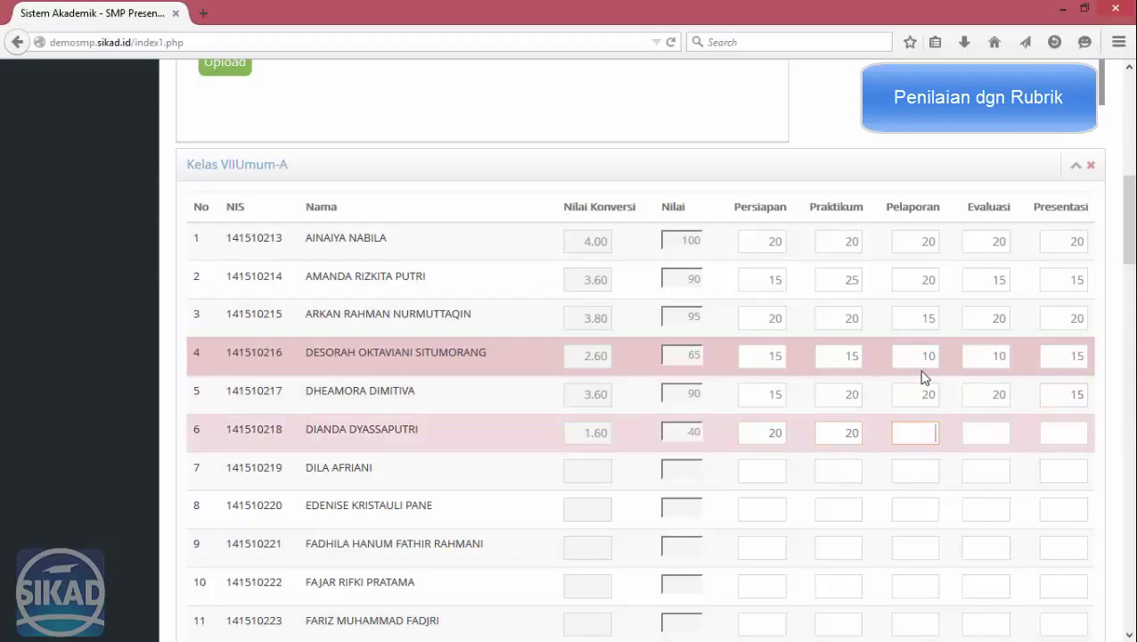
type("20")
key("Tab")
type("20")
key("Tab")
Finish VII-A with a last score of 10, then enter VIIUmum-B row 1's scores, starting with Persiapan 10.
type("10")
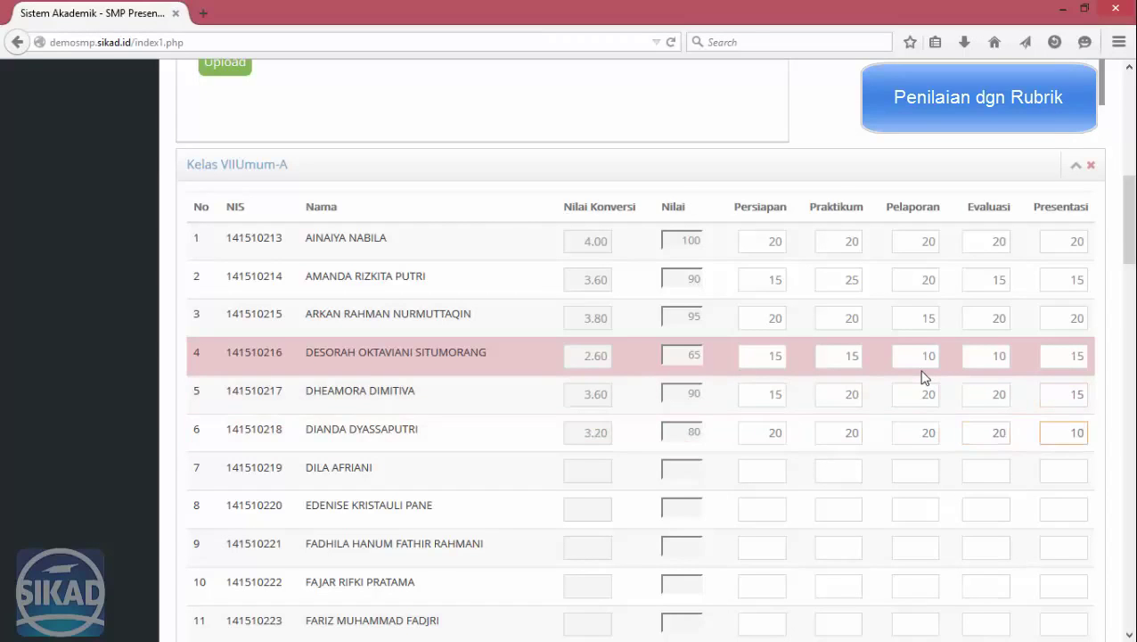
scroll(906, 383, "down", 15)
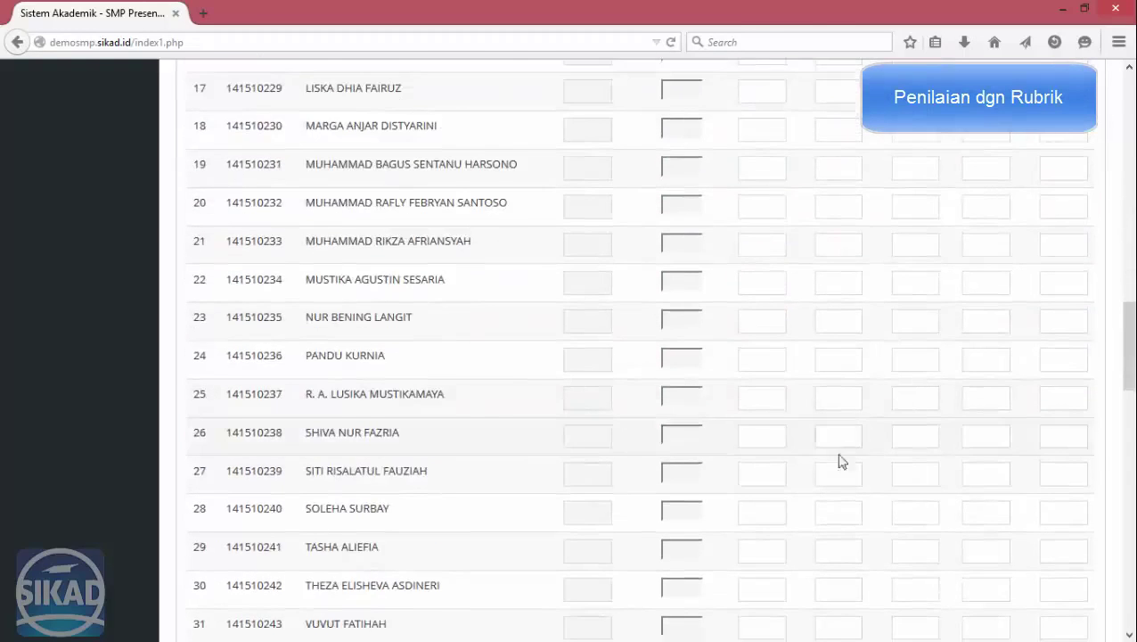
left_click(747, 333)
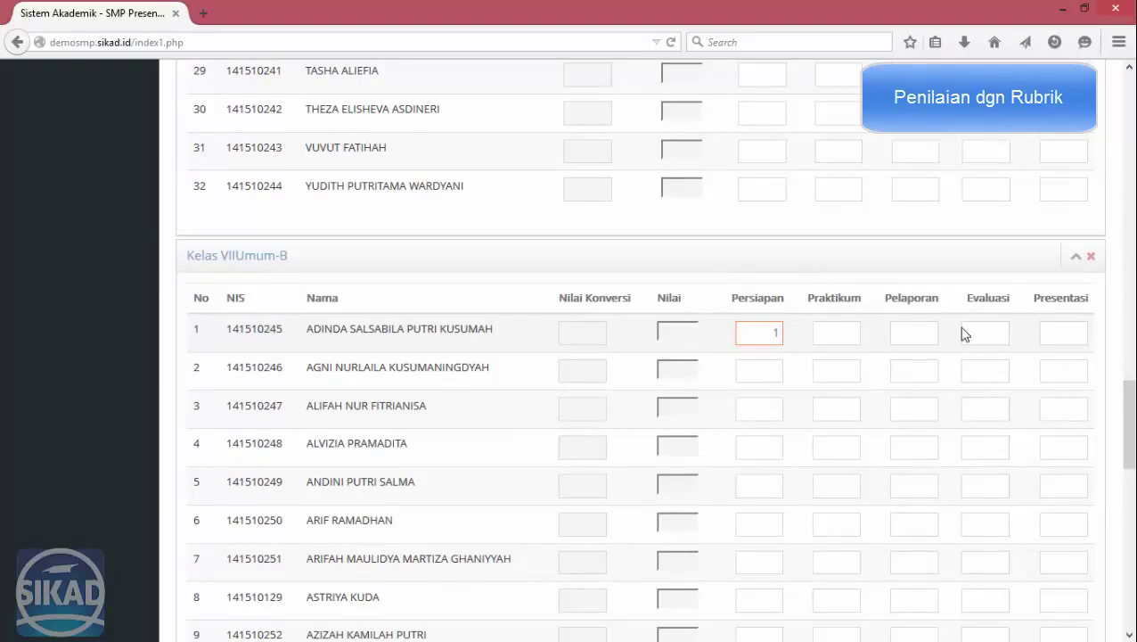
type("10")
key("Tab")
type("2")
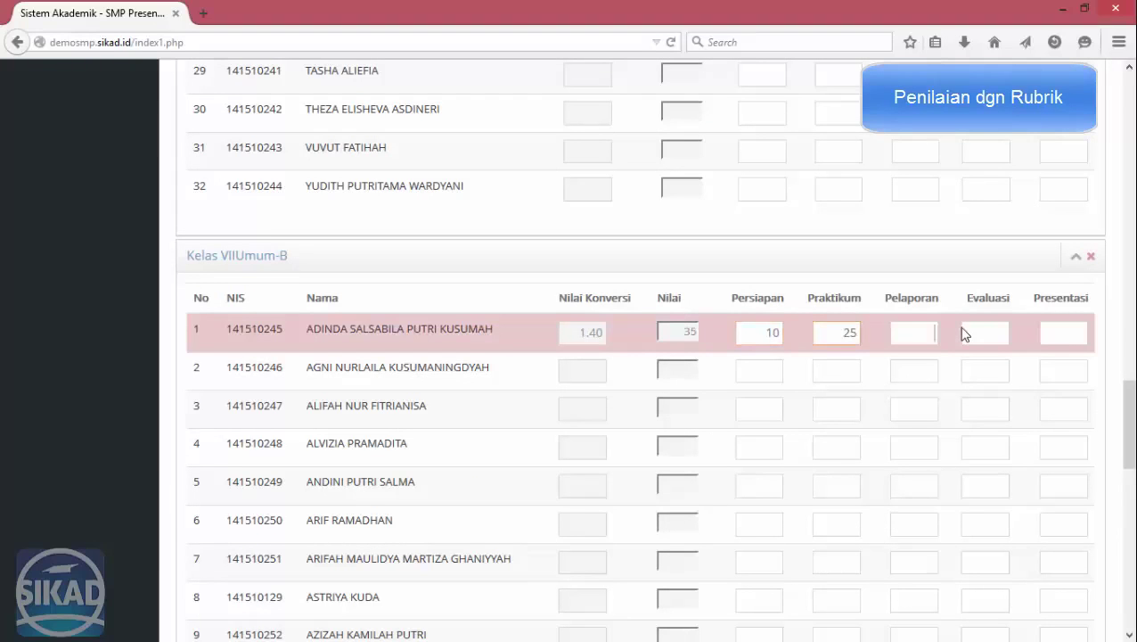
type("15")
type("10")
key("Tab")
type("15")
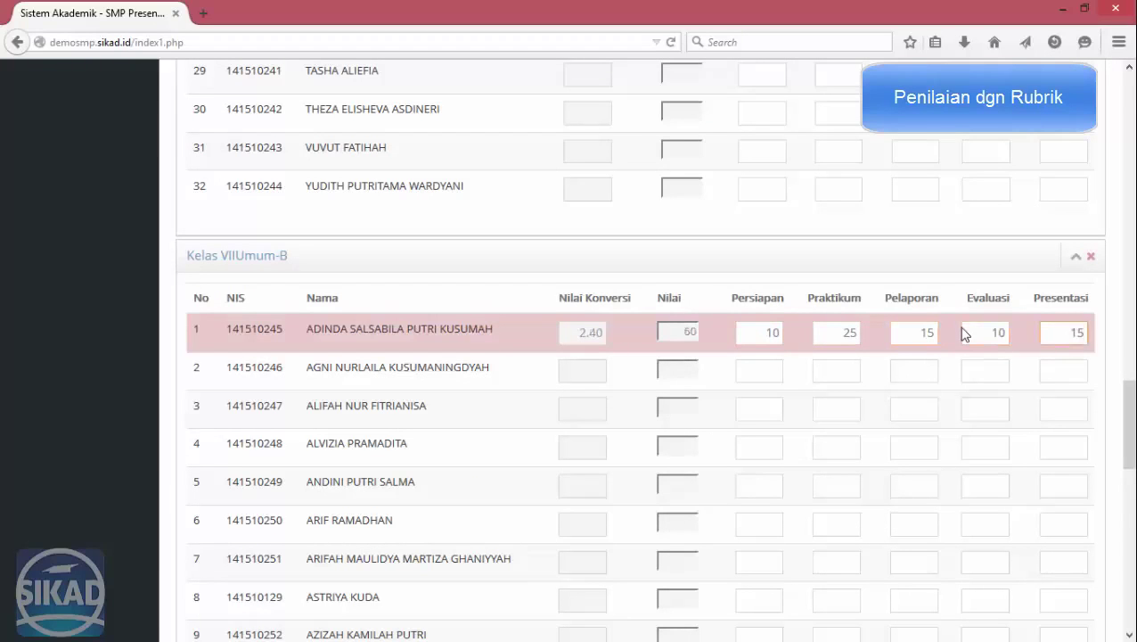
key("Tab")
Enter row 2's scores 25, 20, 20, 20 and lower the rejected Presentasi to 10.
type("25")
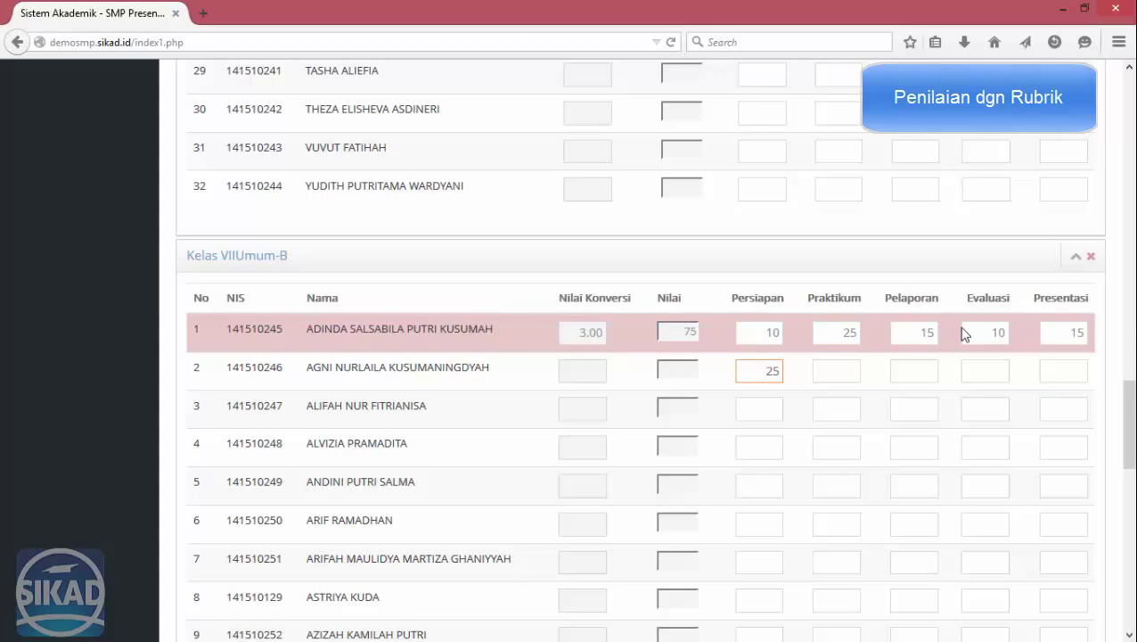
key("Tab")
type("20")
key("Tab")
type("20")
key("Tab")
type("20")
key("Tab")
type("20")
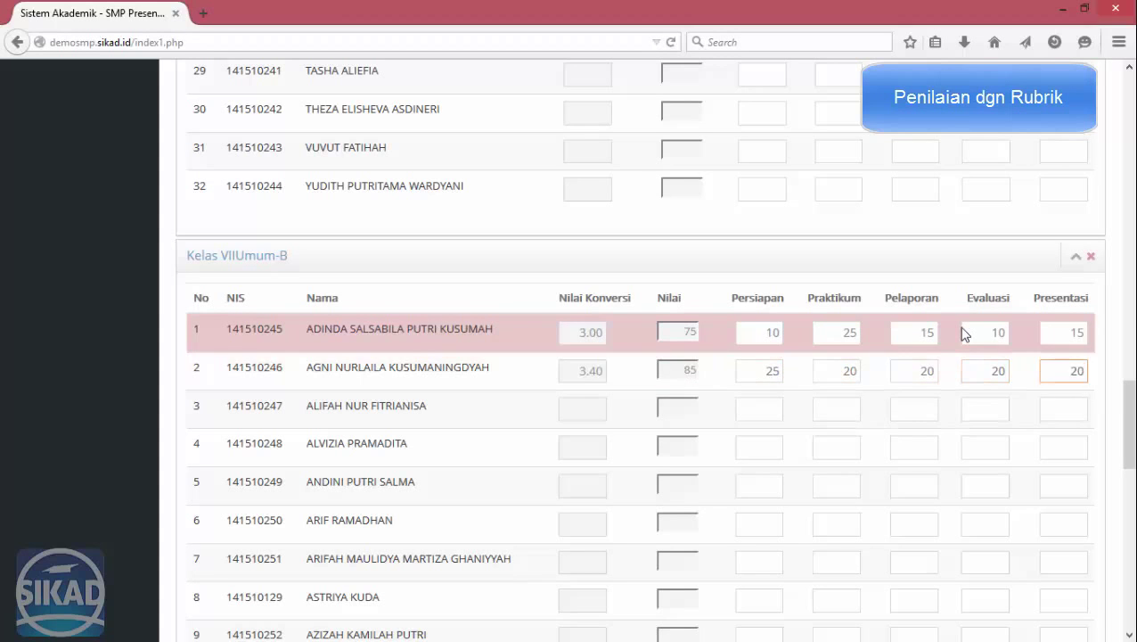
key("Tab")
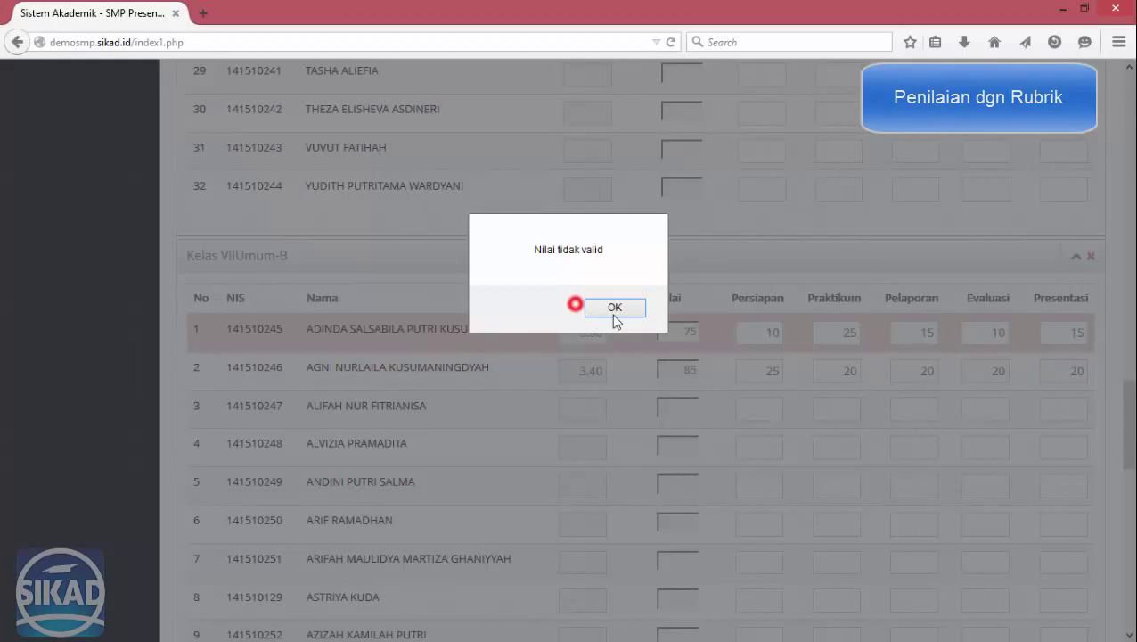
left_click(615, 312)
left_click(1067, 380)
type("10")
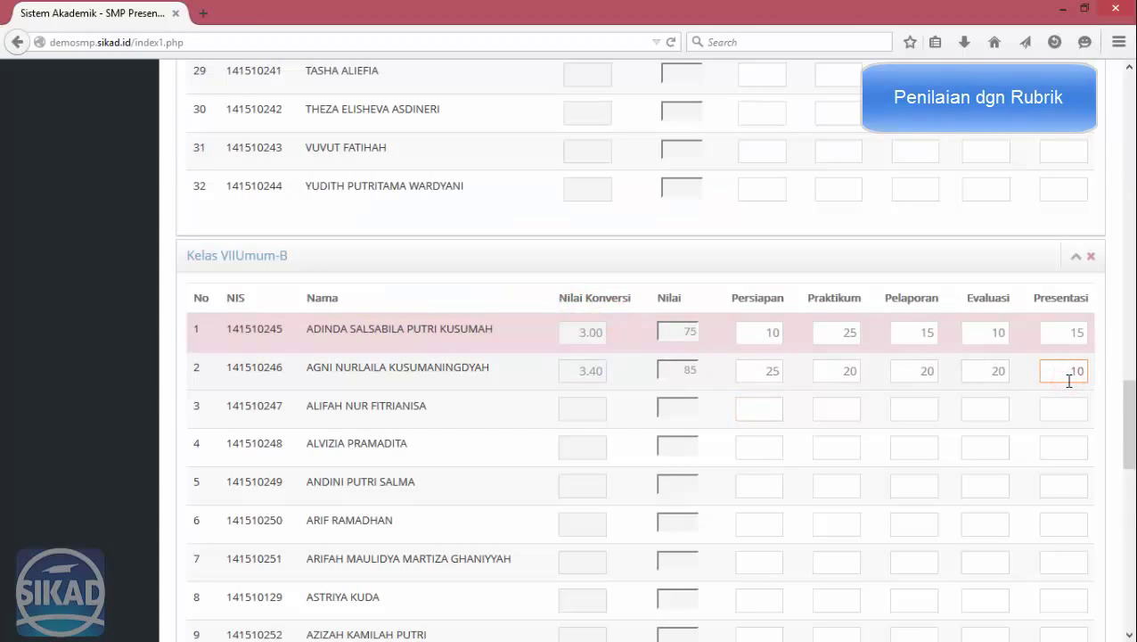
scroll(718, 354, "down", 10)
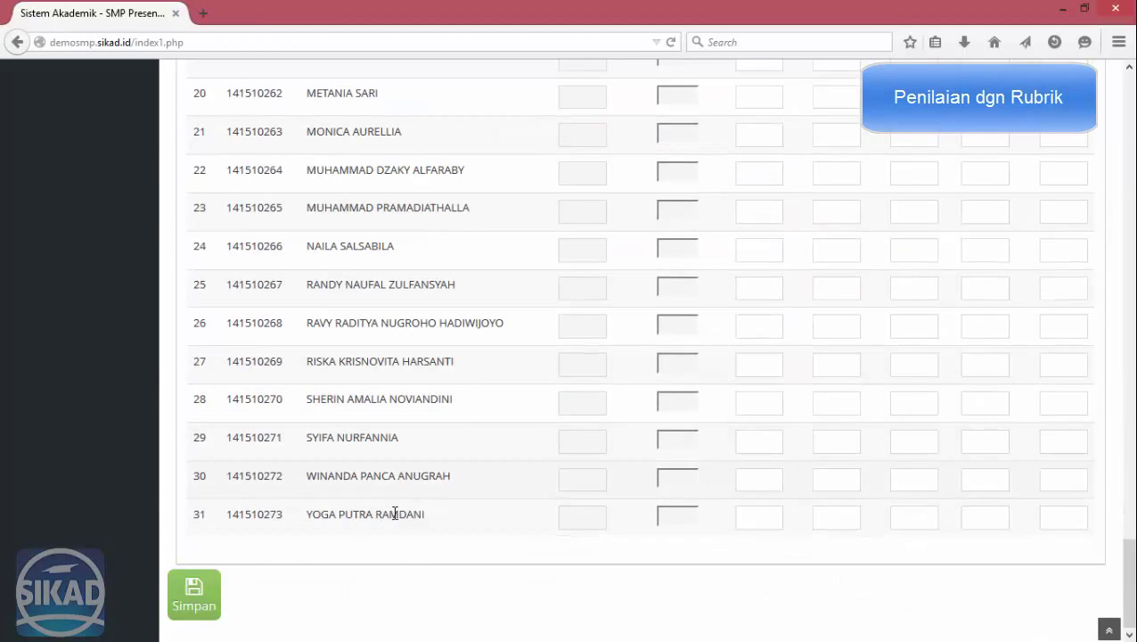
Save the rubric scores and acknowledge the 'Nilai berhasil dimasukkan' confirmation.
left_click(213, 588)
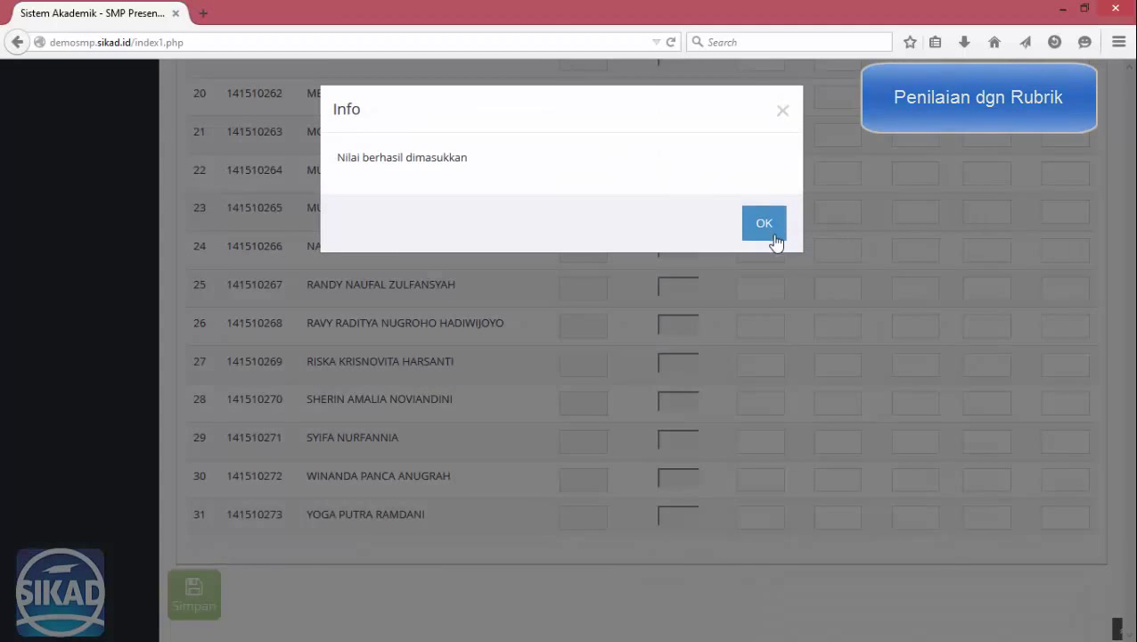
left_click(764, 224)
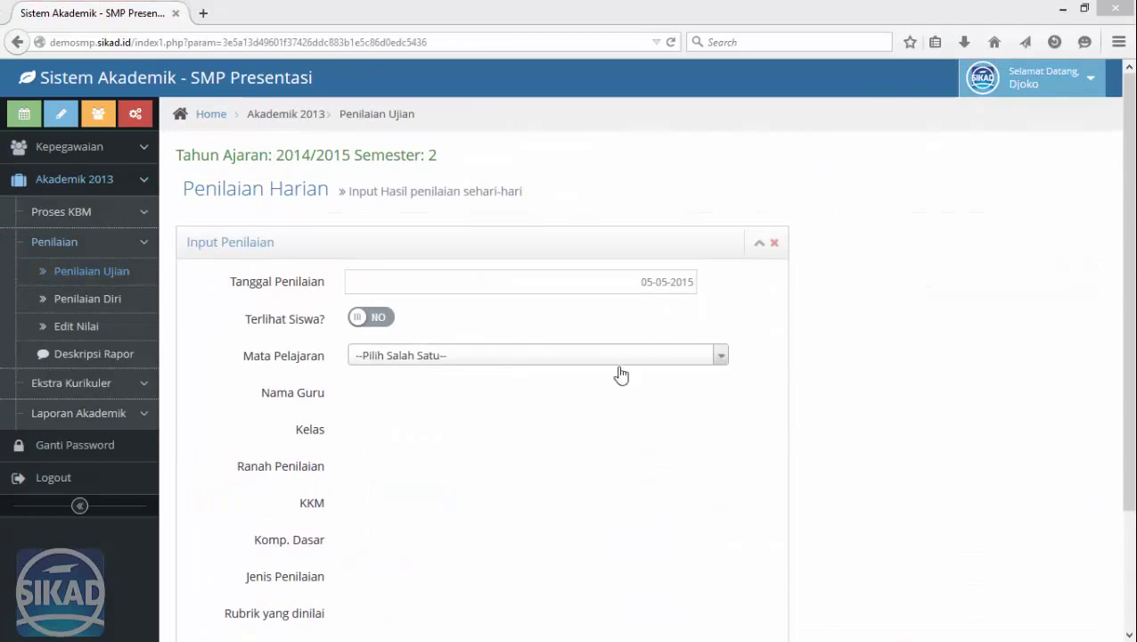
Choose subject 030011 - MATEMATIKA (A), the teacher, class VII-A and the Sikap domain.
left_click(545, 356)
left_click(489, 427)
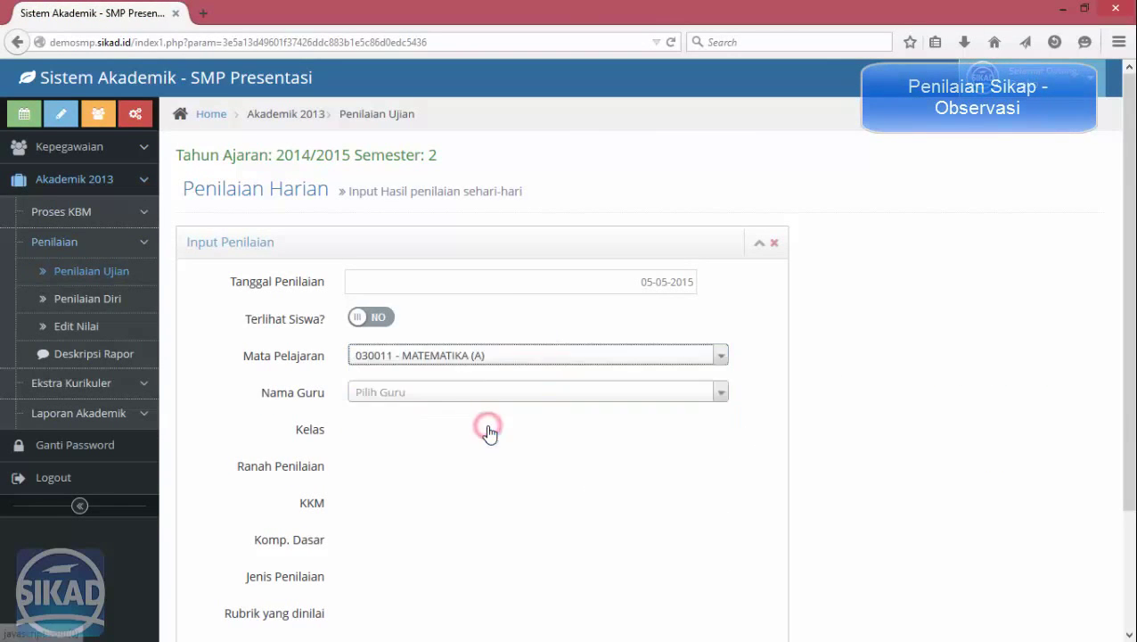
left_click(428, 393)
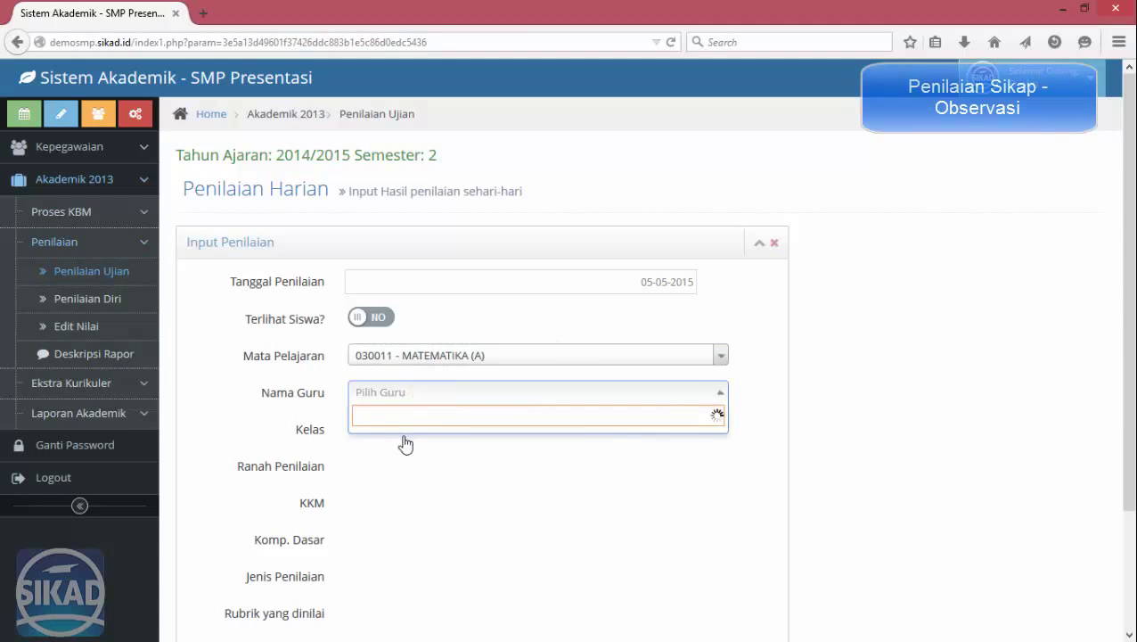
left_click(397, 435)
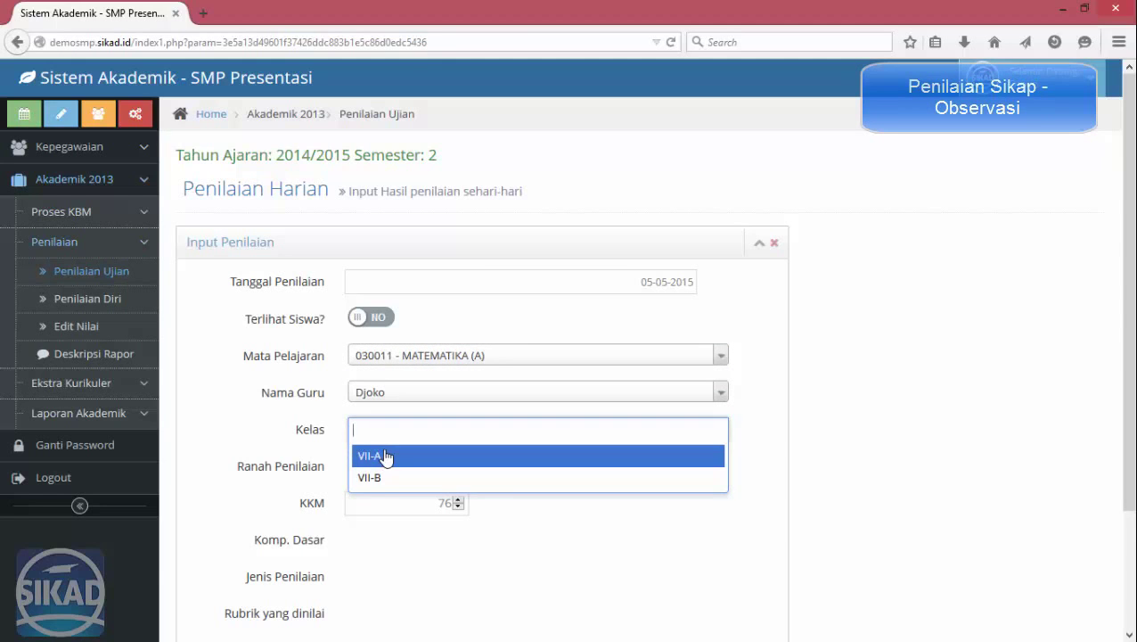
left_click(396, 459)
left_click(488, 466)
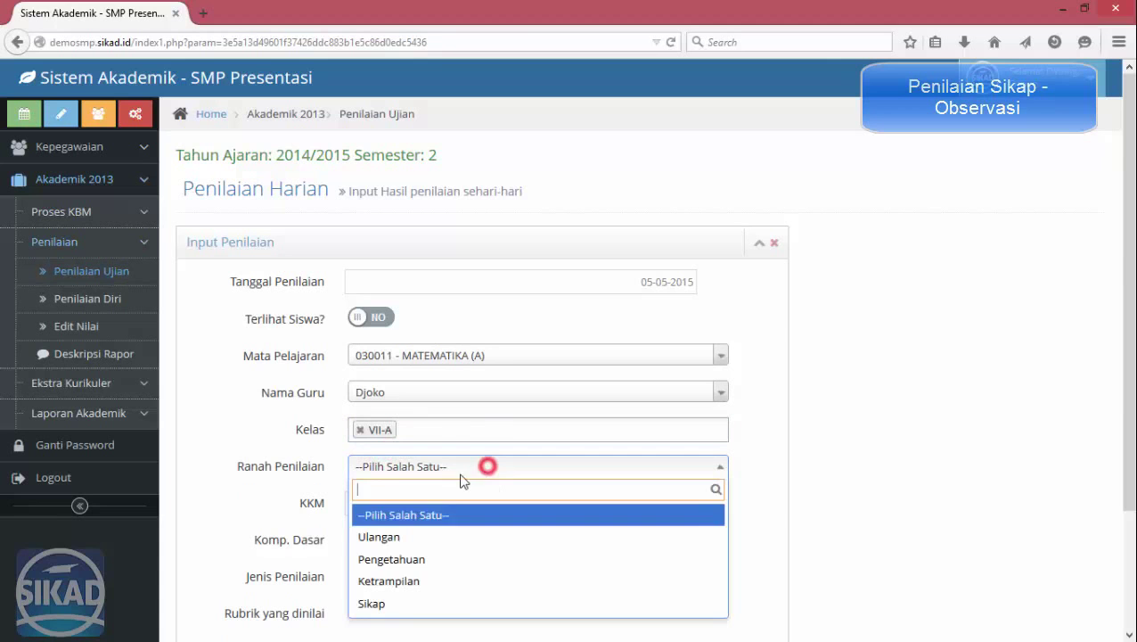
left_click(412, 602)
left_click(764, 217)
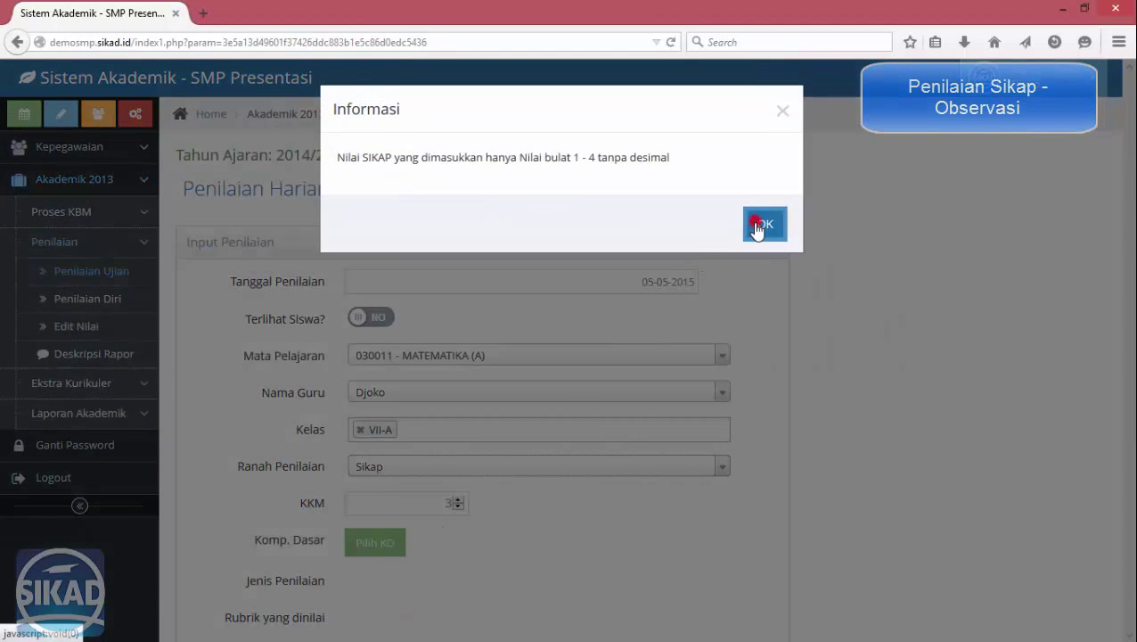
Tick the ratio problem-solving competency and set the assessment type to Observasi.
left_click(372, 541)
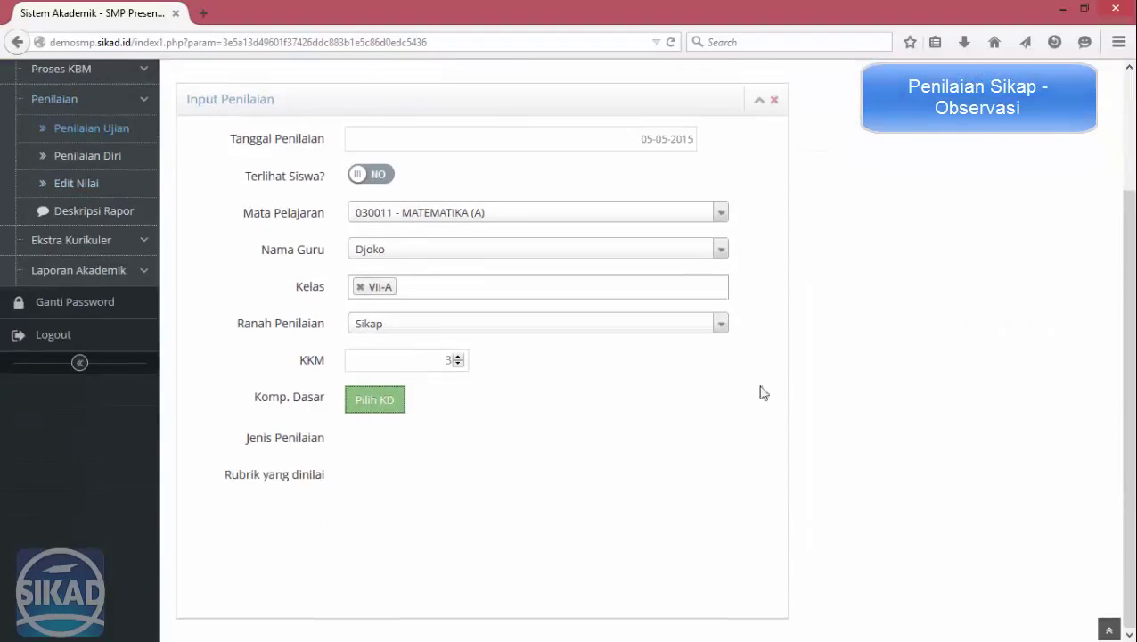
left_click(864, 174)
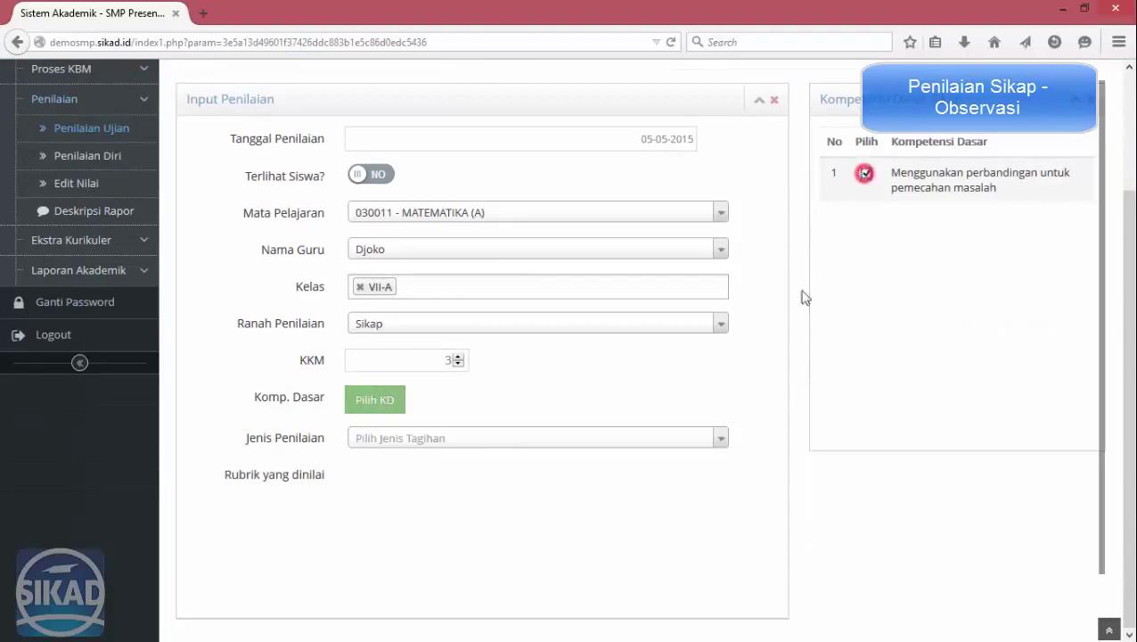
left_click(471, 436)
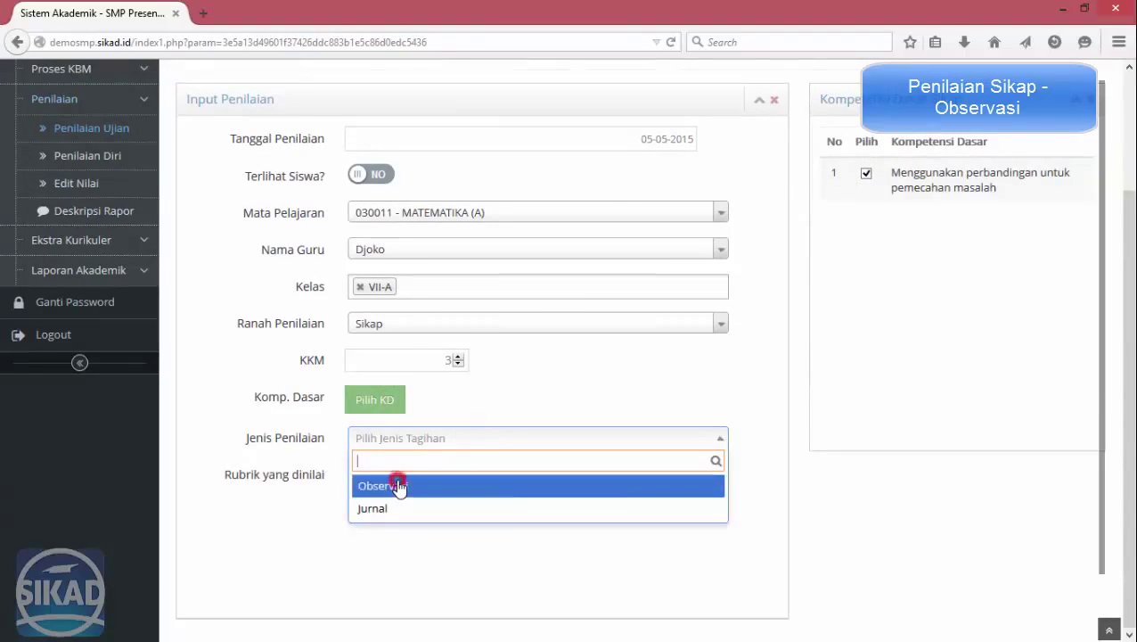
left_click(399, 485)
Add rubric aspects Kerjasama, Kejujuran, Menepati Janji and Tanggung Jawab.
left_click(433, 474)
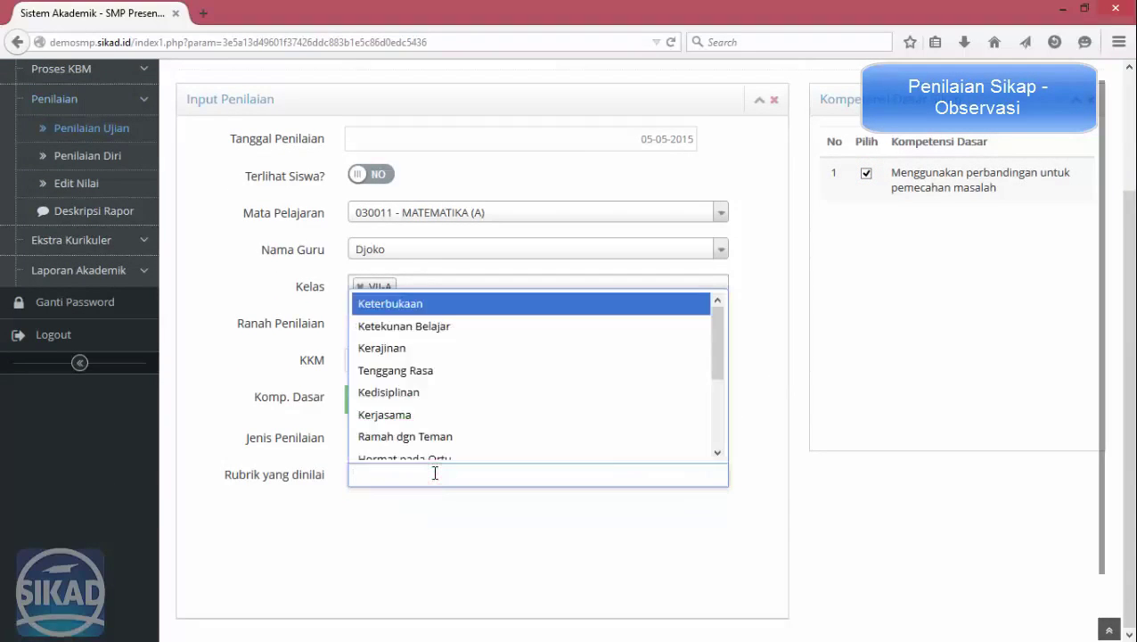
left_click(431, 305)
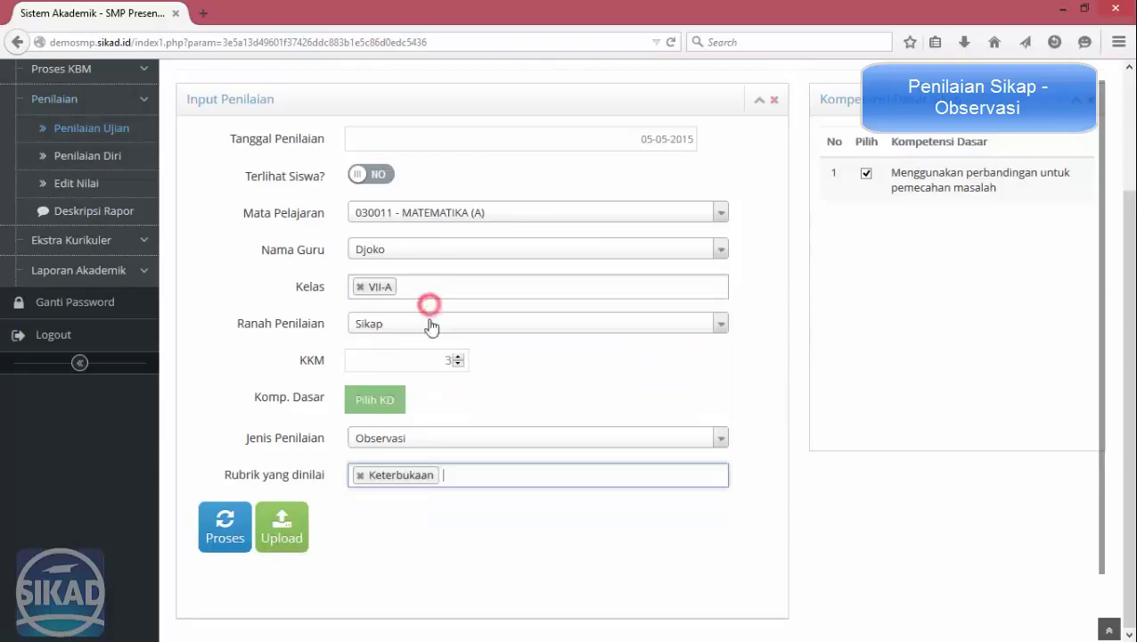
left_click(360, 475)
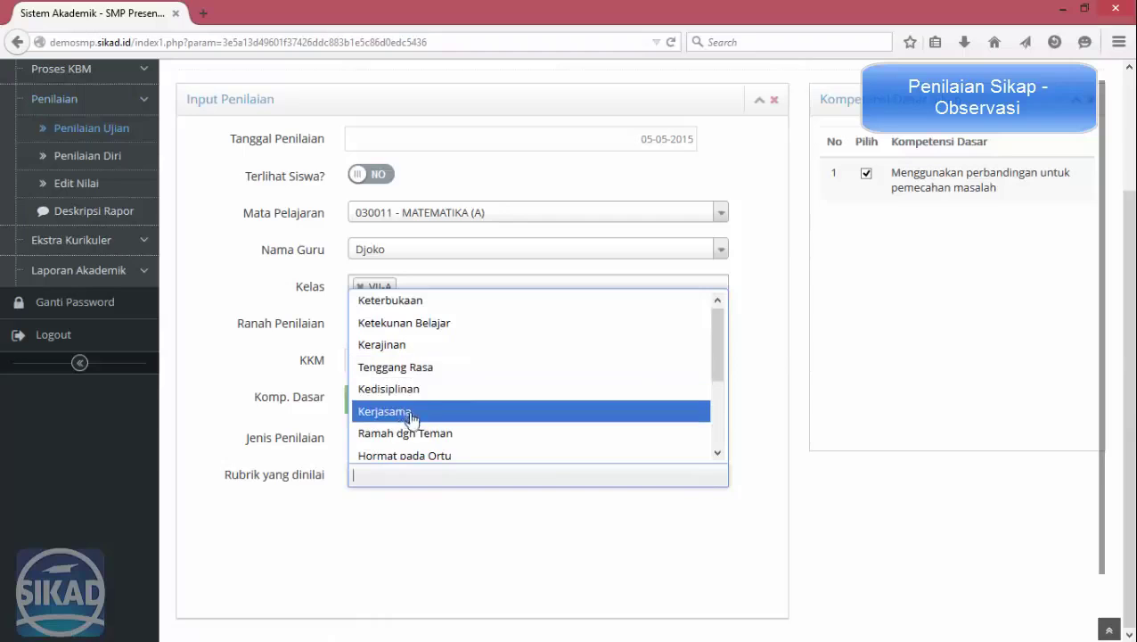
left_click(410, 414)
left_click(470, 478)
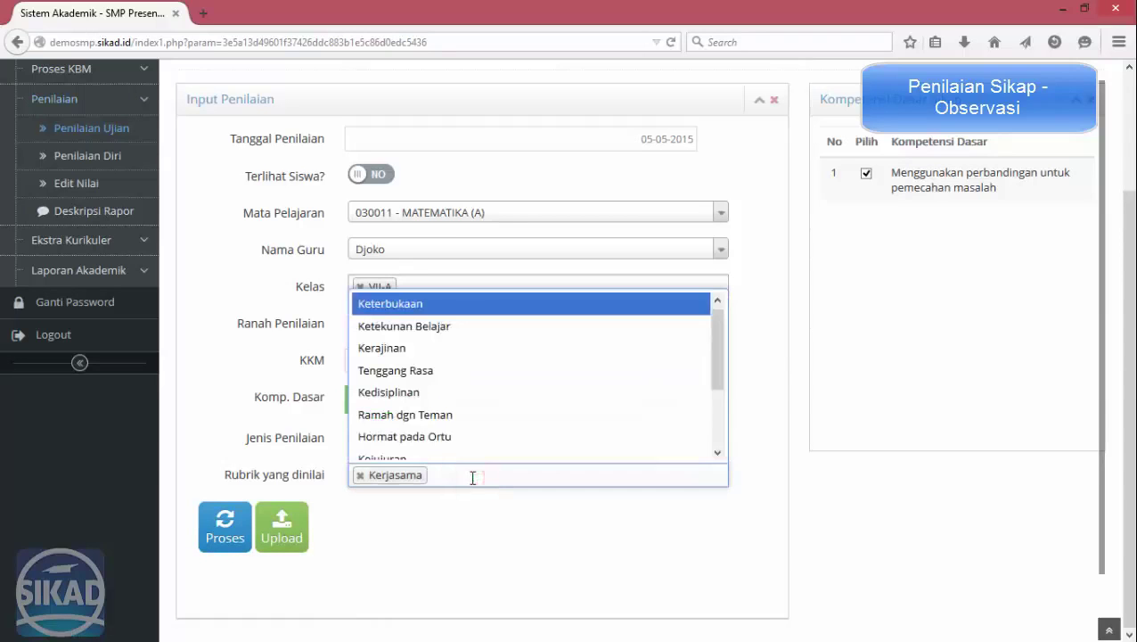
scroll(440, 396, "down", 2)
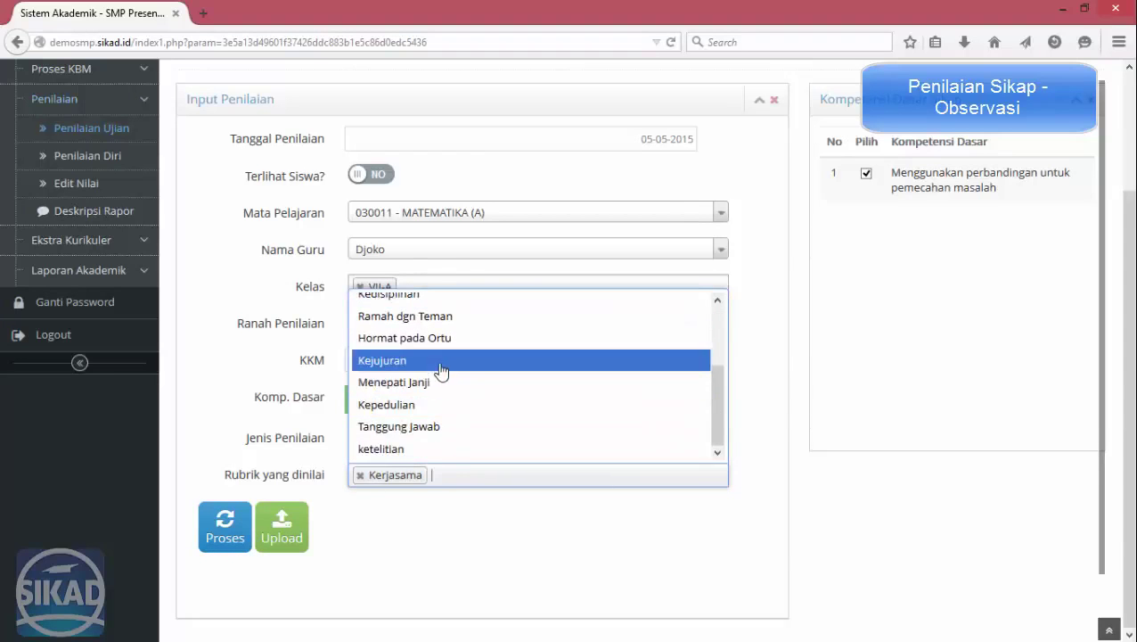
left_click(442, 363)
left_click(524, 476)
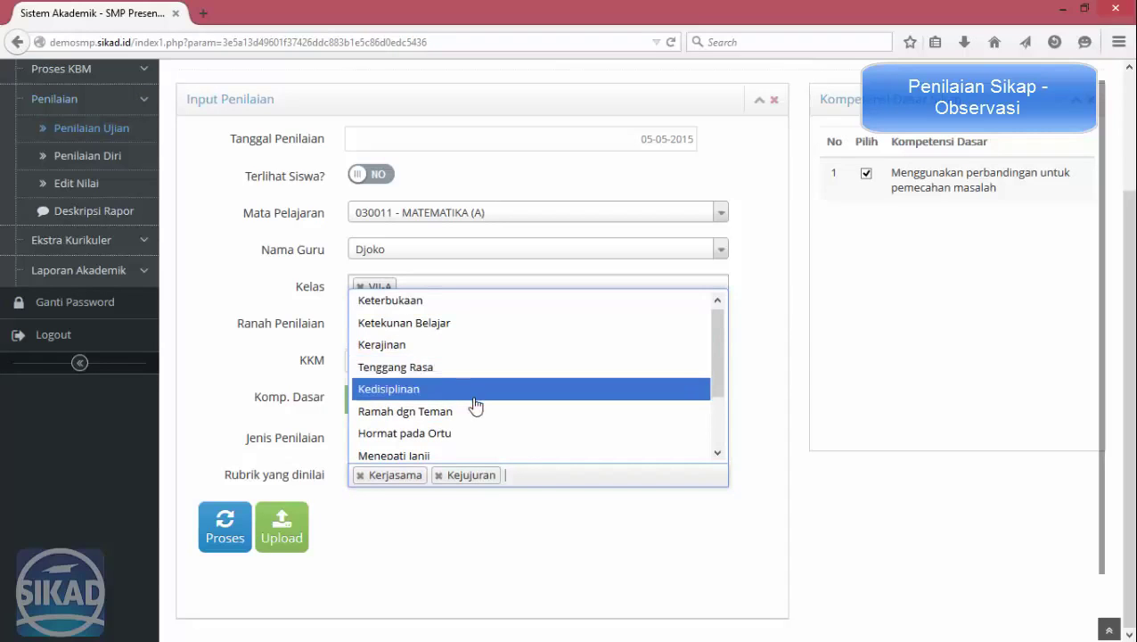
scroll(470, 407, "down", 2)
left_click(438, 385)
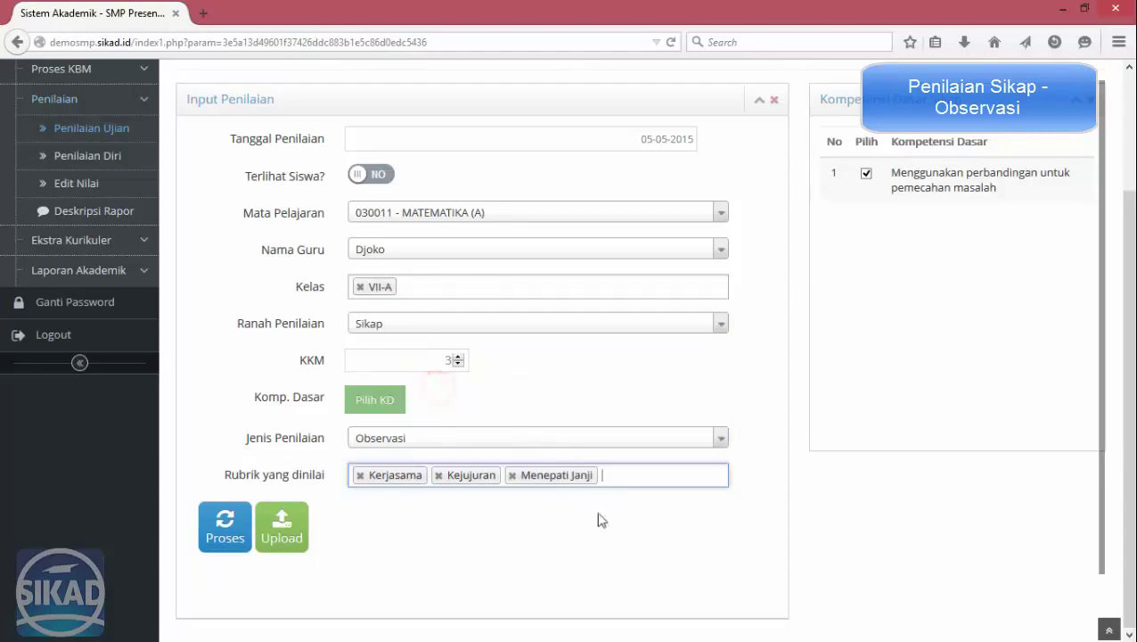
left_click(622, 474)
scroll(446, 417, "down", 1)
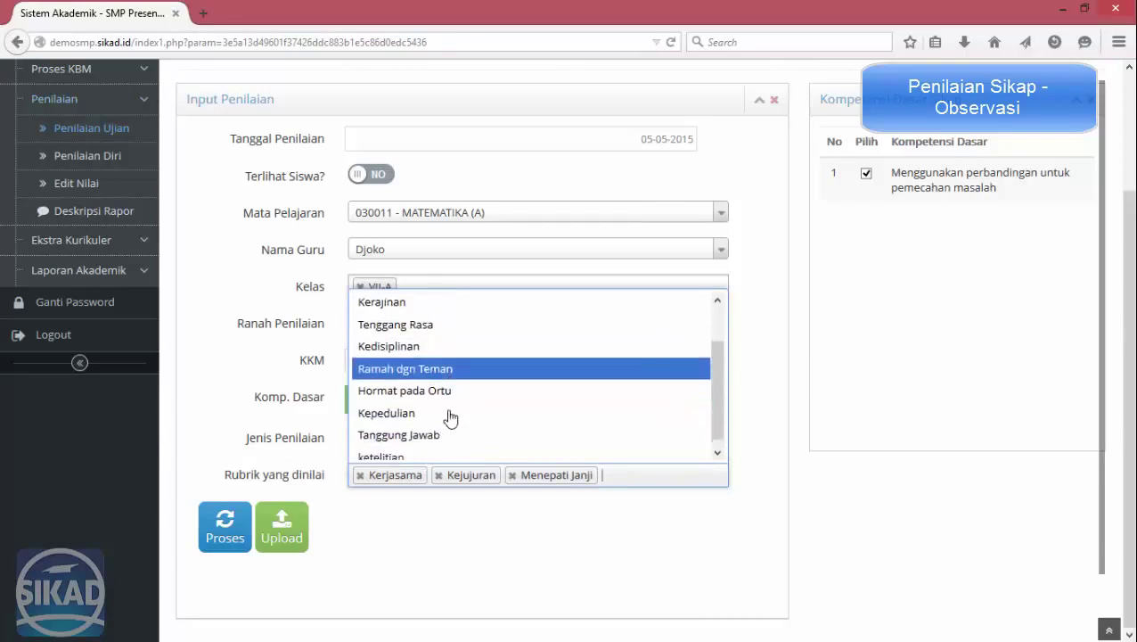
left_click(408, 434)
left_click(535, 543)
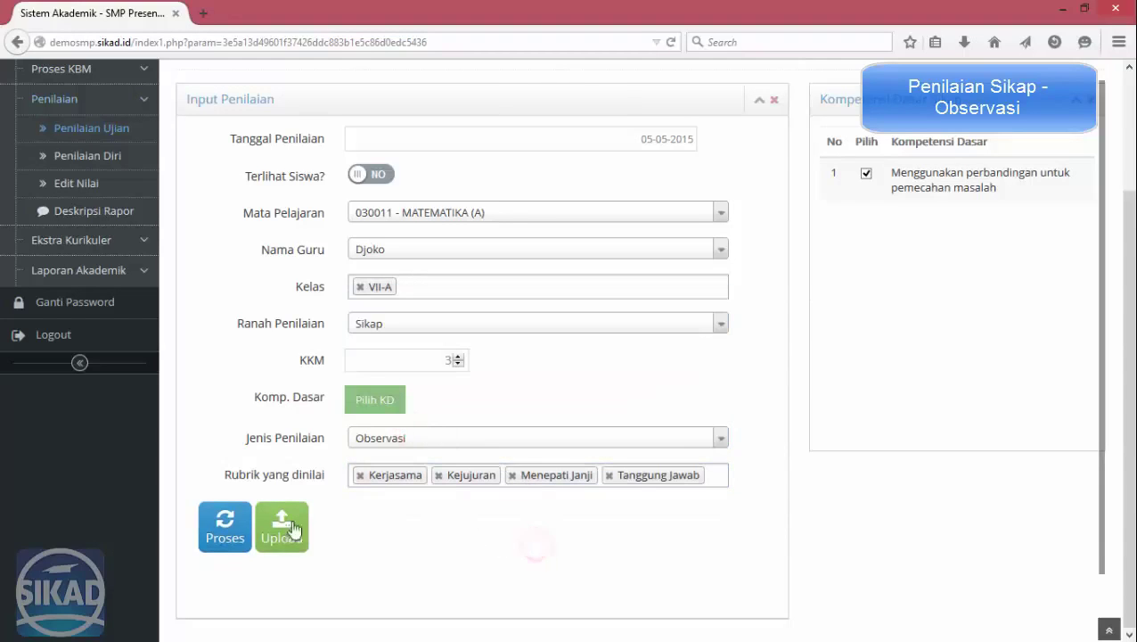
Load the VII-A score table and type attitude scores for students 1 to 6.
left_click(226, 524)
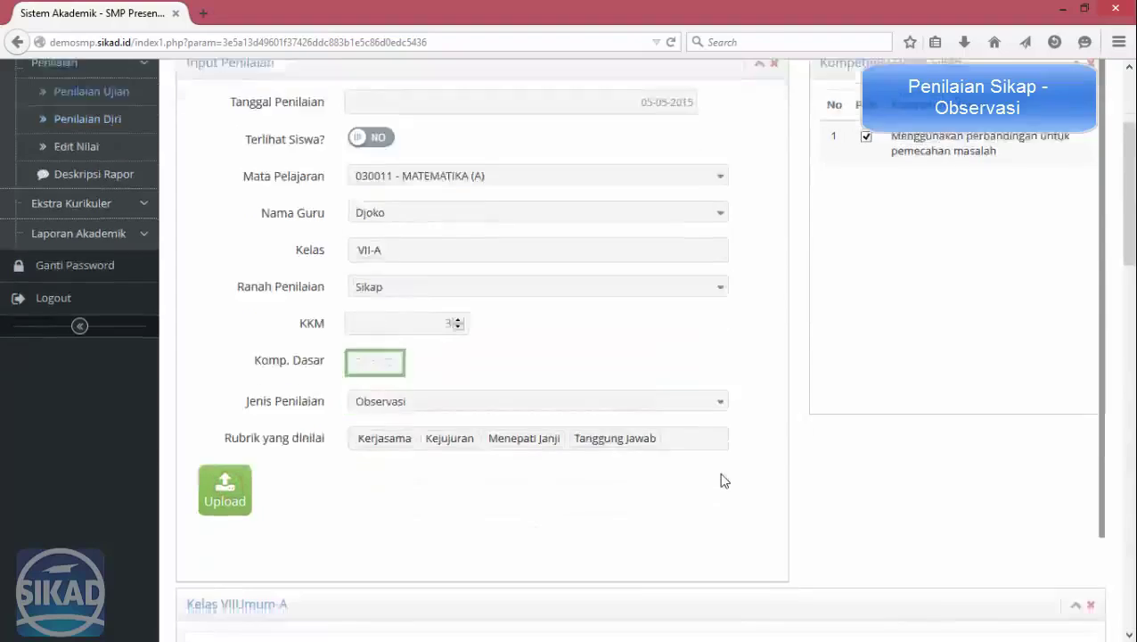
scroll(749, 463, "down", 5)
left_click(758, 236)
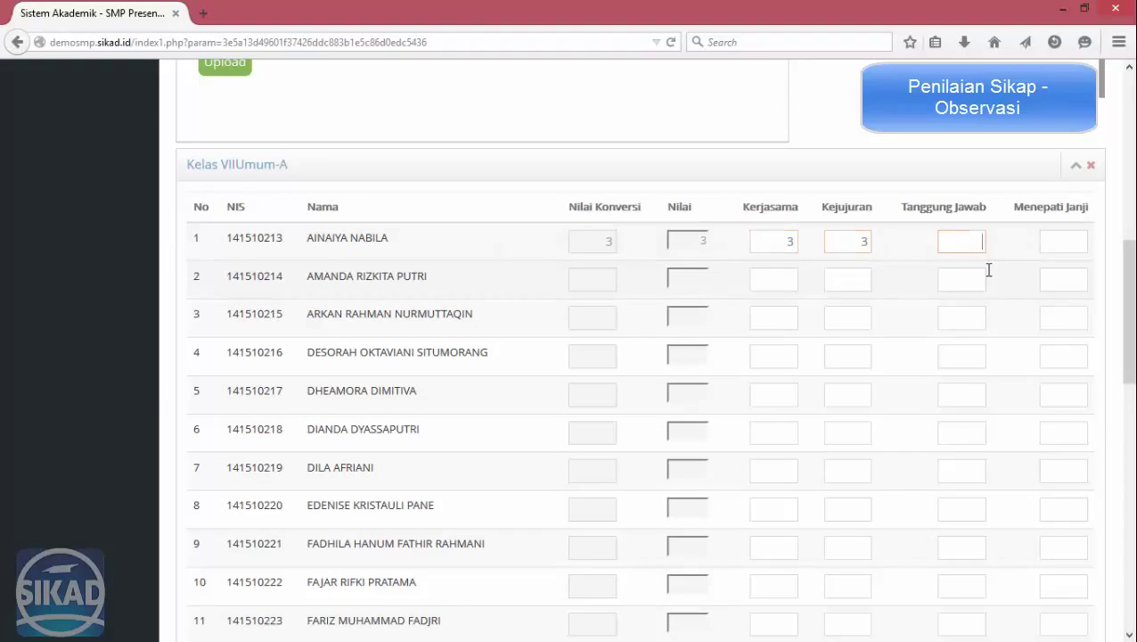
type("2")
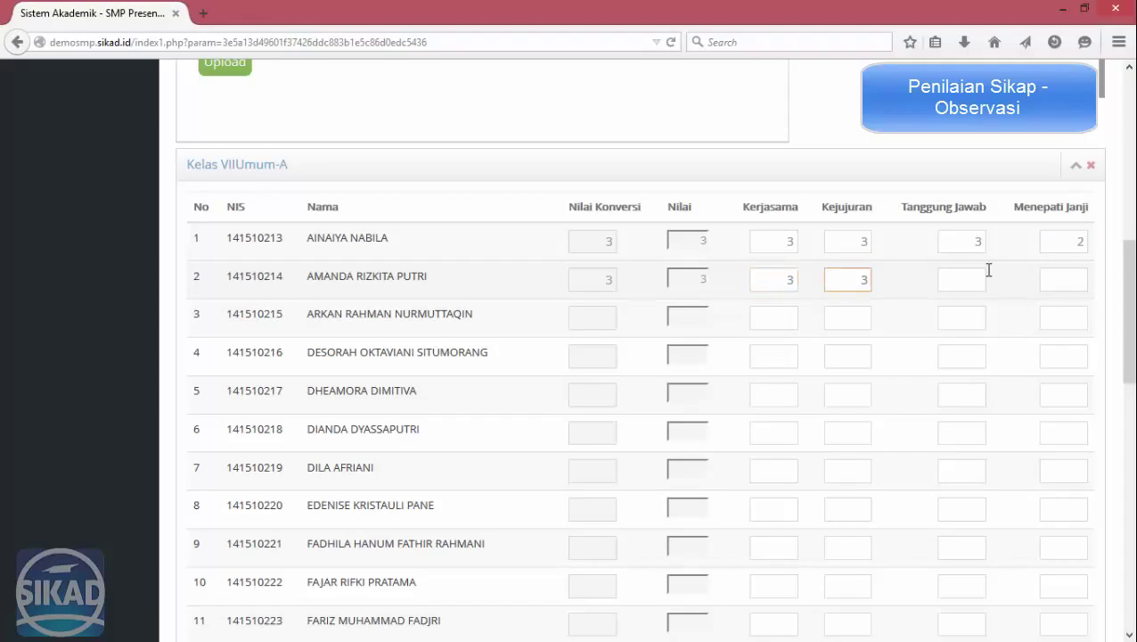
type("2")
key("Tab")
key("Tab")
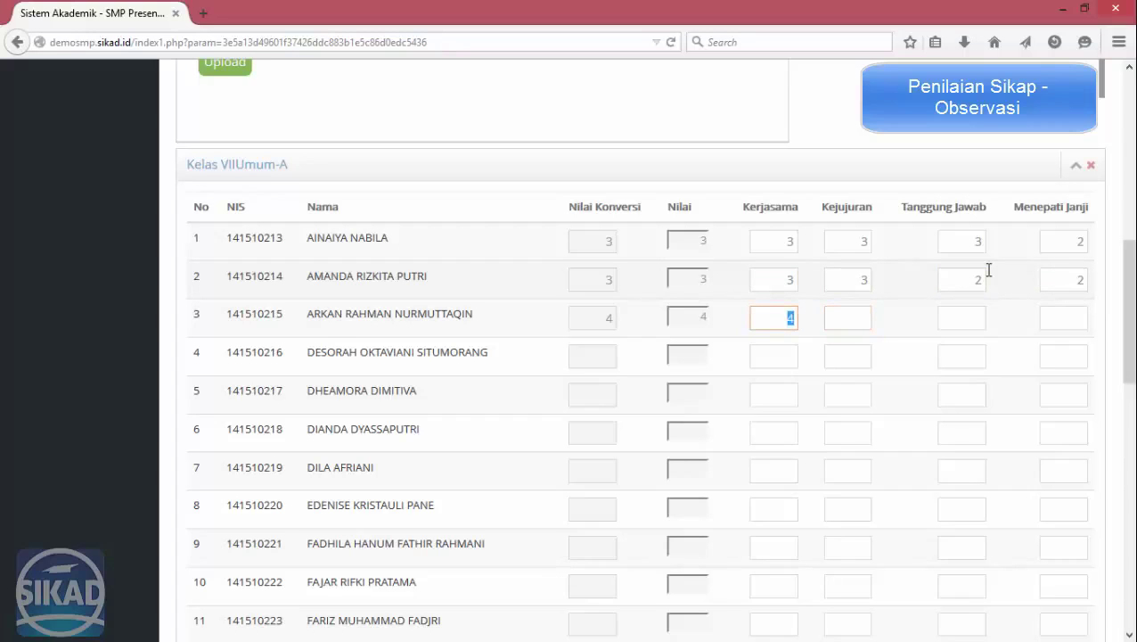
type("3")
type("4")
key("Tab")
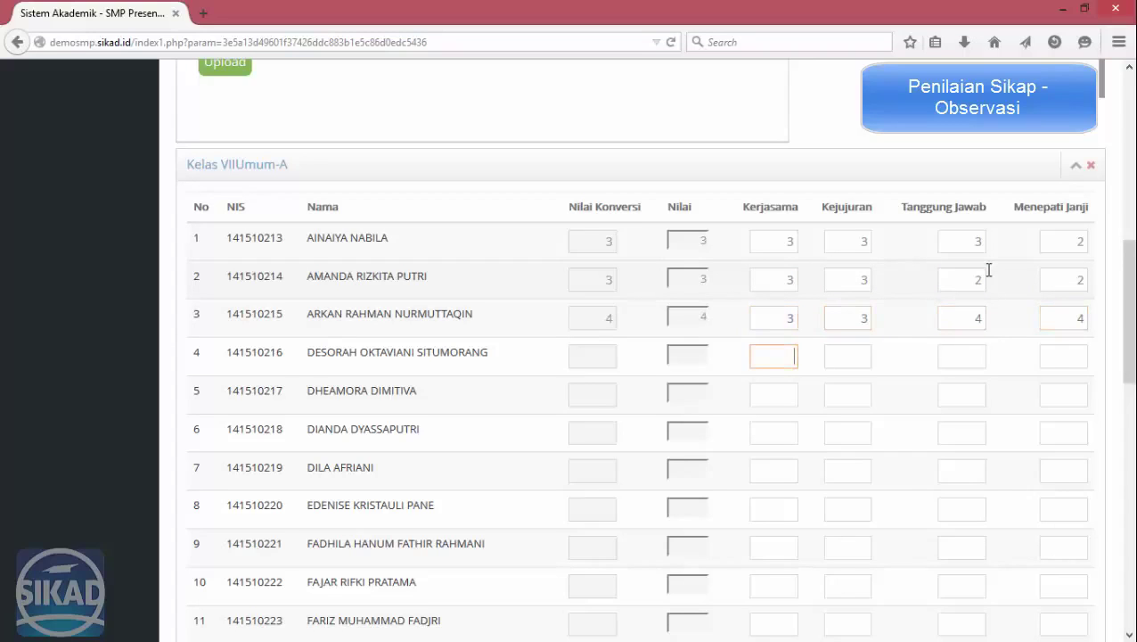
type("2")
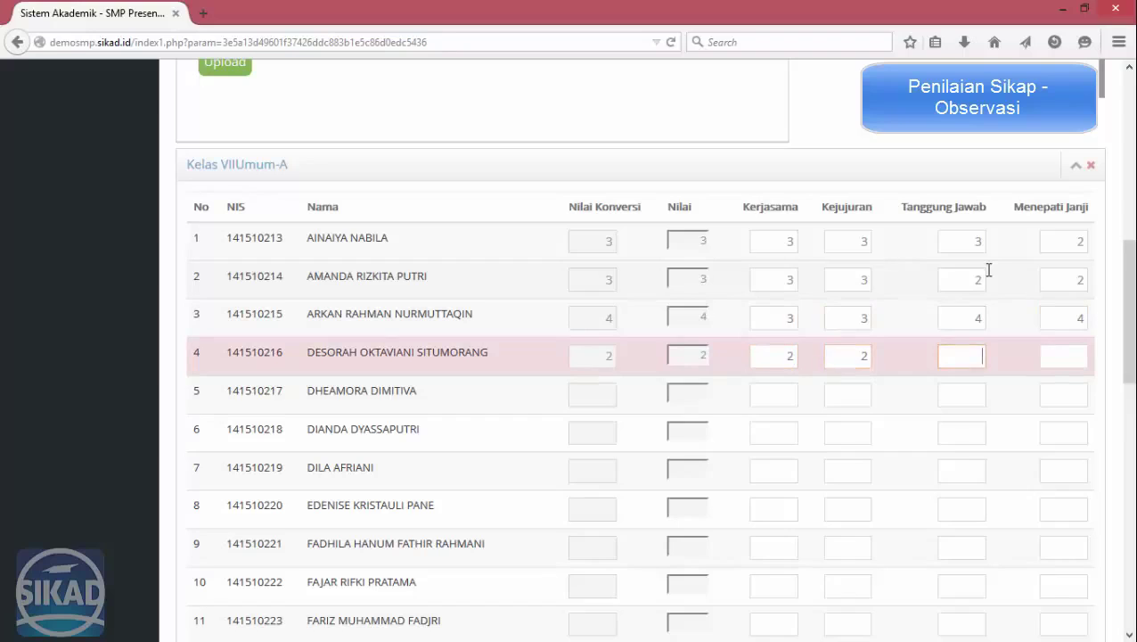
type("23")
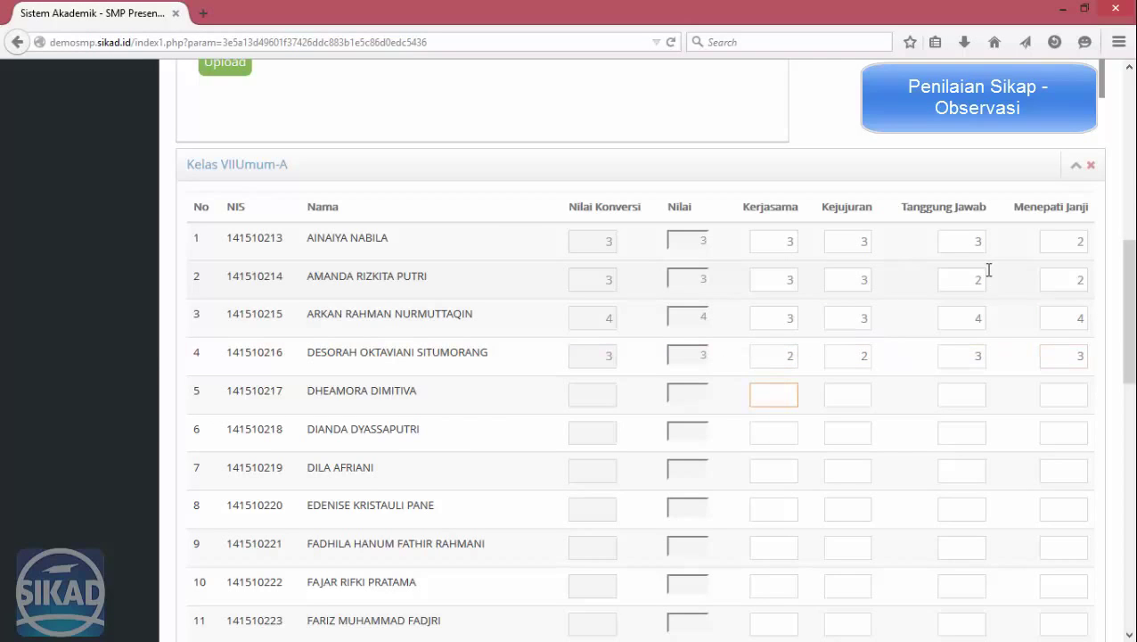
type("222")
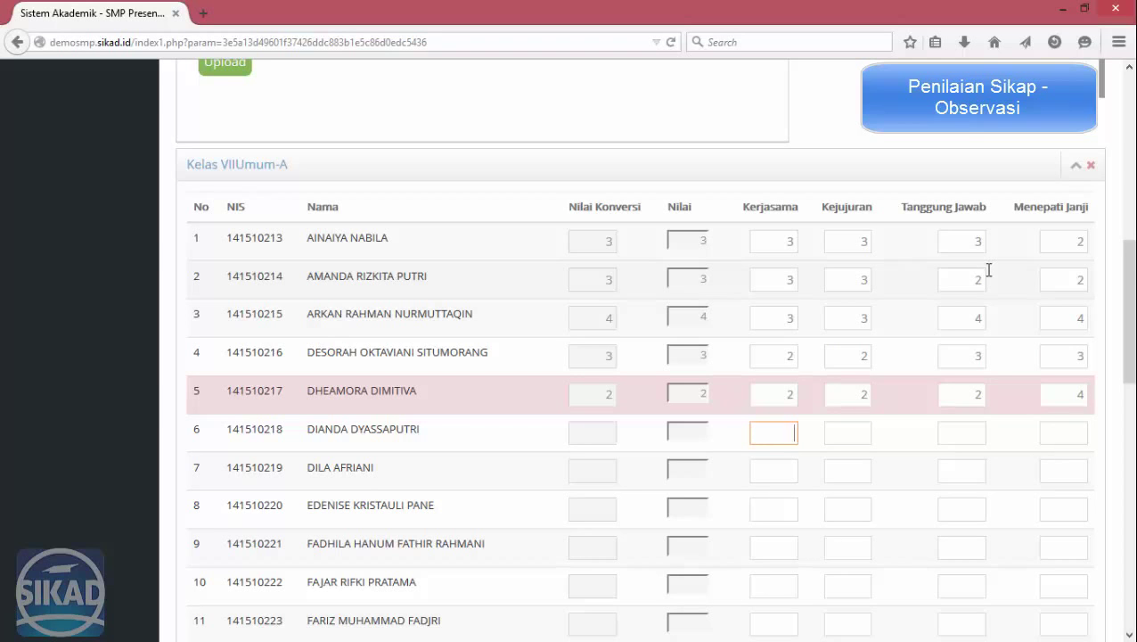
type("5")
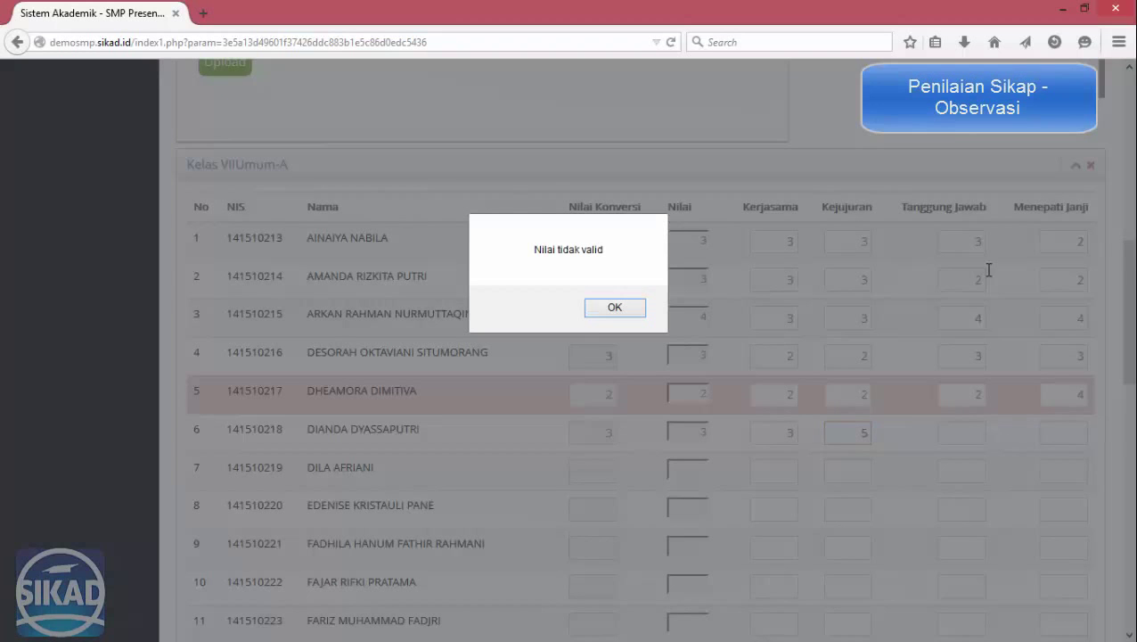
Correct the sixth student's rejected Kejujuran score and save the attitude scores.
left_click(612, 308)
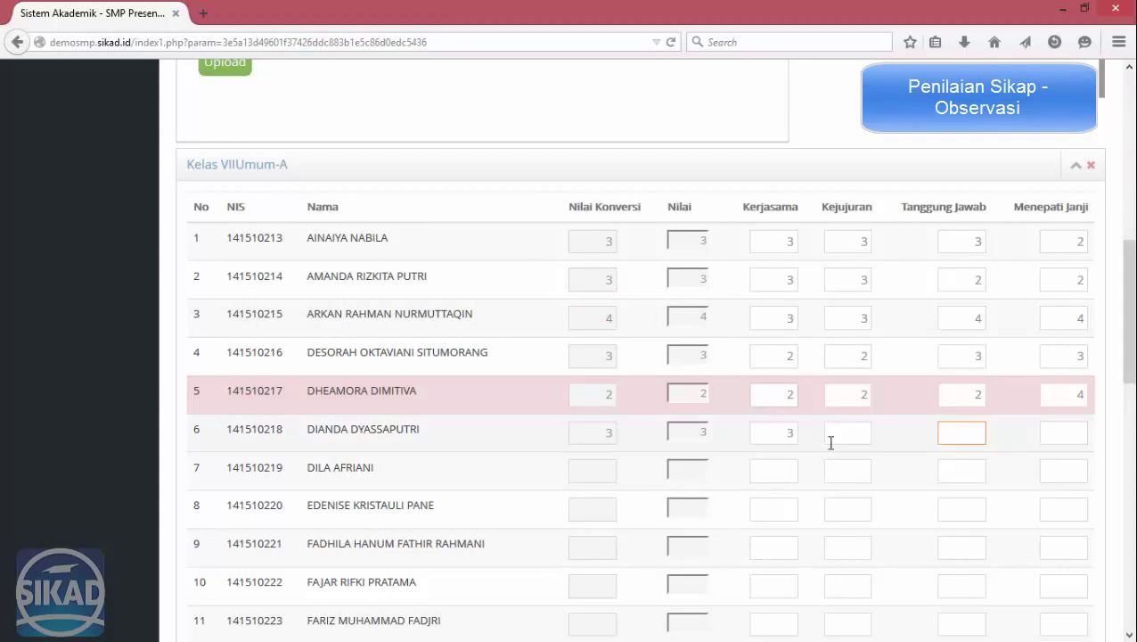
left_click(847, 433)
type("44")
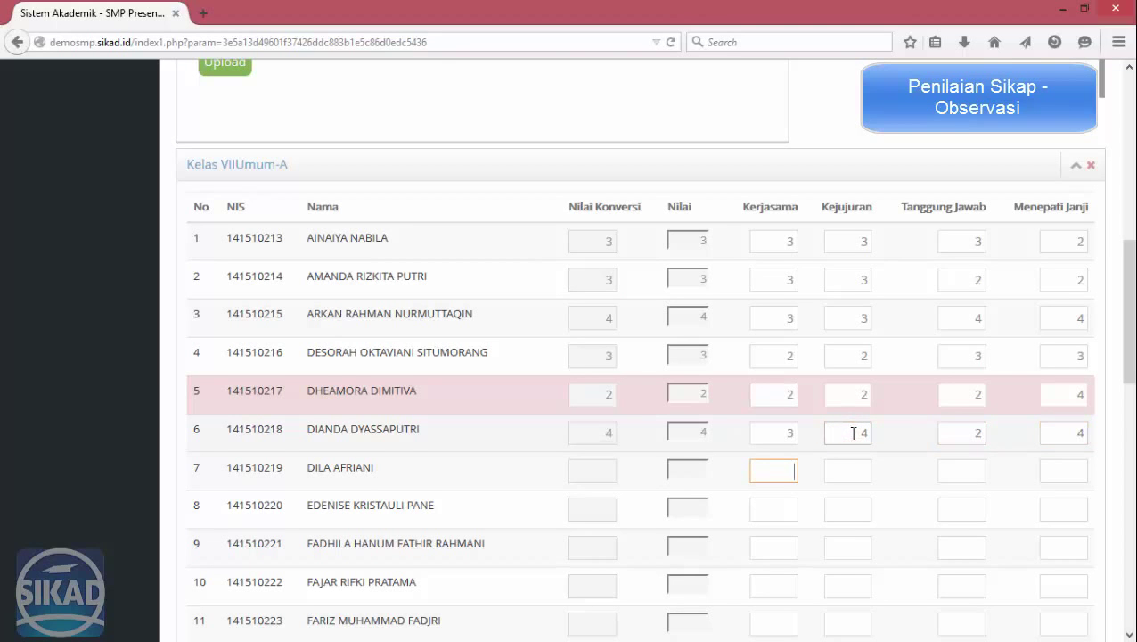
scroll(853, 433, "down", 10)
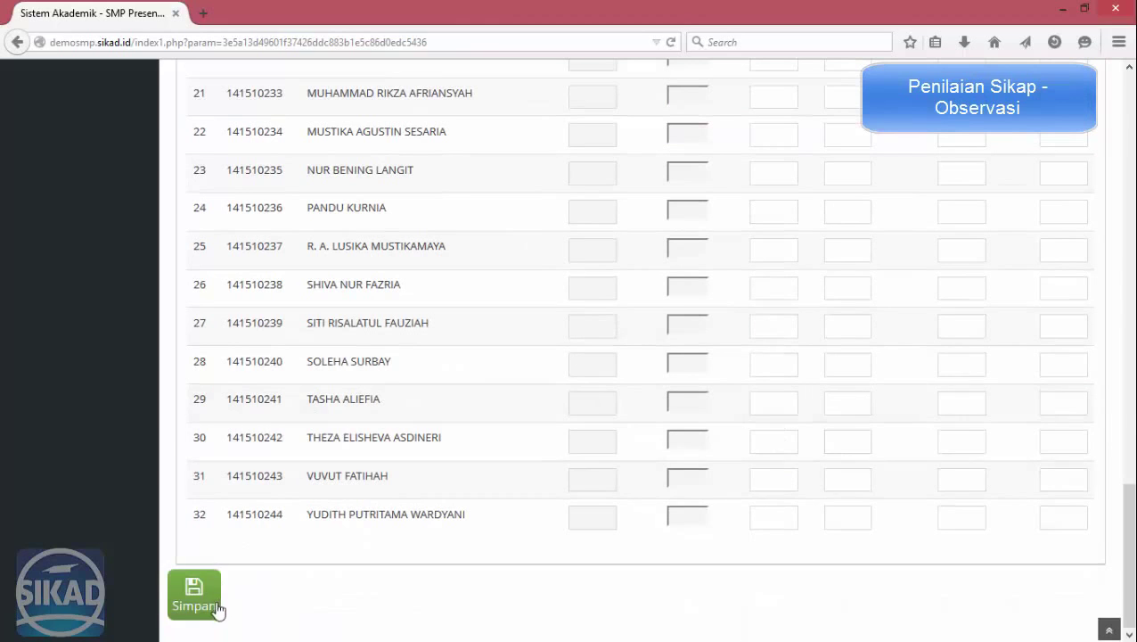
left_click(216, 609)
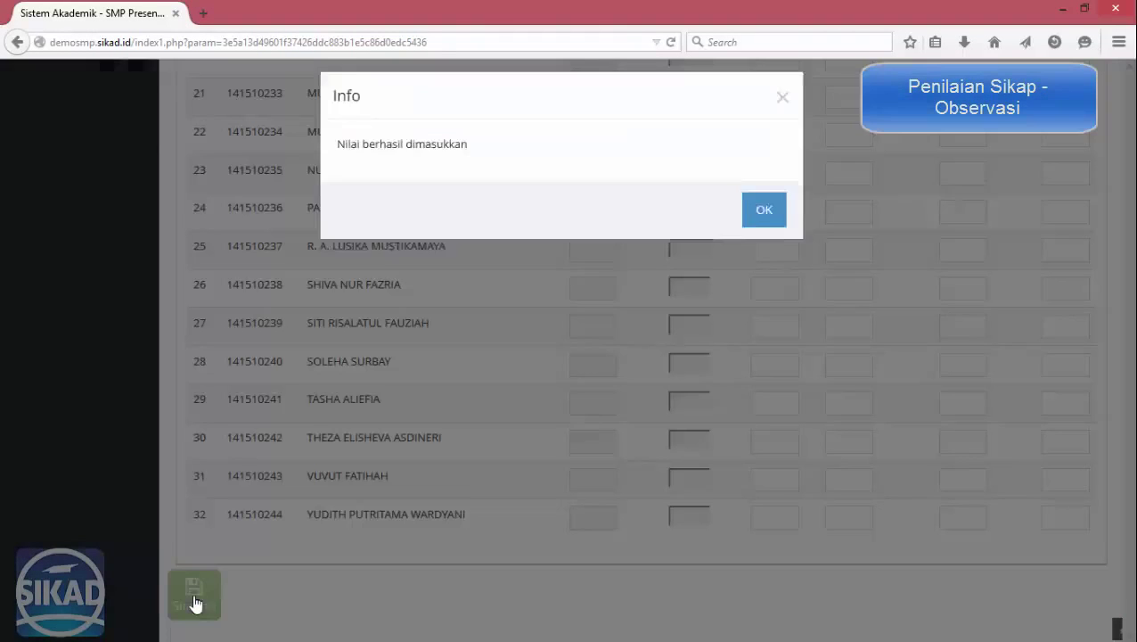
left_click(763, 218)
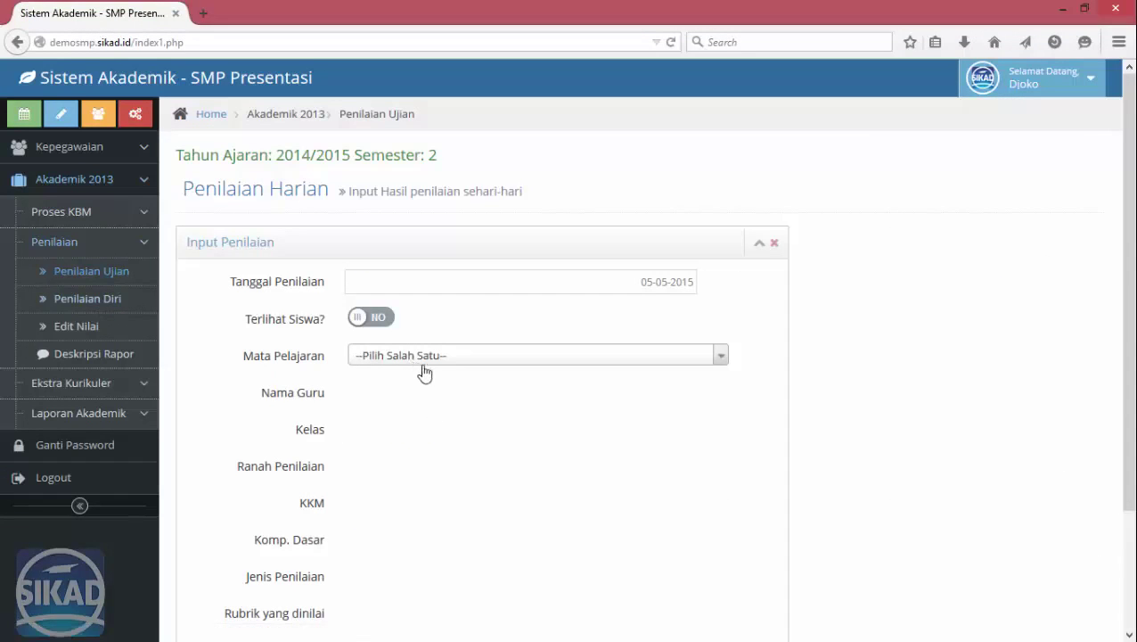
Choose MATEMATIKA (A), the teacher, class VII-A and the Ulangan assessment domain.
left_click(379, 355)
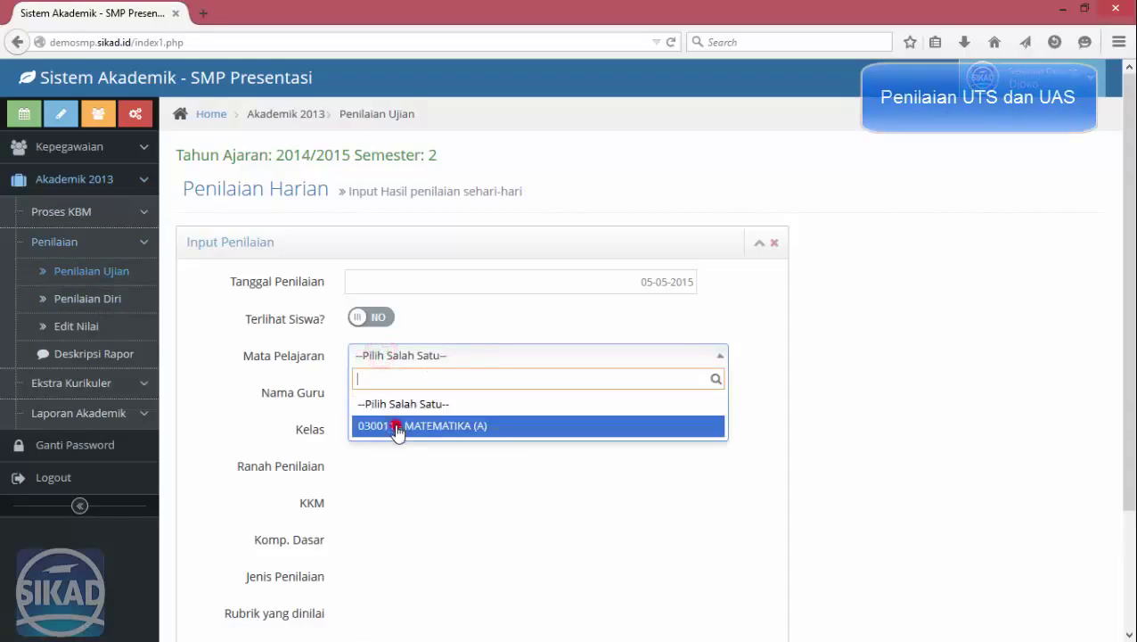
left_click(383, 426)
left_click(392, 393)
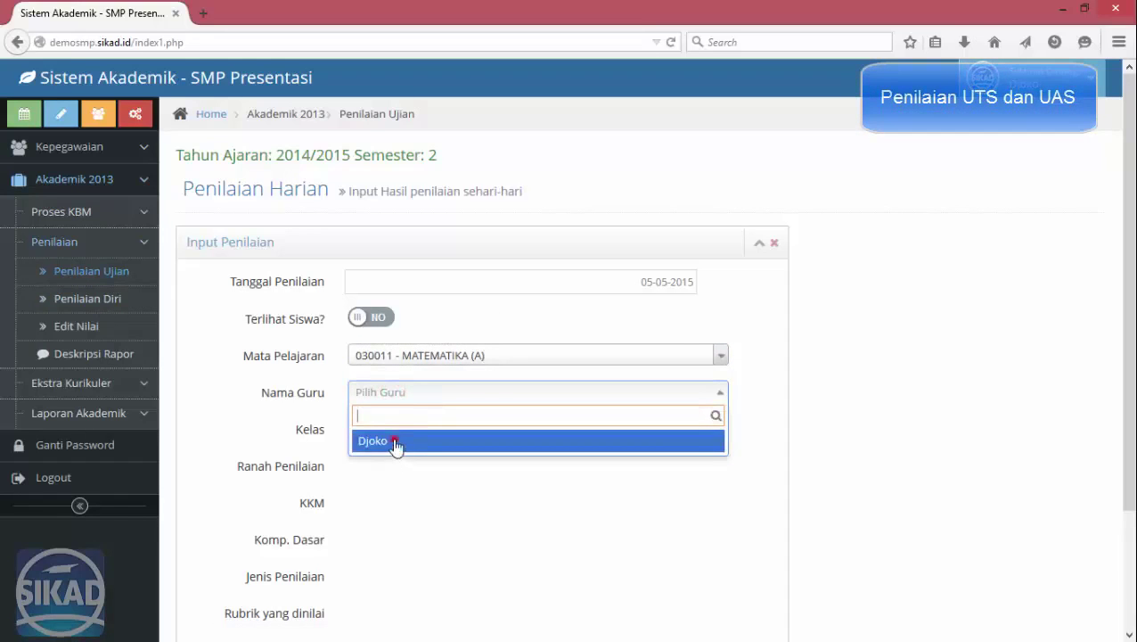
left_click(394, 437)
left_click(392, 427)
left_click(403, 459)
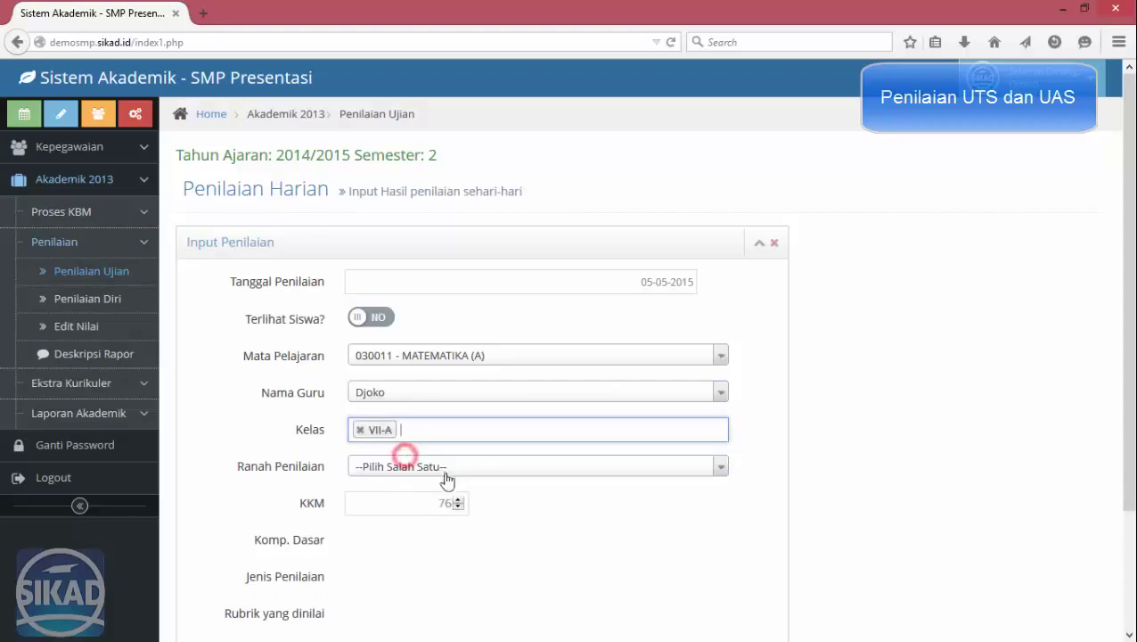
left_click(400, 466)
left_click(398, 537)
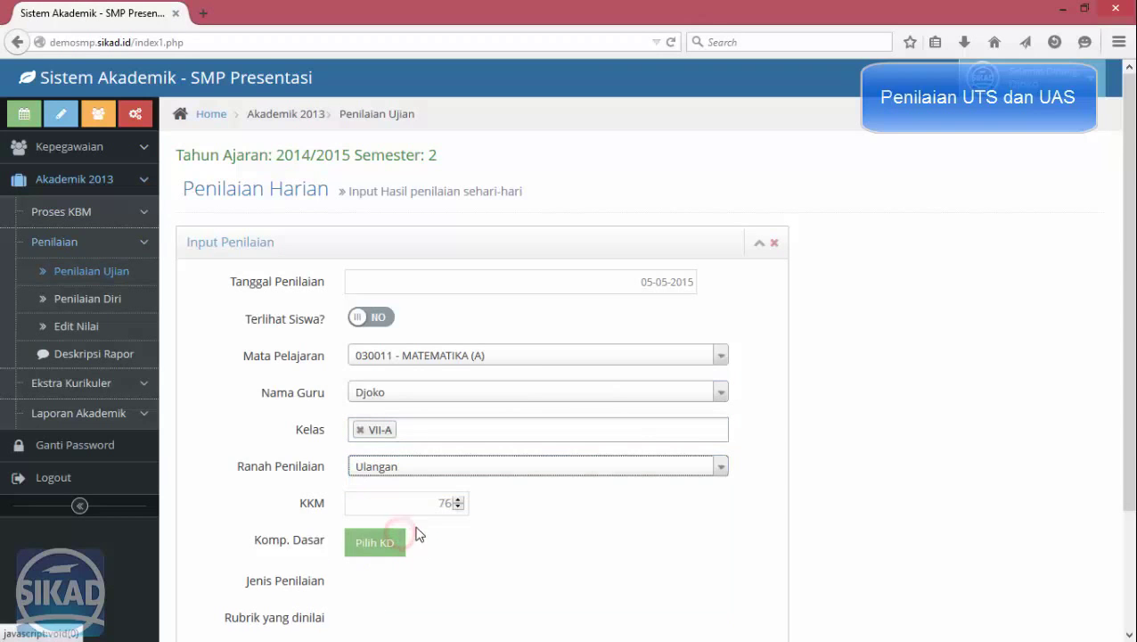
Tick competency 1, choose UTS with the Nilai Tunggal rubric, and load the students.
left_click(381, 541)
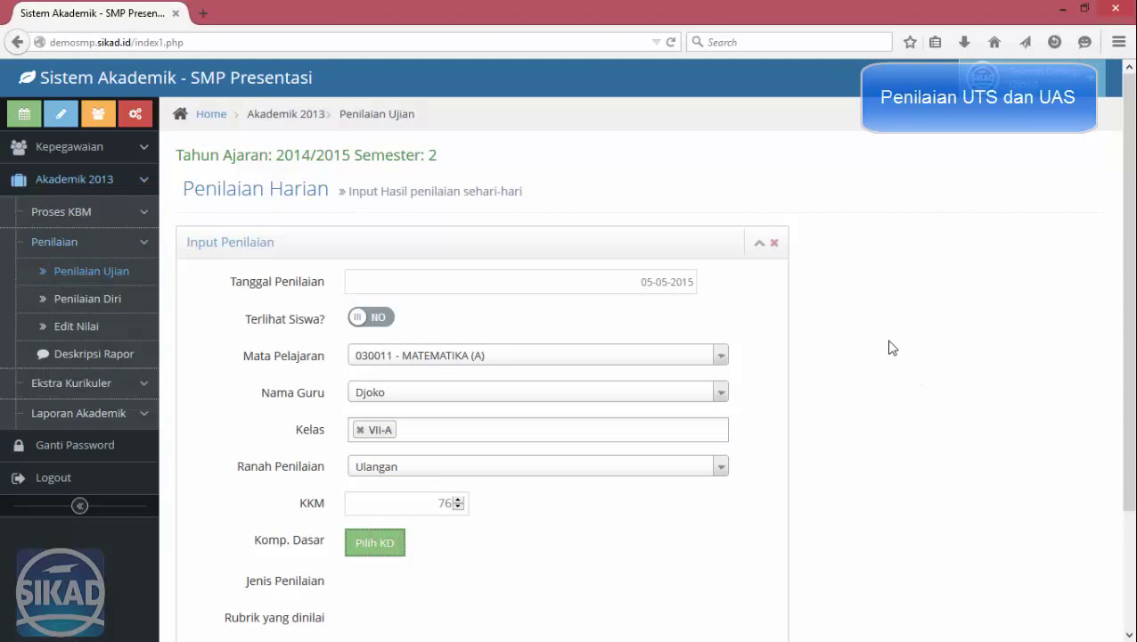
left_click(379, 544)
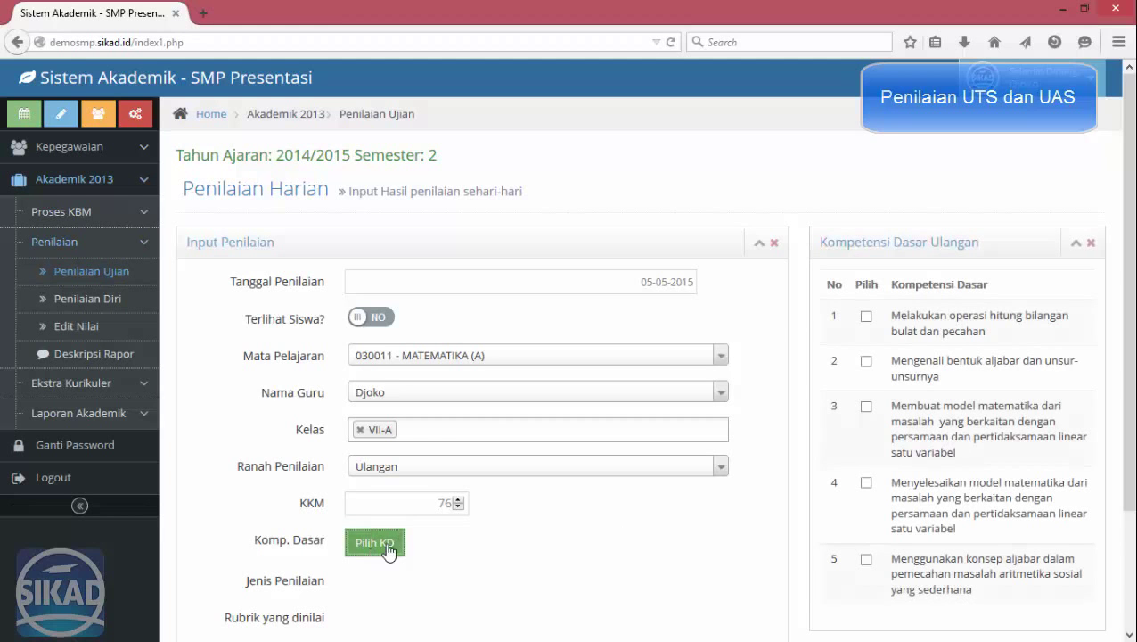
left_click(865, 317)
scroll(781, 406, "down", 3)
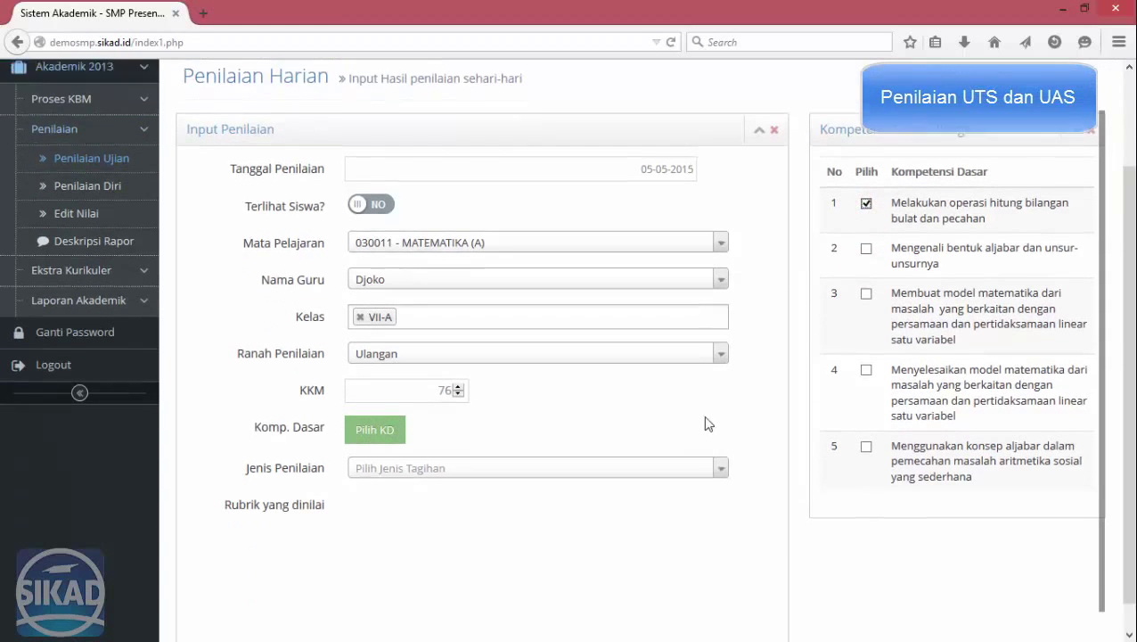
left_click(381, 437)
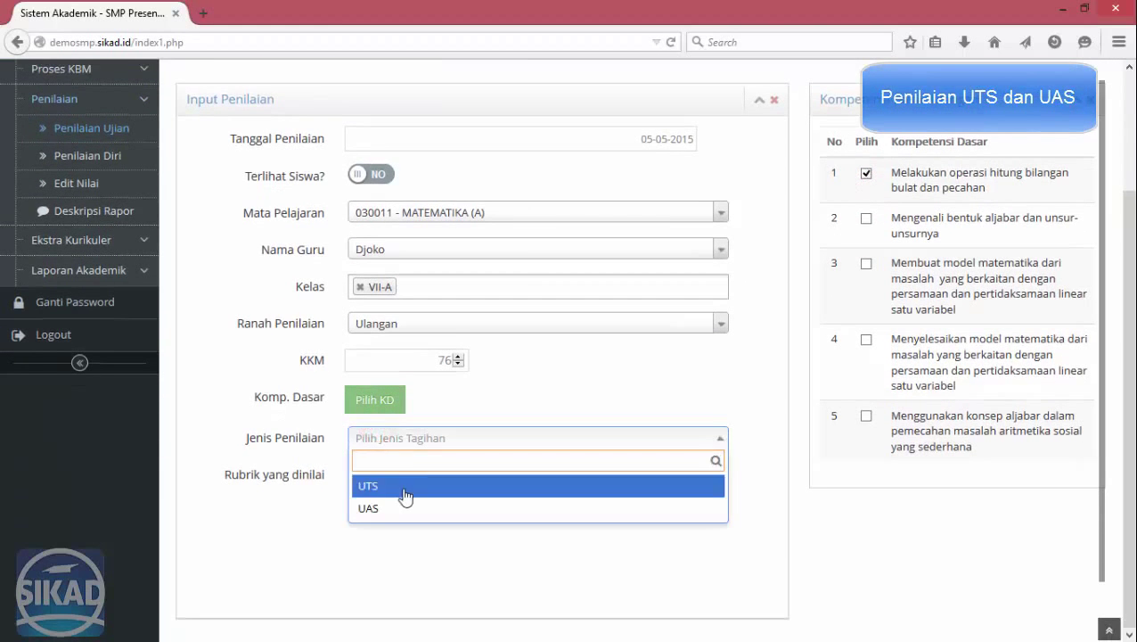
left_click(405, 489)
left_click(417, 469)
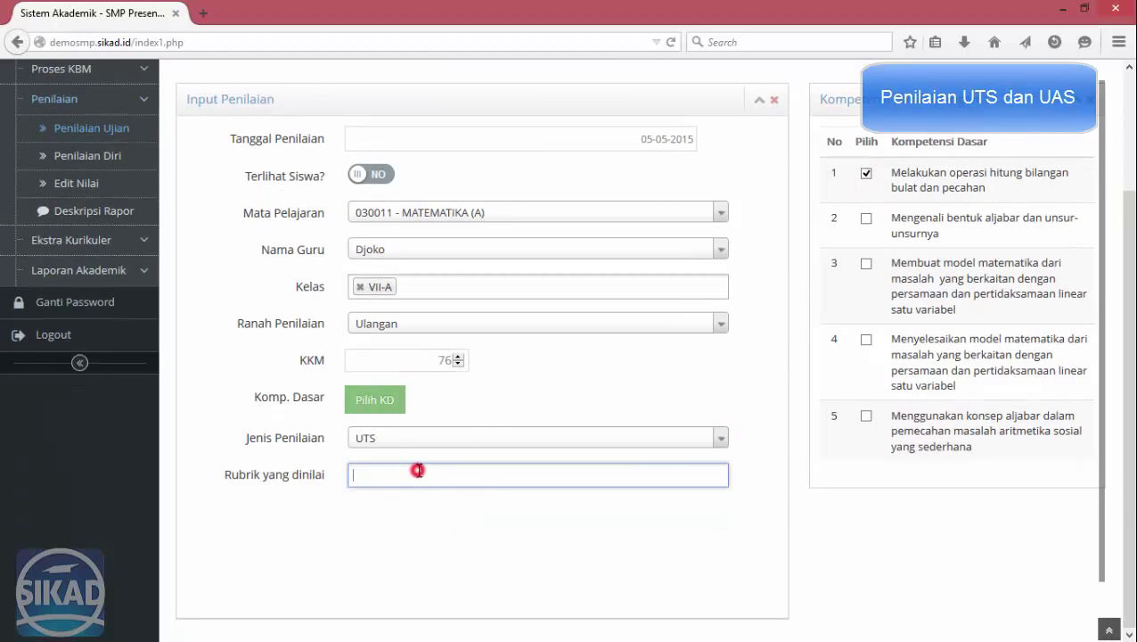
left_click(410, 498)
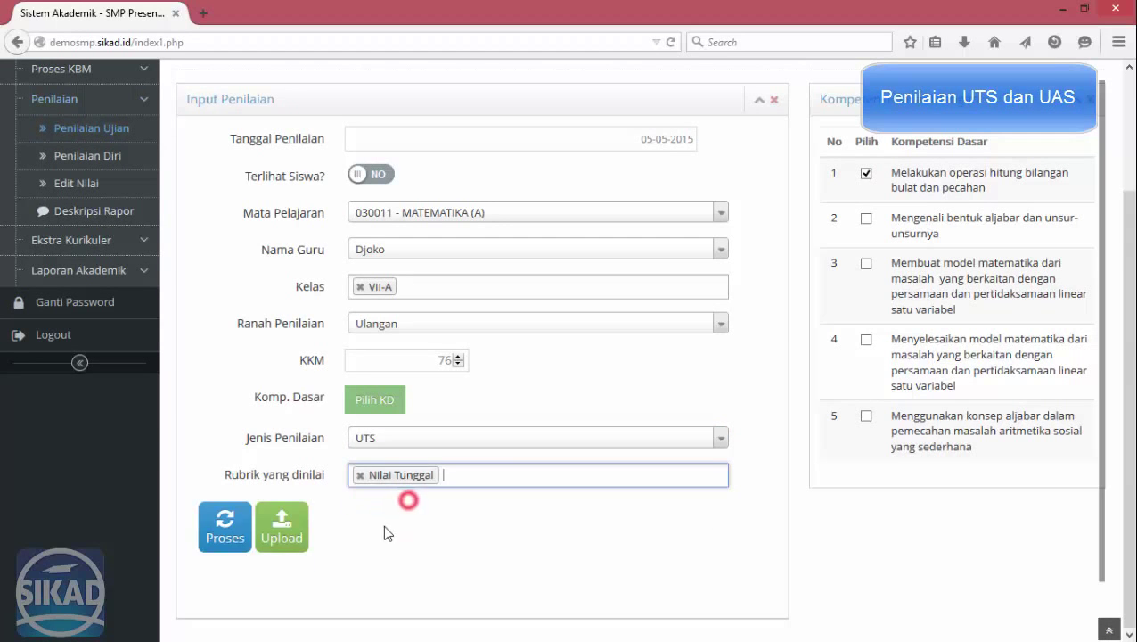
left_click(222, 526)
Enter UTS scores 75, 85, 65, 85 and 75 for the first VII-A students.
left_click(1045, 336)
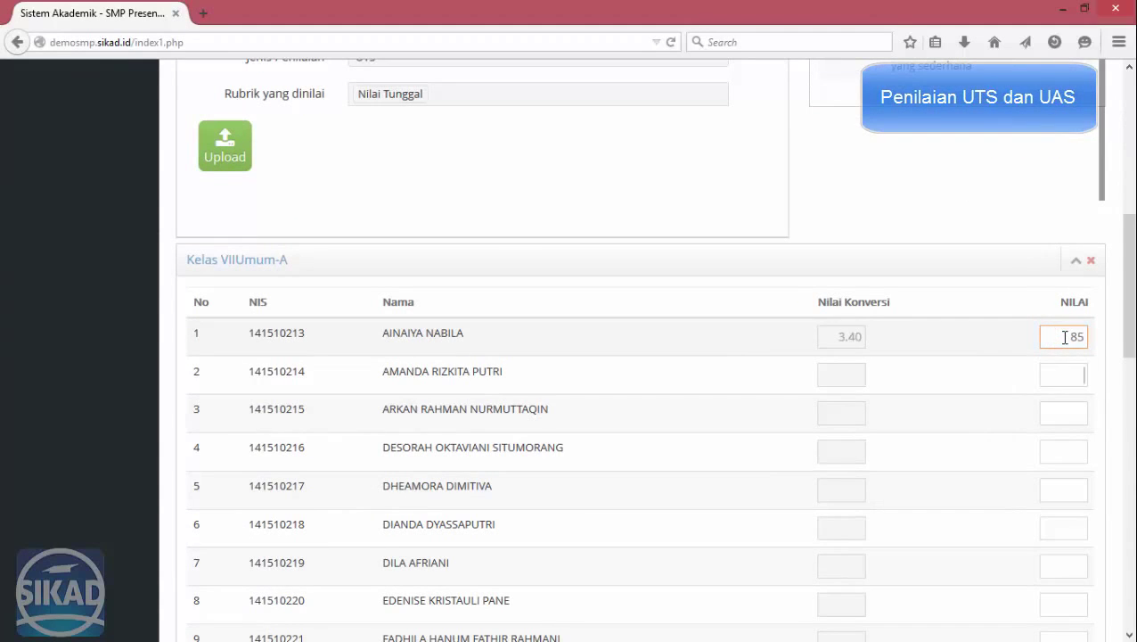
type("75")
key("Tab")
type("85")
key("Tab")
type("65")
key("Tab")
type("85")
key("Tab")
type("7")
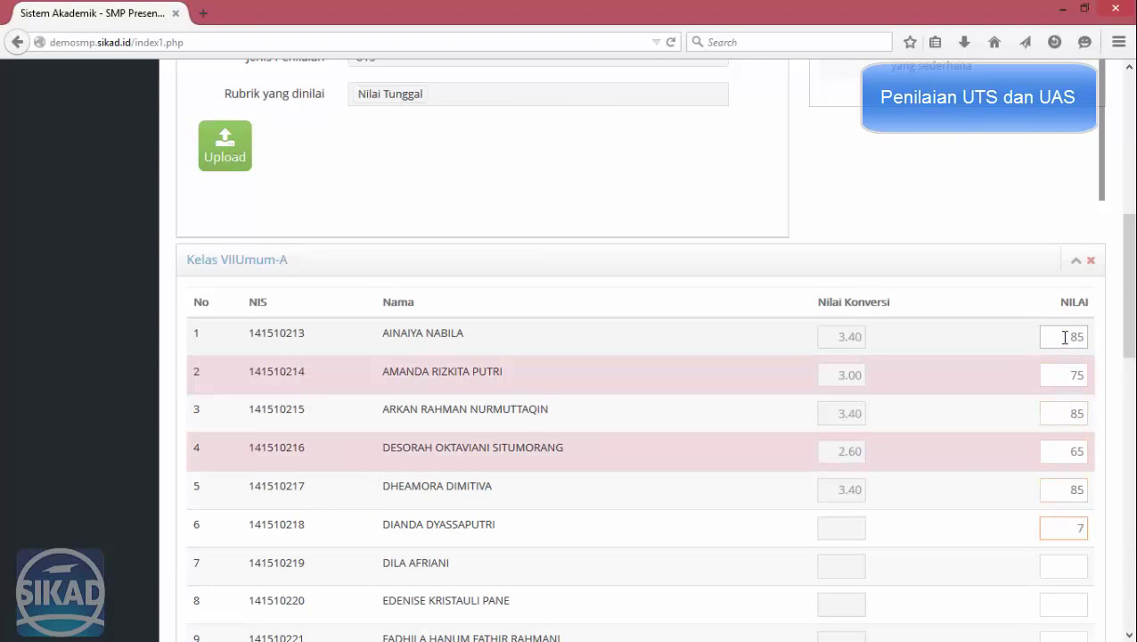
type("5")
key("Tab")
scroll(257, 570, "down", 10)
Save the UTS scores and acknowledge the 'Nilai berhasil dimasukkan' confirmation.
left_click(208, 594)
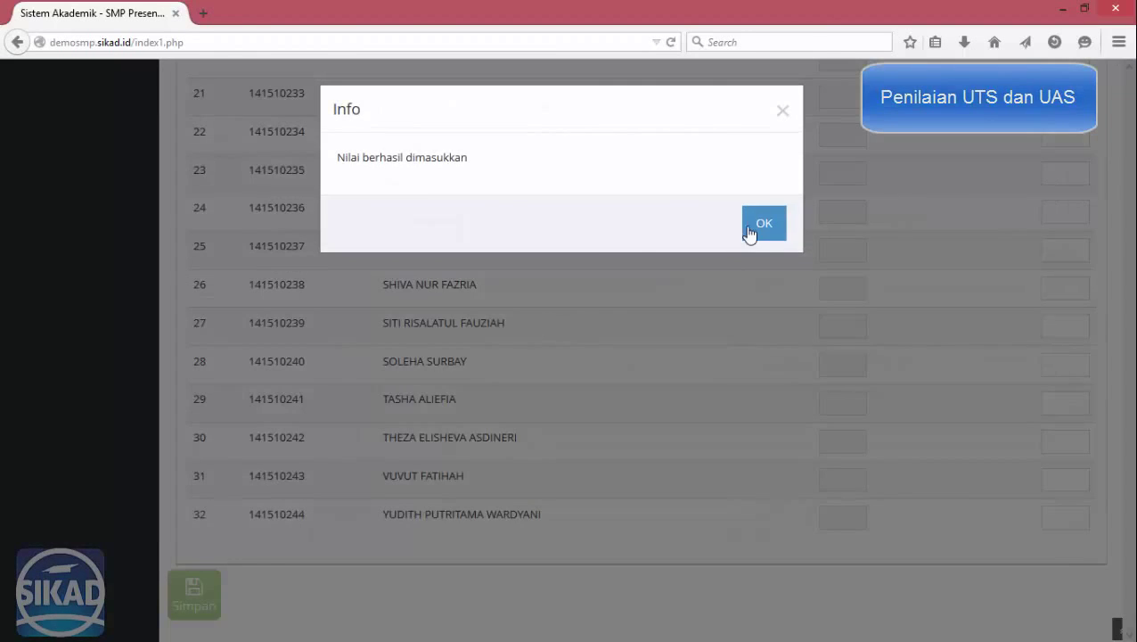
left_click(763, 225)
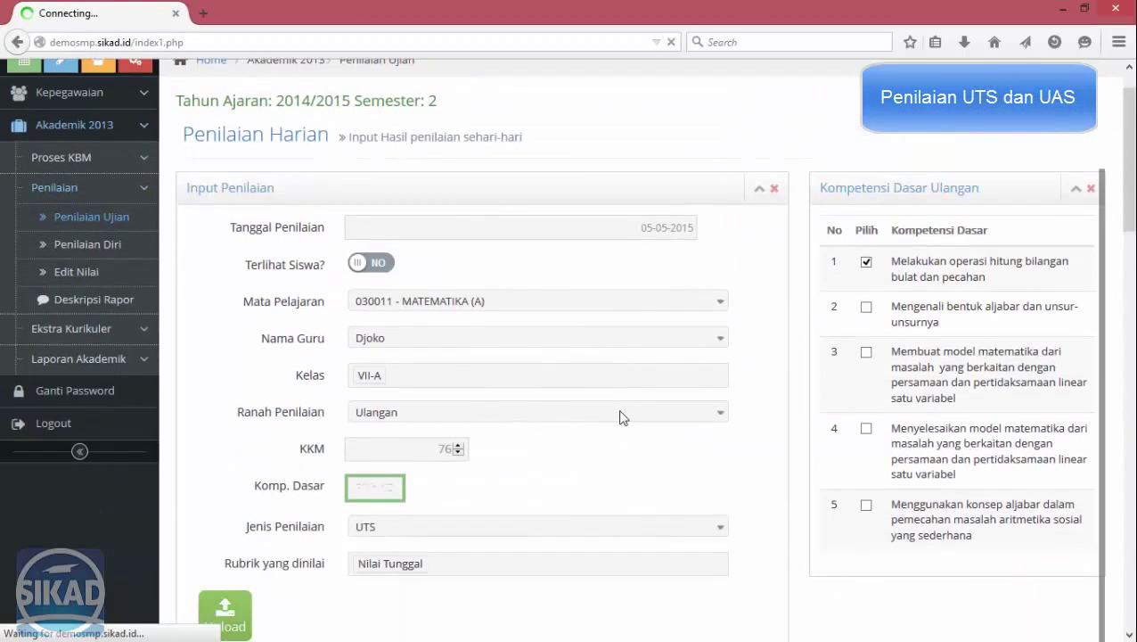
scroll(623, 418, "down", 3)
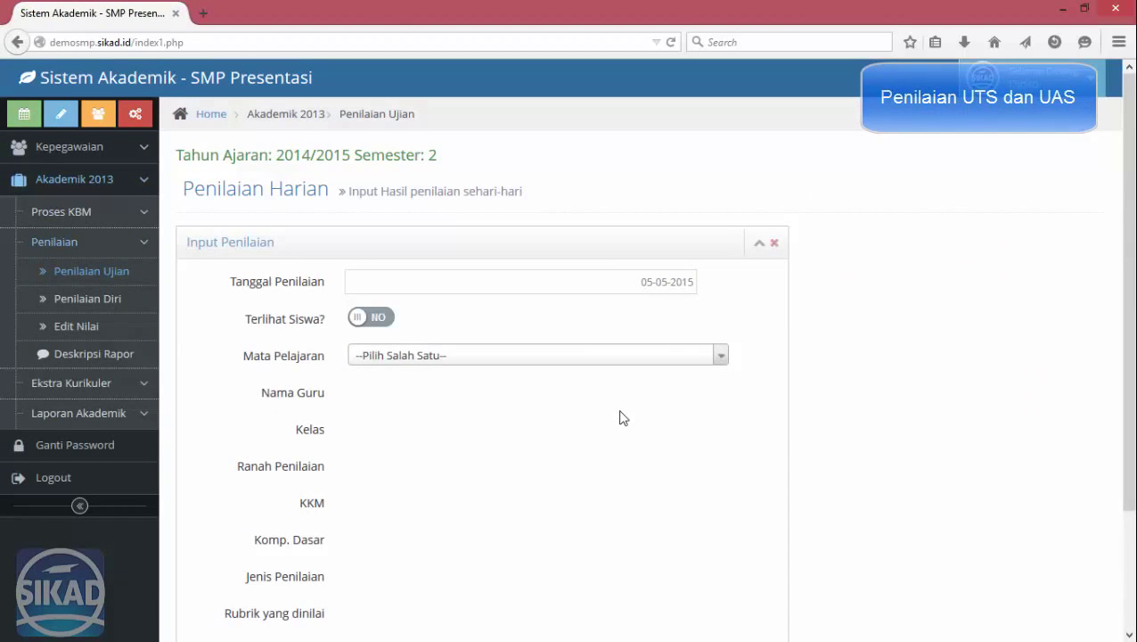
Choose subject 030011 - MATEMATIKA (A), the teacher, class VII-A and the Ulangan domain.
left_click(485, 356)
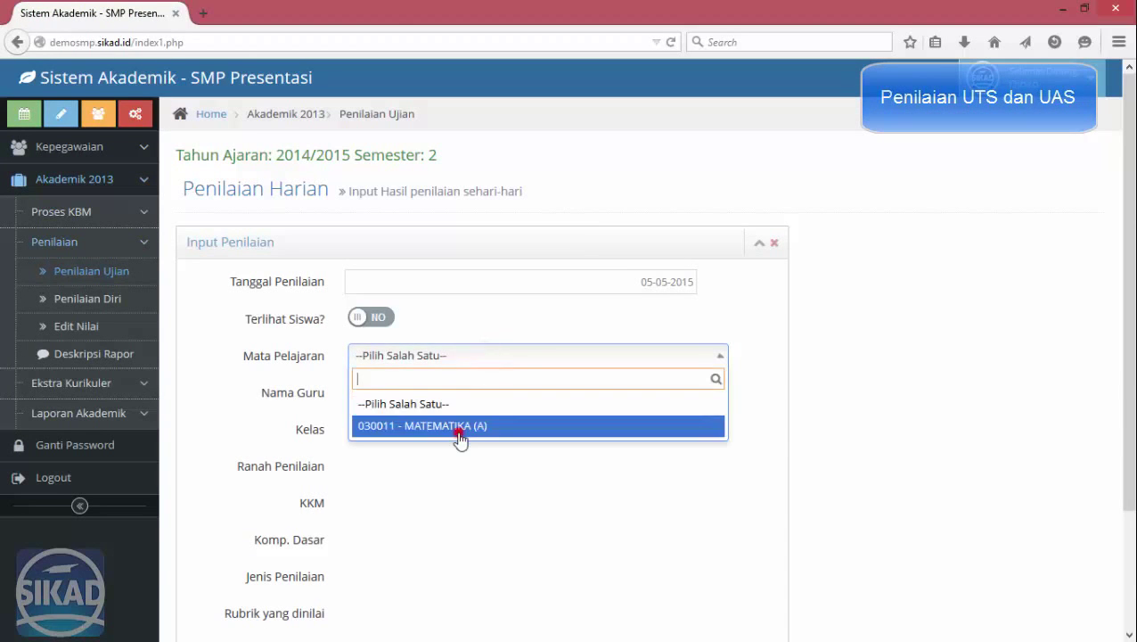
left_click(458, 430)
left_click(446, 397)
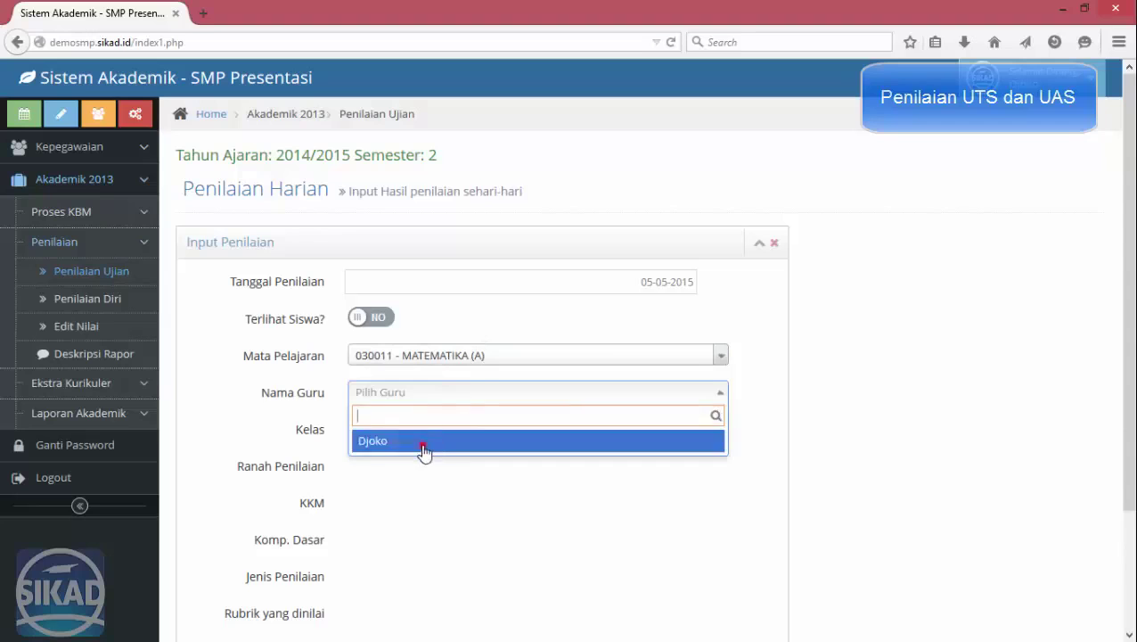
left_click(423, 443)
left_click(500, 432)
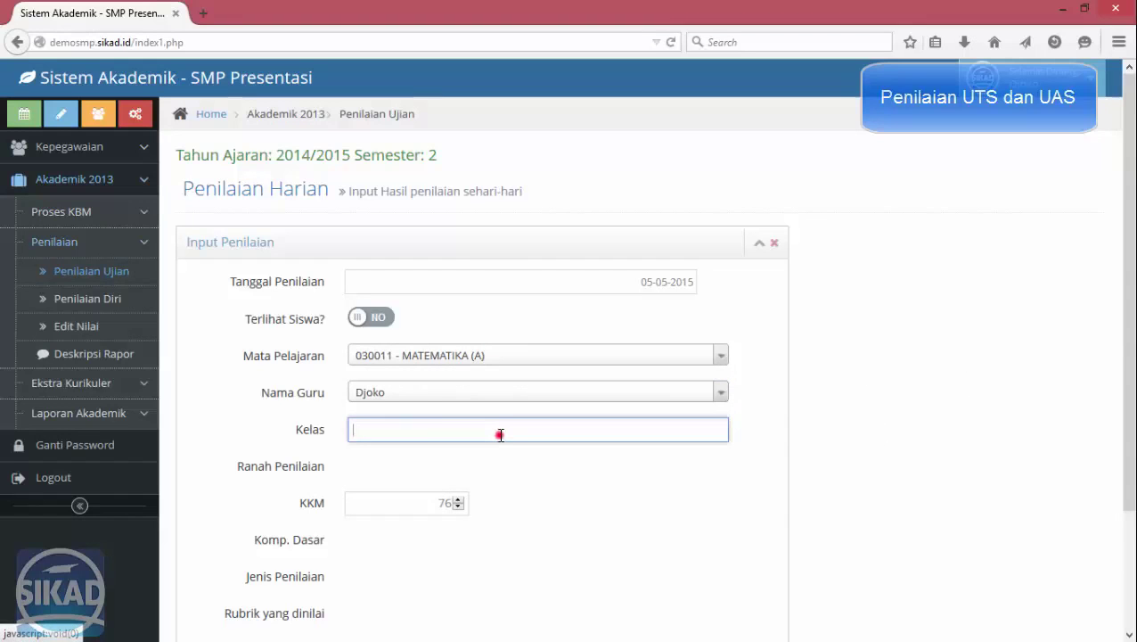
left_click(407, 455)
left_click(624, 466)
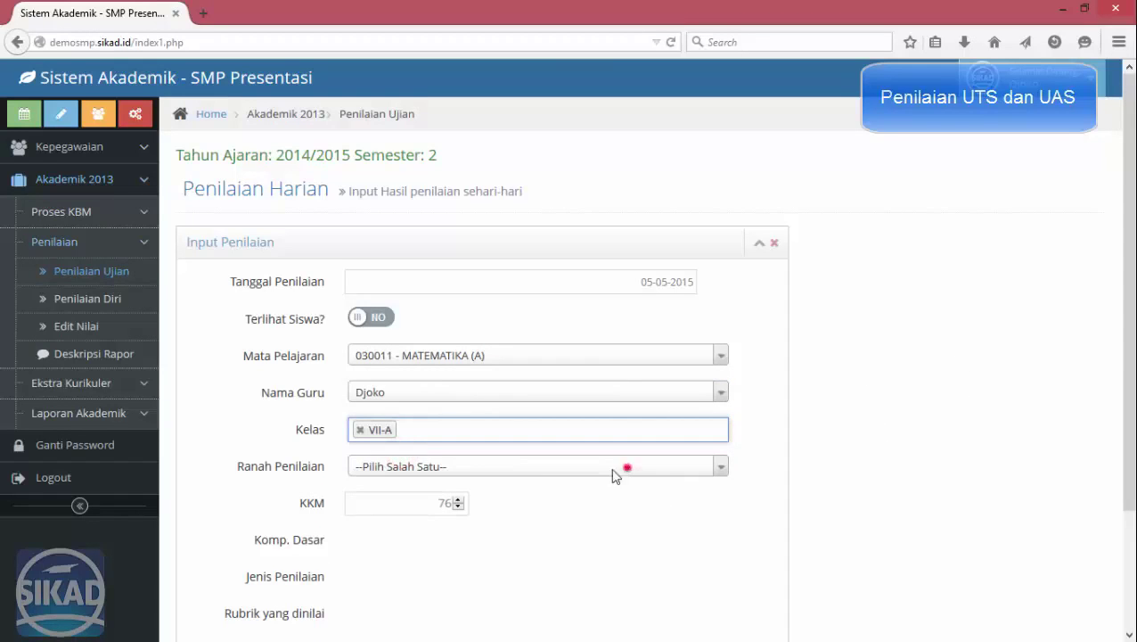
left_click(410, 537)
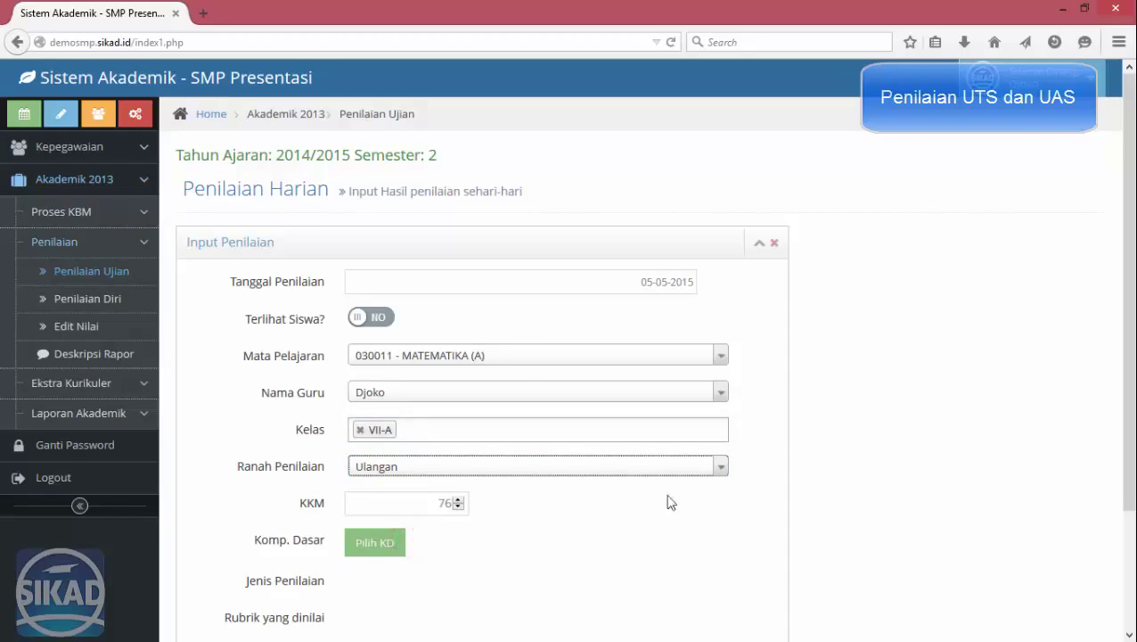
Tick KD 1, set type UAS and rubric Nilai Tunggal, then process to load the score table.
left_click(392, 537)
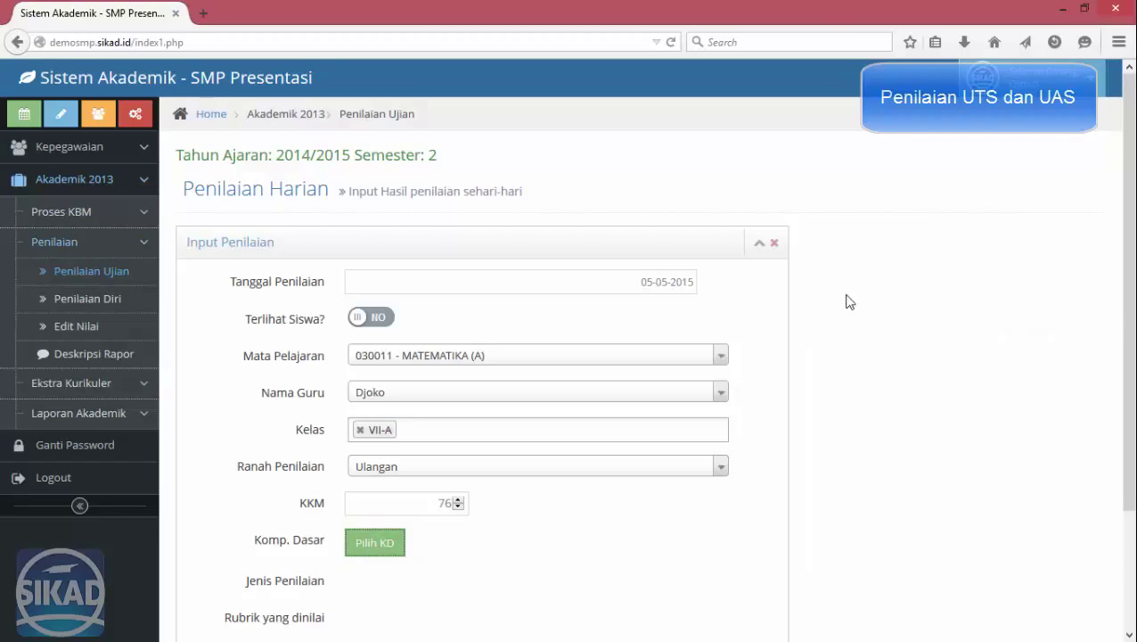
left_click(866, 314)
scroll(384, 423, "down", 3)
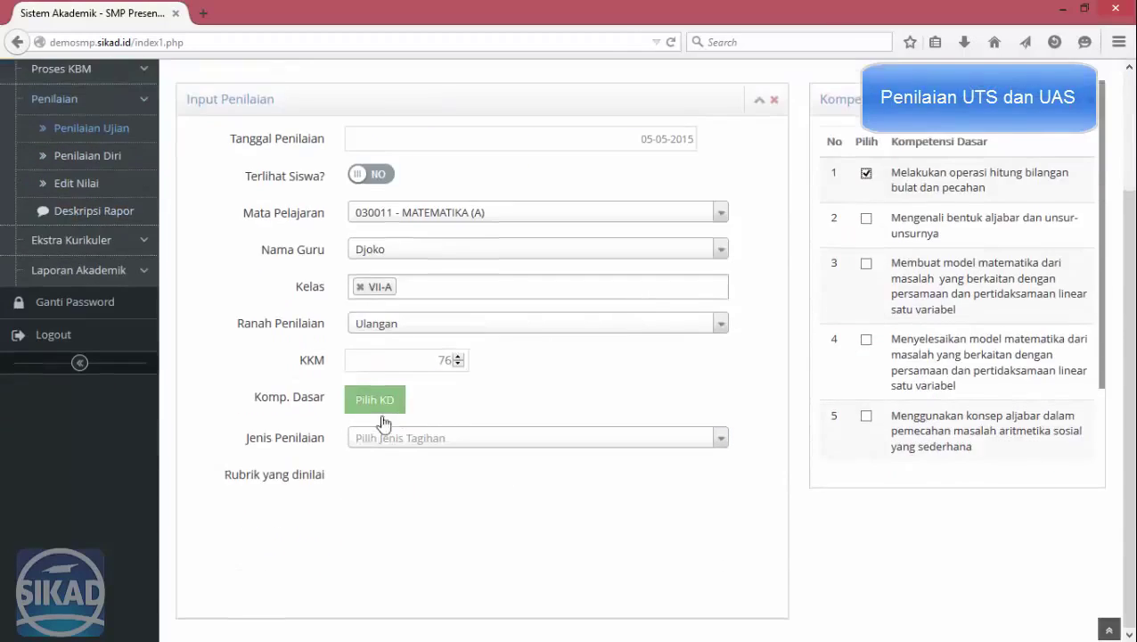
left_click(370, 439)
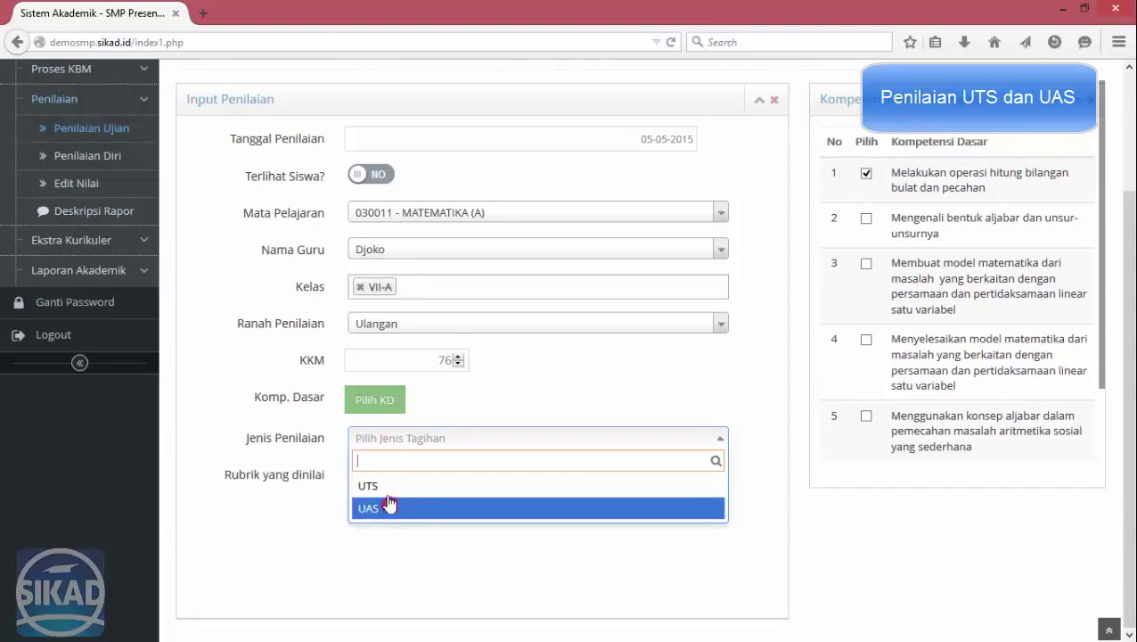
left_click(388, 506)
left_click(389, 477)
left_click(386, 505)
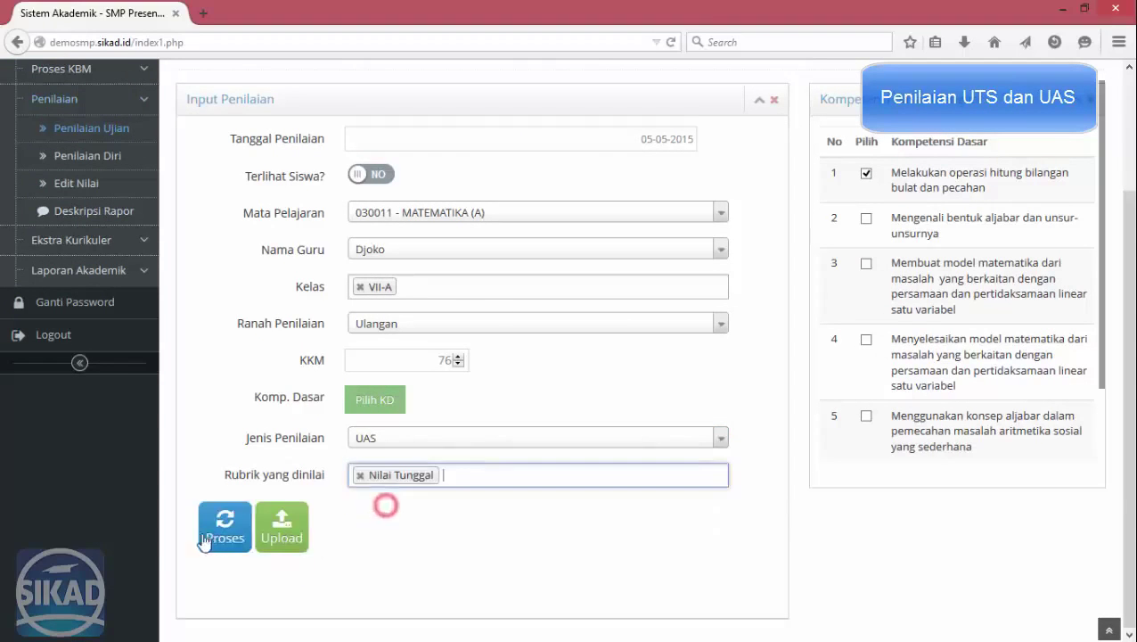
left_click(204, 541)
scroll(688, 453, "down", 5)
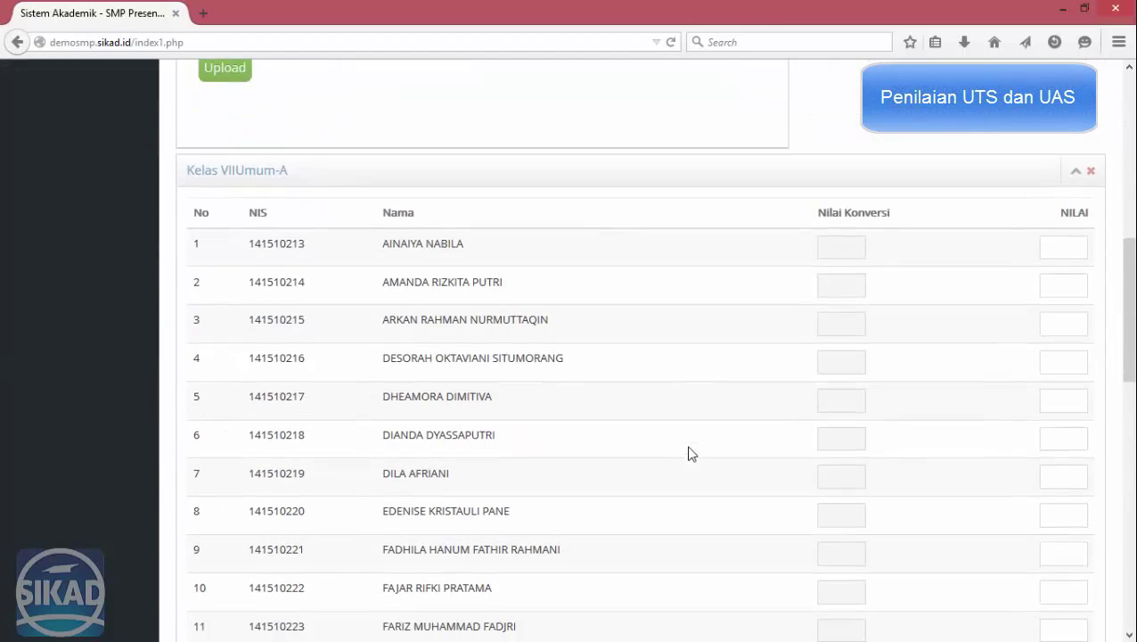
Enter UAS scores 95, 75, 85, 55 and 6 for the VII-A students.
left_click(1065, 241)
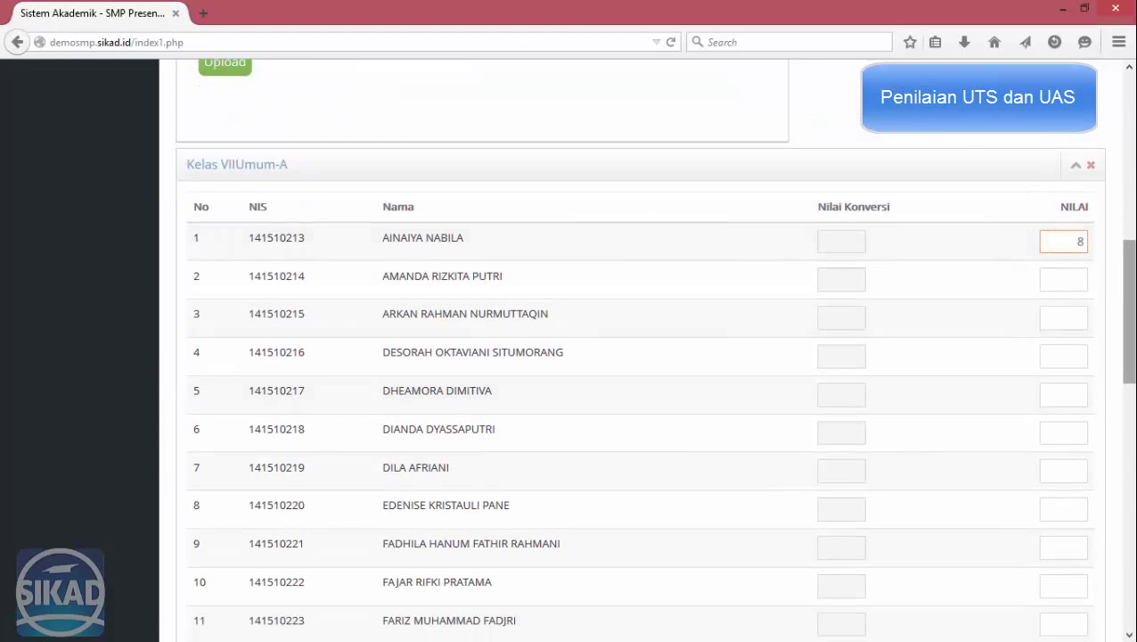
key("Tab")
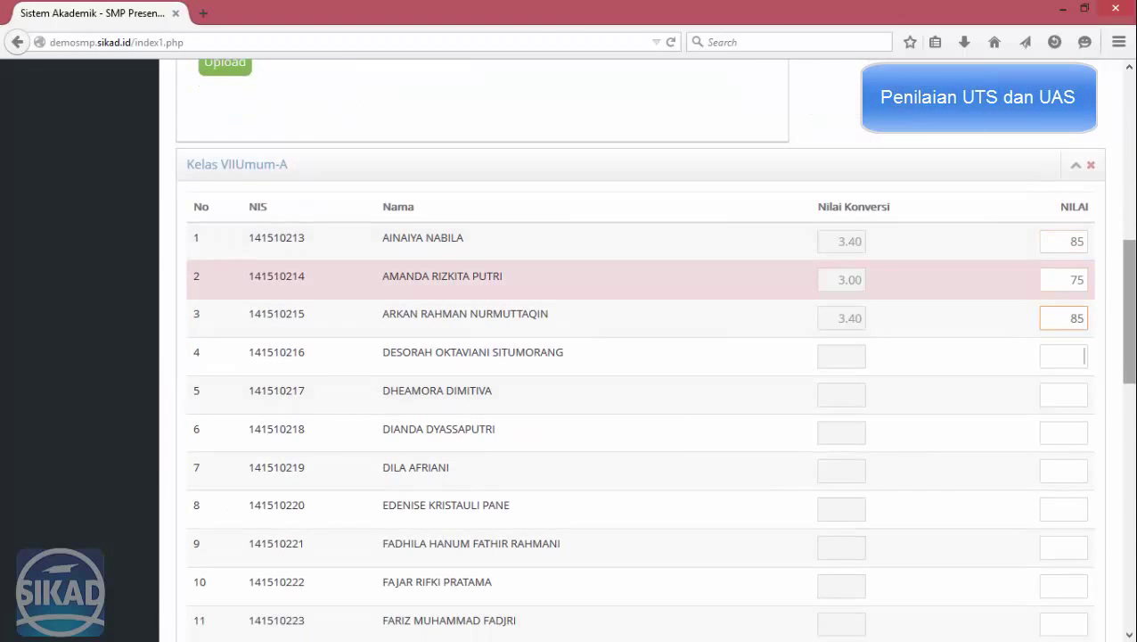
type("95")
key("Tab")
key("Tab")
type("75")
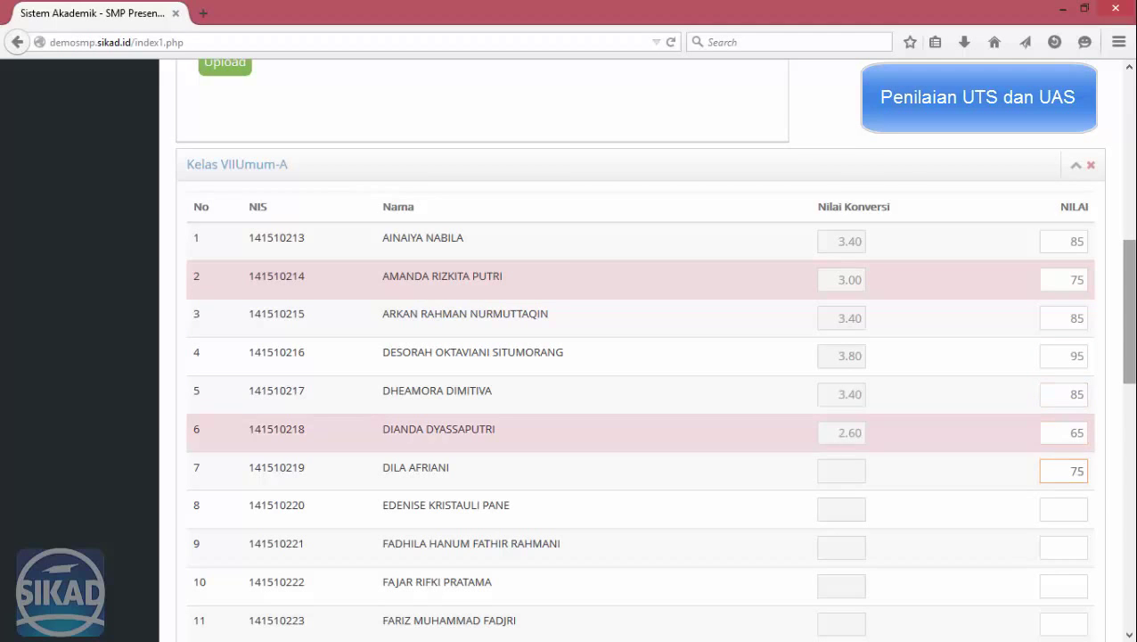
key("Tab")
type("85")
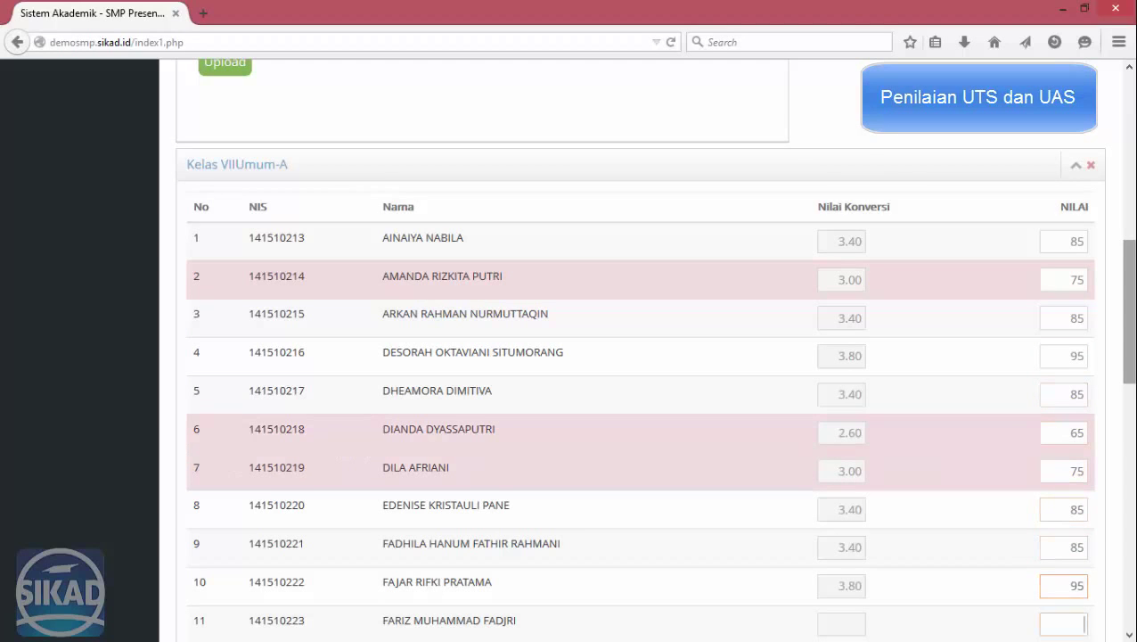
key("Tab")
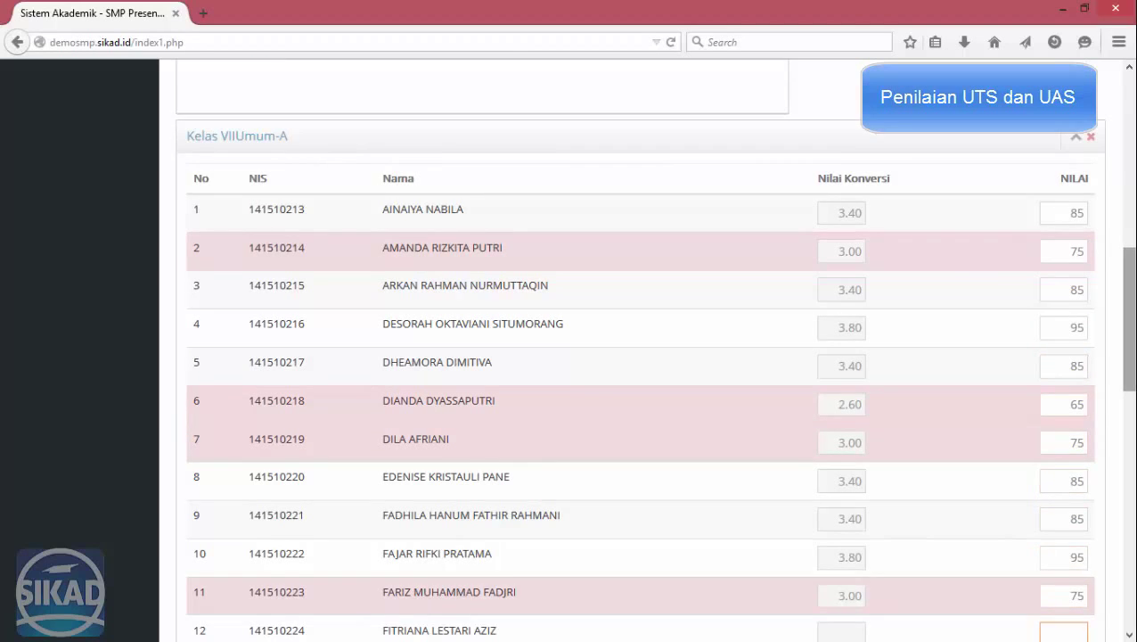
type("55")
key("Tab")
type("6")
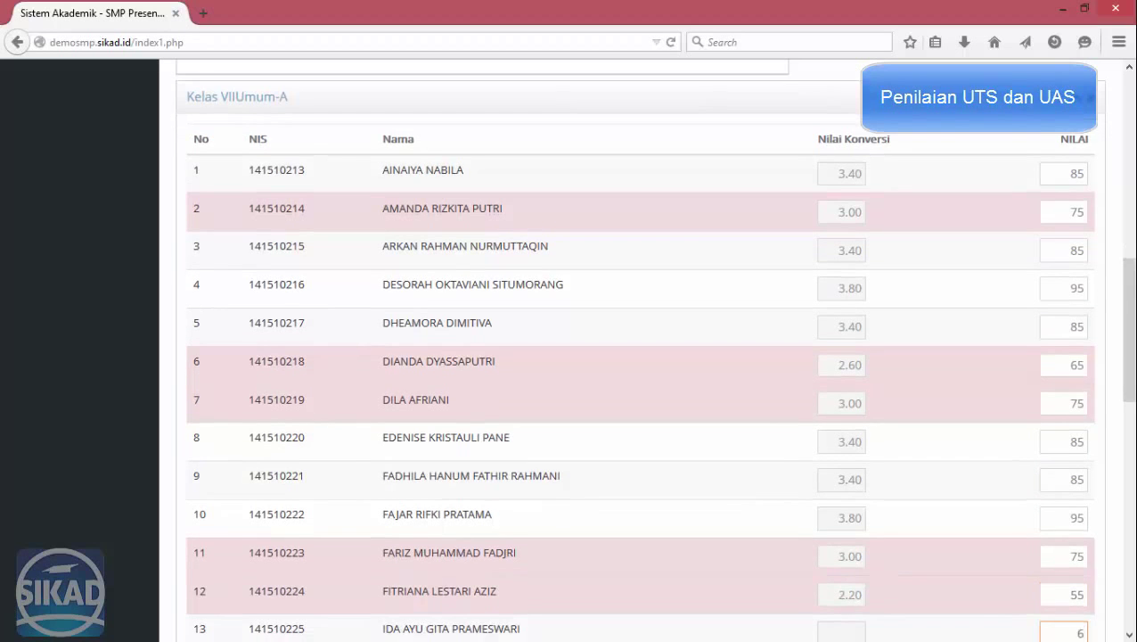
key("Tab")
scroll(589, 264, "up", 6)
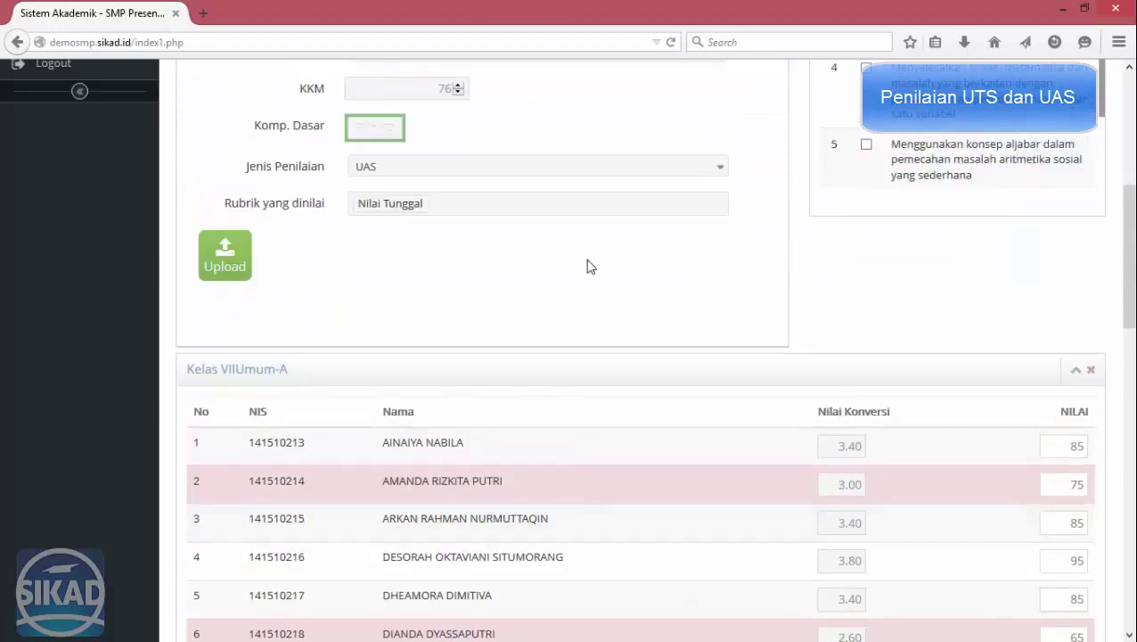
scroll(173, 525, "down", 15)
Save the UAS scores, acknowledge the confirmation and return to the blank Penilaian Harian form.
left_click(202, 594)
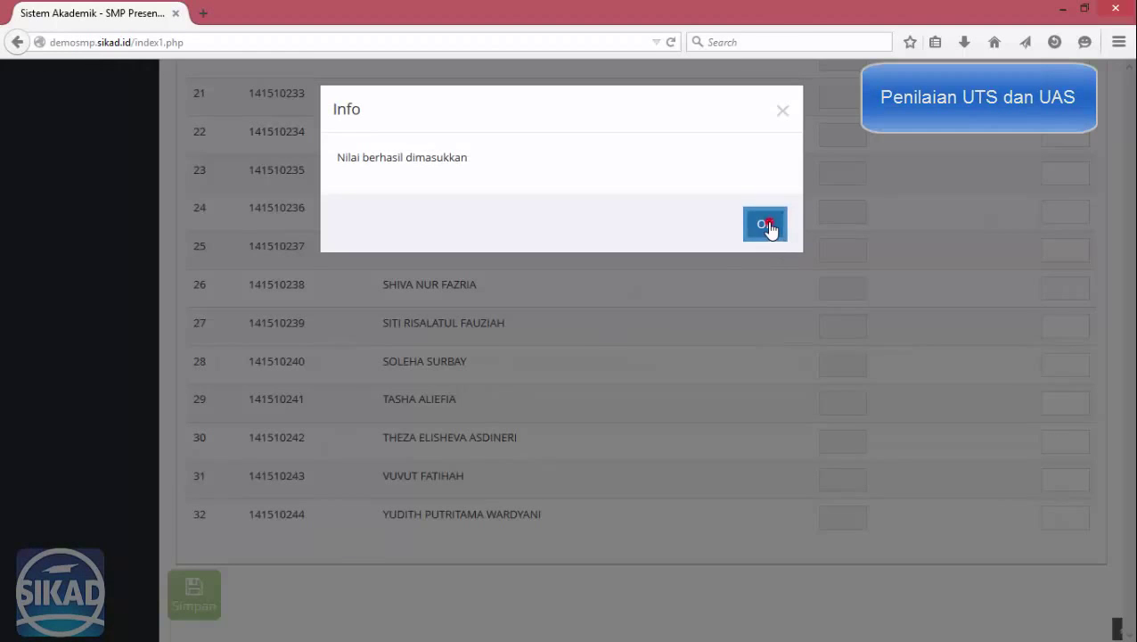
left_click(764, 223)
scroll(475, 385, "up", 8)
scroll(481, 375, "up", 10)
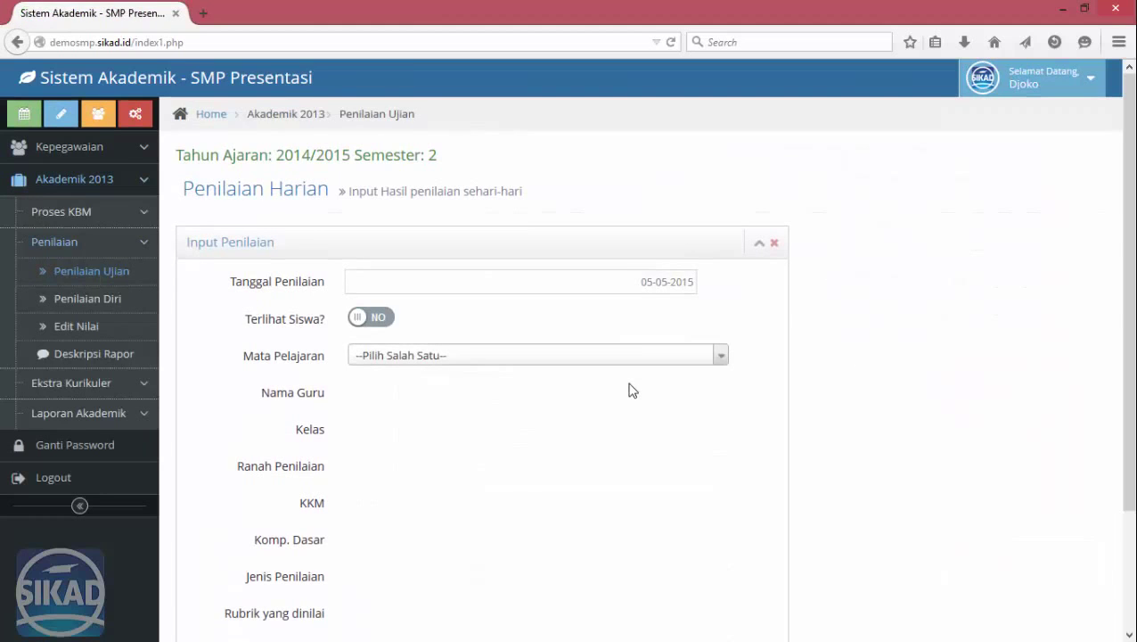
Open the Penilaian Diri page, choose MATEMATIKA (A) and set the option count to 4.
left_click(107, 301)
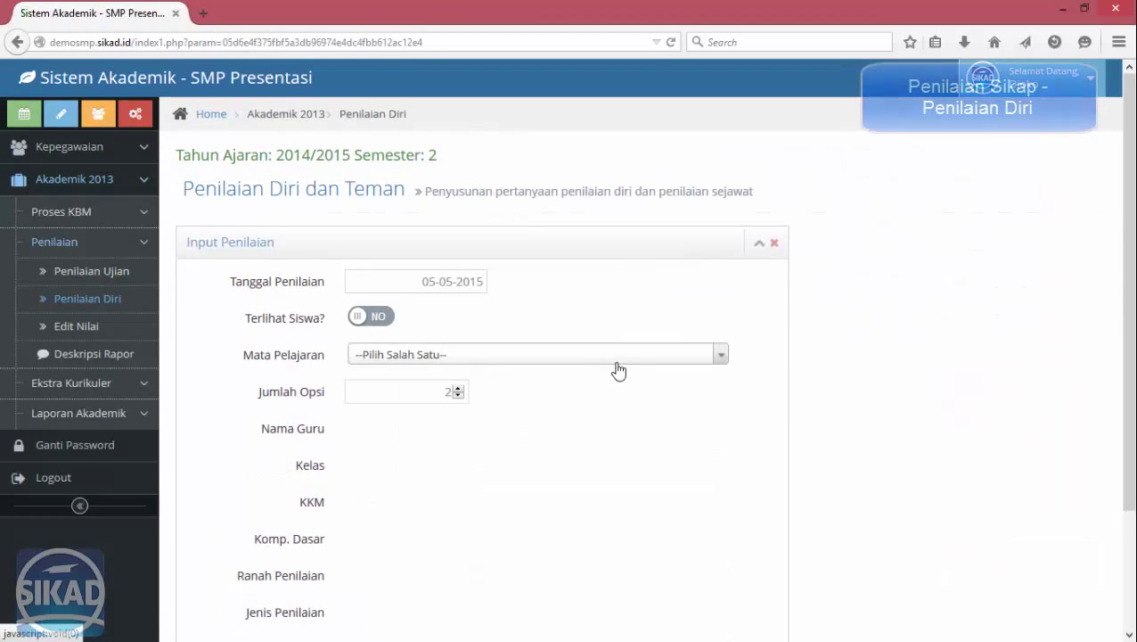
left_click(510, 357)
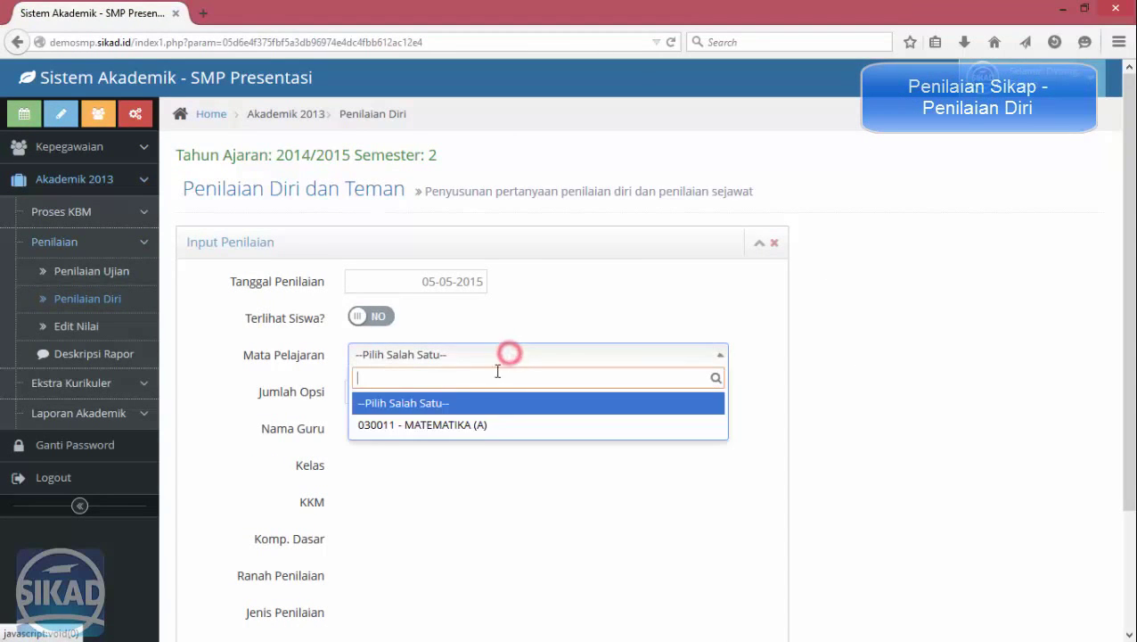
left_click(480, 427)
left_click_drag(425, 390, 490, 391)
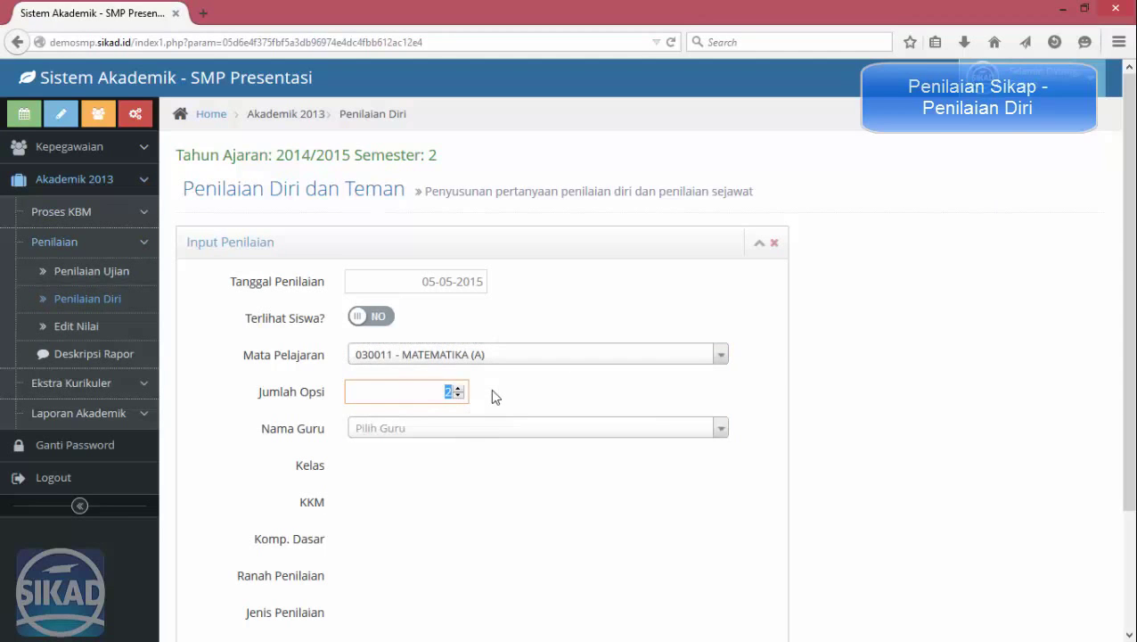
Select the teacher, class VII-A and a KKM of 3.
left_click(448, 429)
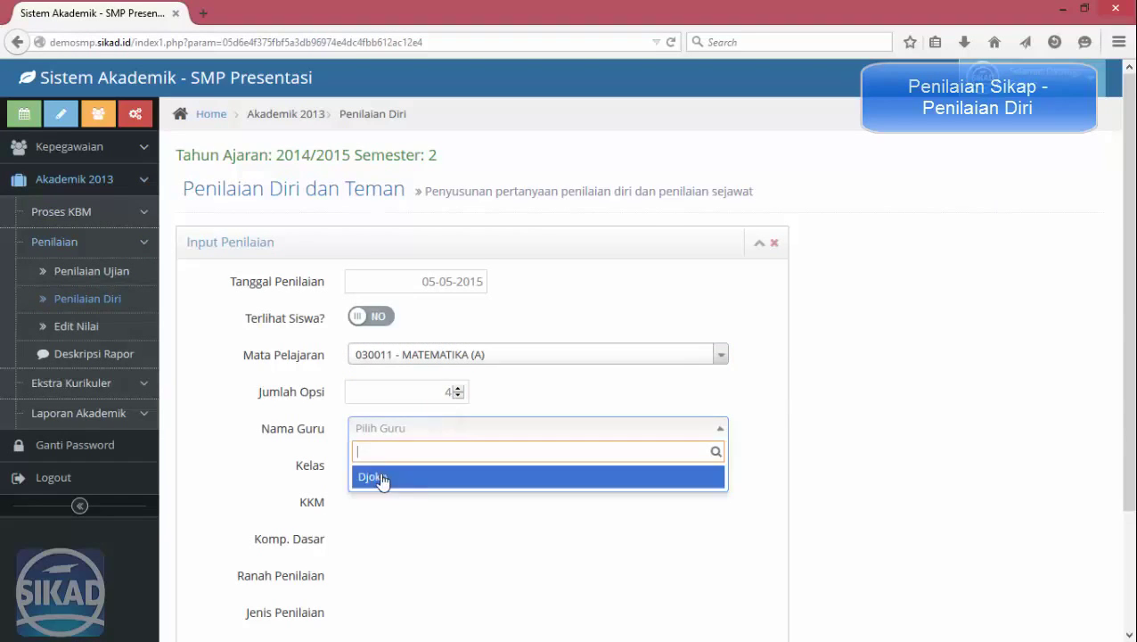
left_click(380, 475)
left_click(393, 467)
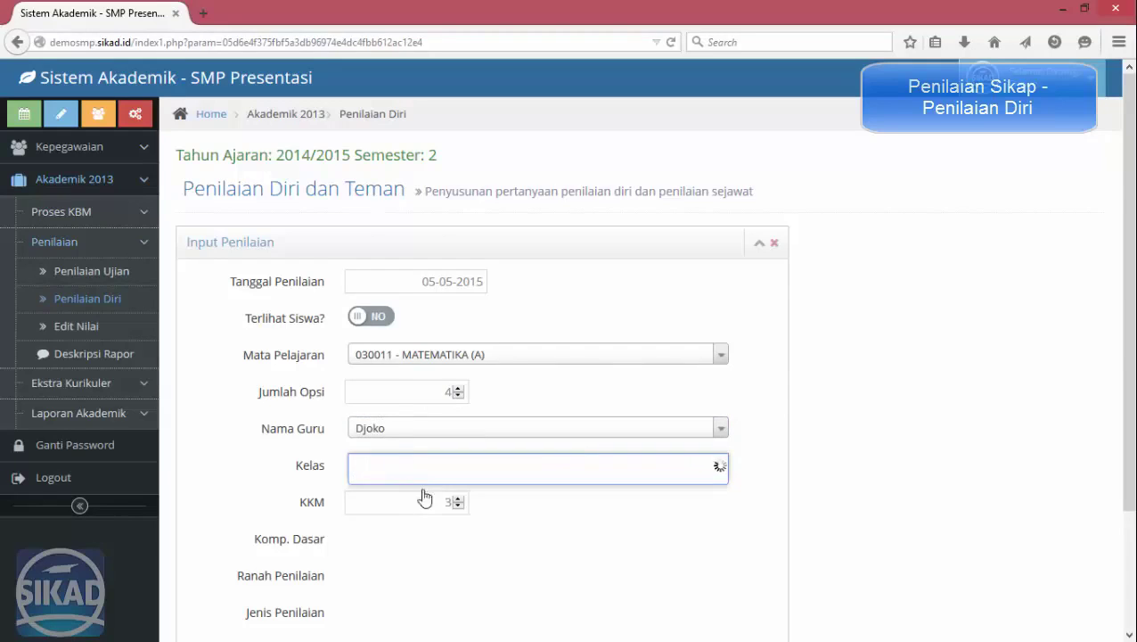
left_click(422, 493)
left_click(439, 503)
type("3")
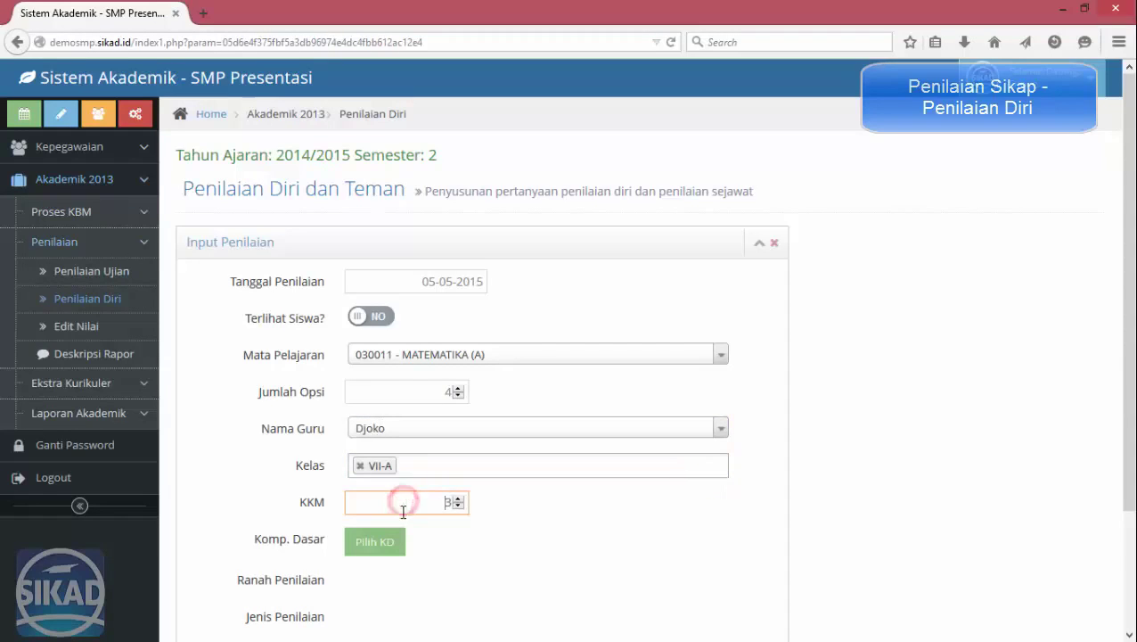
Tick basic competencies 1 and 2, choose Ranah Sikap and Jenis Penilaian diri.
left_click(387, 546)
left_click(866, 316)
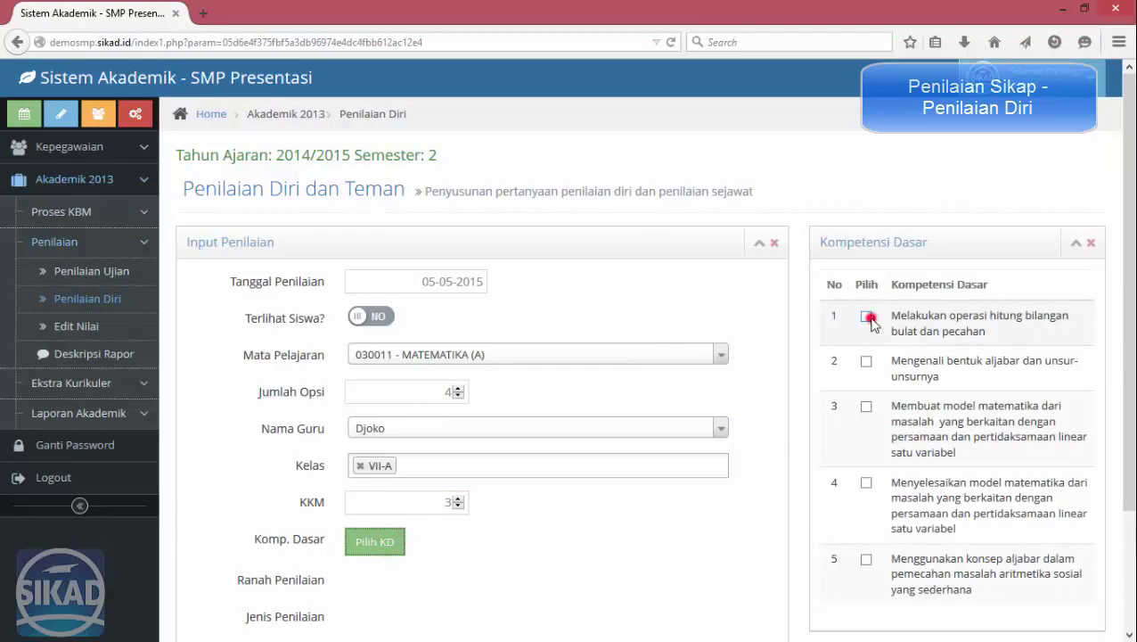
scroll(515, 371, "down", 2)
left_click(430, 439)
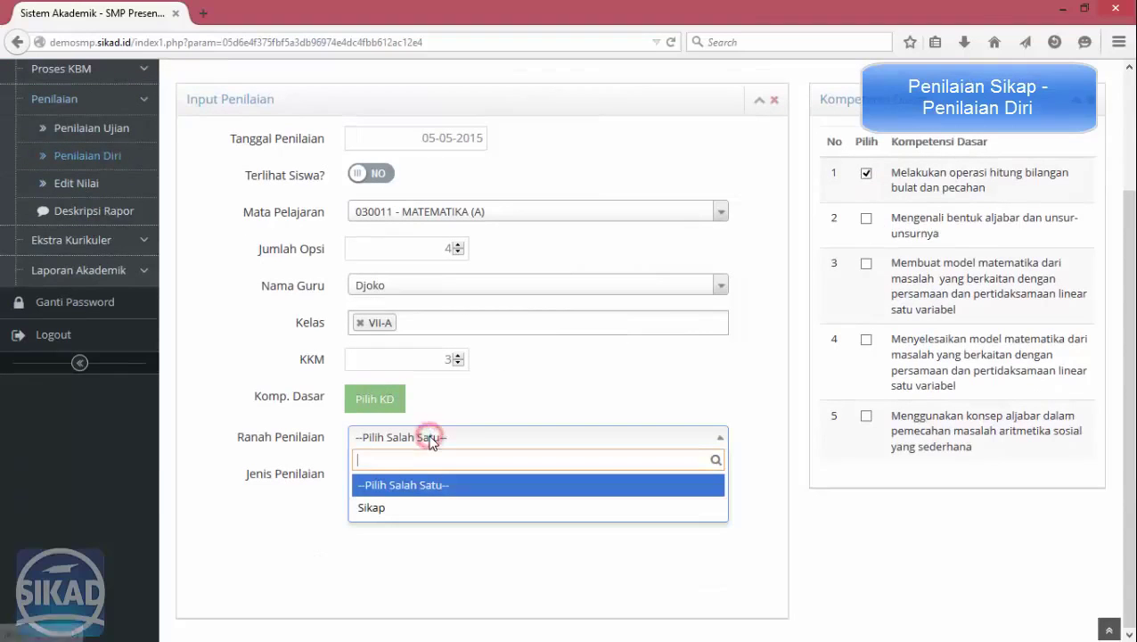
left_click(867, 220)
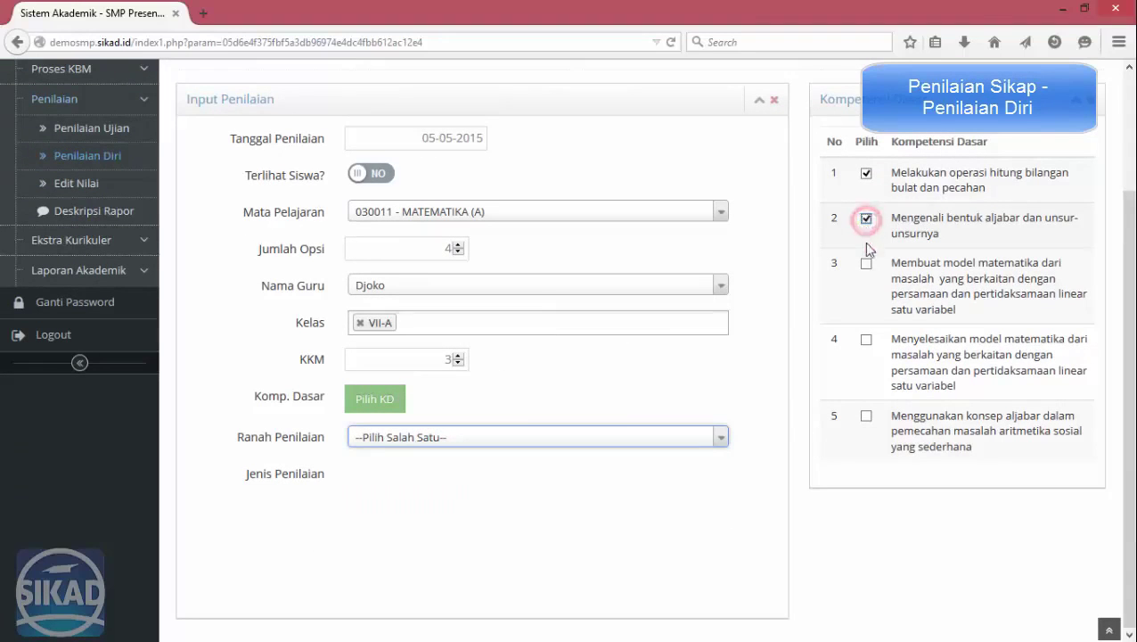
left_click(549, 433)
left_click(452, 508)
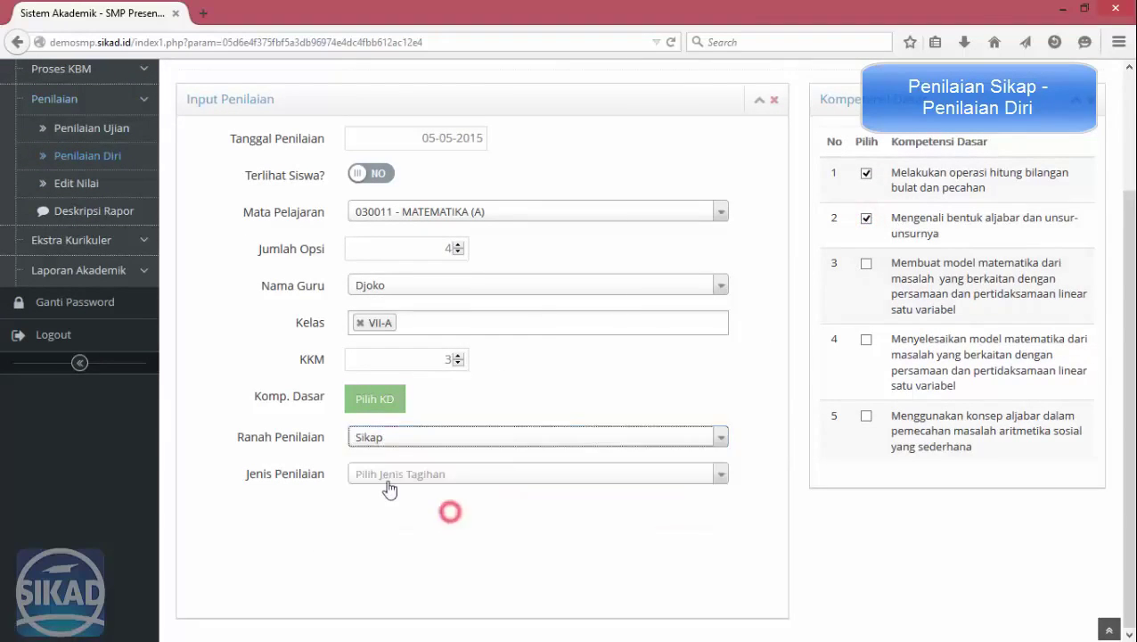
left_click(386, 473)
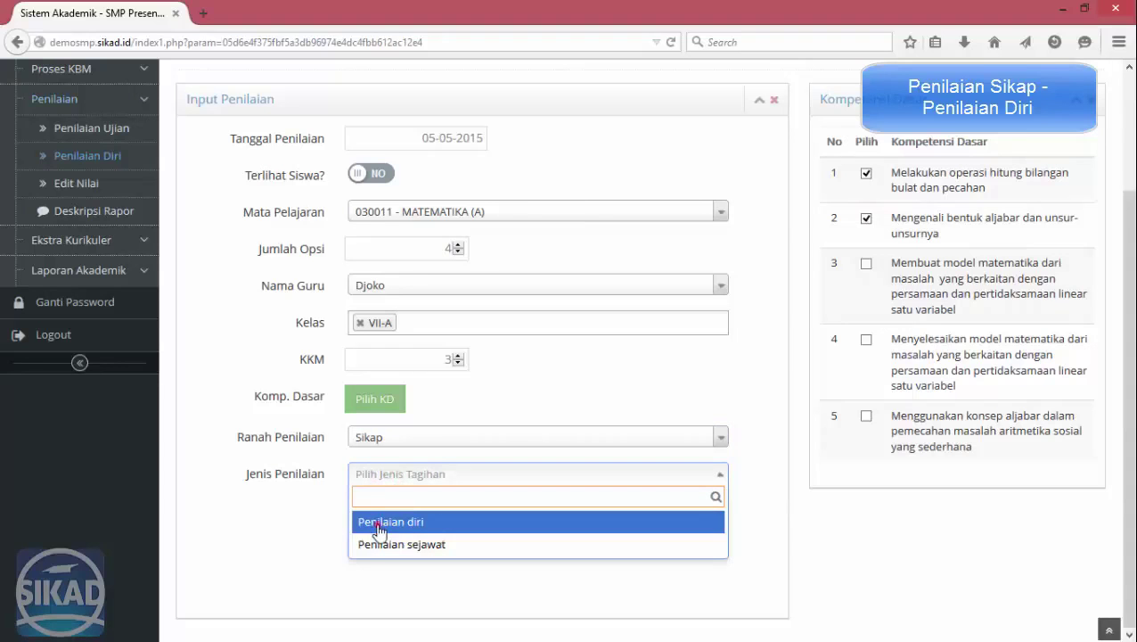
left_click(379, 524)
Rename answer options 1 and 2 to Selalu and Sering.
scroll(665, 504, "down", 4)
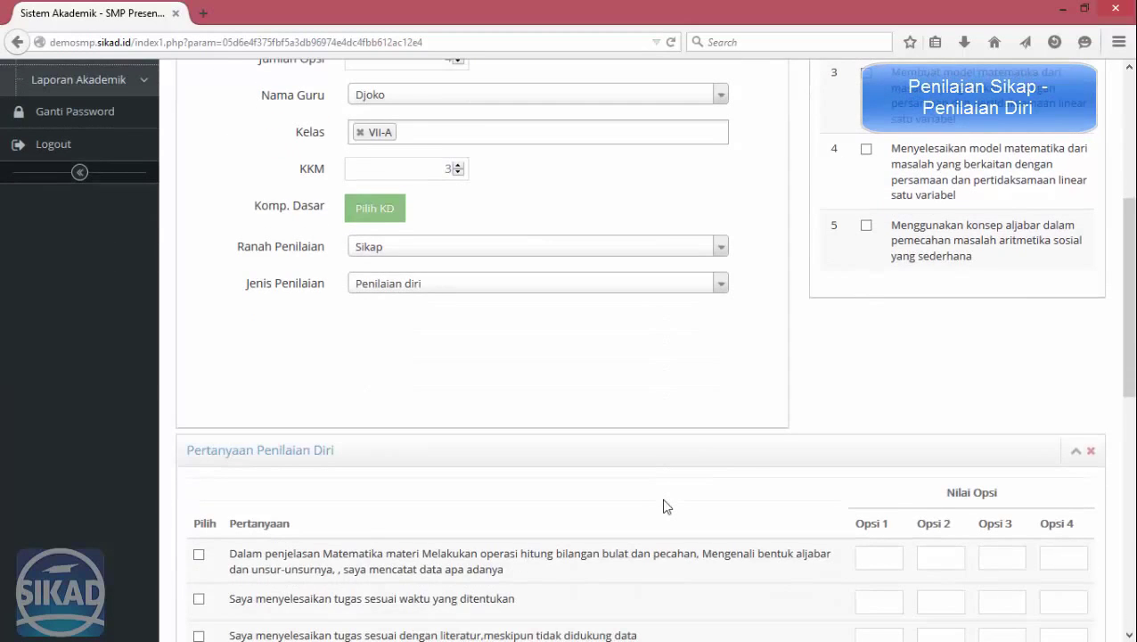
scroll(665, 506, "up", 2)
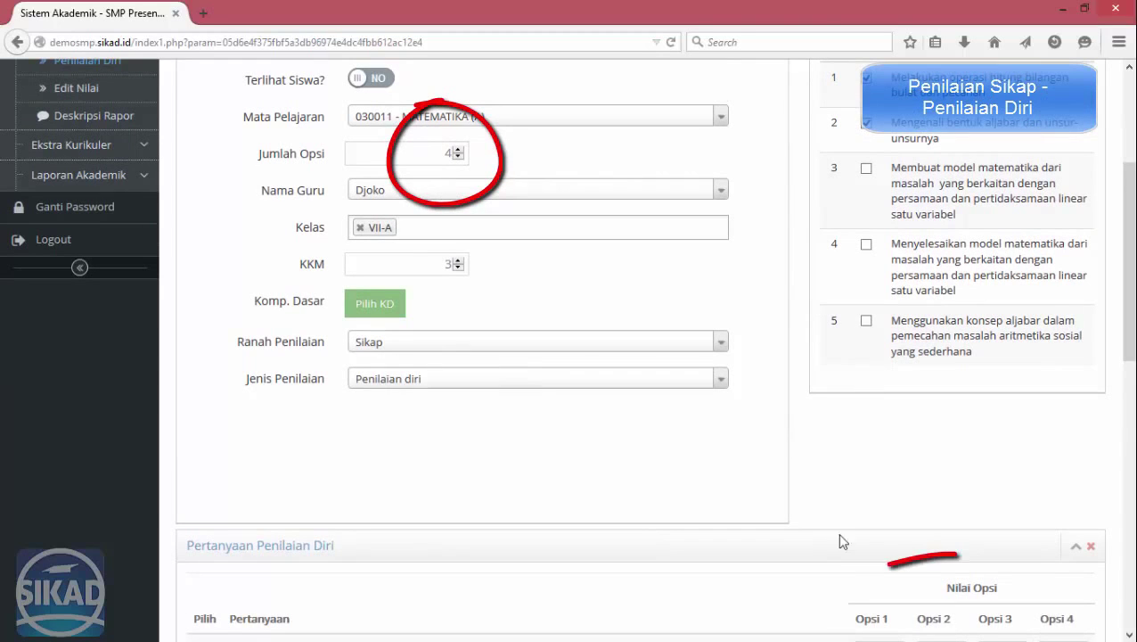
scroll(918, 382, "down", 6)
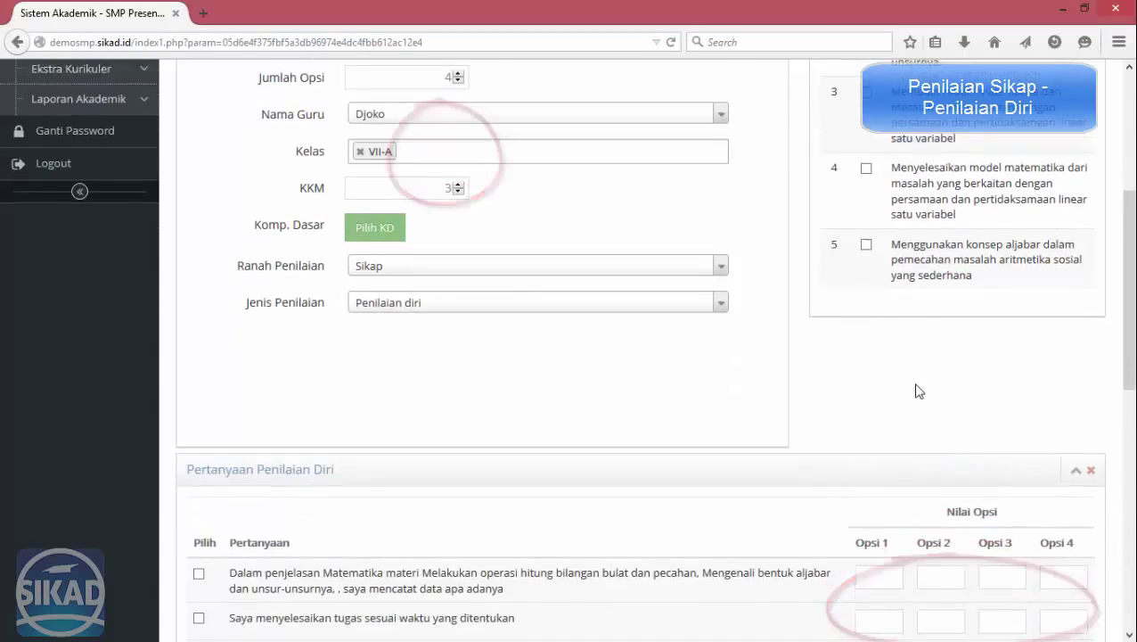
left_click(877, 332)
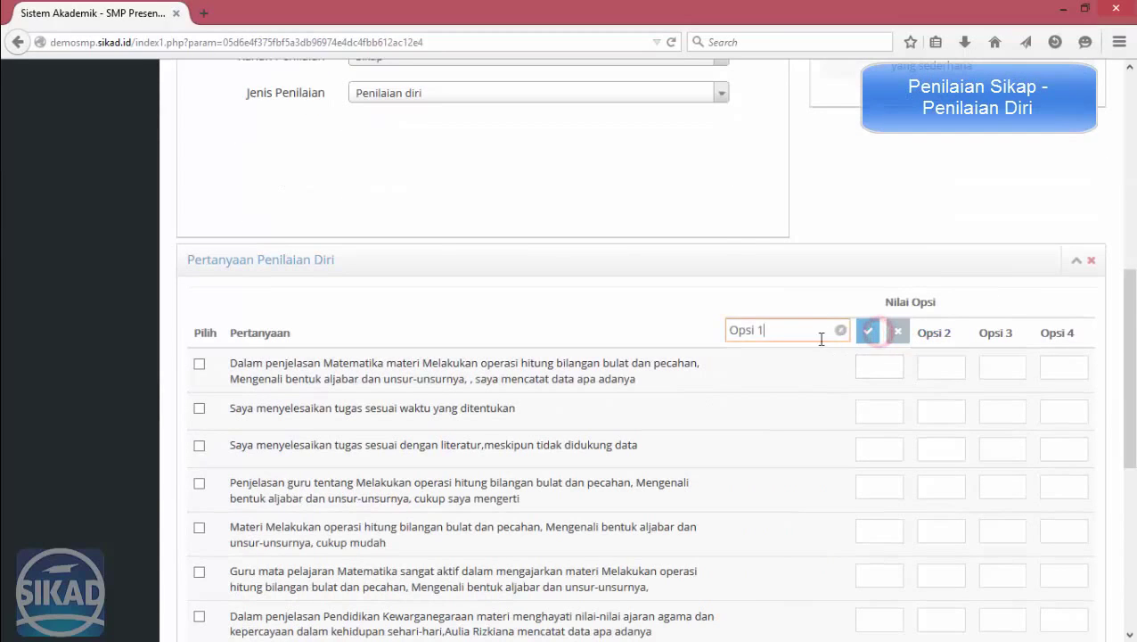
left_click_drag(816, 332, 644, 329)
key("Return")
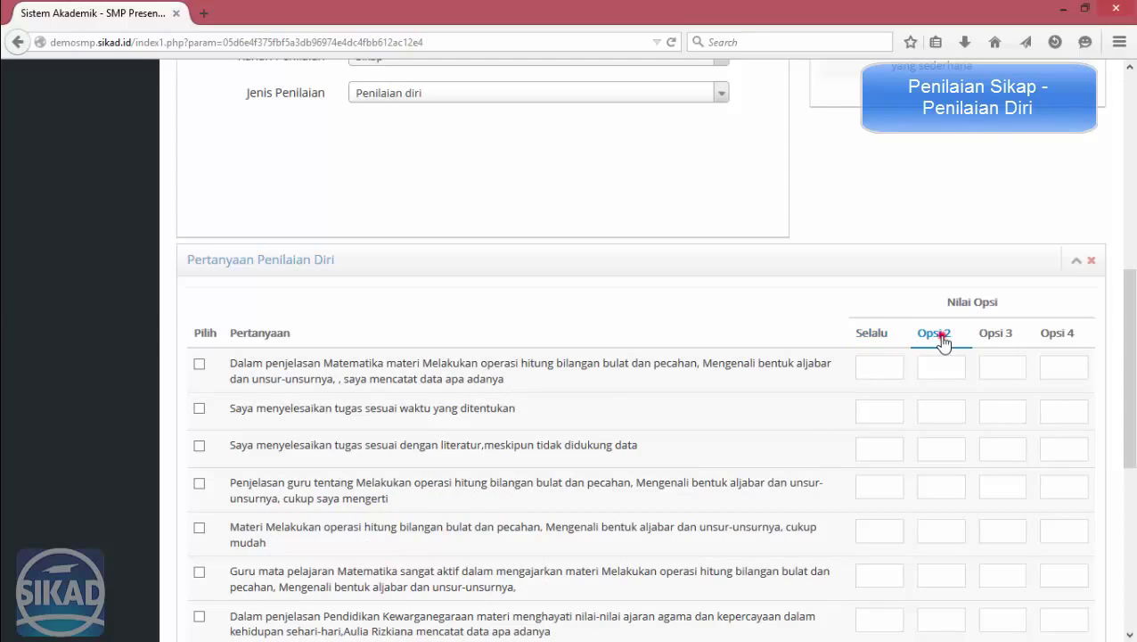
left_click(934, 333)
left_click_drag(845, 330, 791, 330)
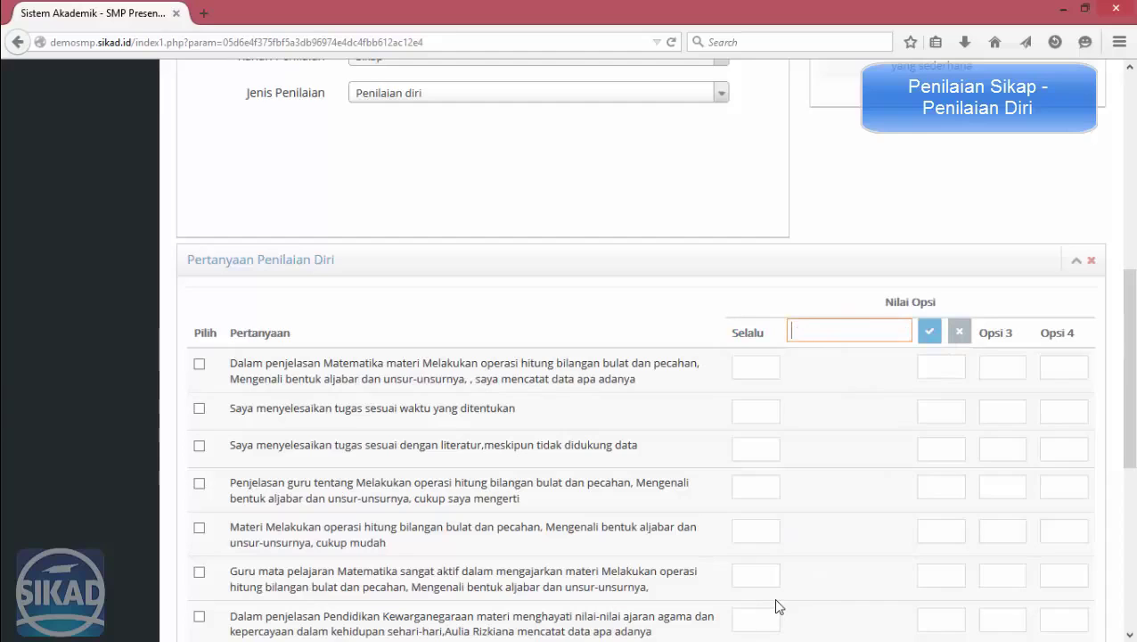
type("Sering")
key("Return")
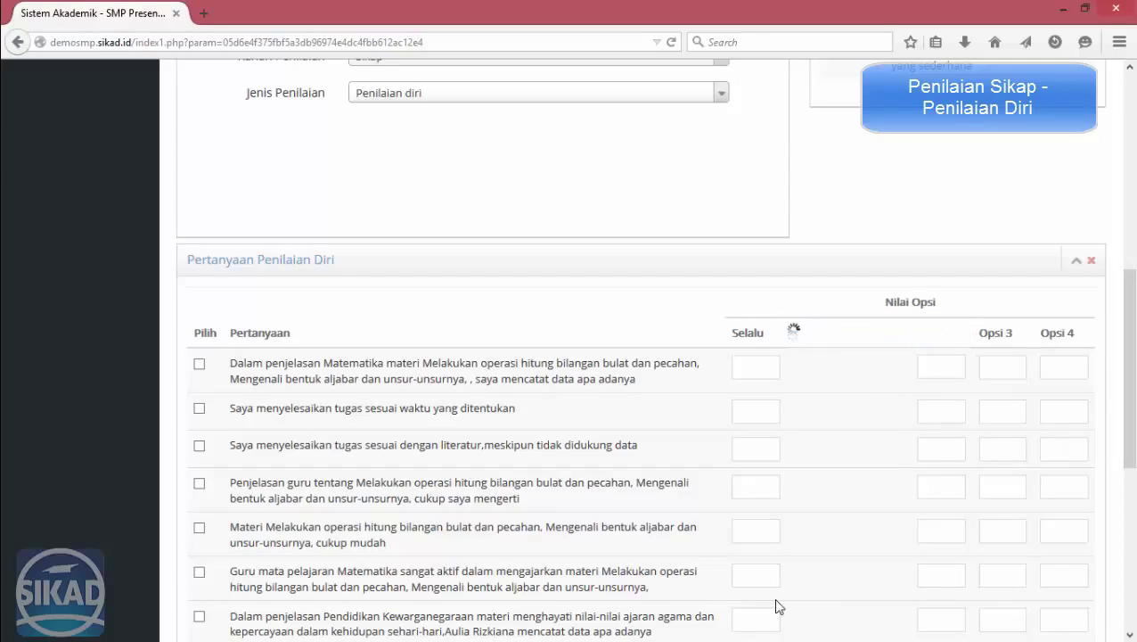
Rename answer options 3 and 4 to Jarang and Tidak Pernah.
left_click(996, 336)
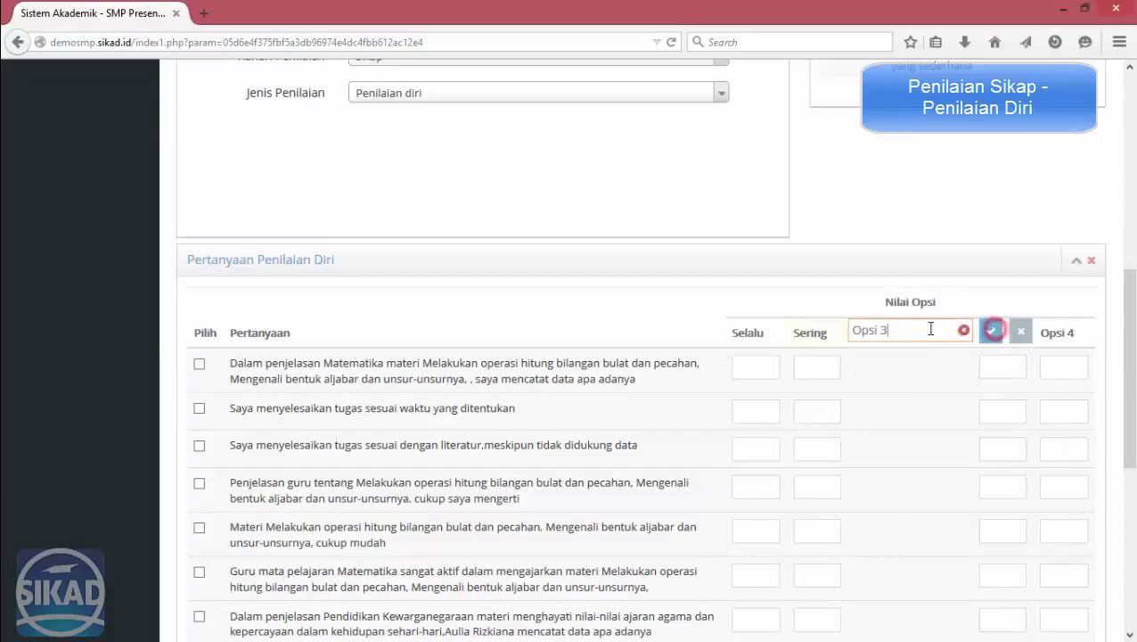
left_click_drag(927, 330, 805, 347)
type("Jaran")
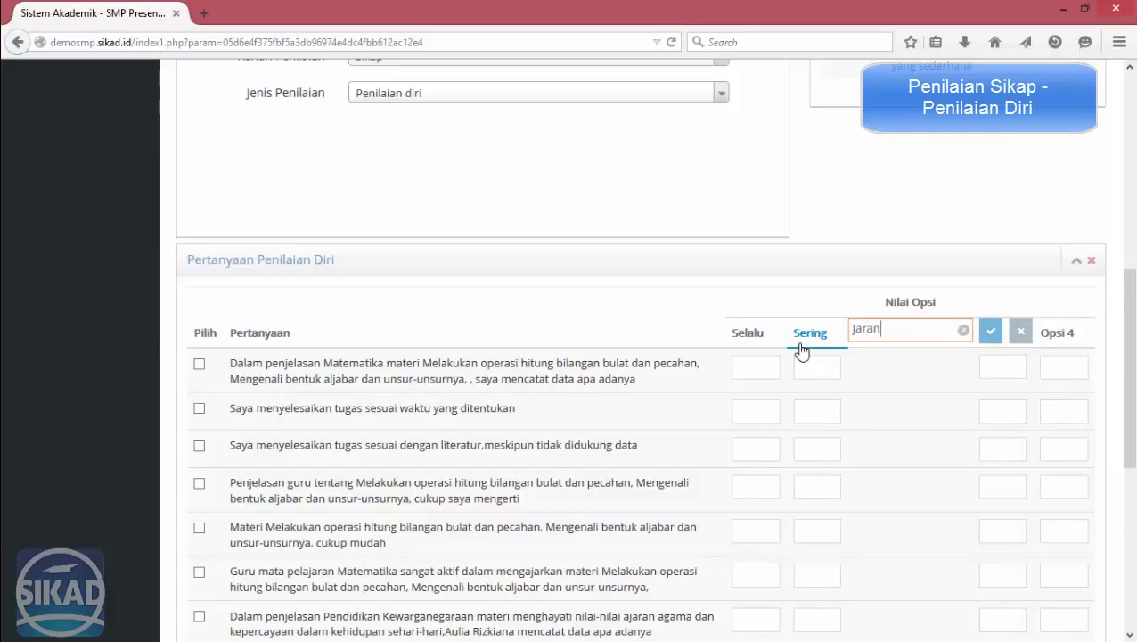
type("g")
key("Return")
left_click(1045, 337)
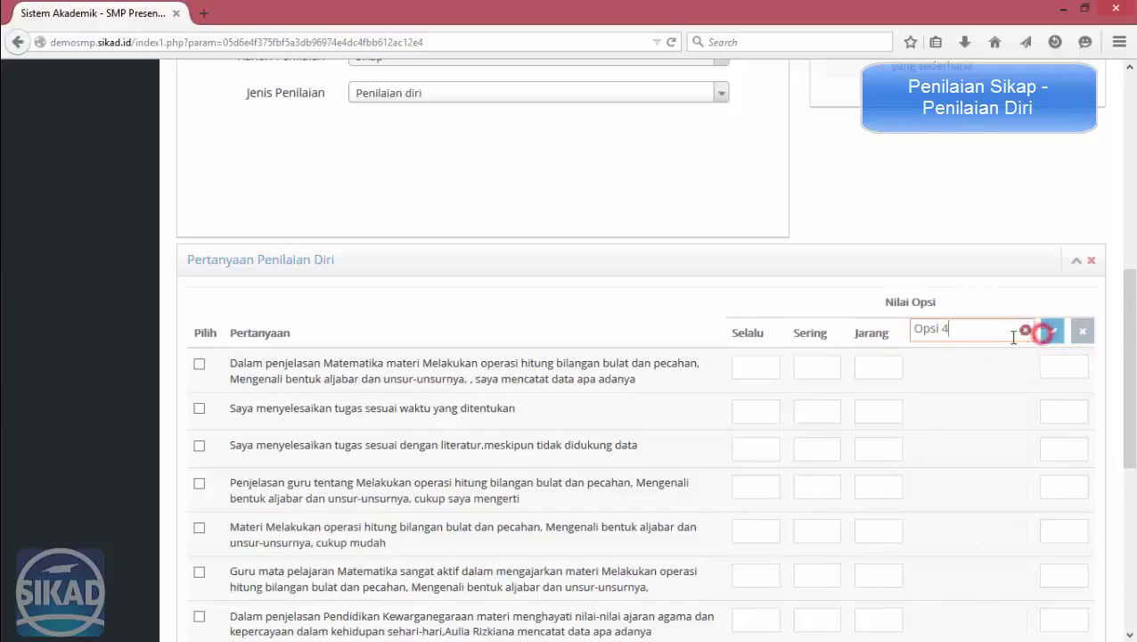
left_click(1024, 333)
key("Return")
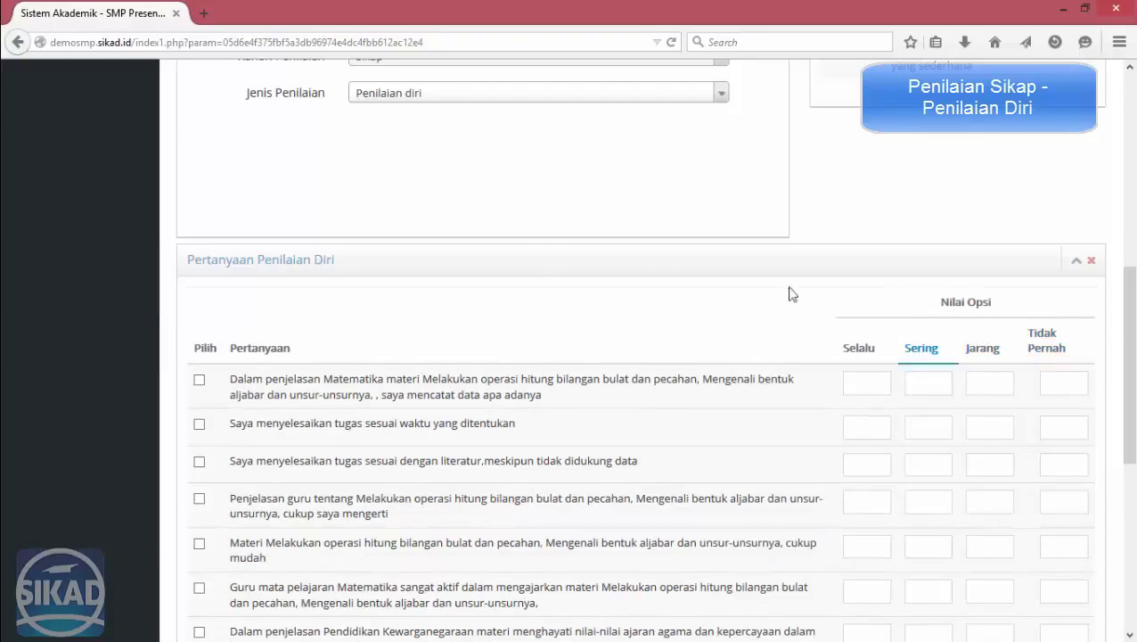
Include questions 1, 2 and 'Saya membaca petunjuk praktikum', then select row 1's Selalu score for editing.
scroll(535, 276, "down", 2)
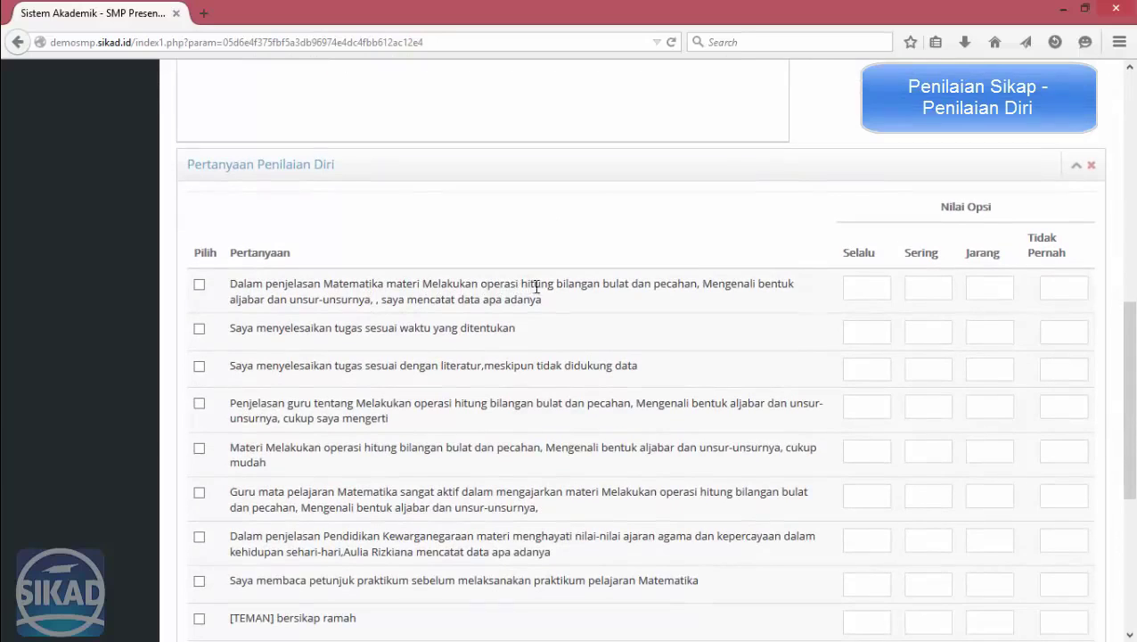
left_click(201, 286)
left_click(201, 329)
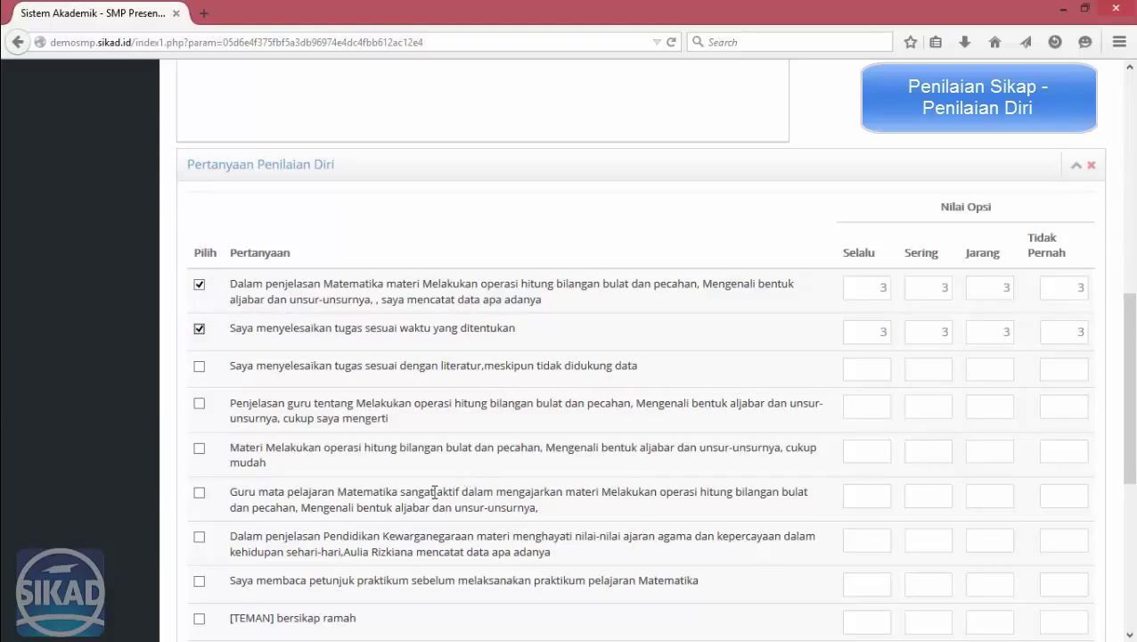
left_click(199, 583)
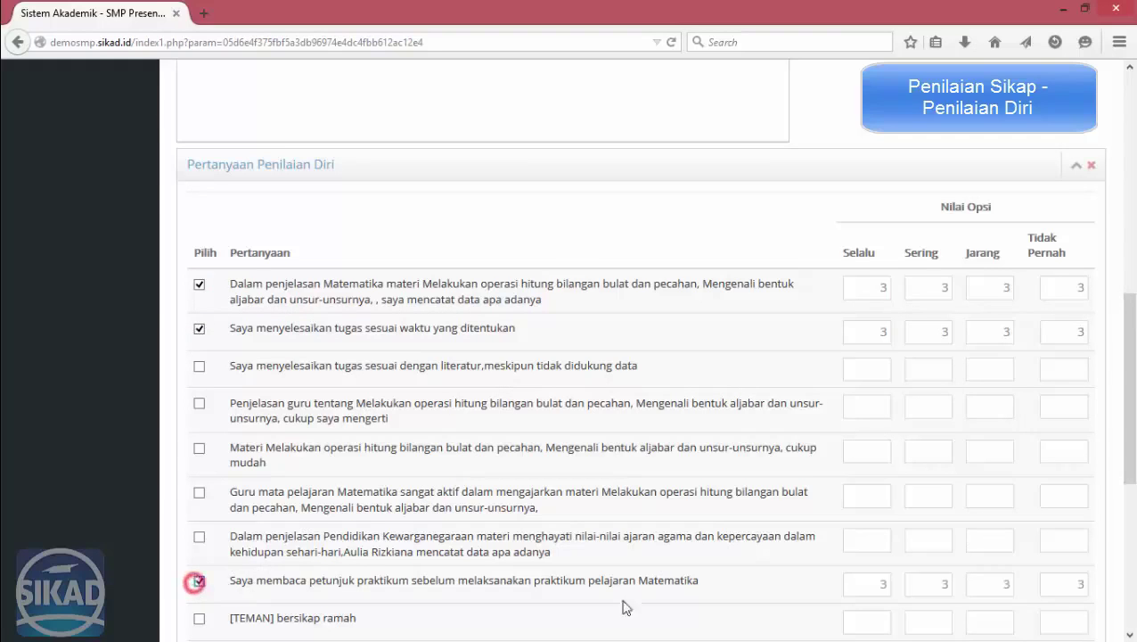
double_click(875, 290)
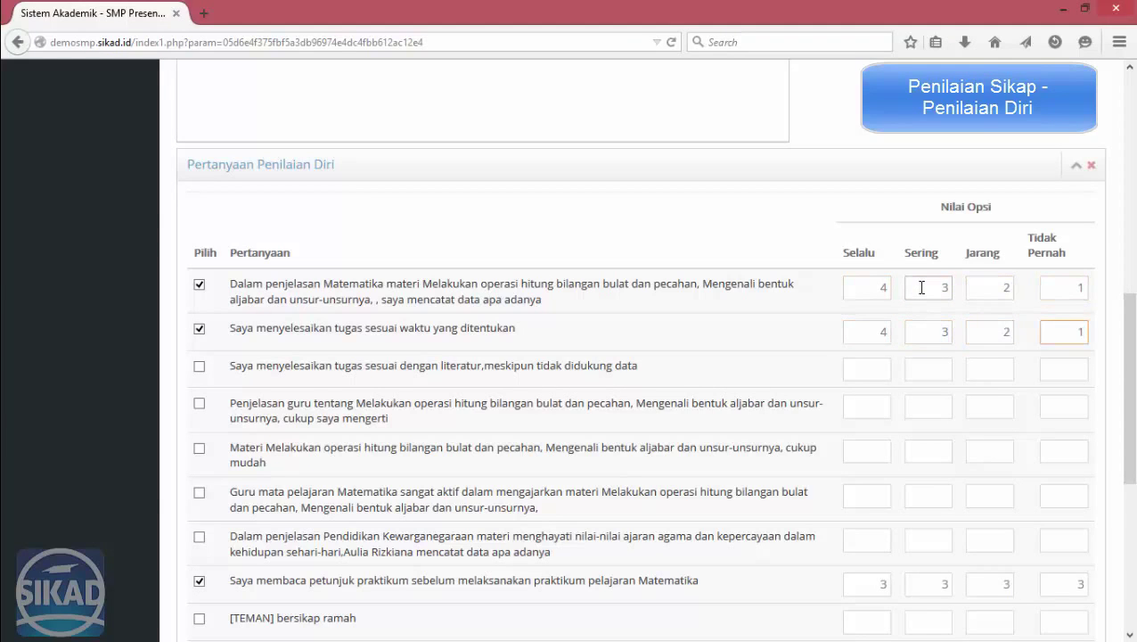
Save the three self-assessment questions scored 4, 3, 2, 1 and confirm the saved message.
scroll(921, 300, "down", 5)
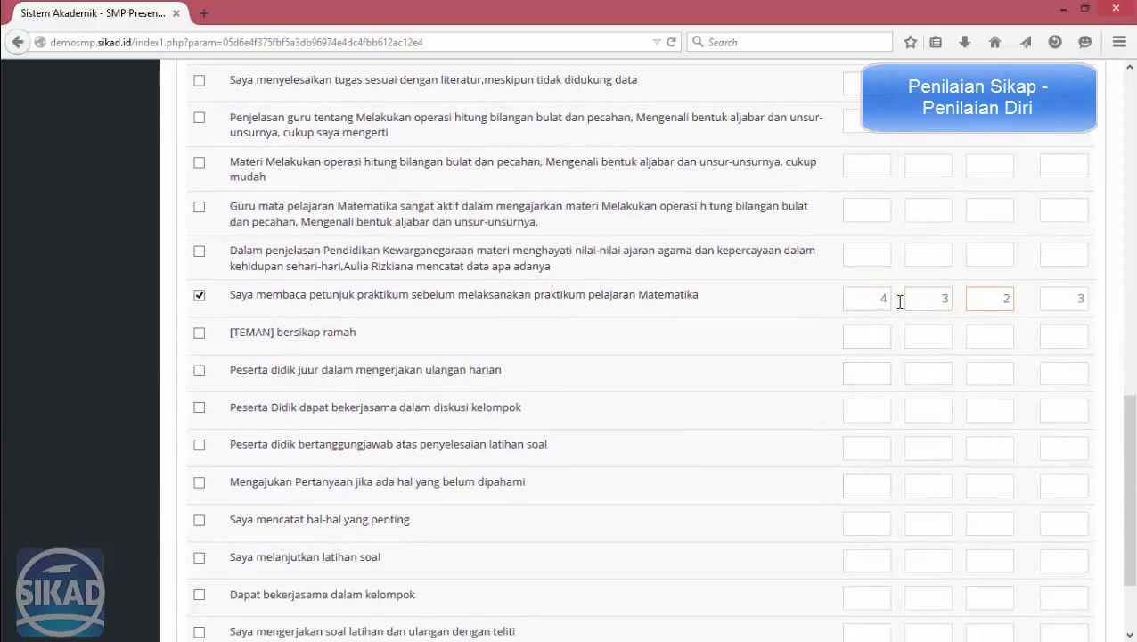
key("Tab")
scroll(847, 303, "up", 7)
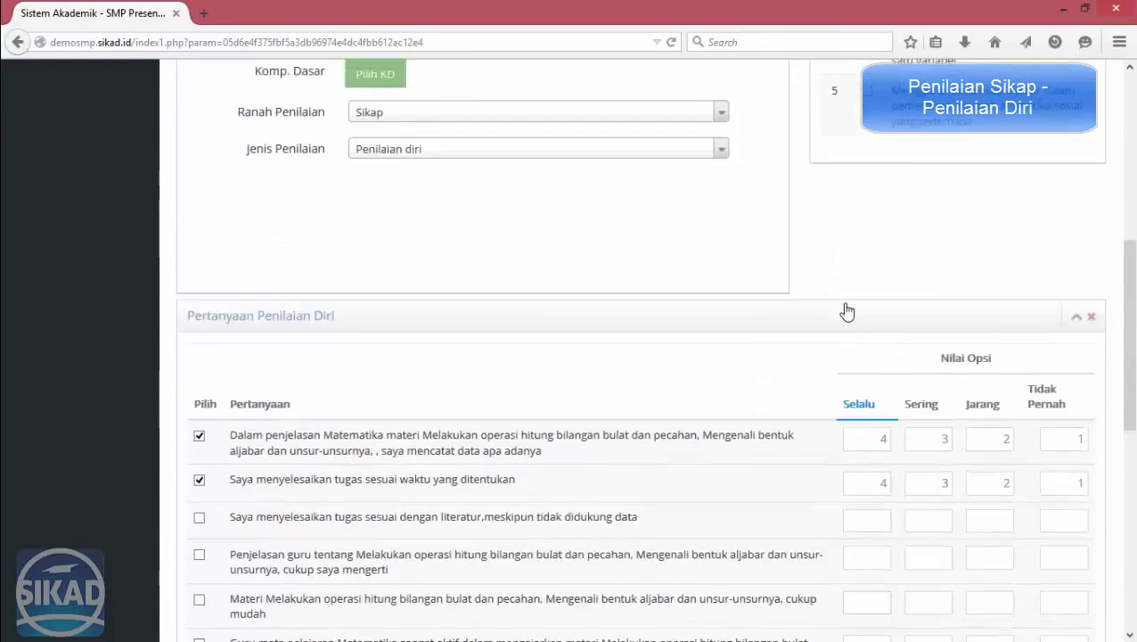
scroll(849, 326, "down", 3)
scroll(778, 371, "up", 5)
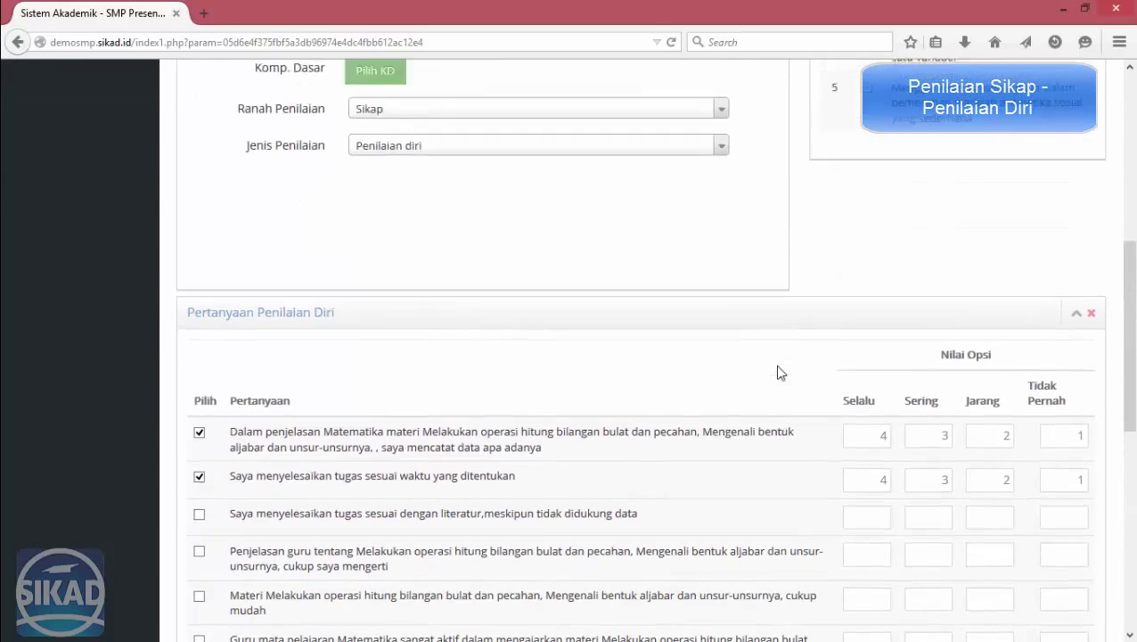
scroll(534, 463, "down", 15)
left_click(203, 590)
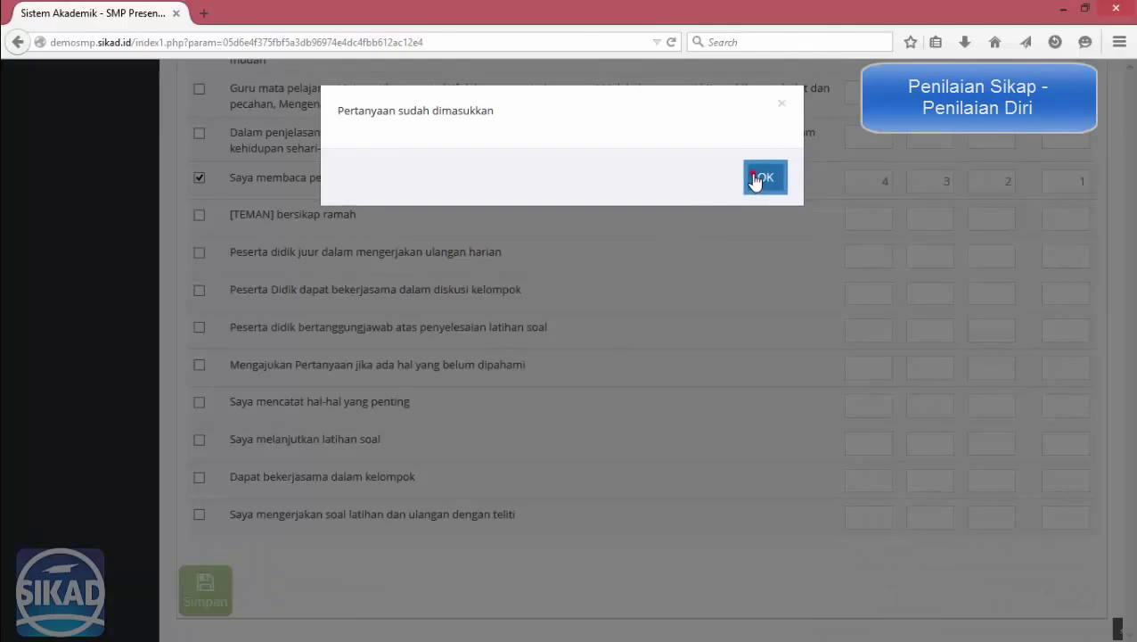
left_click(762, 178)
scroll(599, 505, "up", 15)
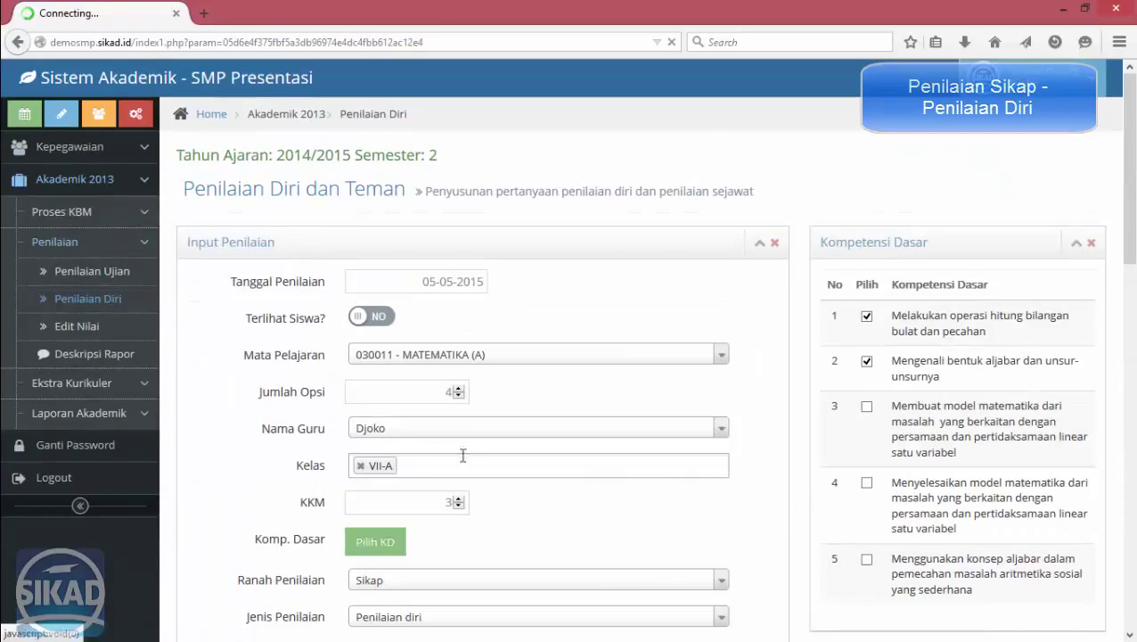
Reload the self-assessment page, then go to the Edit Nilai page.
left_click(100, 299)
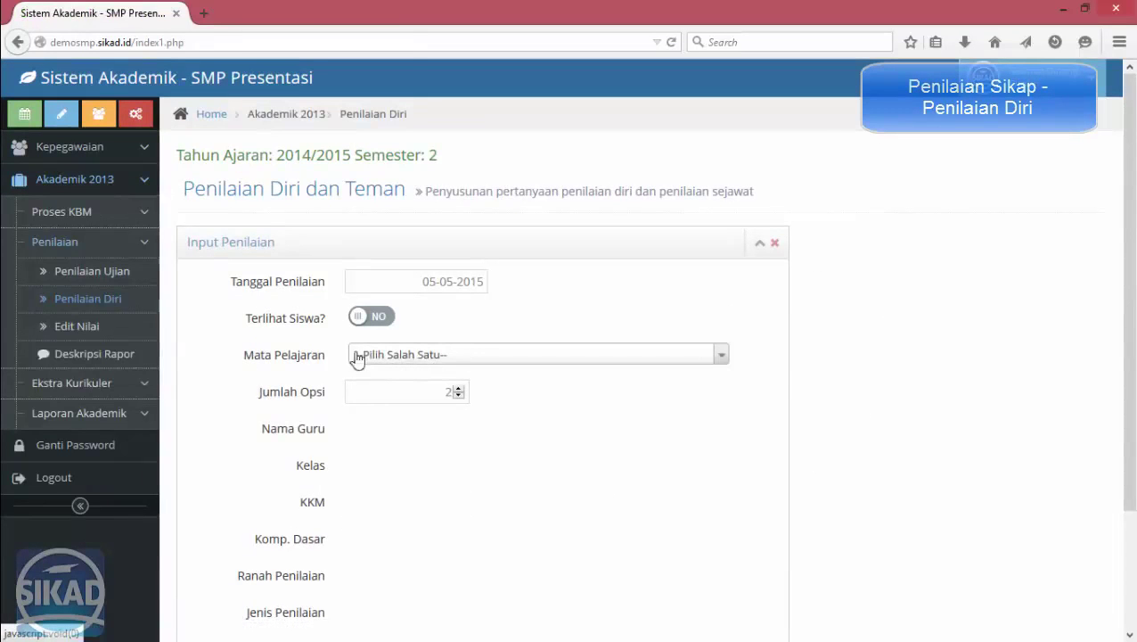
left_click(89, 326)
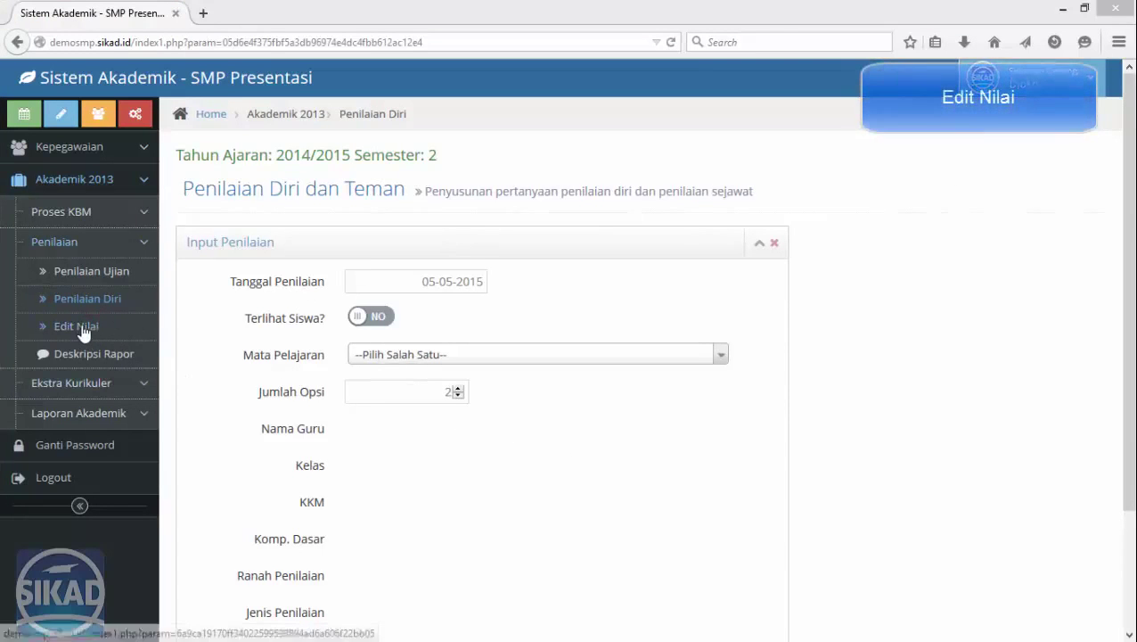
left_click(83, 330)
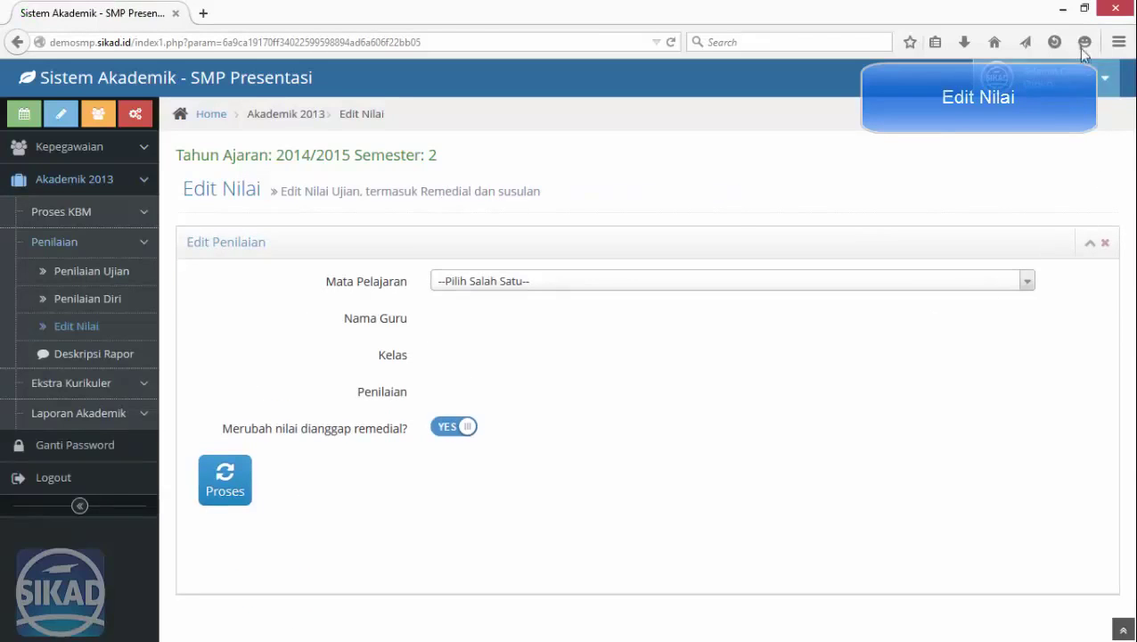
Open a new Firefox private window and bring the SIKAD window back in front.
left_click(1119, 45)
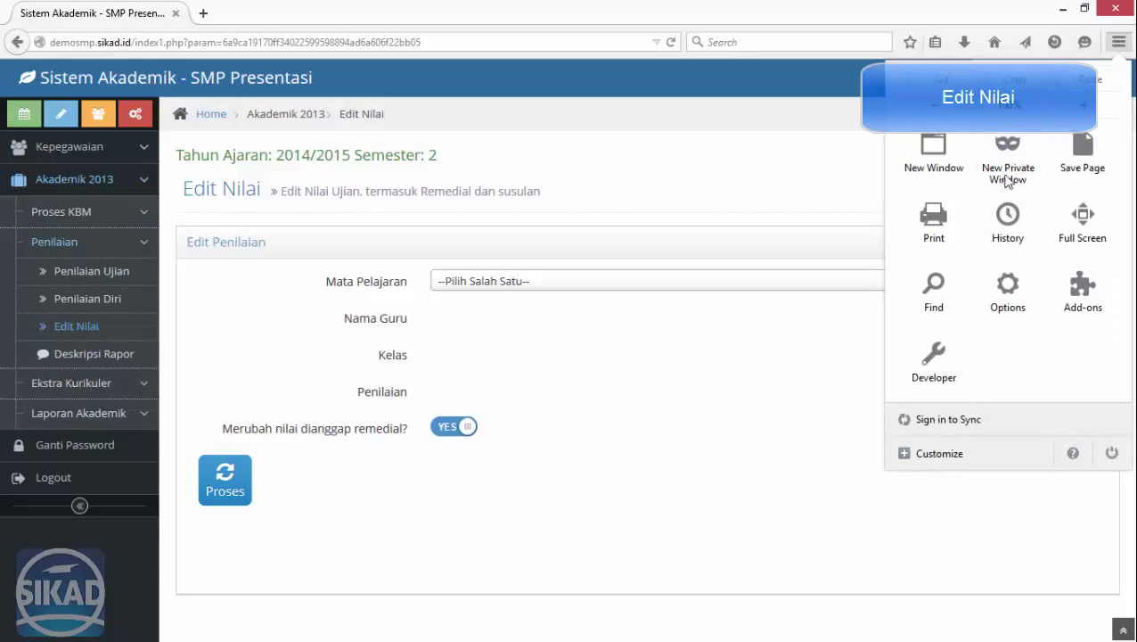
left_click(1013, 177)
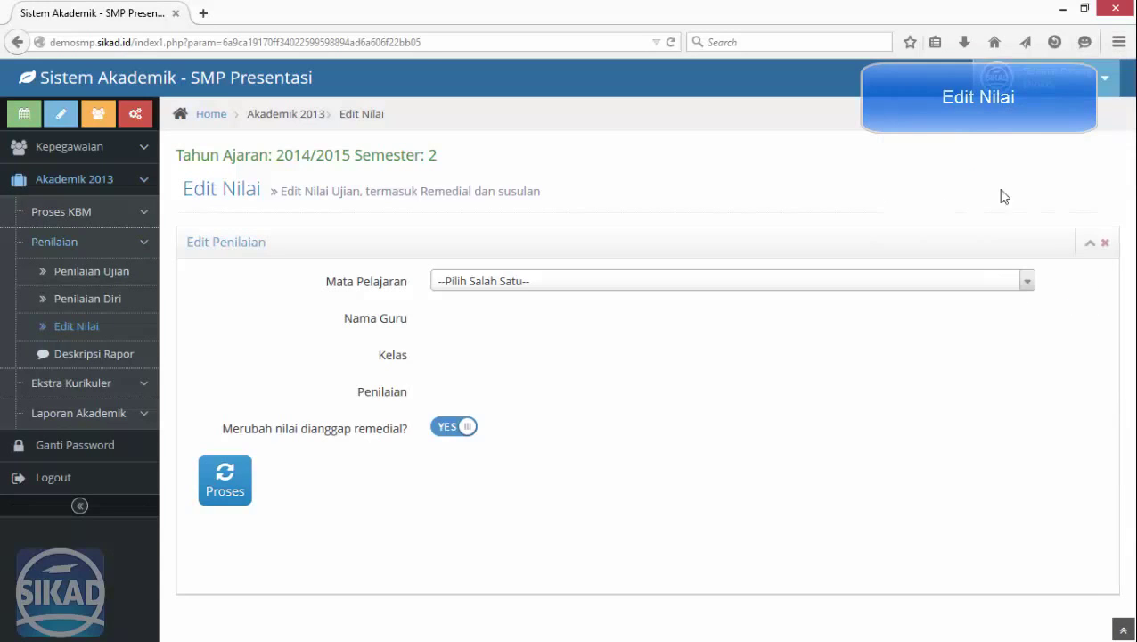
left_click(1085, 11)
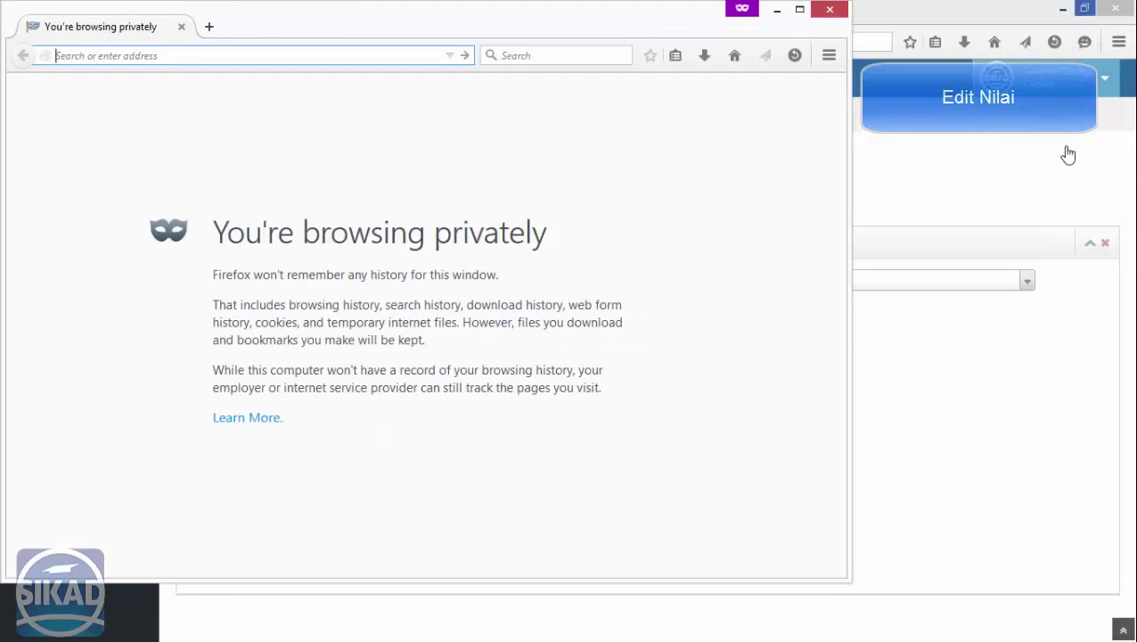
left_click(980, 177)
Load Pengetahuan grades for MATEMATIKA (A), class VII-A, with the only listed teacher.
left_click(548, 288)
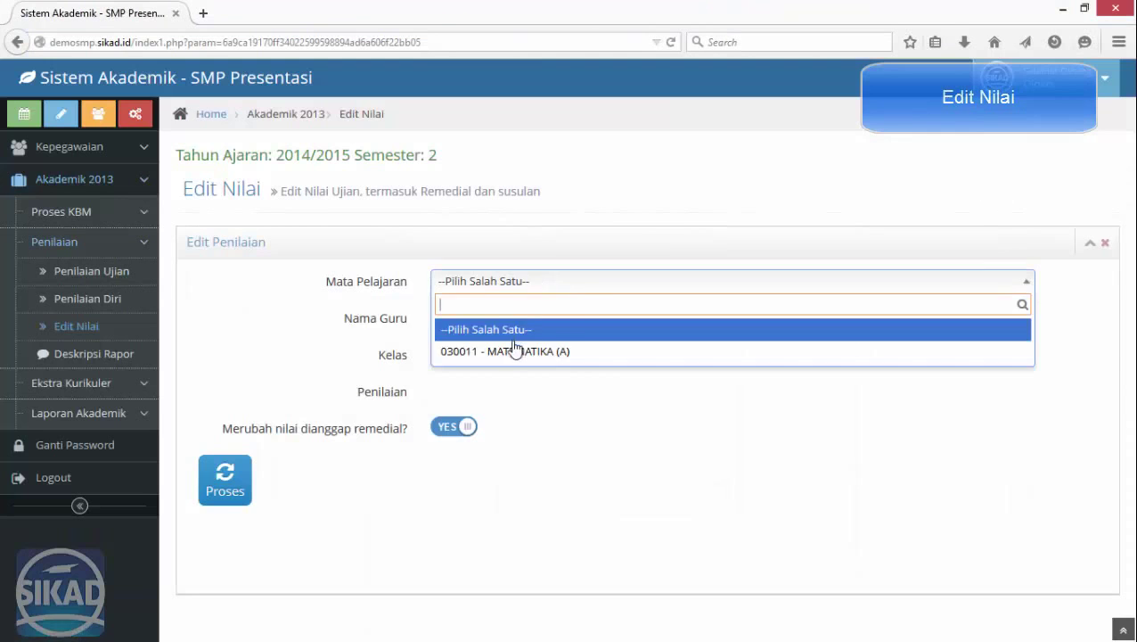
left_click(515, 350)
left_click(482, 322)
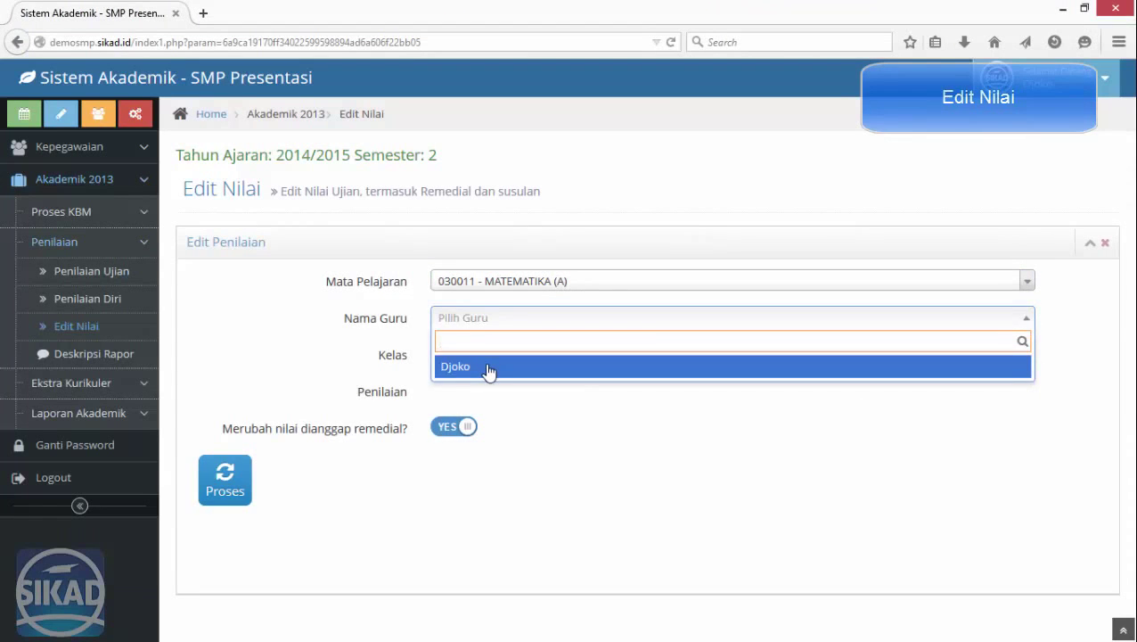
left_click(486, 369)
left_click(482, 358)
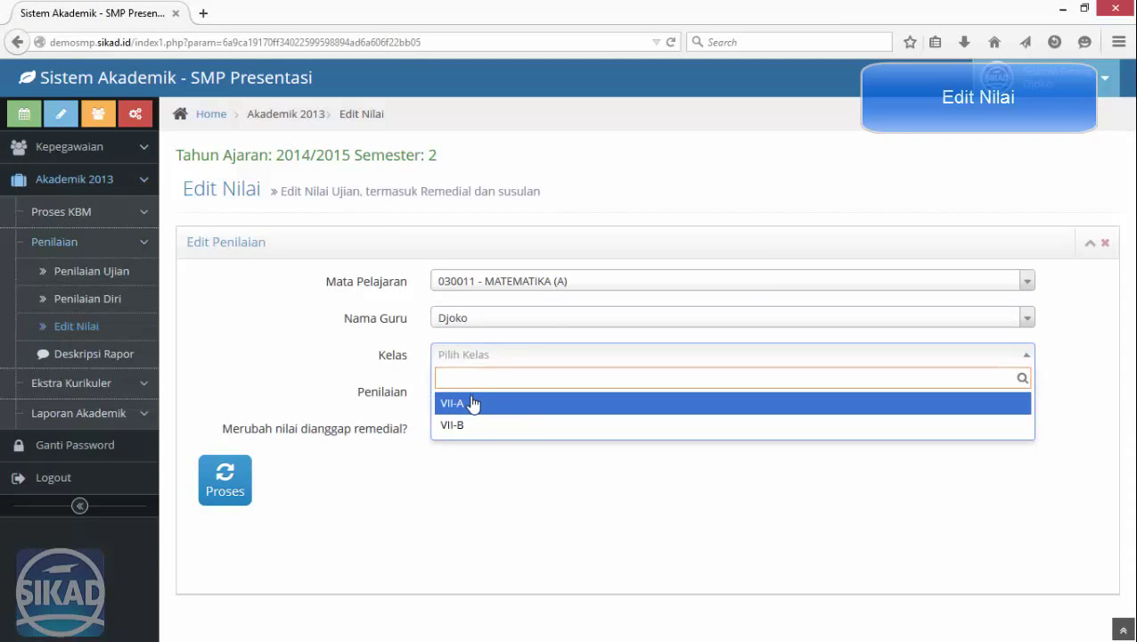
left_click(473, 403)
left_click(471, 393)
left_click(486, 462)
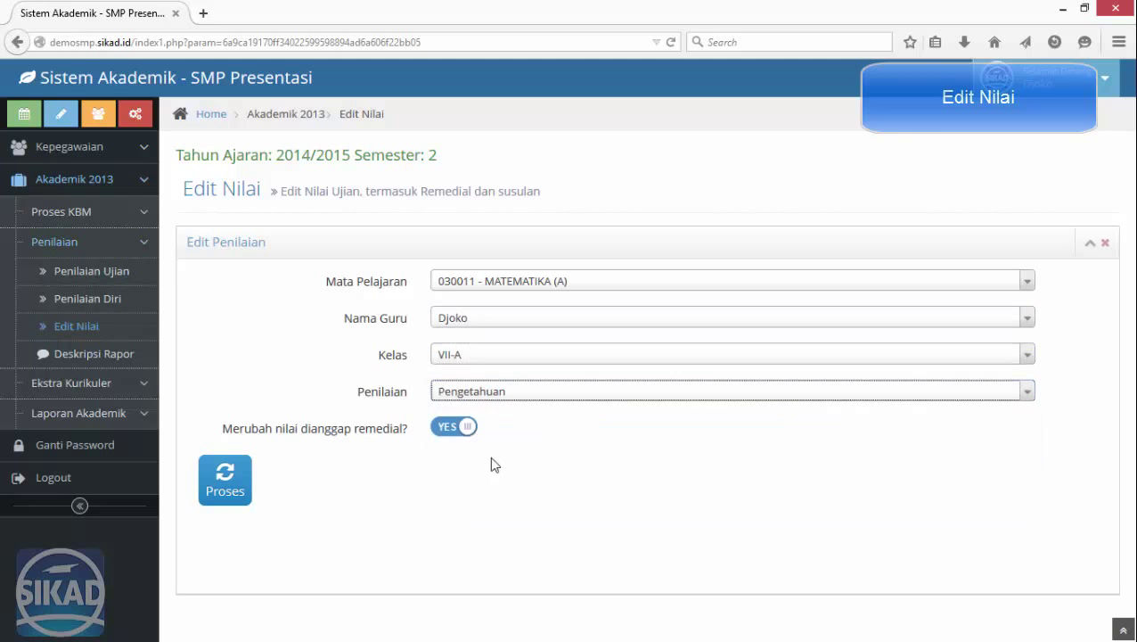
left_click(224, 481)
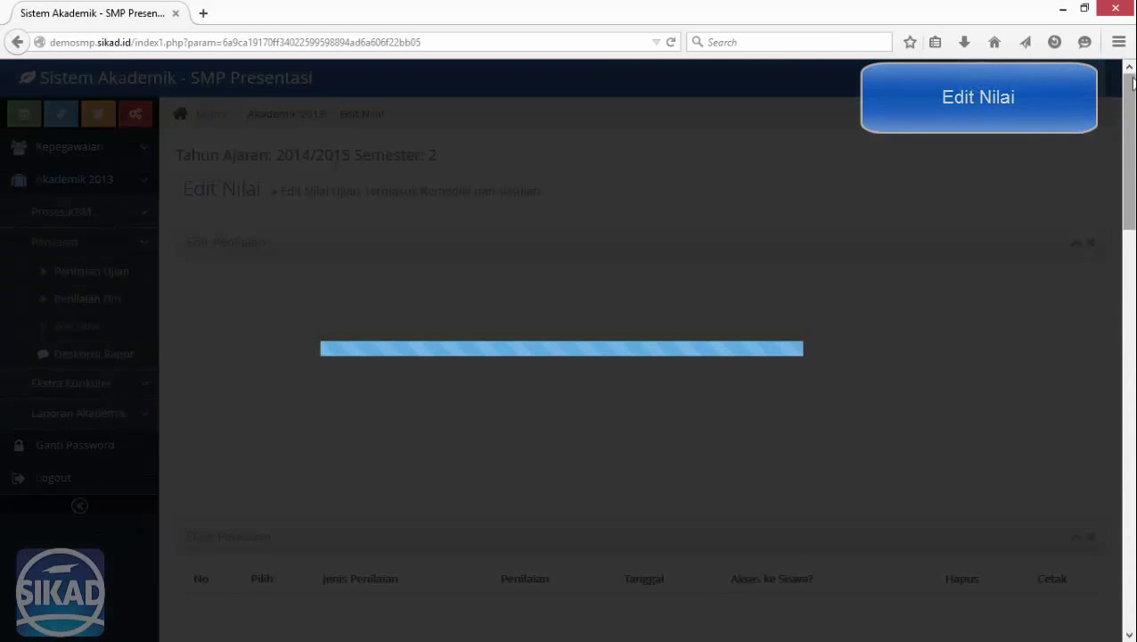
left_click(1084, 8)
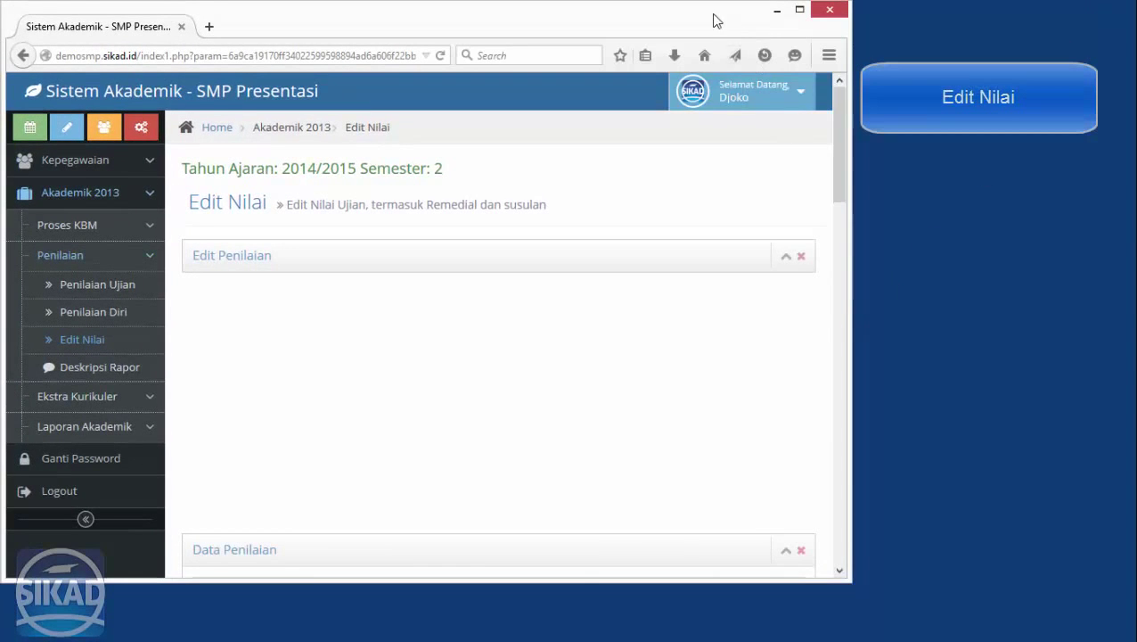
Move the private window to the right and resize SIKAD to fill the left half.
left_click_drag(713, 20, 724, 164)
left_click_drag(578, 13, 1134, 7)
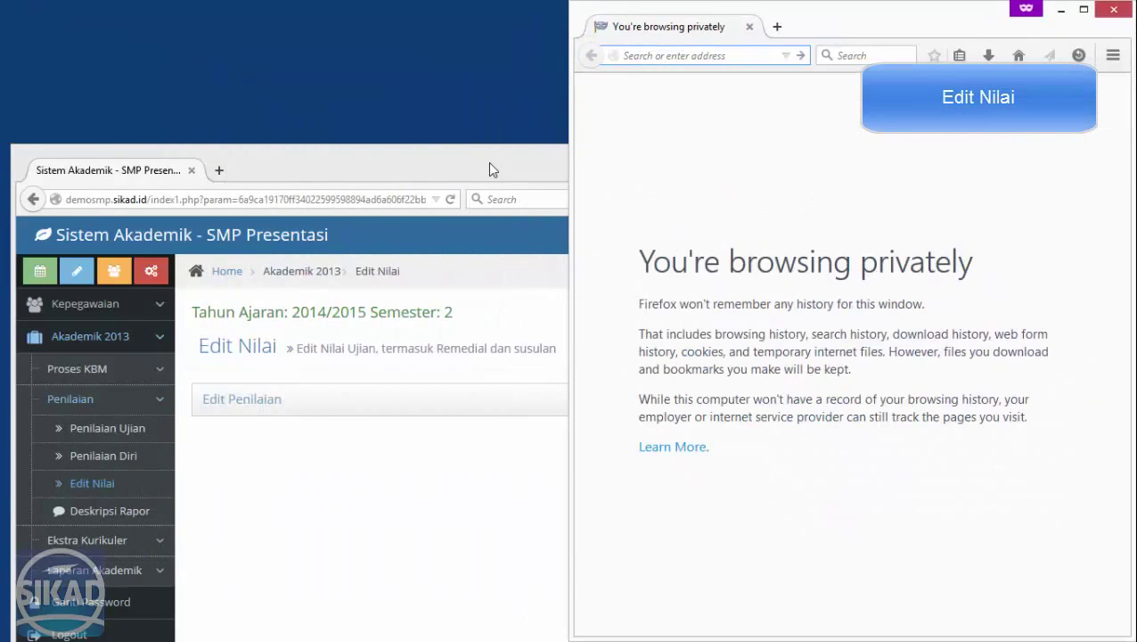
left_click_drag(489, 164, 481, 28)
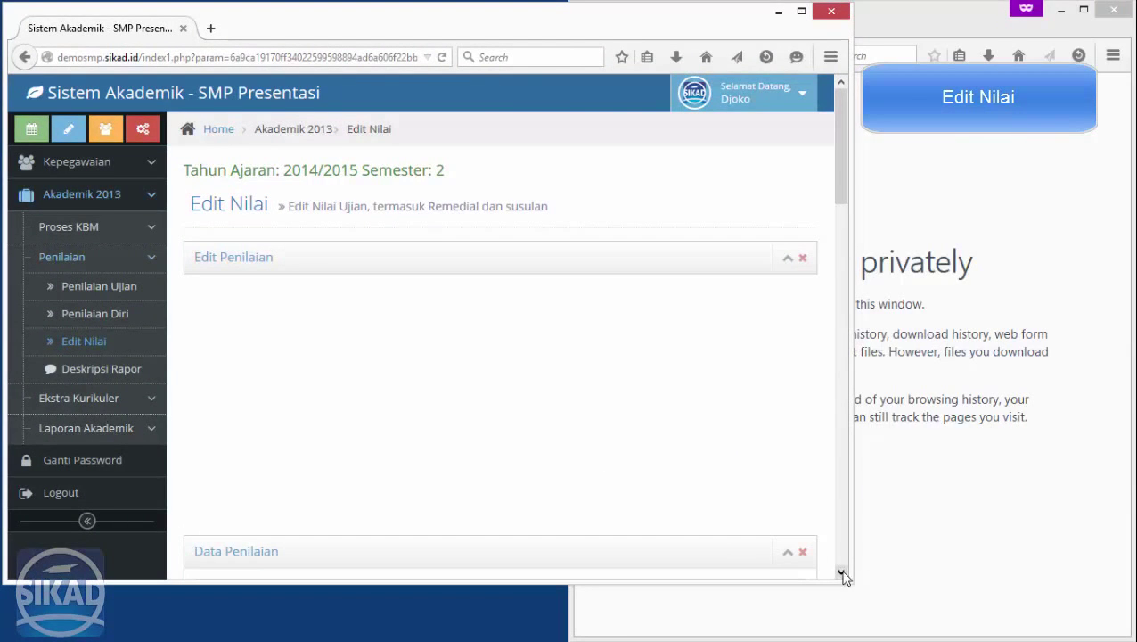
left_click_drag(845, 579, 374, 632)
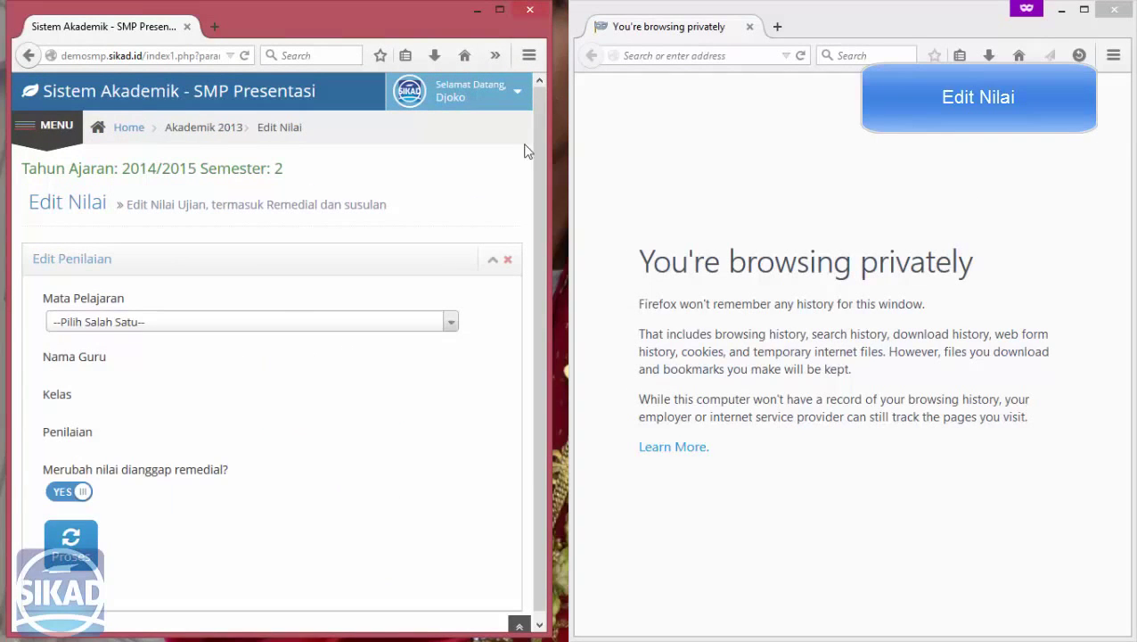
left_click(293, 326)
Reselect MATEMATIKA (A), teacher, VII-A and Pengetahuan, then open the students' Angka, Konversi, Huruf list.
left_click(240, 391)
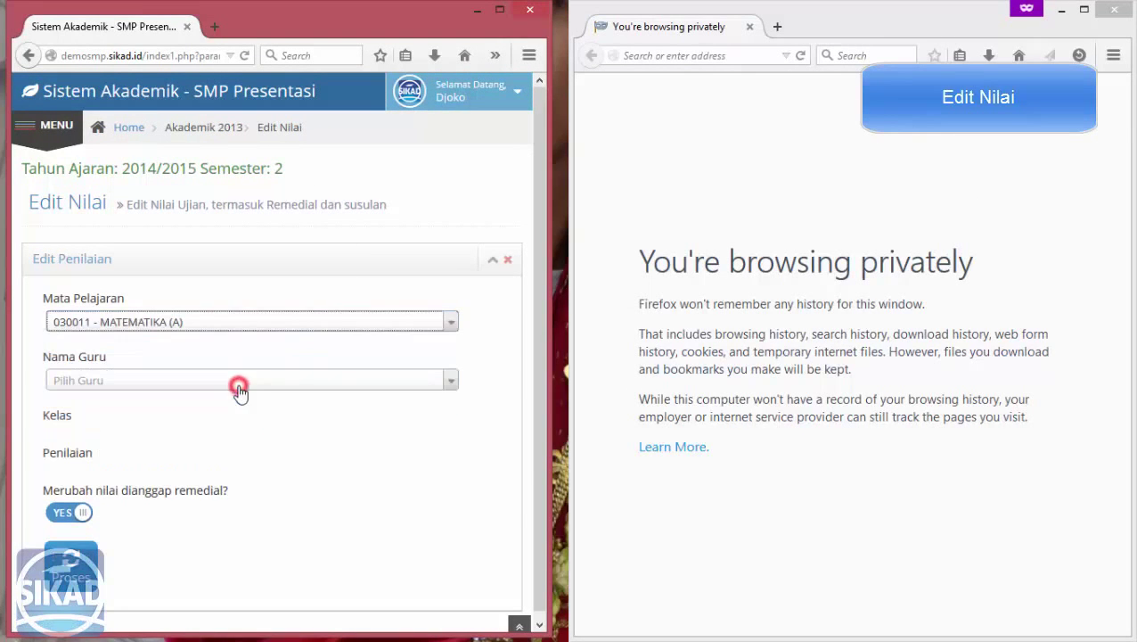
left_click(143, 384)
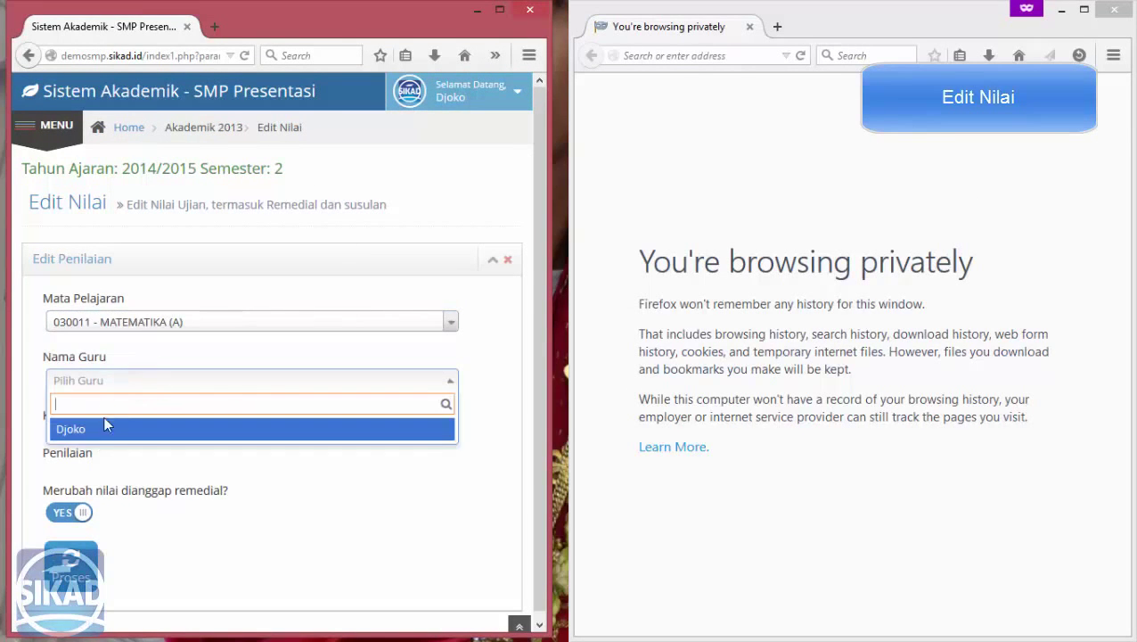
left_click(107, 427)
left_click(127, 437)
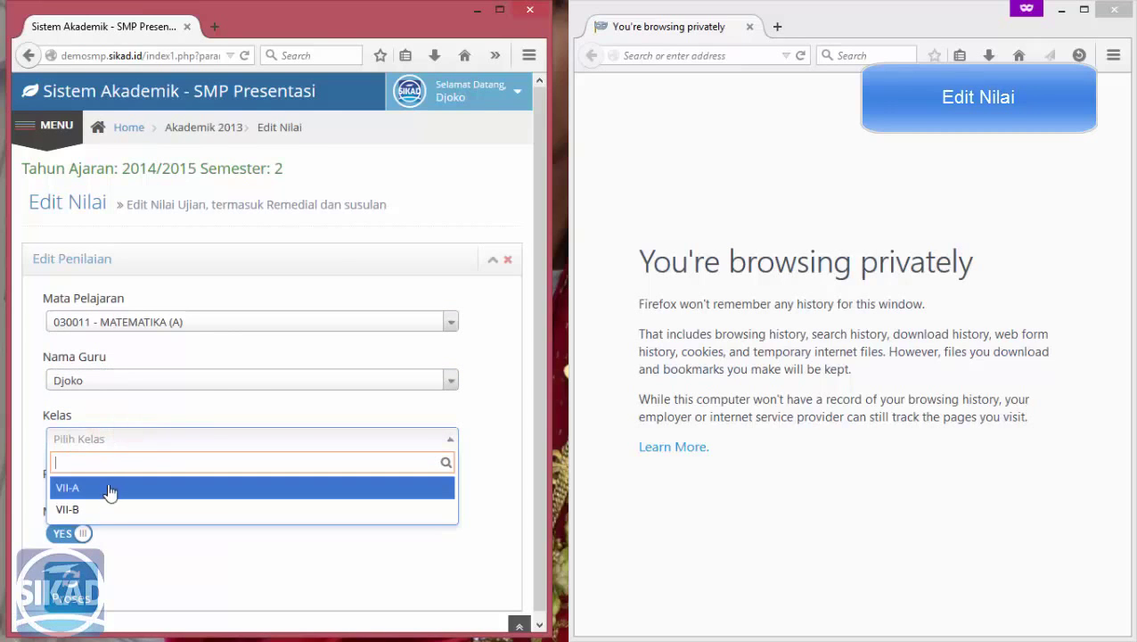
left_click(107, 487)
scroll(181, 505, "down", 1)
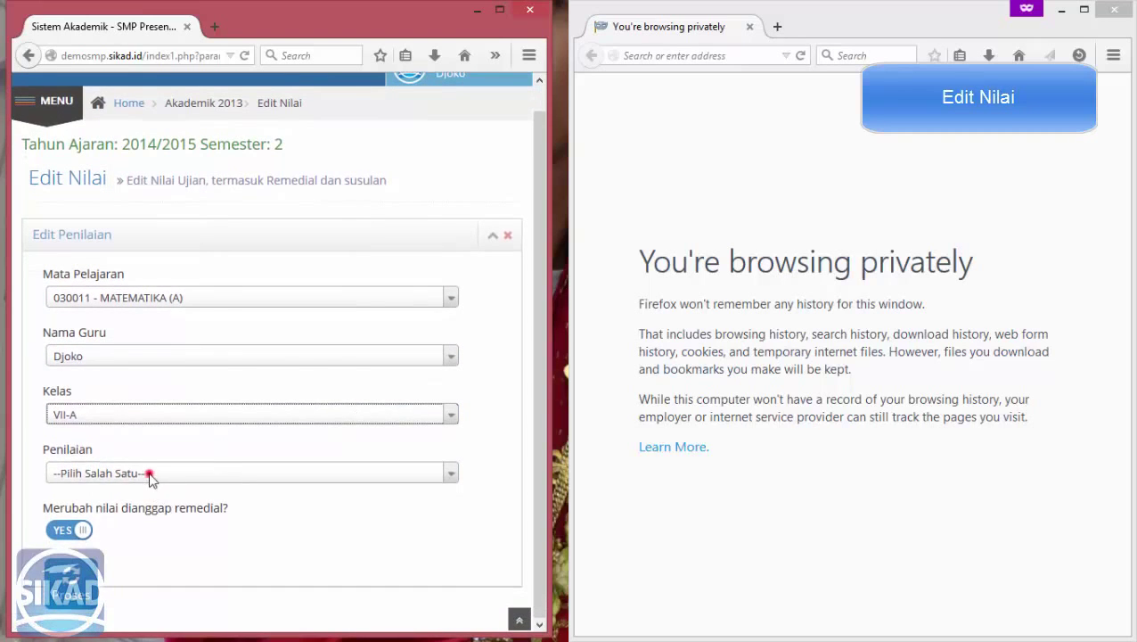
left_click(149, 475)
left_click(134, 541)
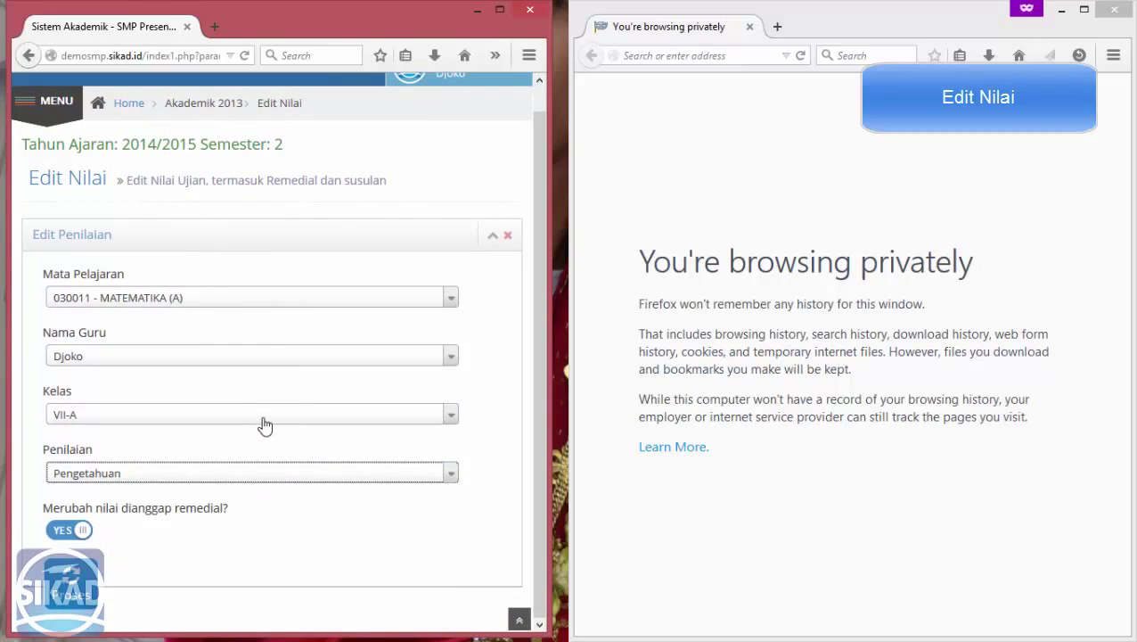
left_click(71, 588)
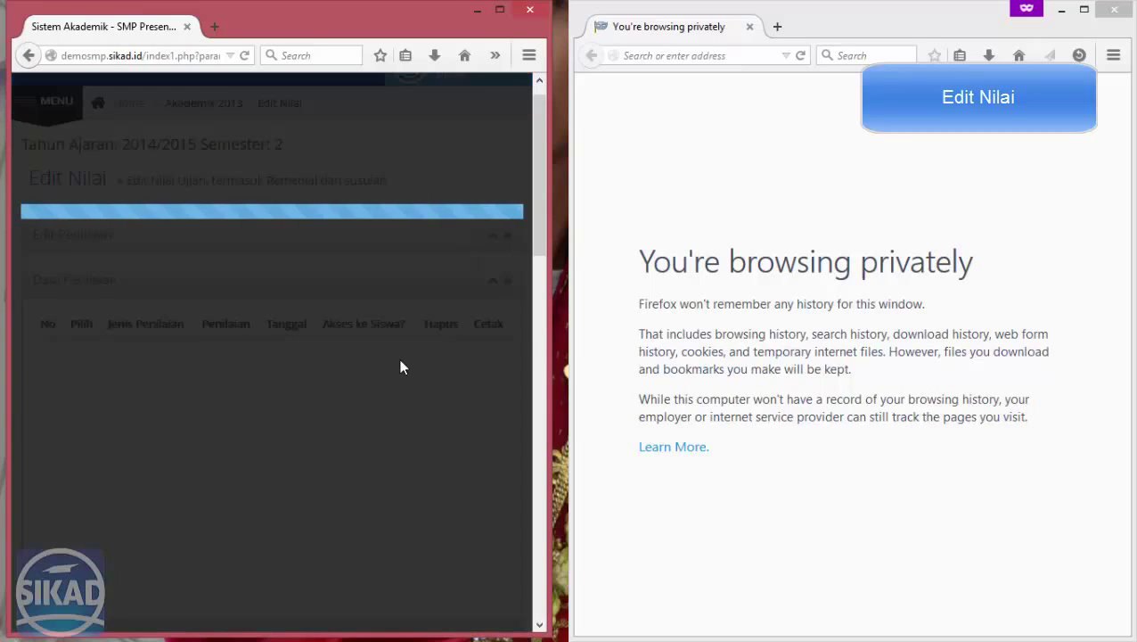
left_click(393, 381)
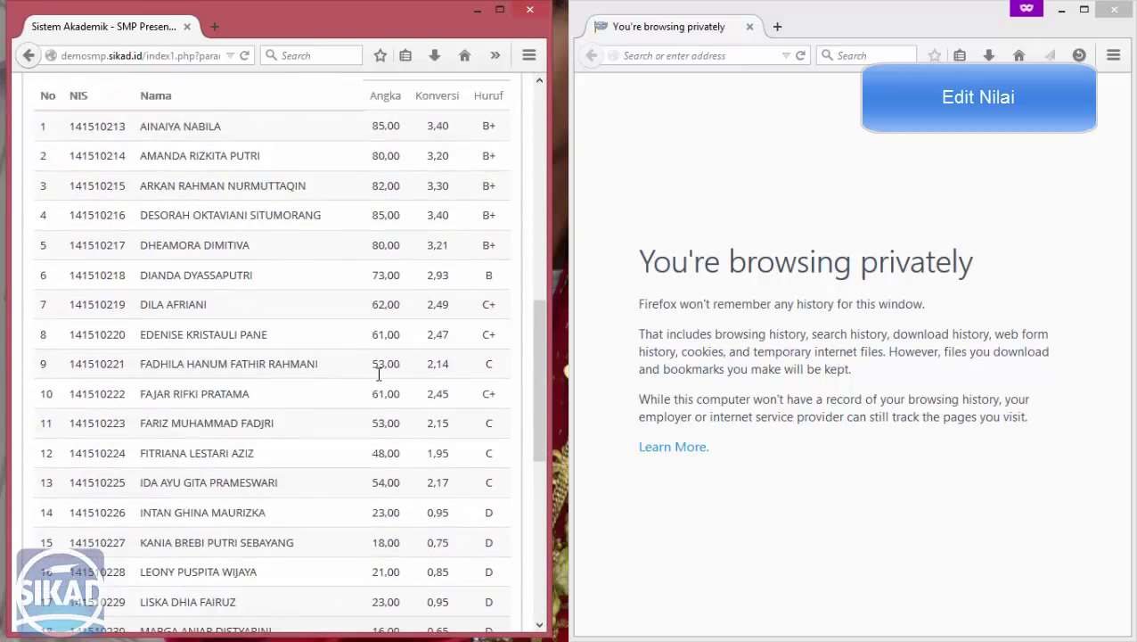
scroll(379, 374, "up", 2)
Copy the first student's NIS from the score list.
double_click(97, 206)
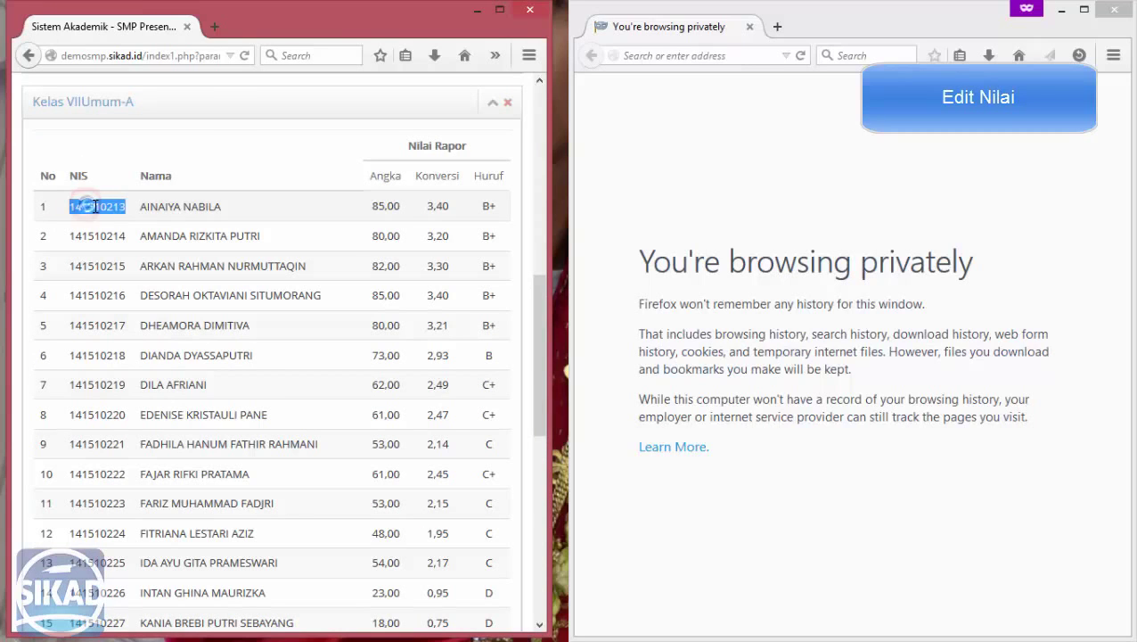
right_click(96, 206)
left_click(128, 216)
In the private window, load demosmp.sikad.id and enter the SIKAD CONNECT portal.
left_click(703, 55)
type("demosmp.sikad.id/")
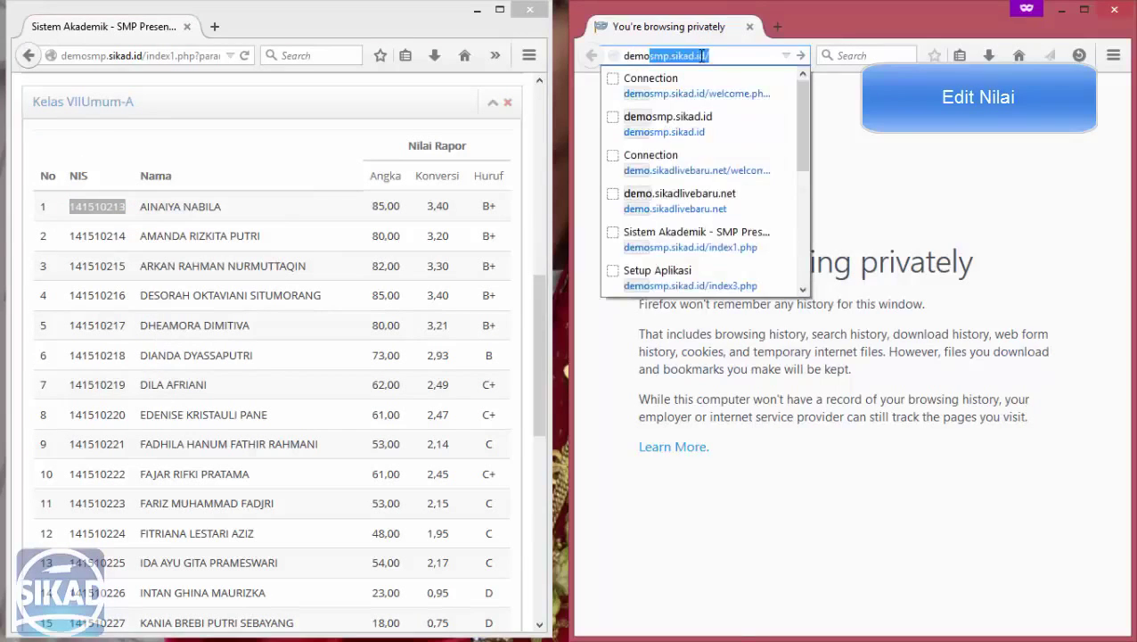
key("Return")
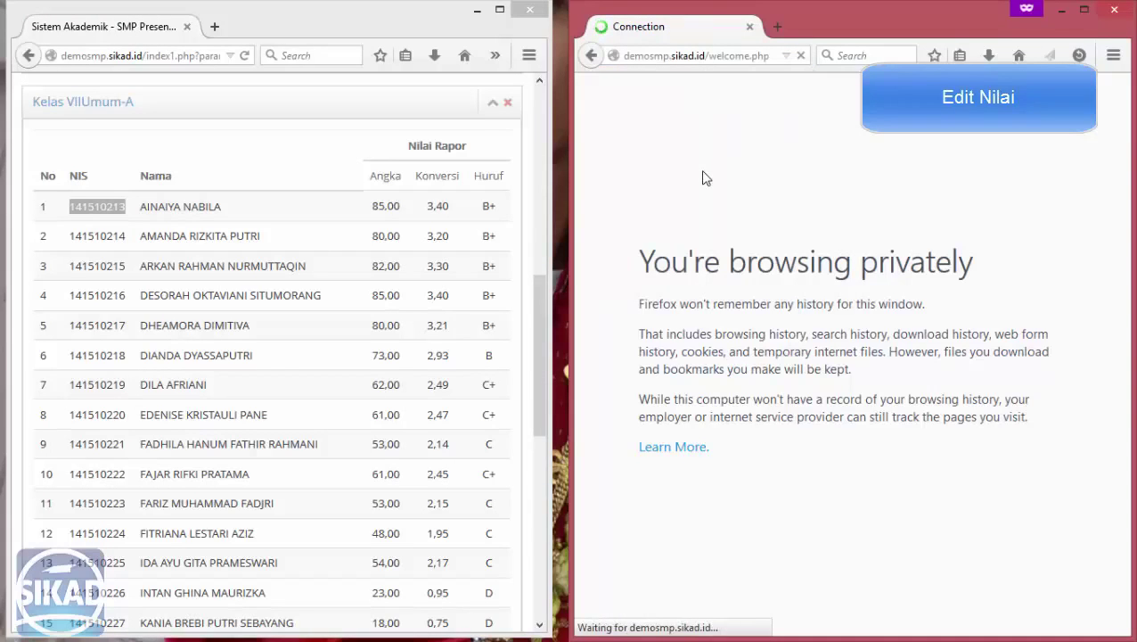
left_click(649, 455)
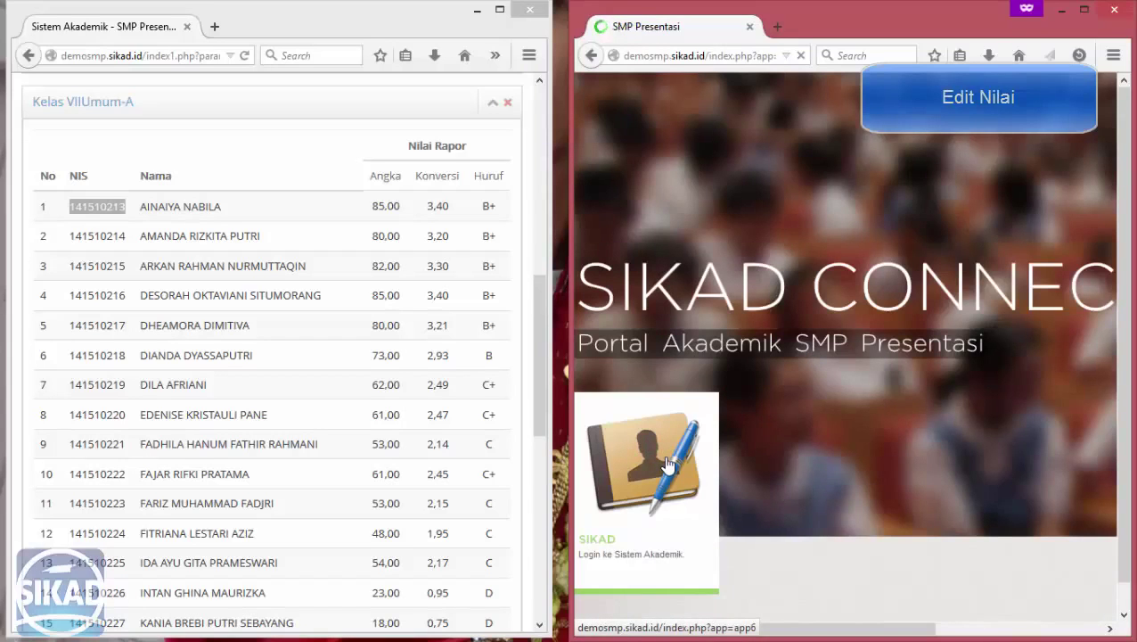
Try logging into Sistem Akademik as Siswa/Orang Tua Siswa with the pasted NIS and password.
left_click(668, 465)
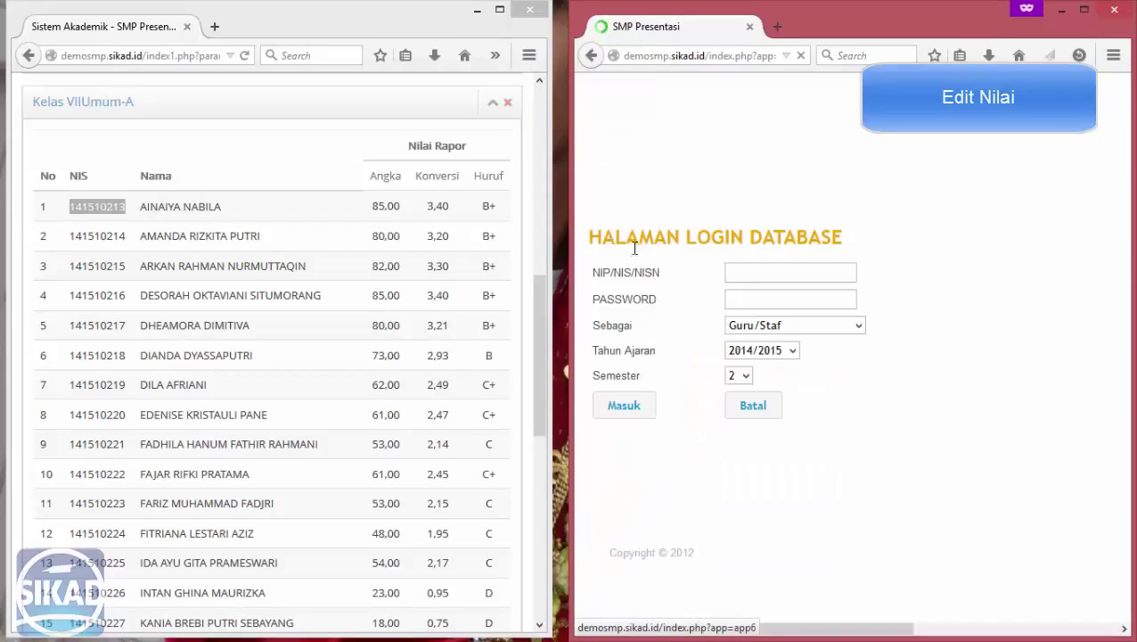
left_click(750, 270)
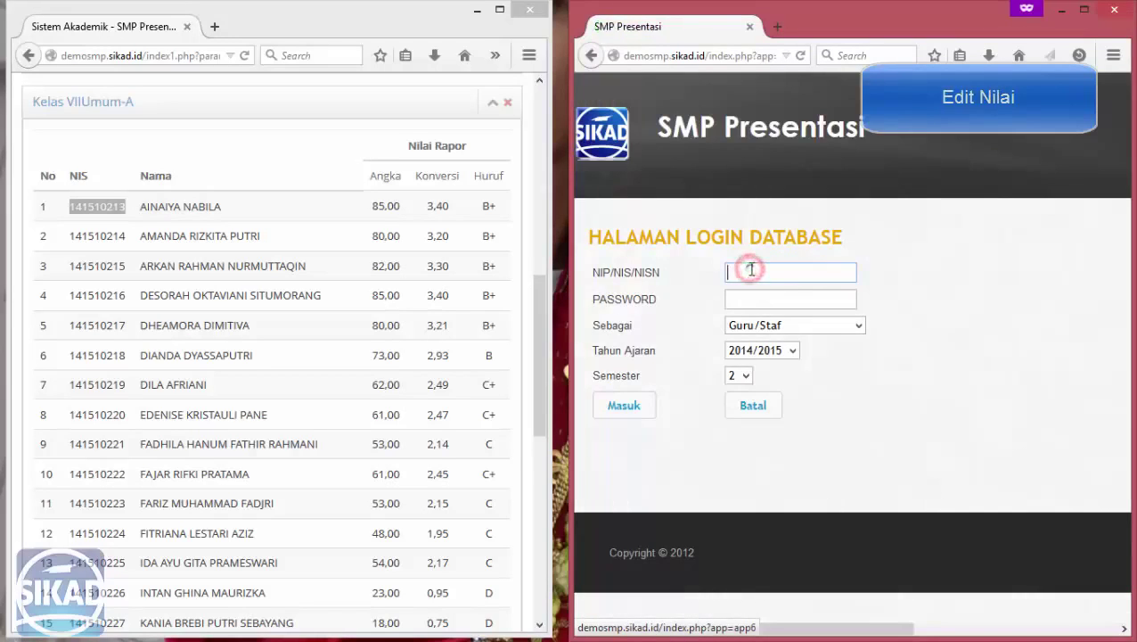
right_click(774, 272)
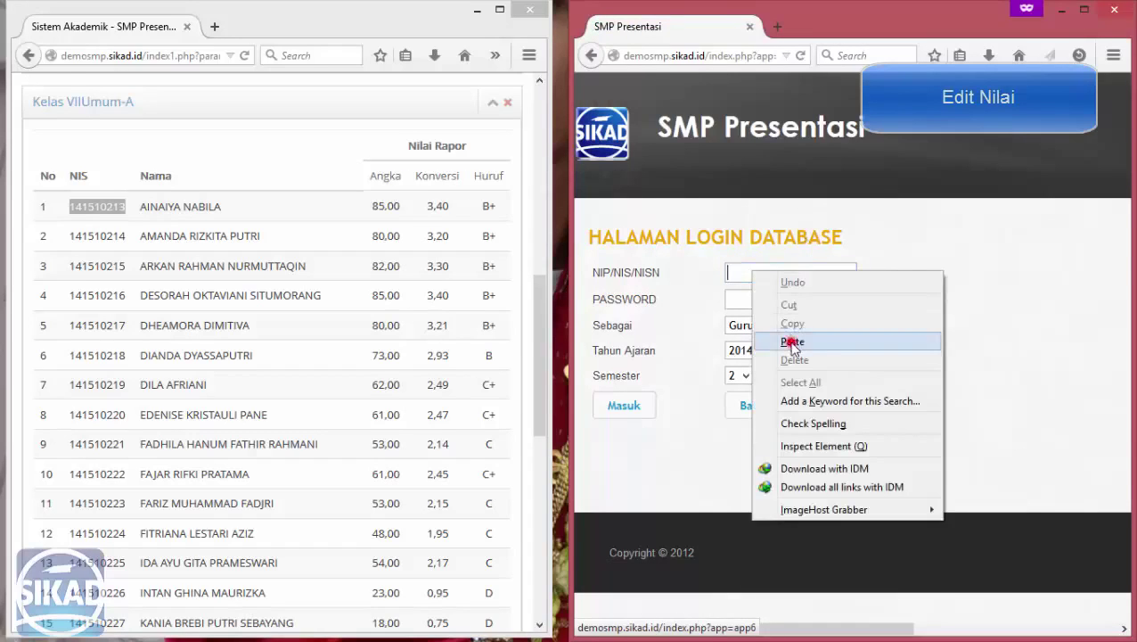
left_click(790, 348)
left_click(770, 298)
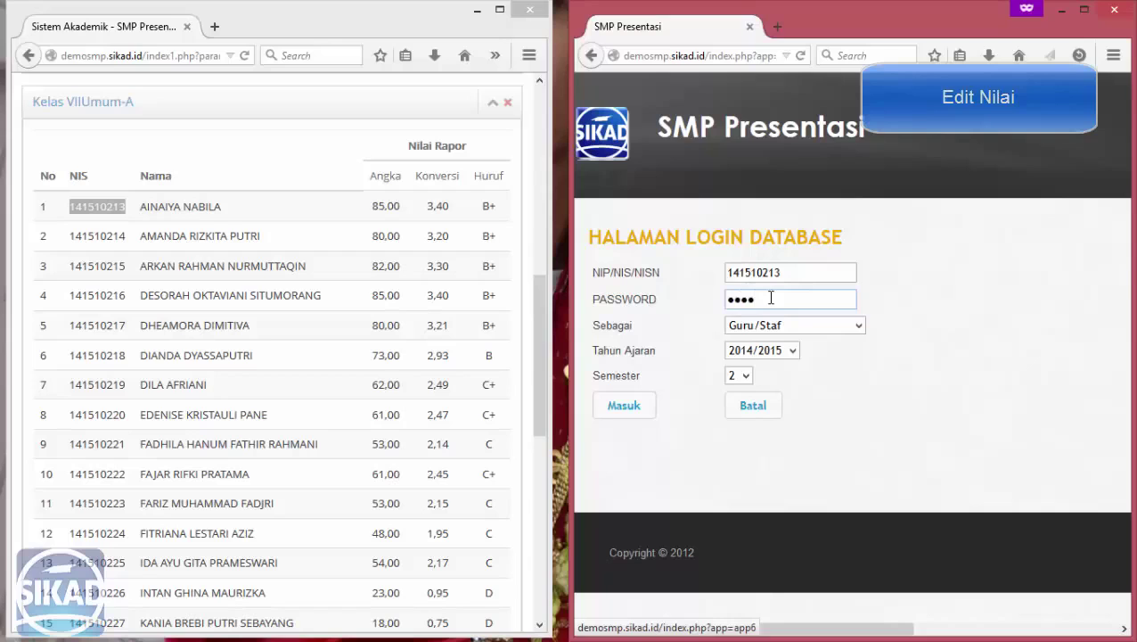
key("Return")
left_click(763, 325)
left_click(760, 357)
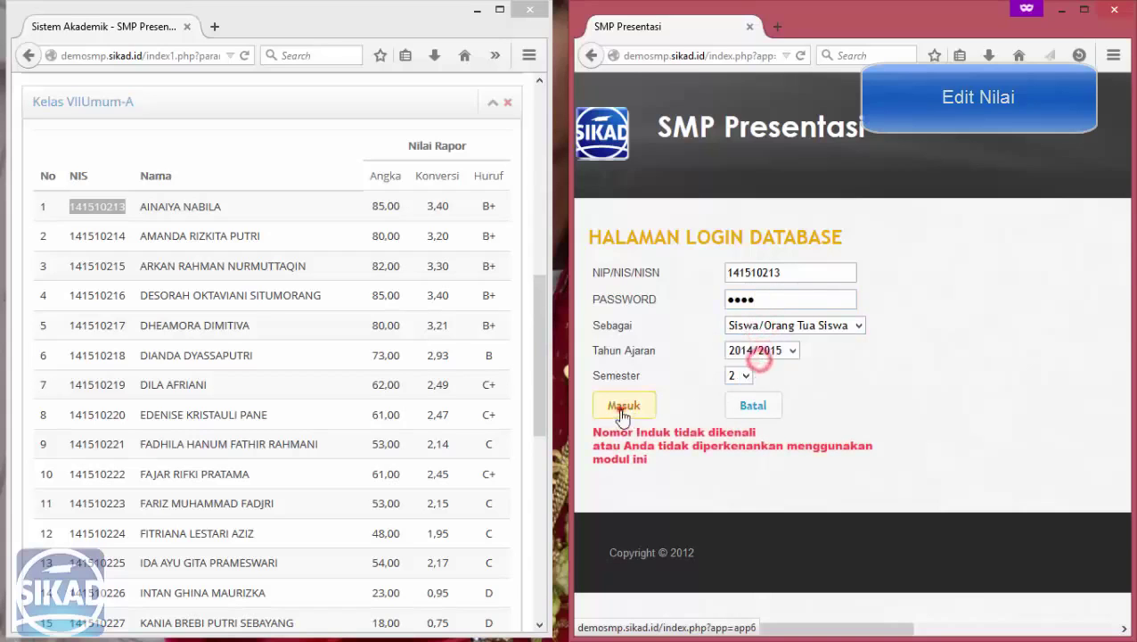
left_click(622, 412)
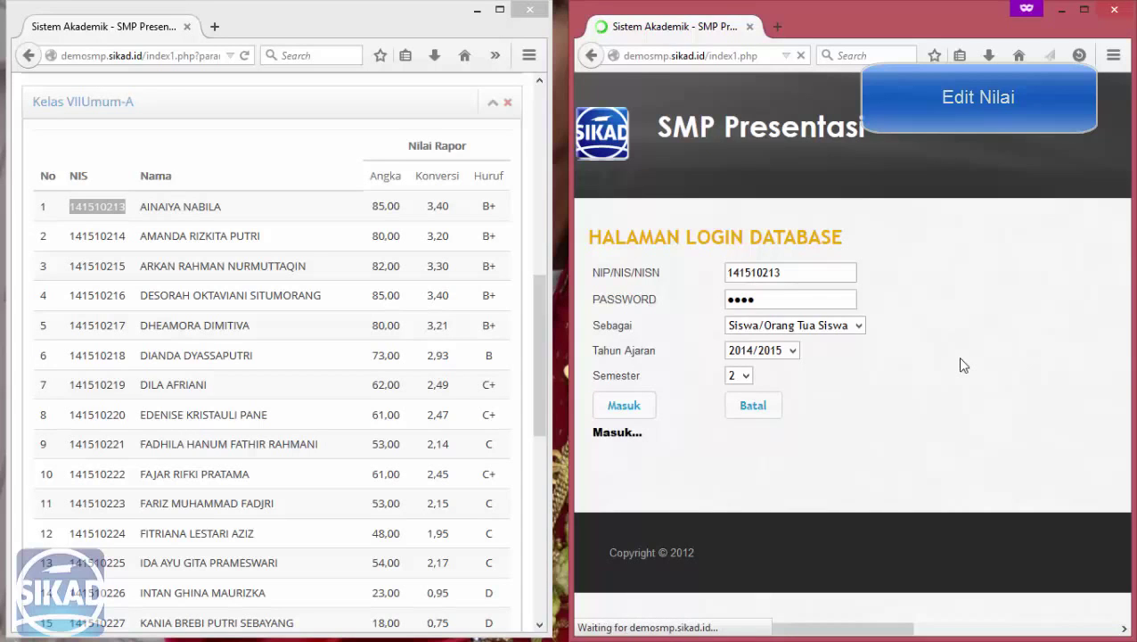
Fill in the old, new and repeated password fields, submit, and acknowledge the confirmation.
left_click_drag(535, 302, 528, 129)
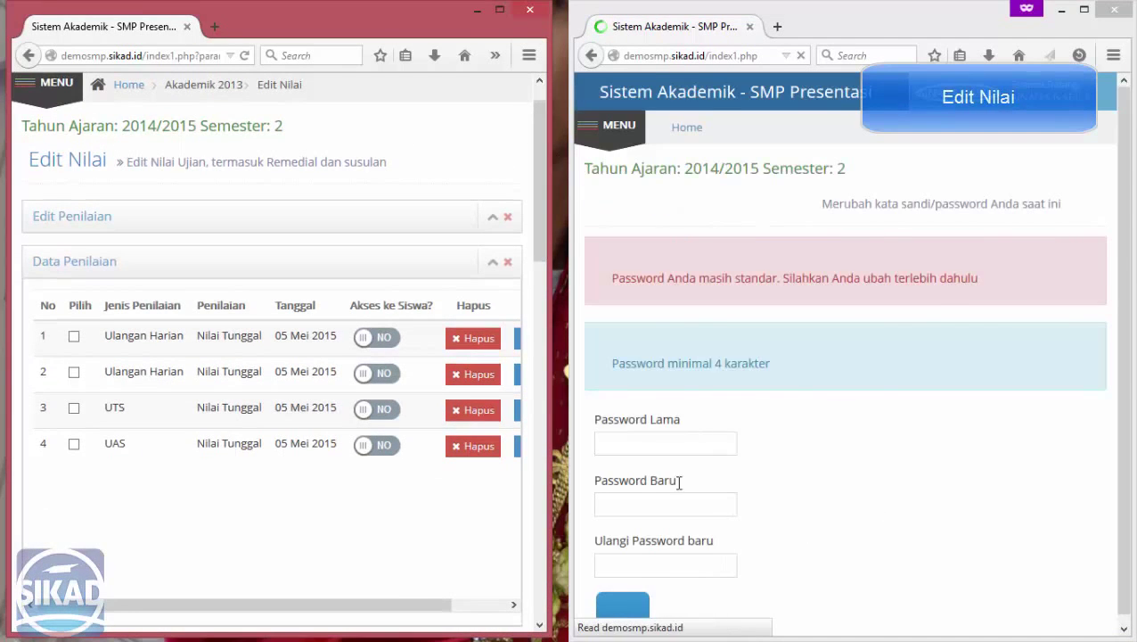
left_click(664, 444)
type("1234")
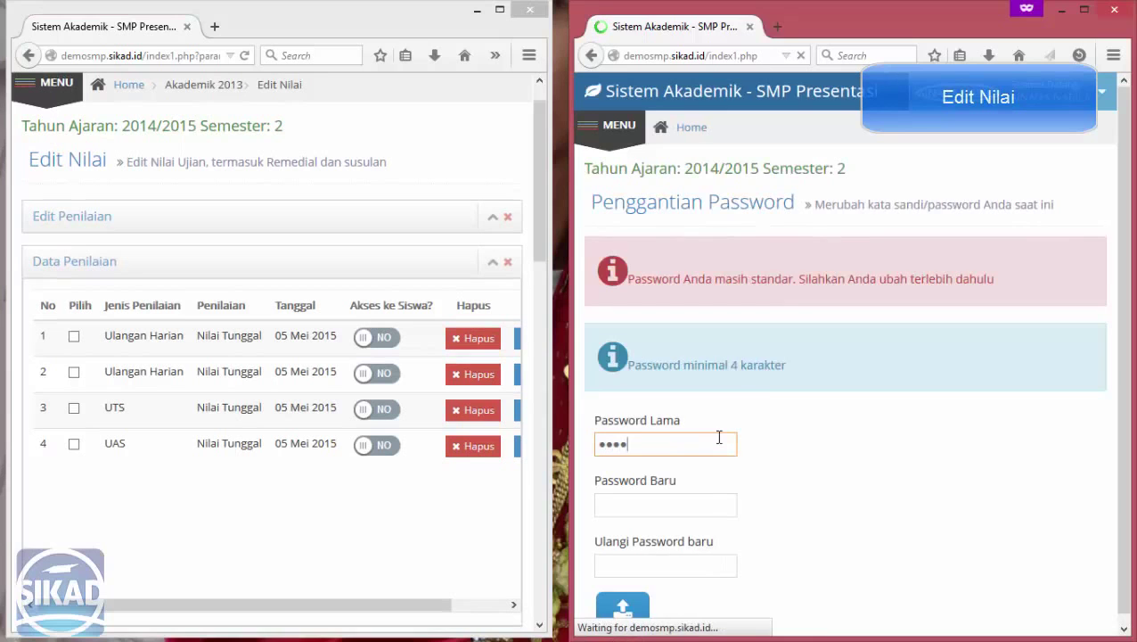
key("Tab")
type("1234")
key("Tab")
type("1234")
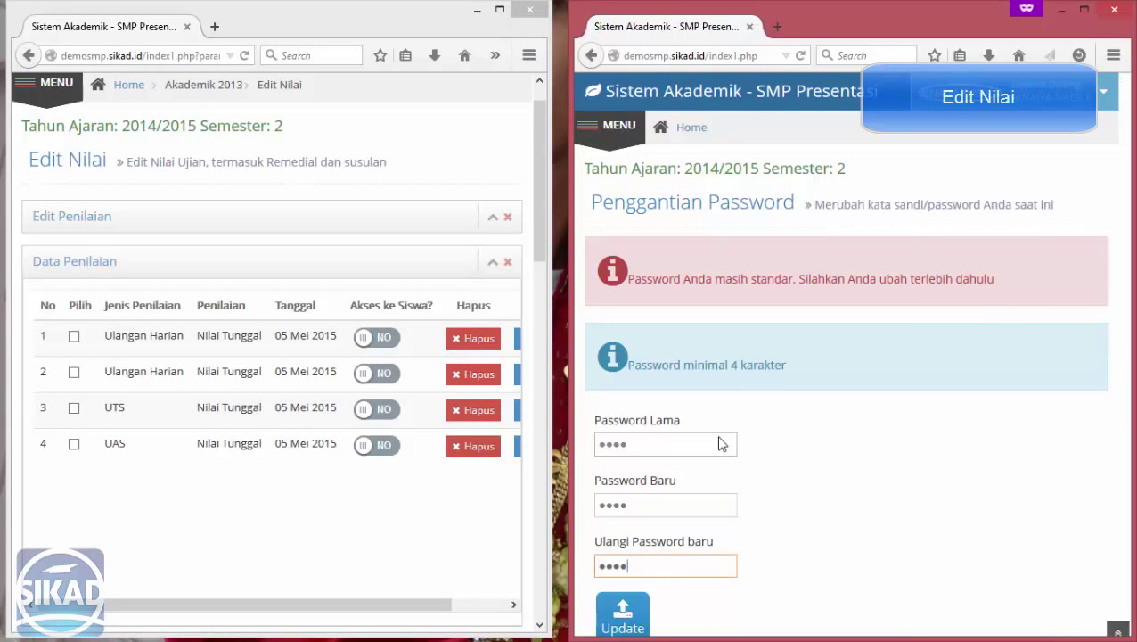
key("Return")
left_click(1061, 193)
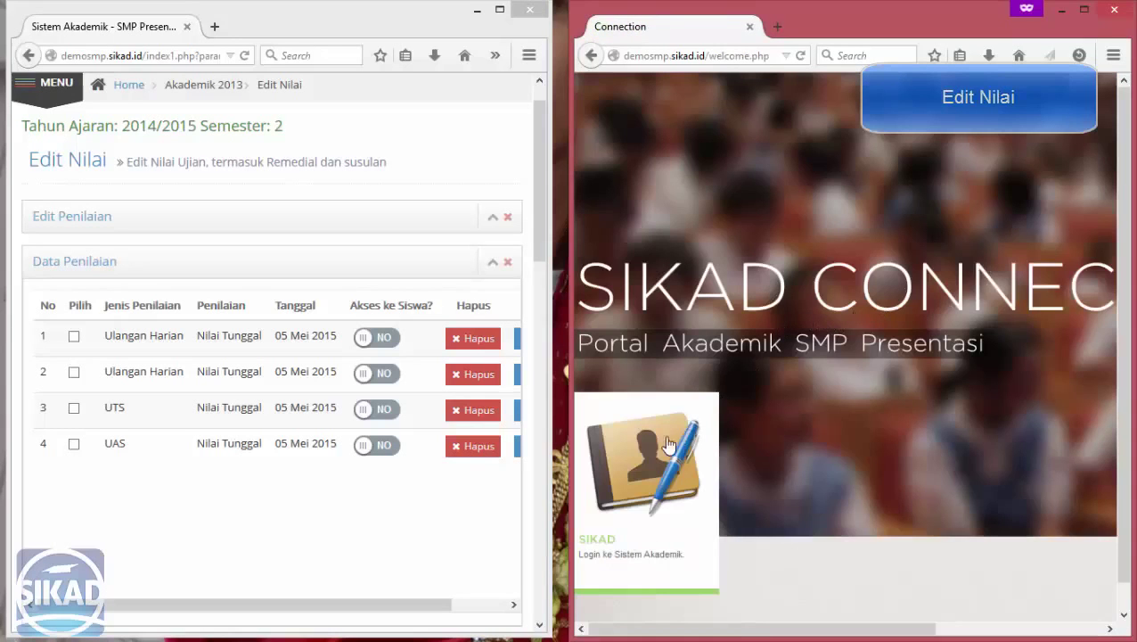
Log in as Siswa/Orang Tua Siswa using the pasted student NIS and the new password.
left_click(669, 445)
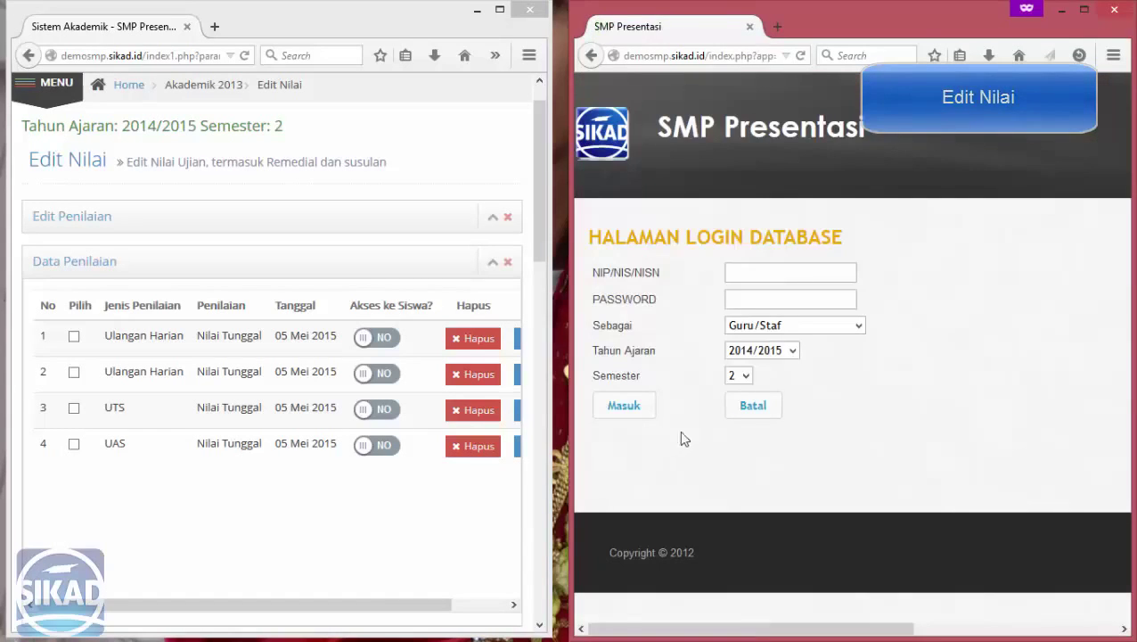
left_click(761, 271)
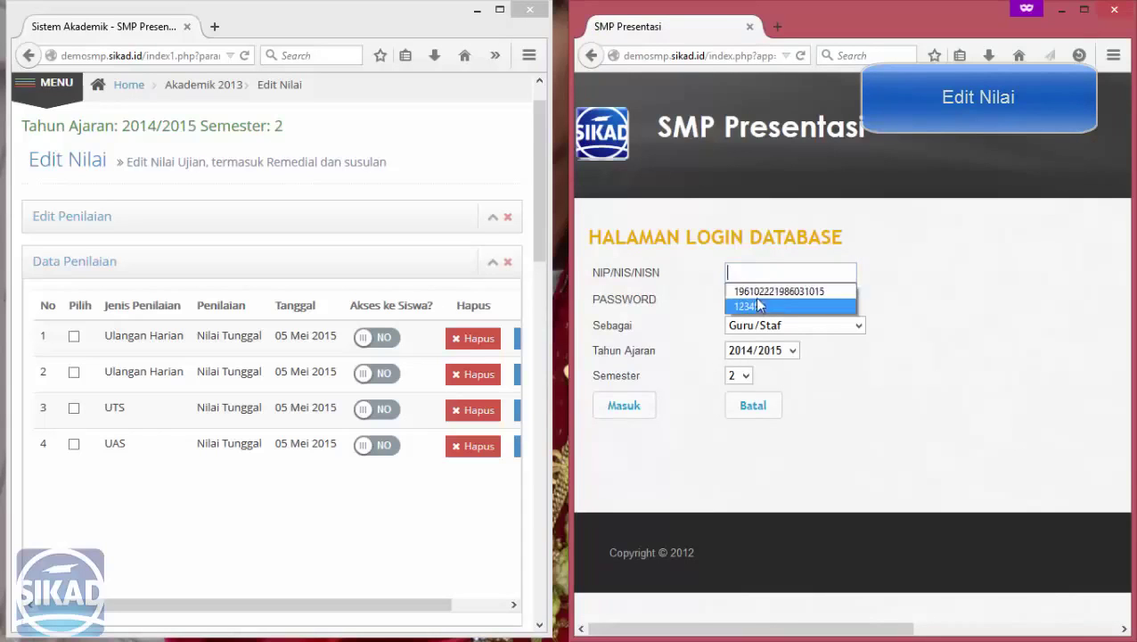
left_click(769, 269)
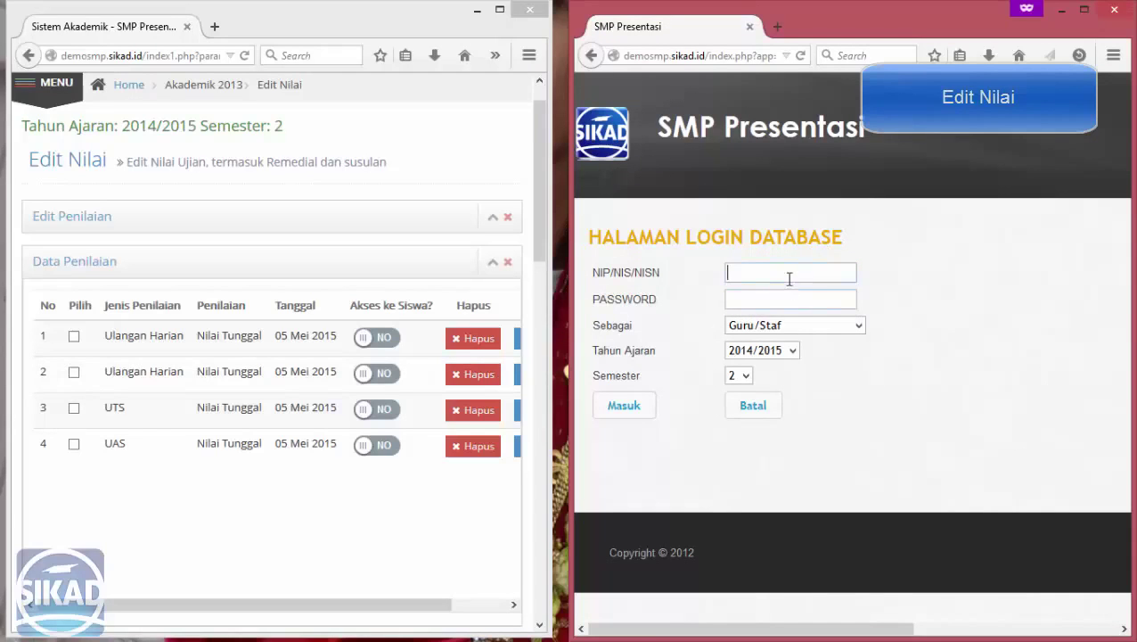
right_click(789, 279)
left_click(812, 347)
left_click(782, 303)
type("141510213")
key("Tab")
key("Down")
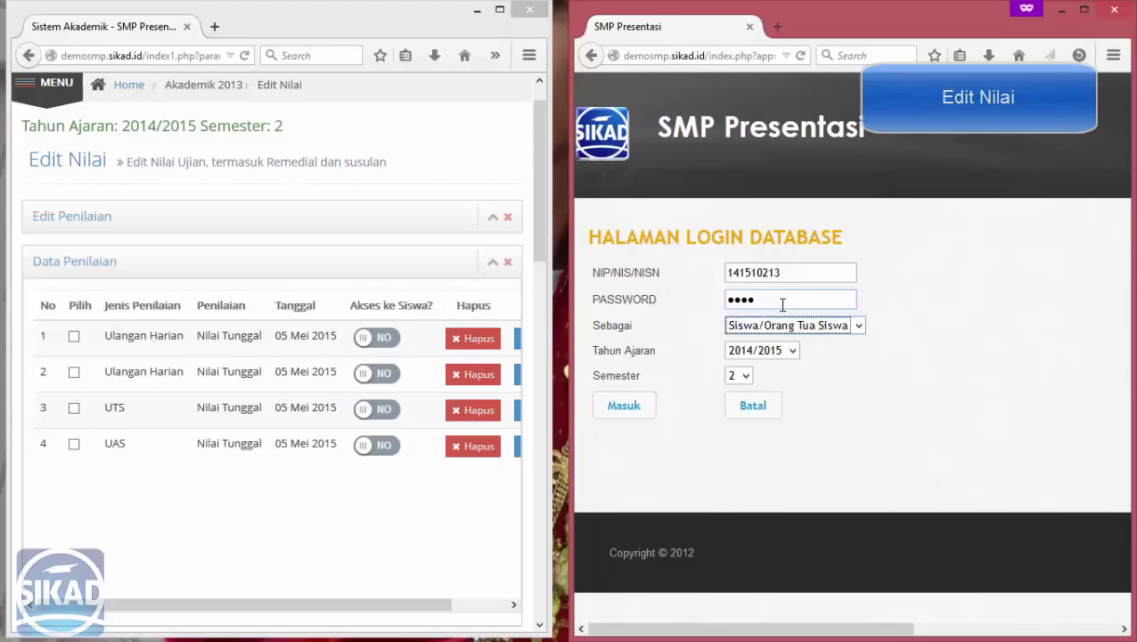
key("Tab")
key("Tab")
key("Tab")
key("Return")
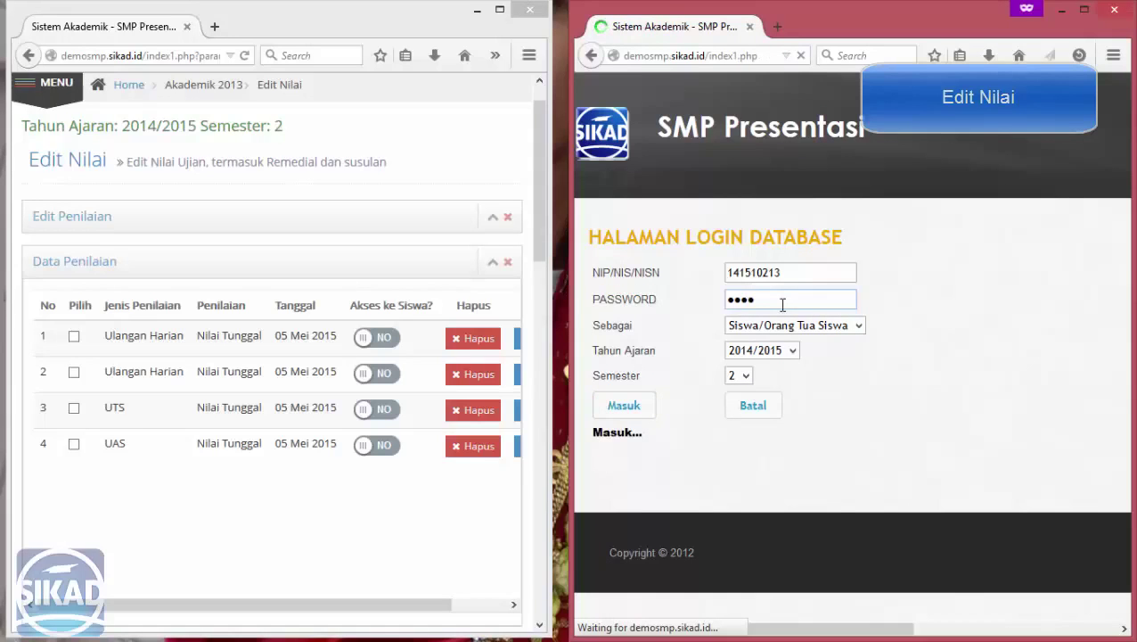
left_click(610, 129)
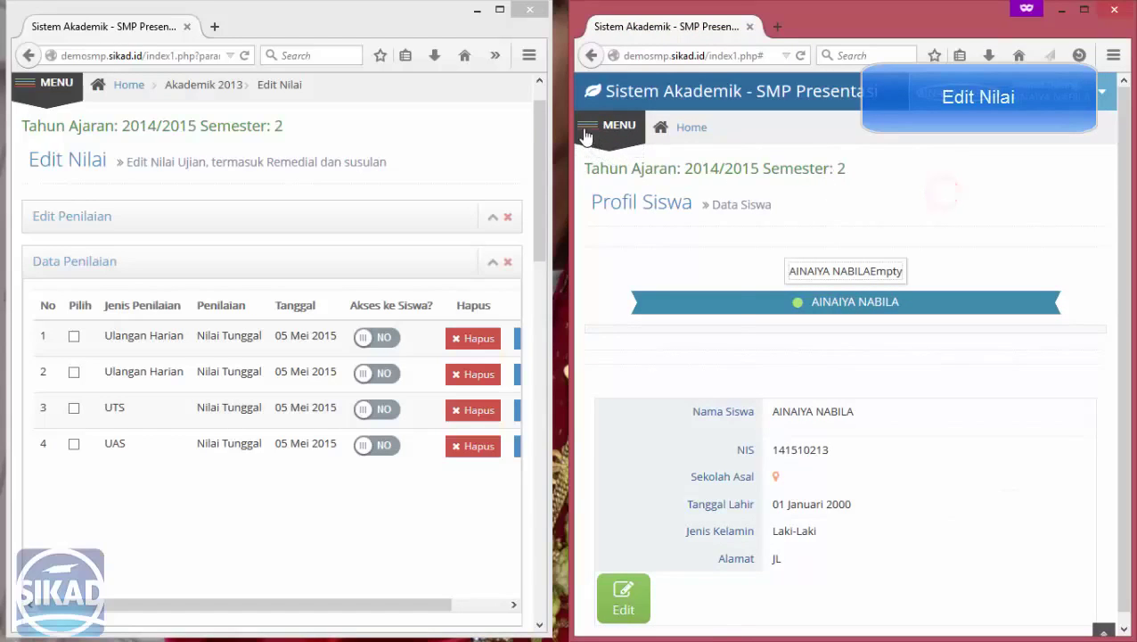
In the student window, show the Matematika scores under Pelaporan > Akademik.
left_click(589, 130)
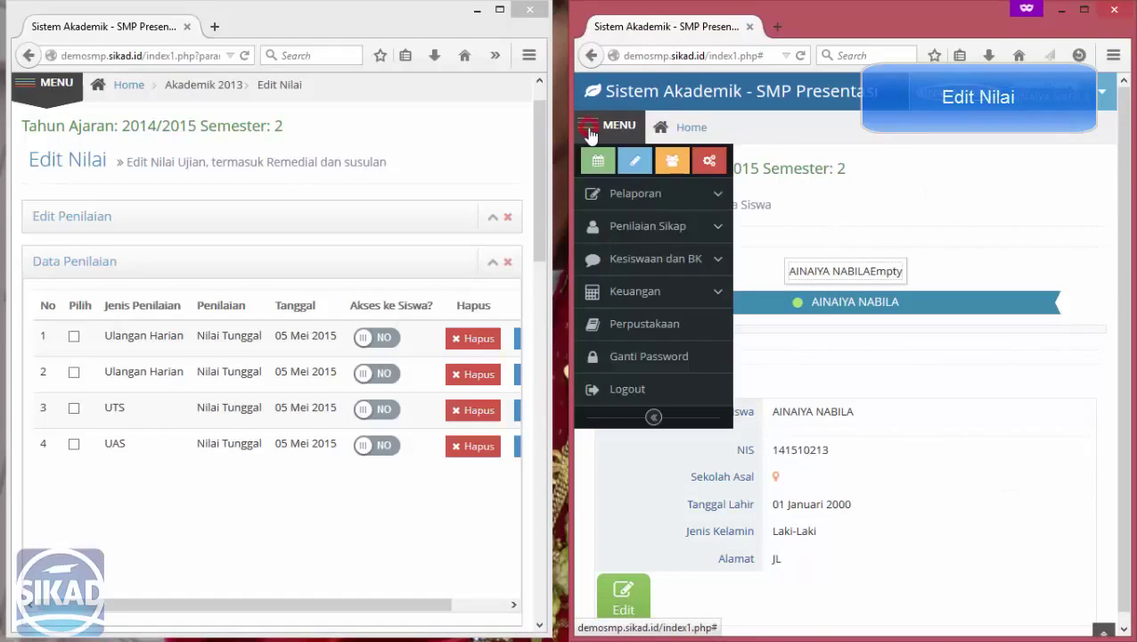
left_click(650, 192)
left_click(654, 228)
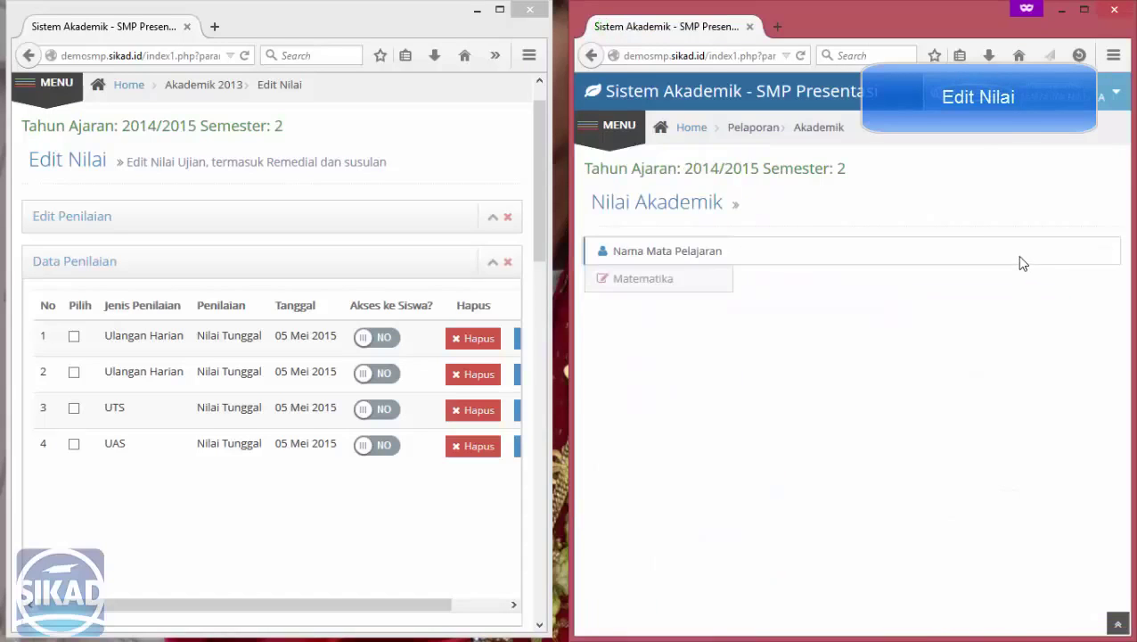
left_click(659, 278)
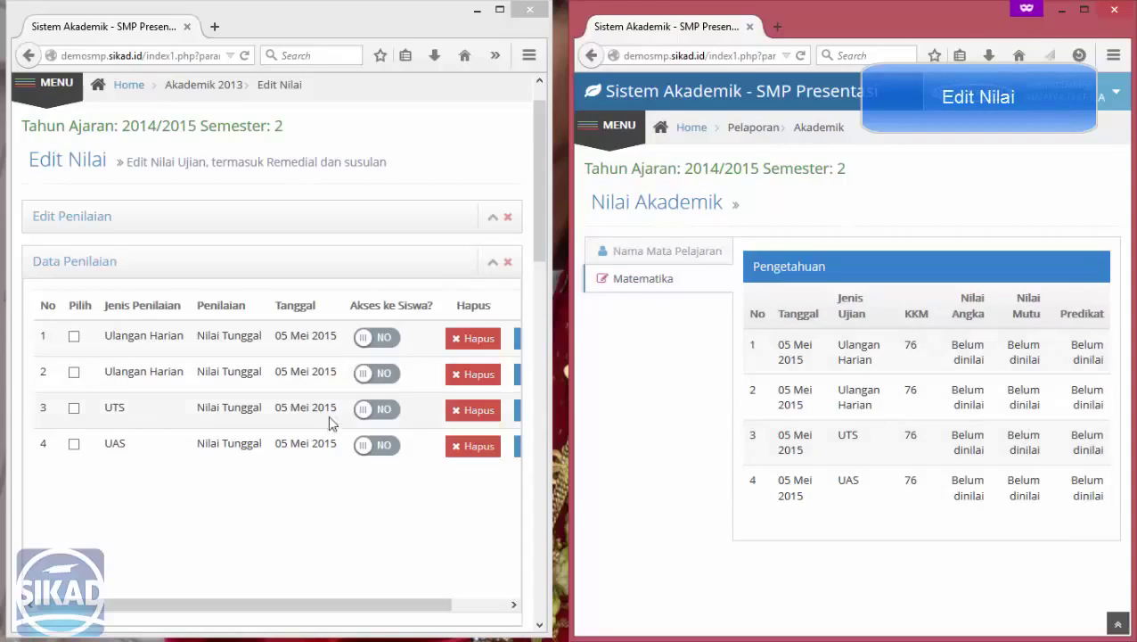
Turn on student access for both Ulangan Harian rows, refreshing the student's Matematika scores each time.
left_click(383, 343)
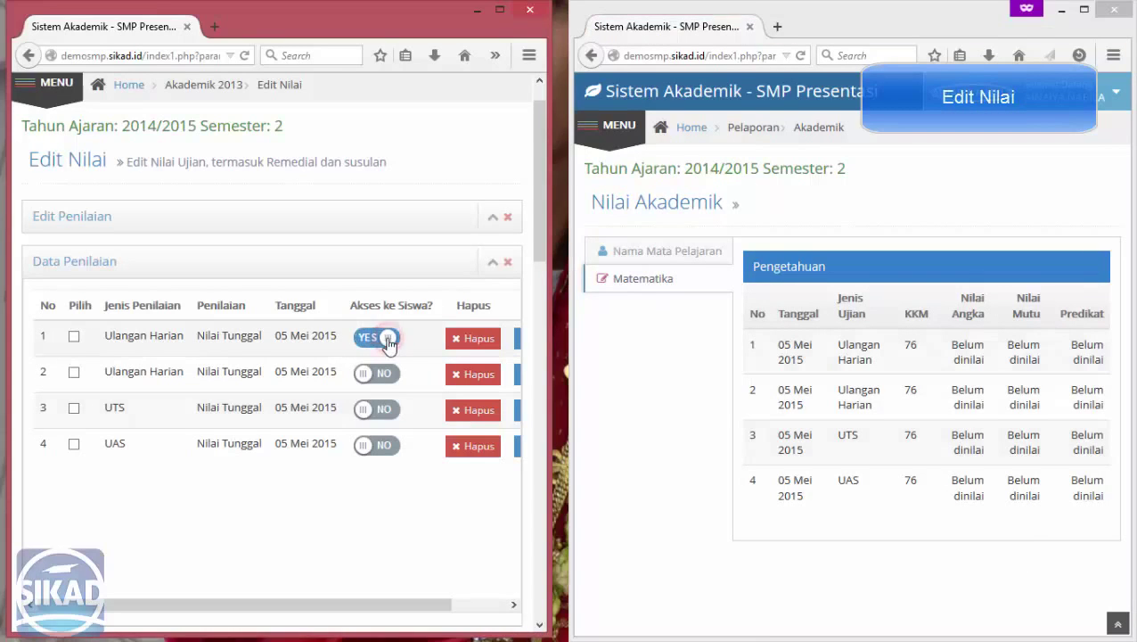
left_click(646, 280)
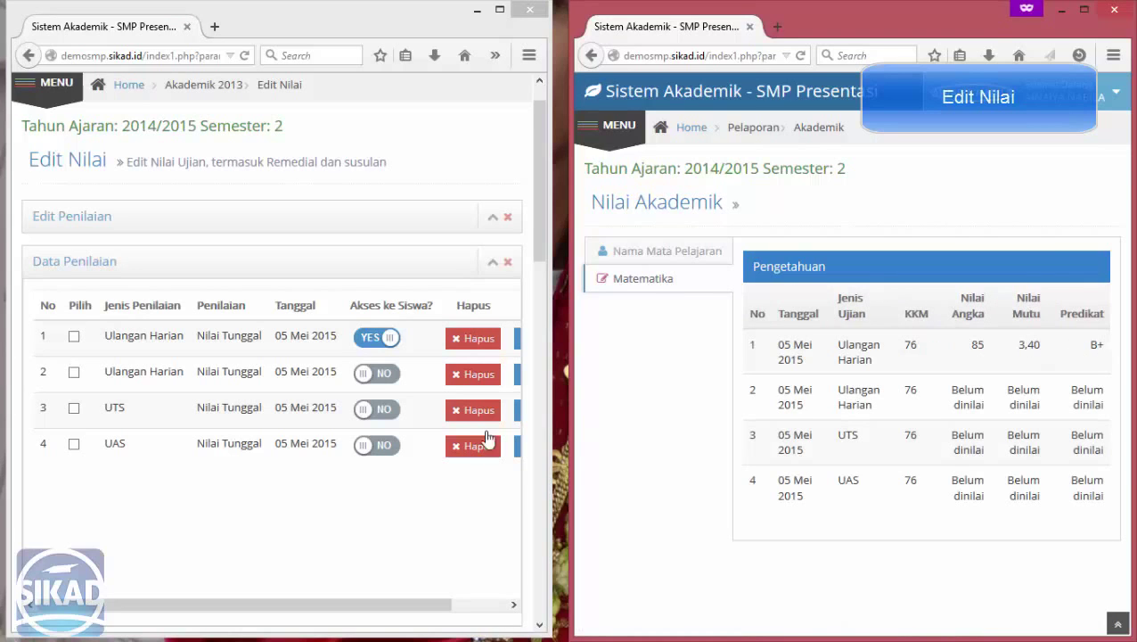
left_click(381, 374)
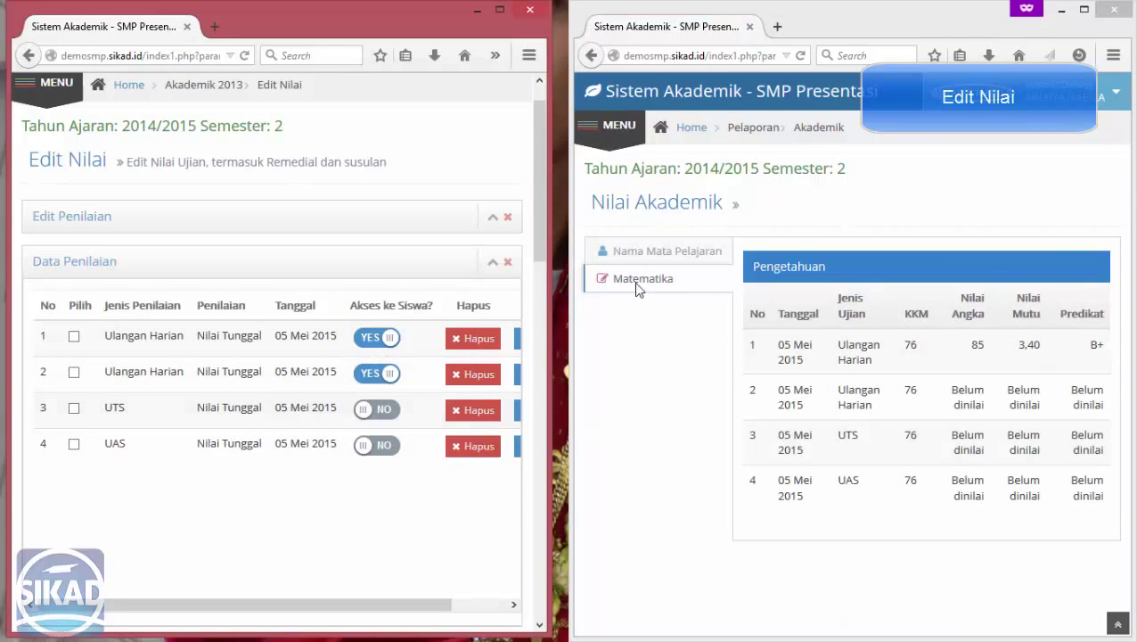
left_click(636, 282)
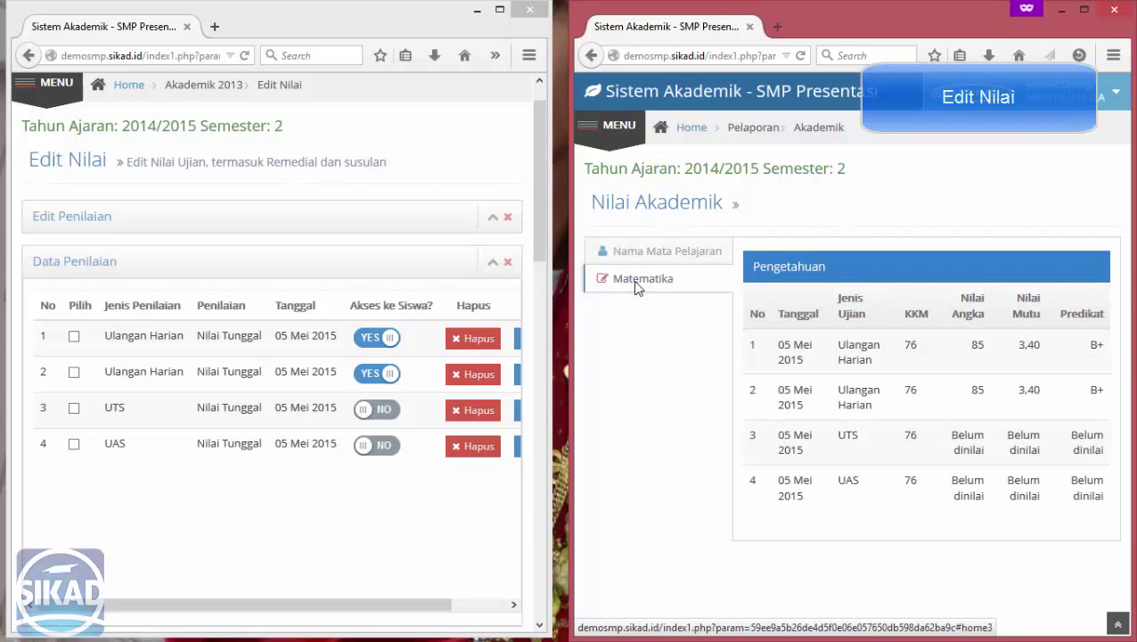
Bring the teacher's Edit Nilai window forward and enlarge it to full screen.
left_click(292, 507)
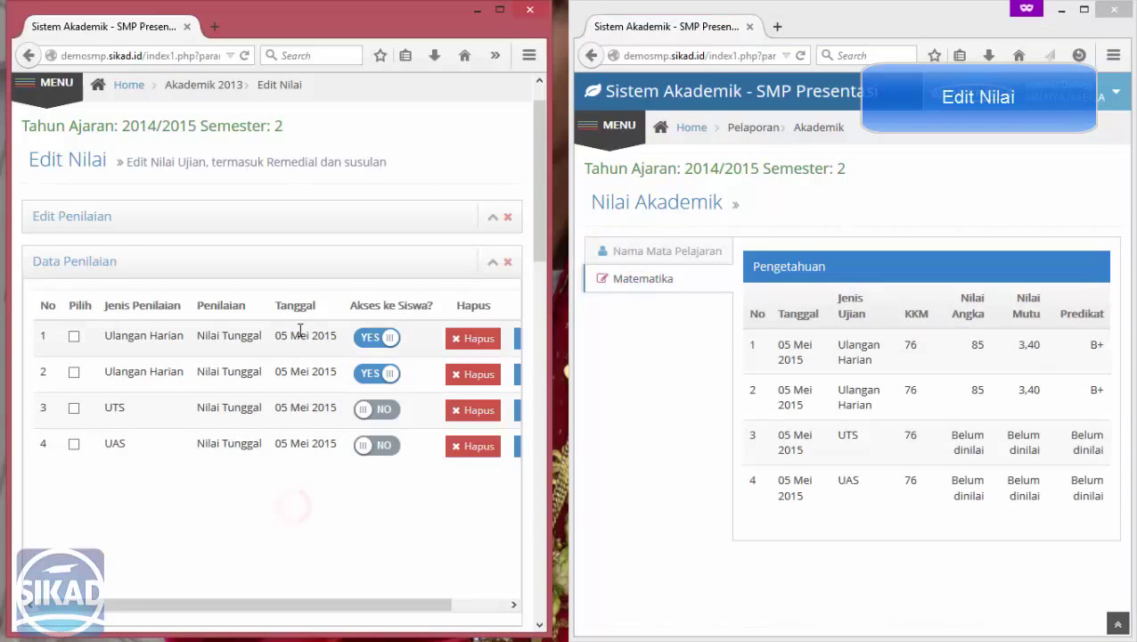
scroll(299, 329, "down", 1)
scroll(301, 334, "down", 3)
scroll(308, 375, "up", 1)
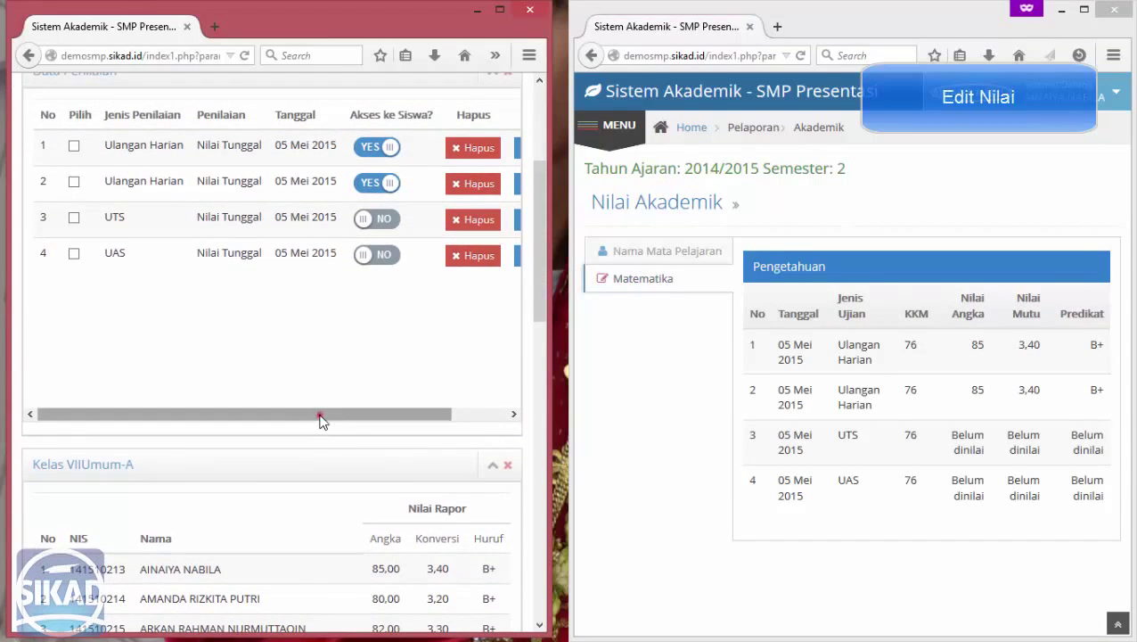
left_click_drag(320, 415, 296, 412)
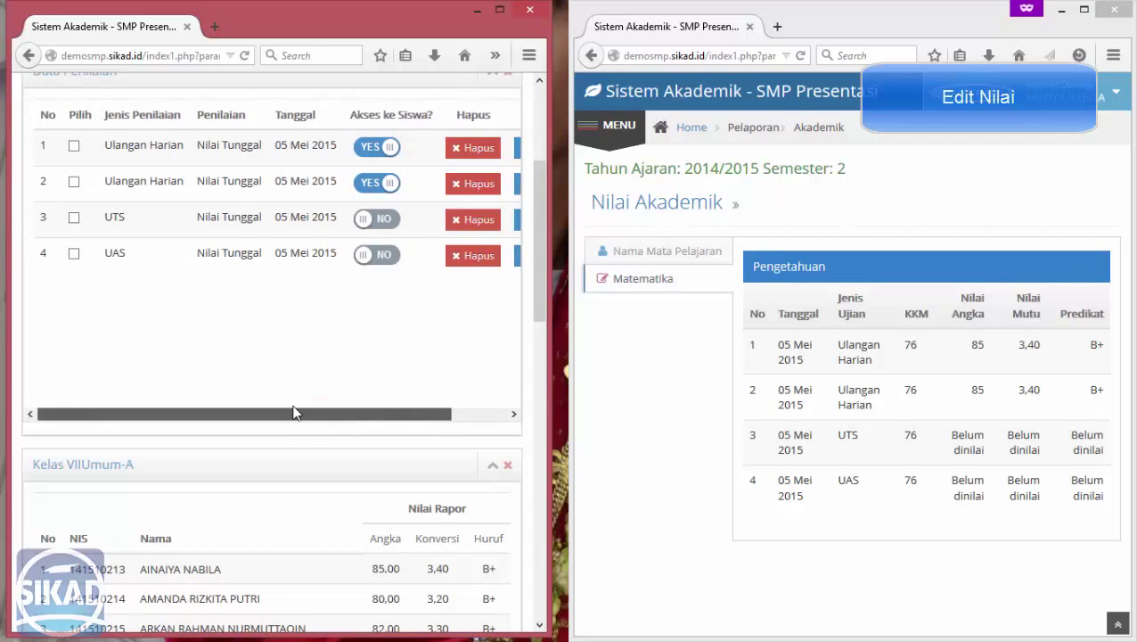
left_click_drag(366, 415, 421, 416)
left_click(500, 9)
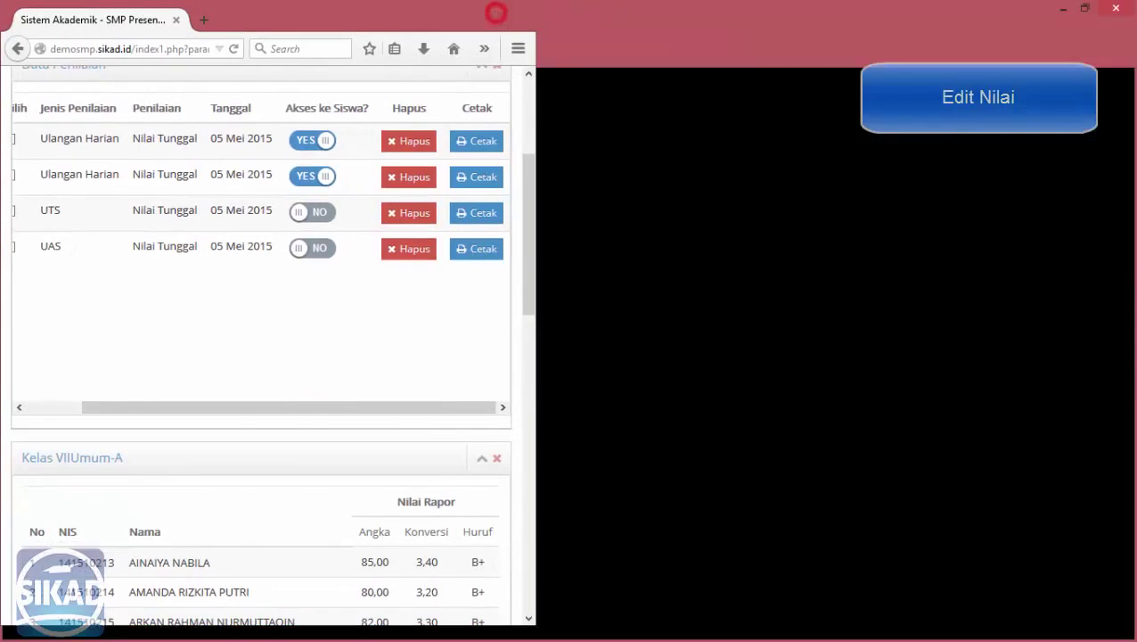
Print assessment 1's Daftar Nilai and review the Matematika-A VII-A grade list in the new tab.
left_click(674, 197)
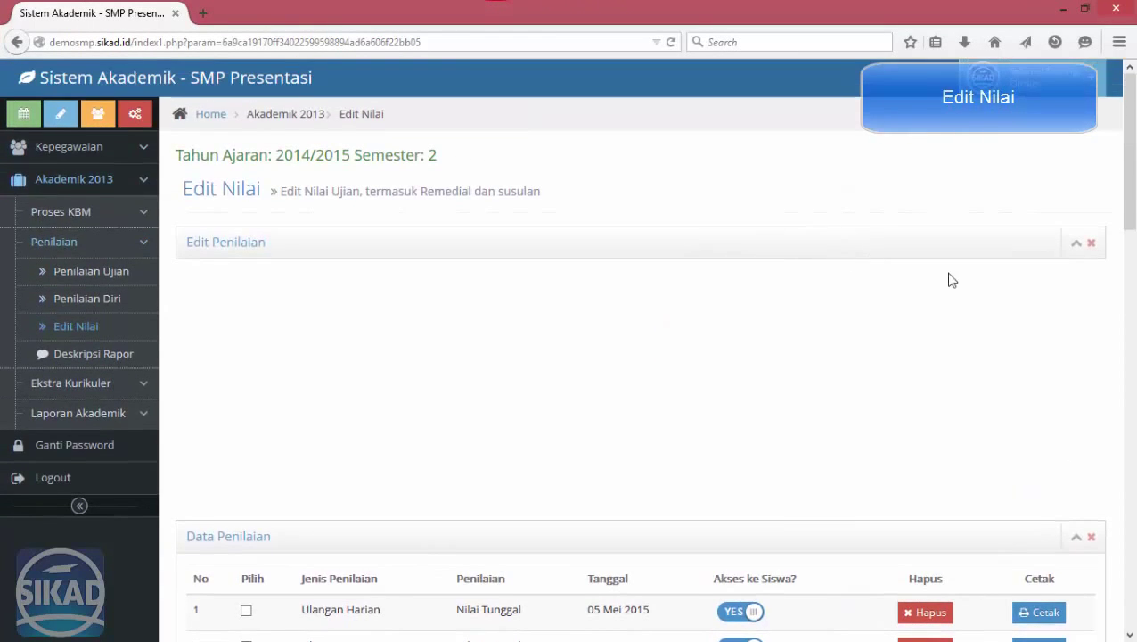
scroll(1034, 356, "down", 6)
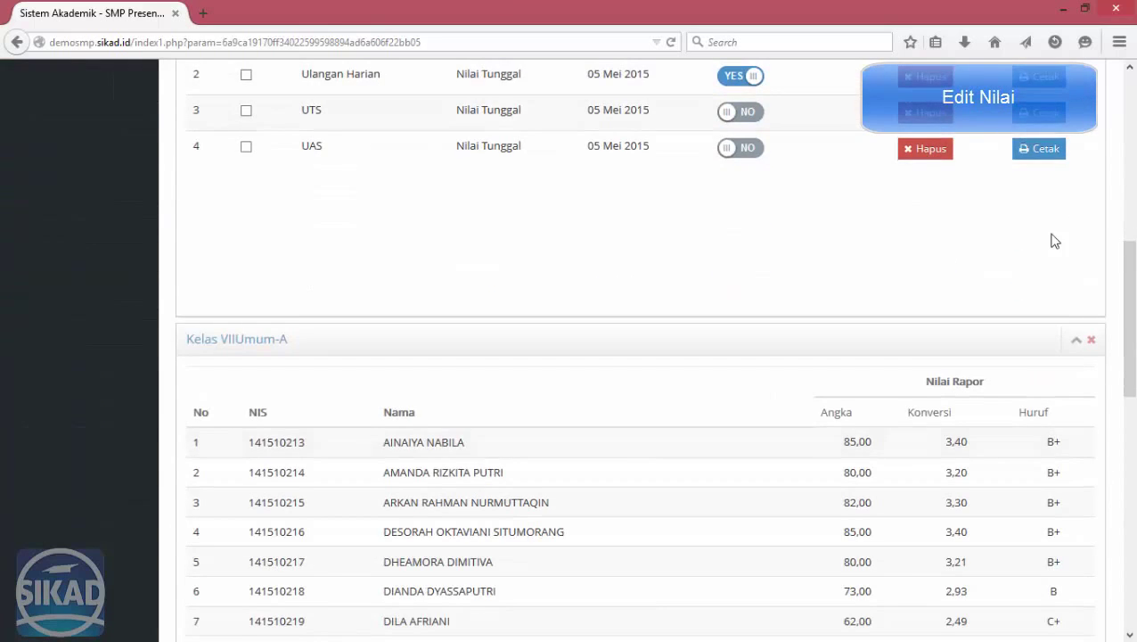
scroll(1042, 259, "up", 3)
left_click(1043, 327)
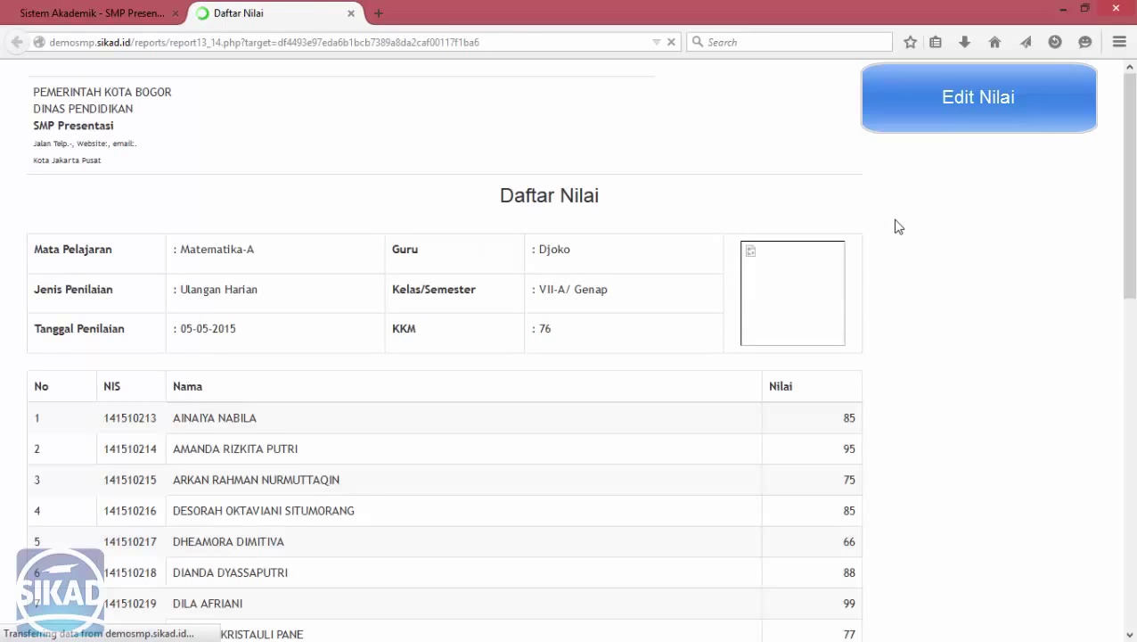
scroll(898, 228, "down", 8)
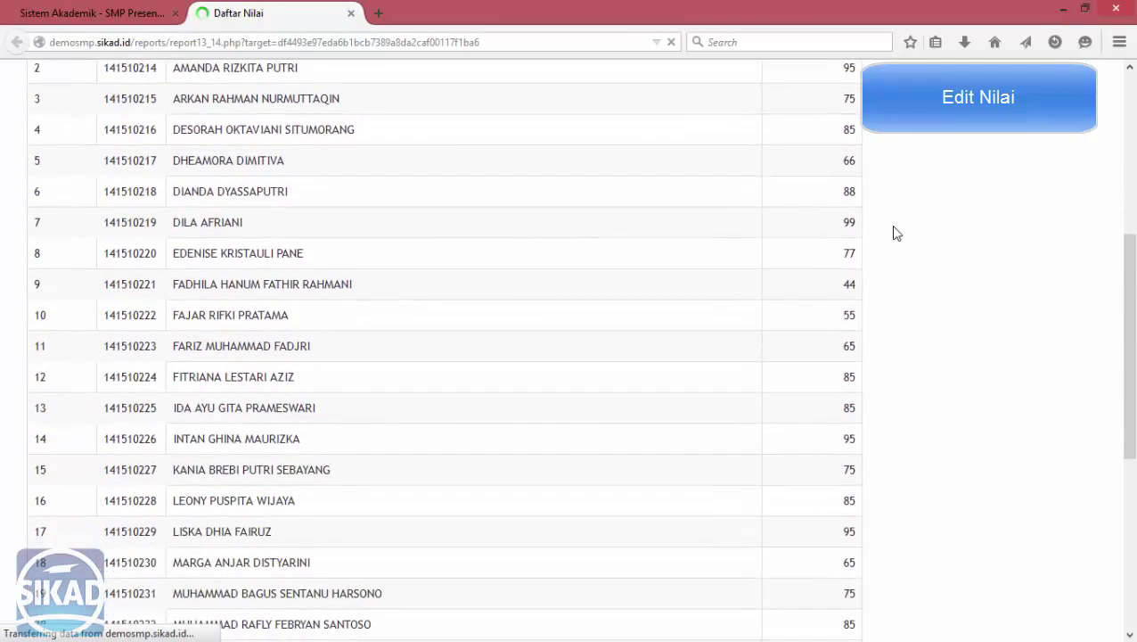
scroll(896, 233, "down", 2)
scroll(895, 232, "up", 10)
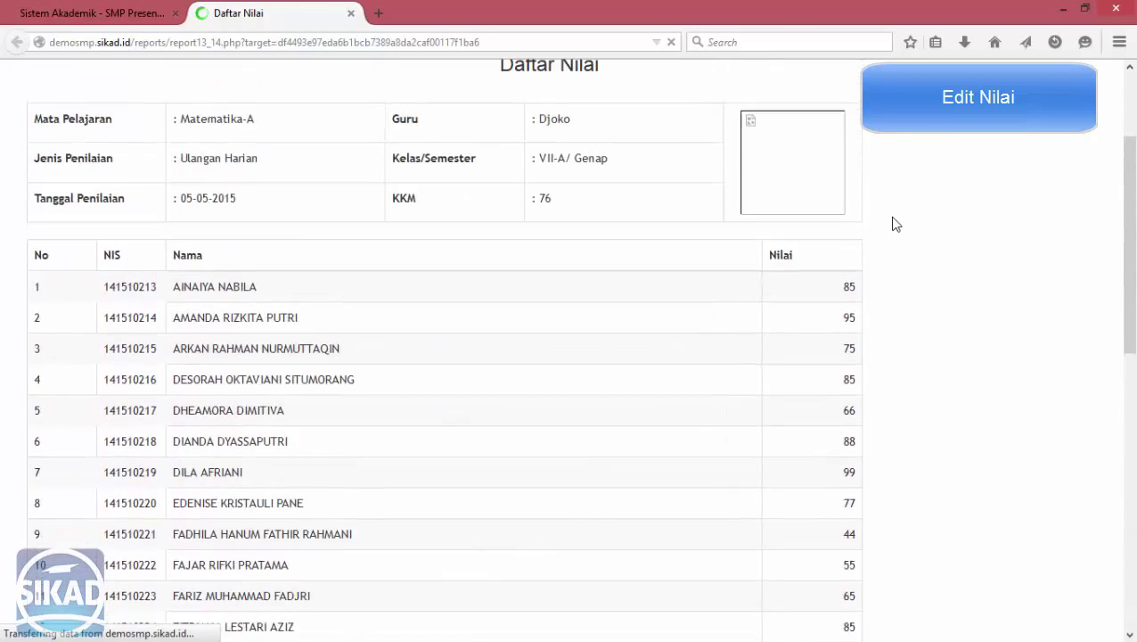
scroll(896, 226, "up", 3)
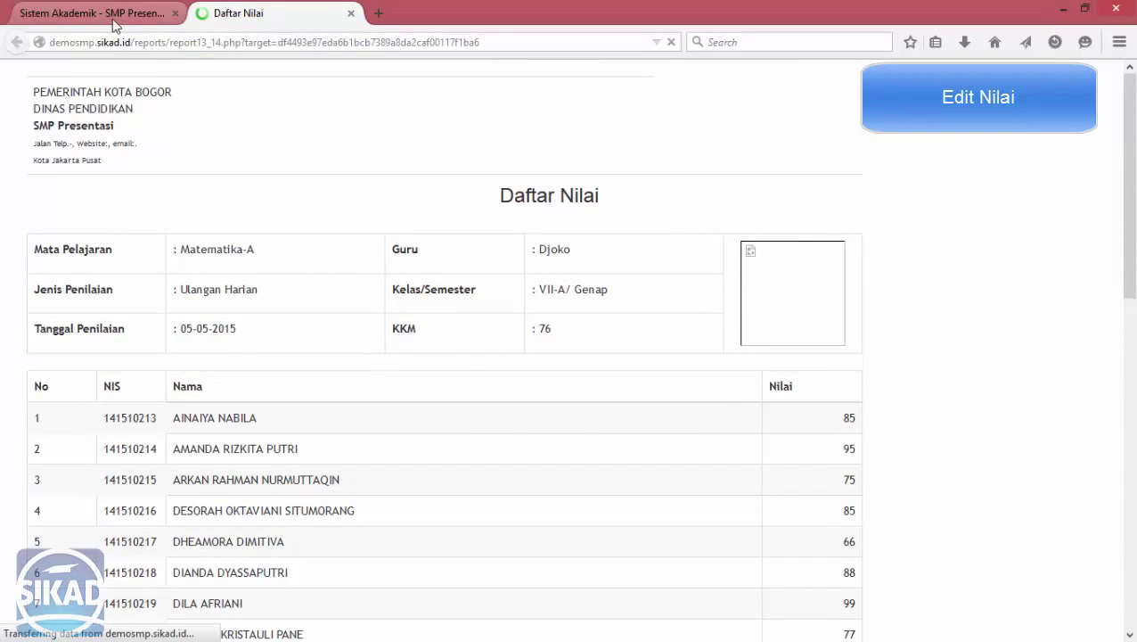
Tick both Ulangan Harian assessments so Nilai Tagihan columns 1 and 2 appear in the class table.
left_click(105, 20)
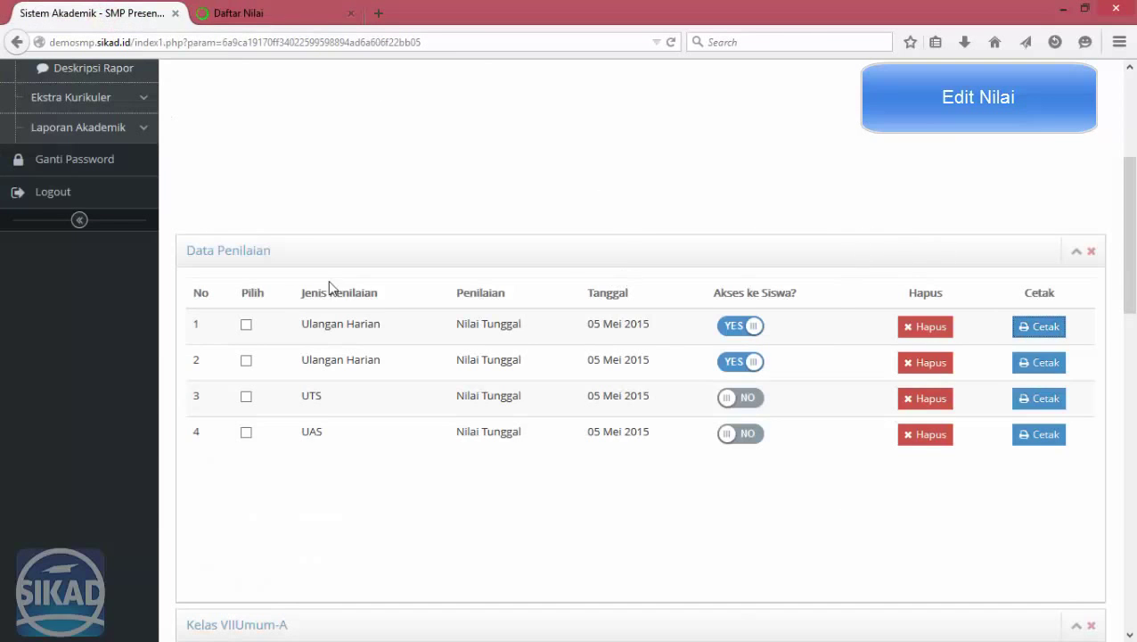
left_click(247, 325)
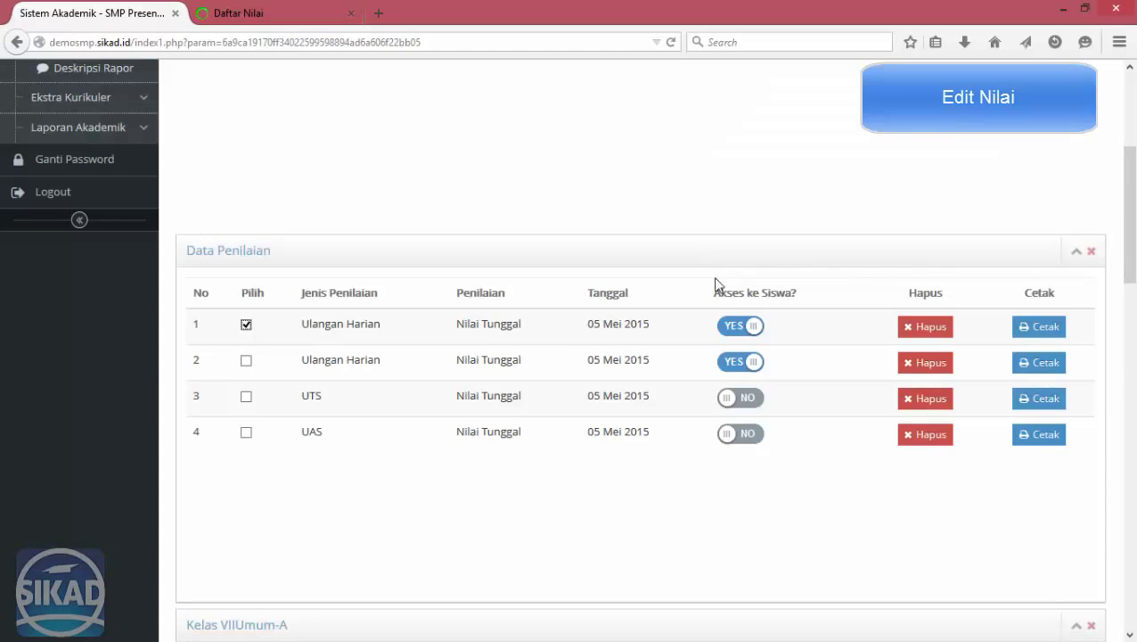
scroll(814, 323, "down", 5)
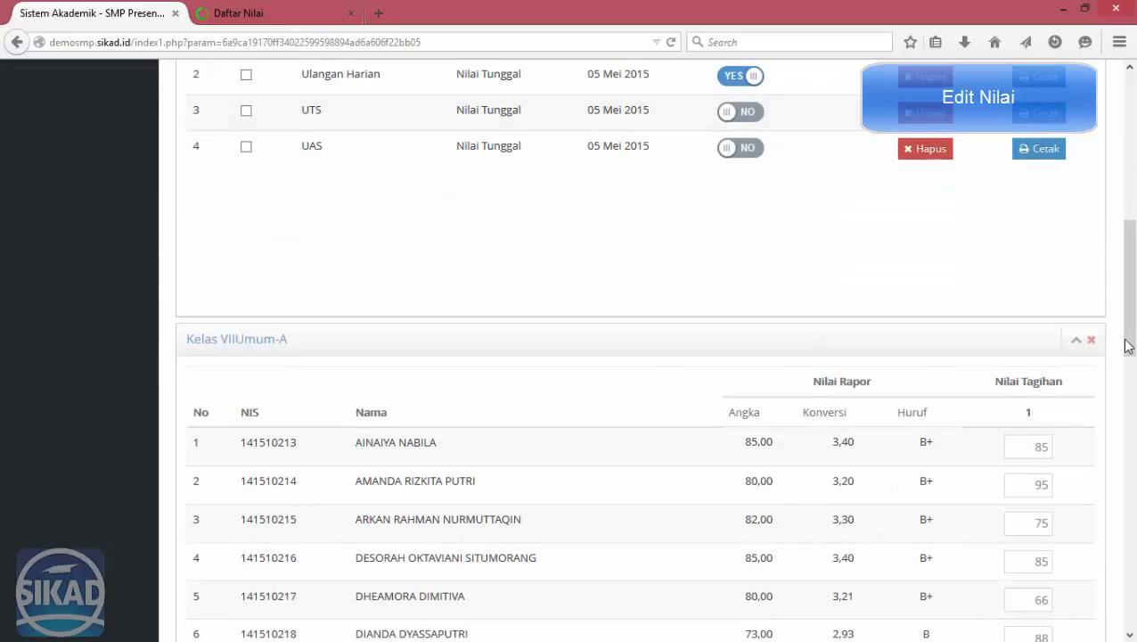
left_click_drag(1128, 346, 1128, 319)
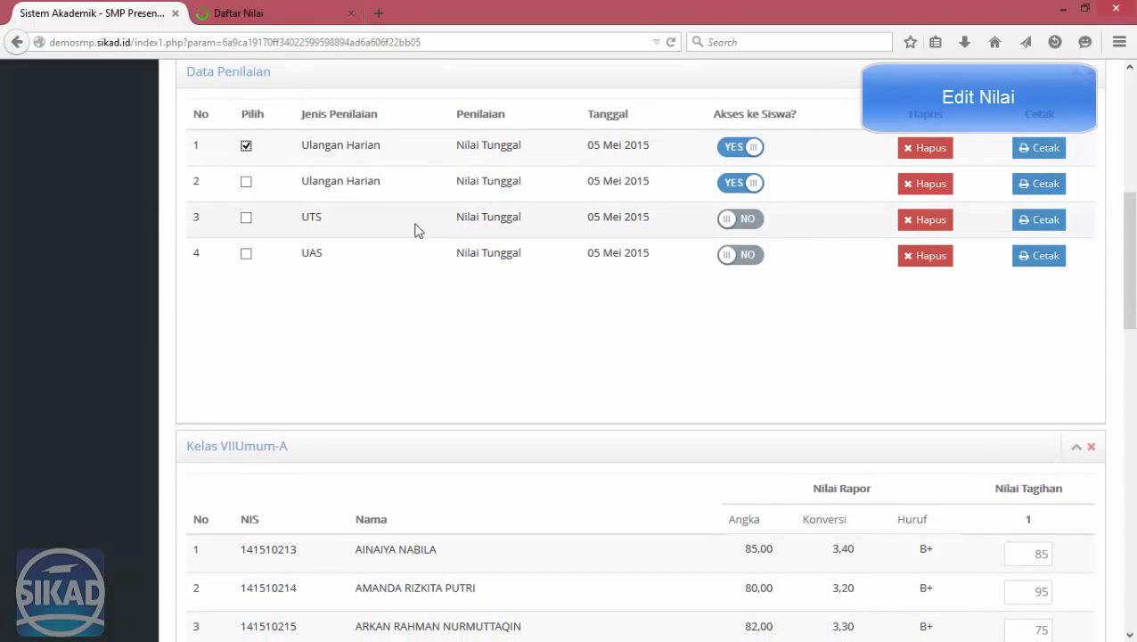
left_click(246, 182)
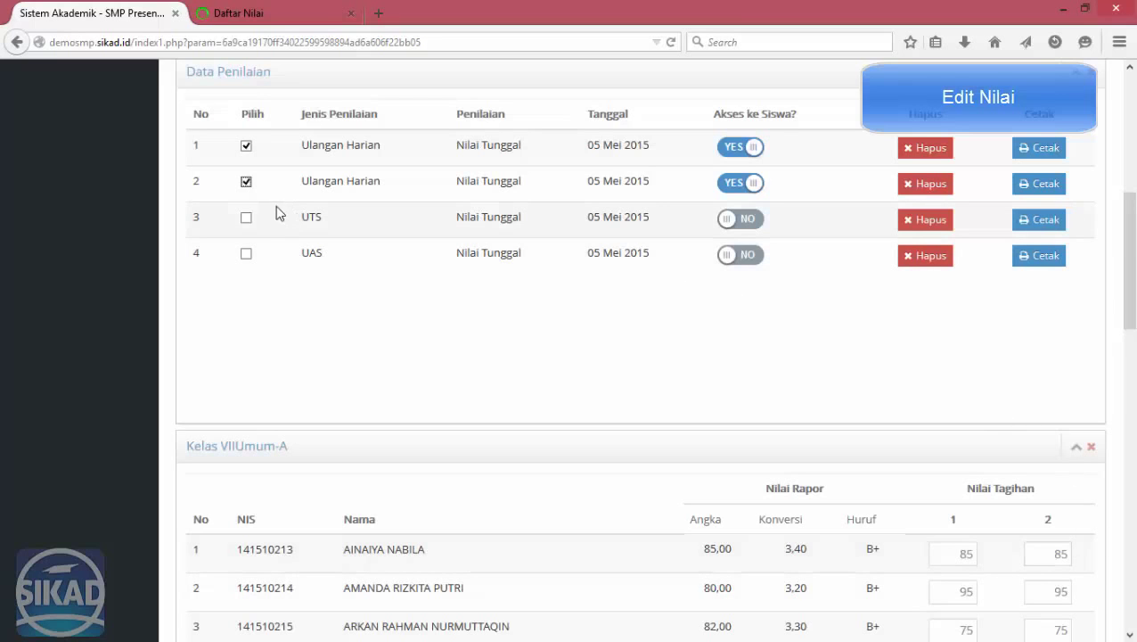
Glance at the Daftar Nilai report, then return to the Kelas VIIUmum-A grade table.
left_click(253, 14)
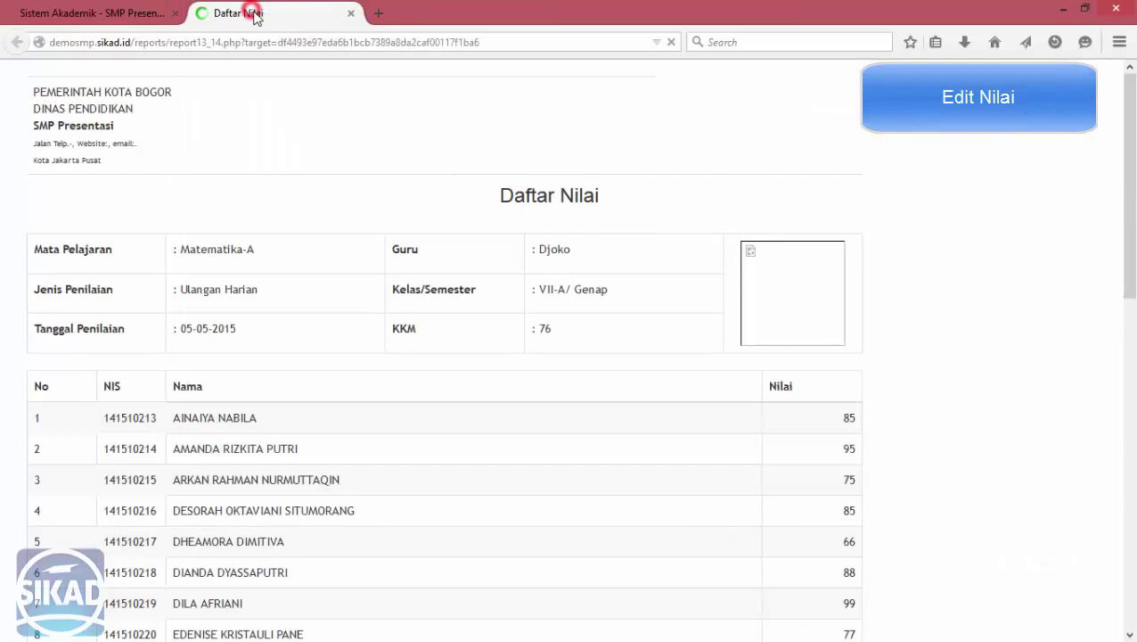
left_click(70, 14)
scroll(895, 322, "down", 4)
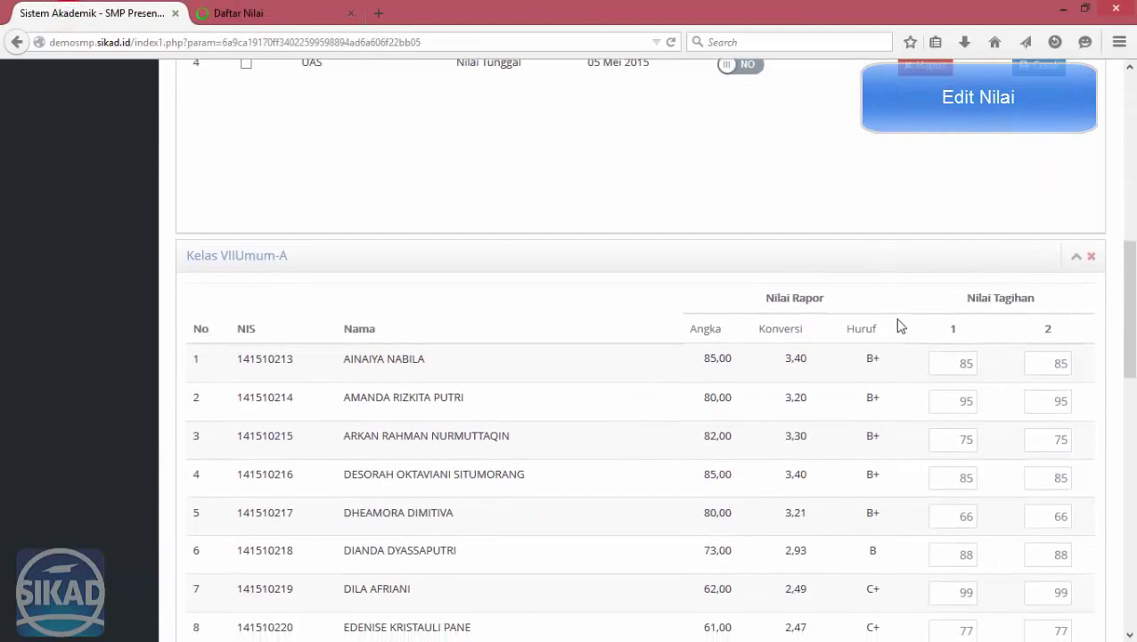
Set student 1's Nilai Tagihan scores to 86 and 99, undoing an accidental 89.
left_click(953, 267)
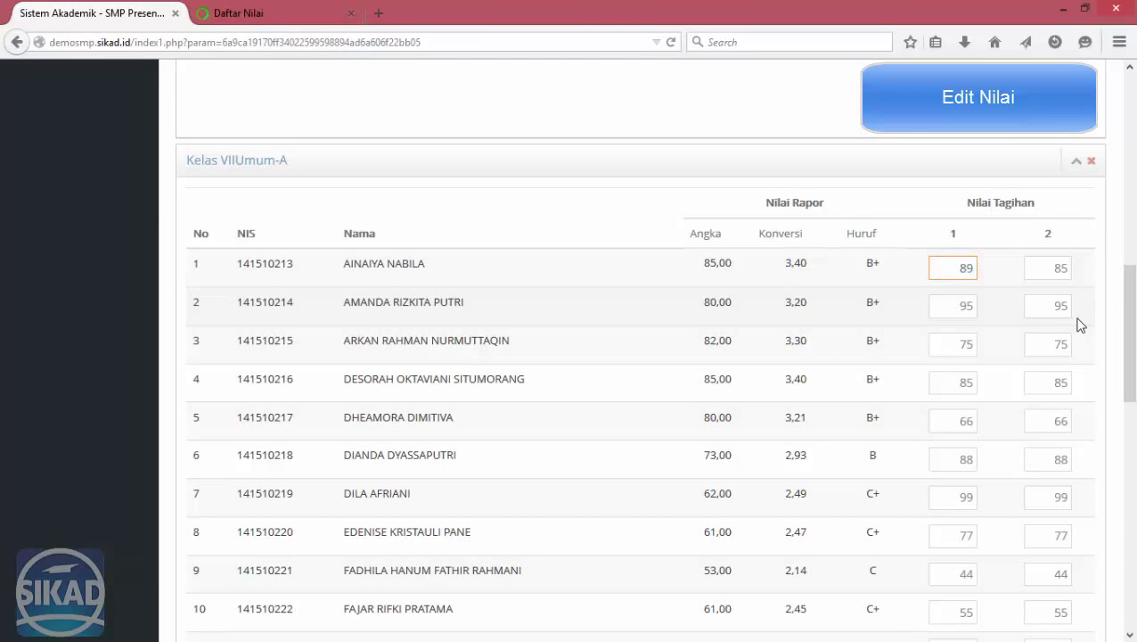
type("89")
key("Tab")
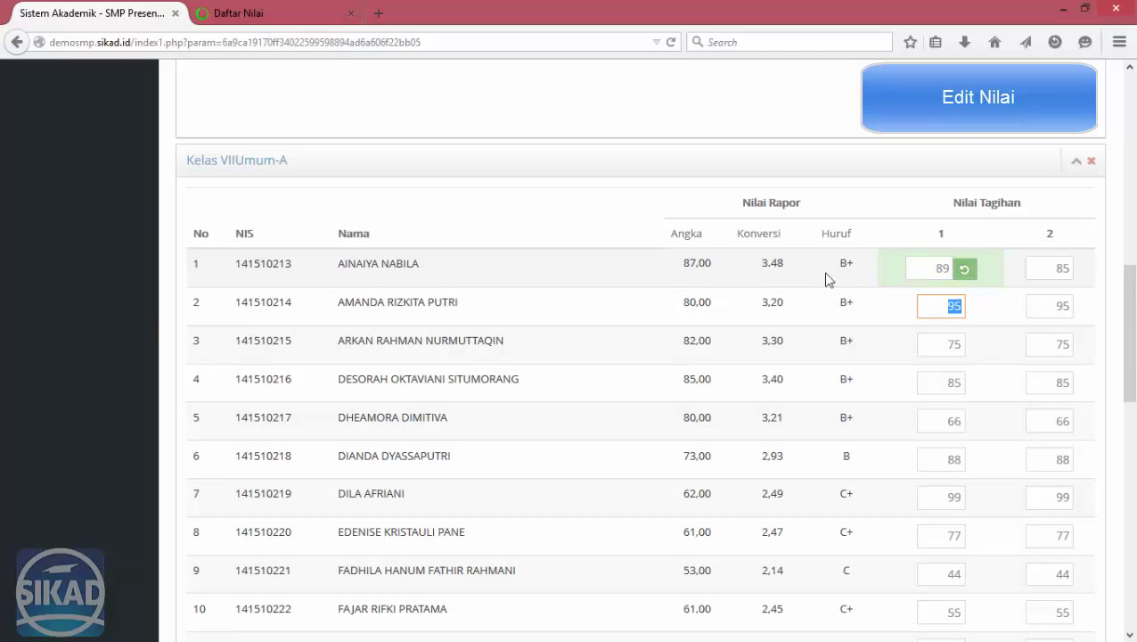
left_click(964, 268)
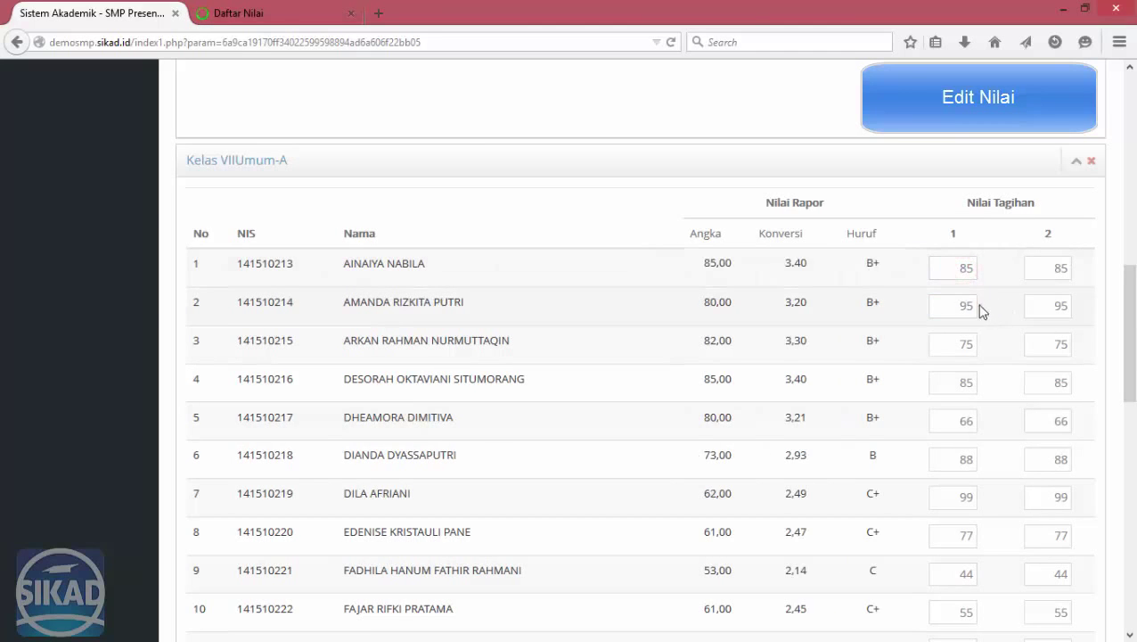
left_click(945, 268)
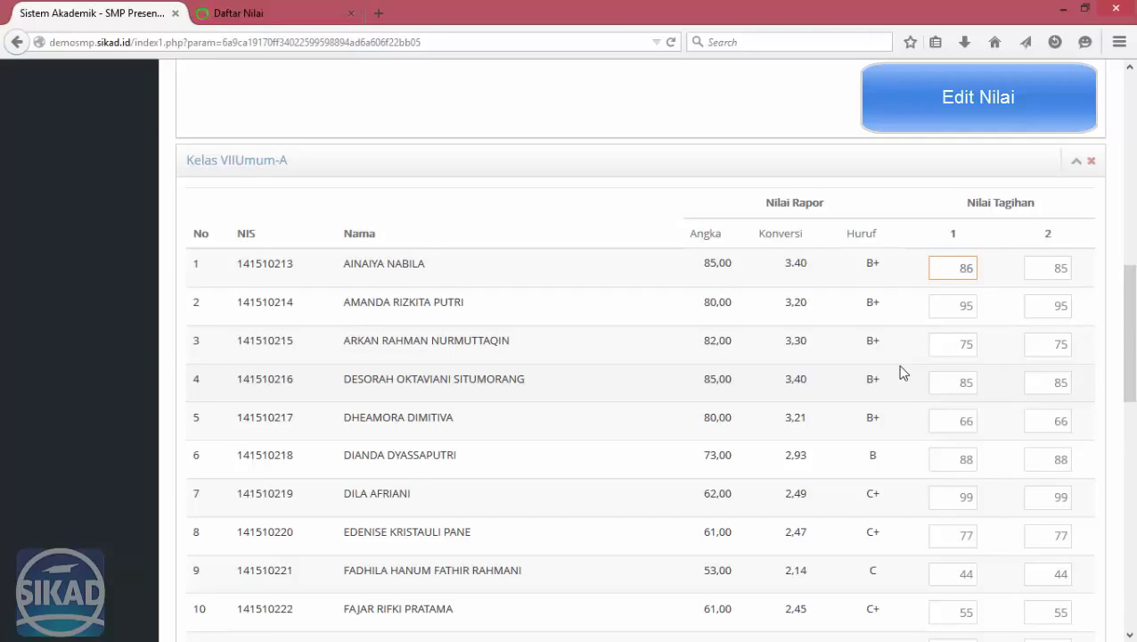
type("86")
key("Return")
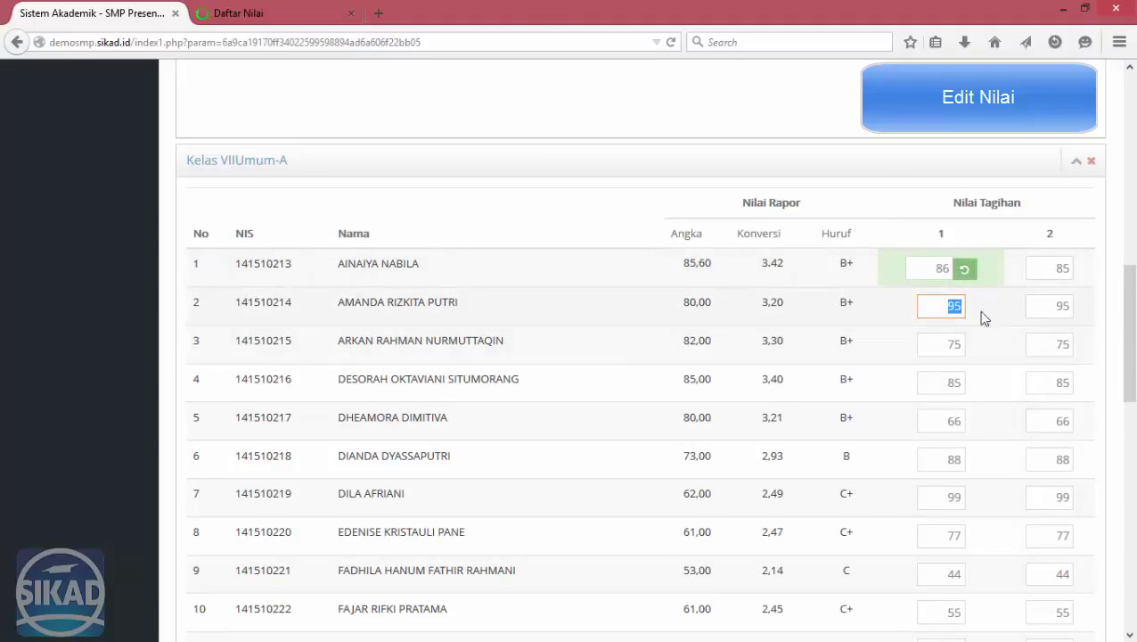
left_click(1061, 268)
key("BackSpace")
type("9")
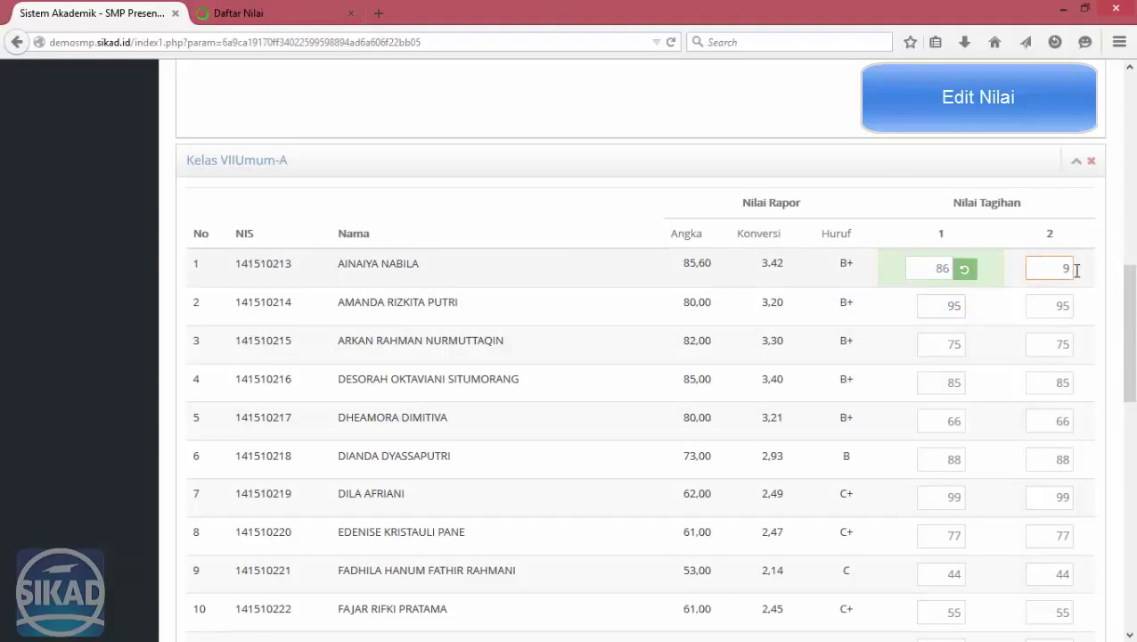
type("9")
key("Tab")
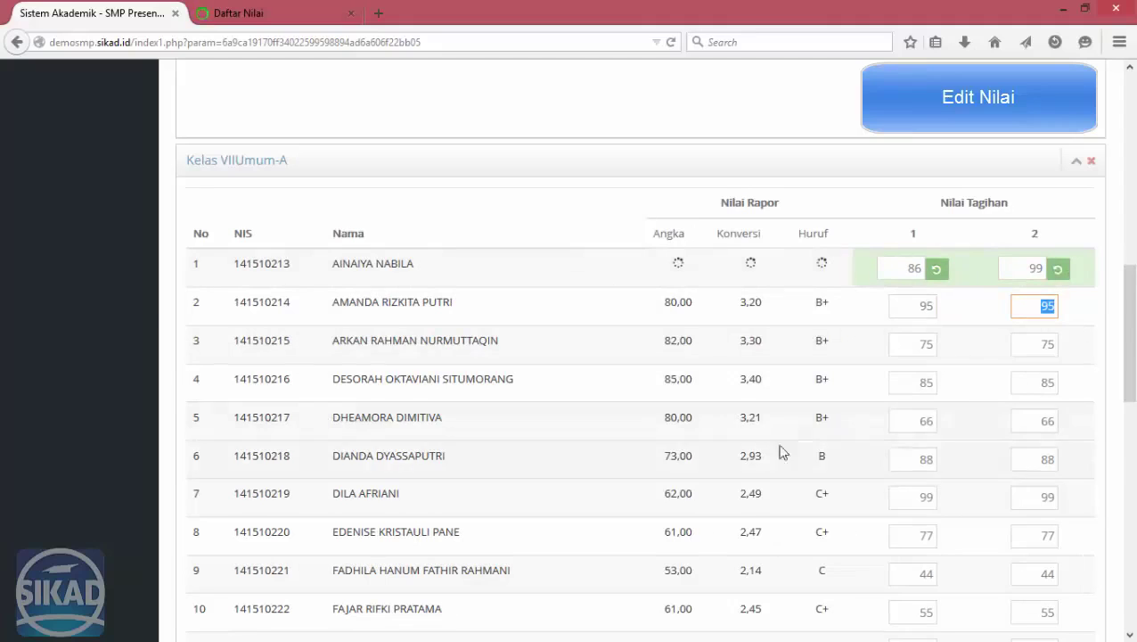
Replace student 5's Nilai Tagihan scores, including the old 66, with 99 and 99.
left_click(909, 421)
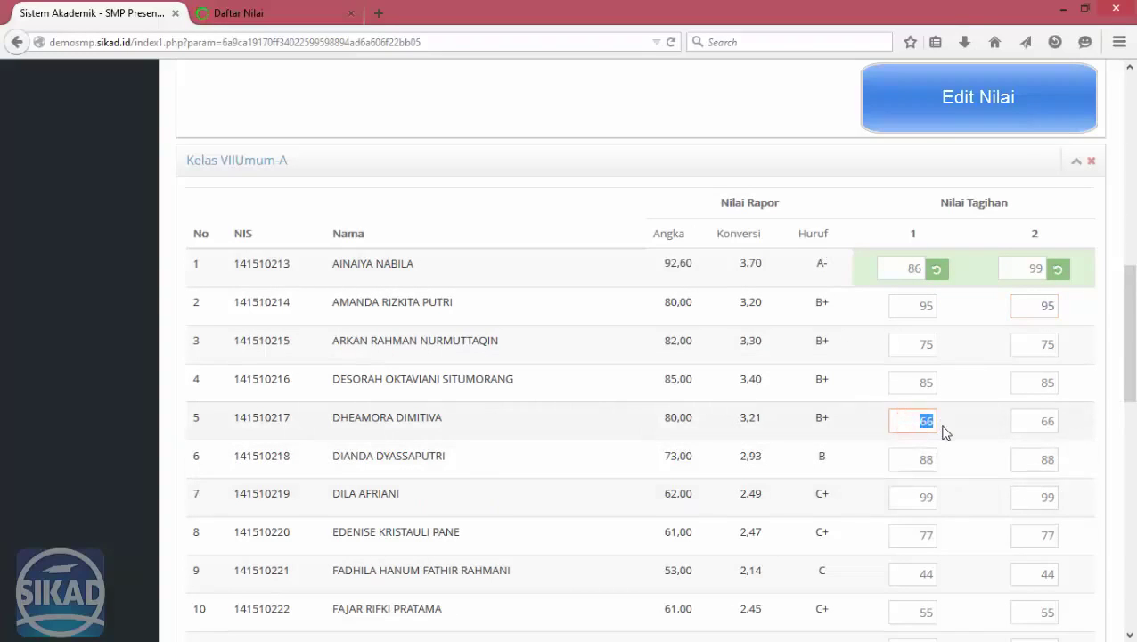
left_click(949, 408)
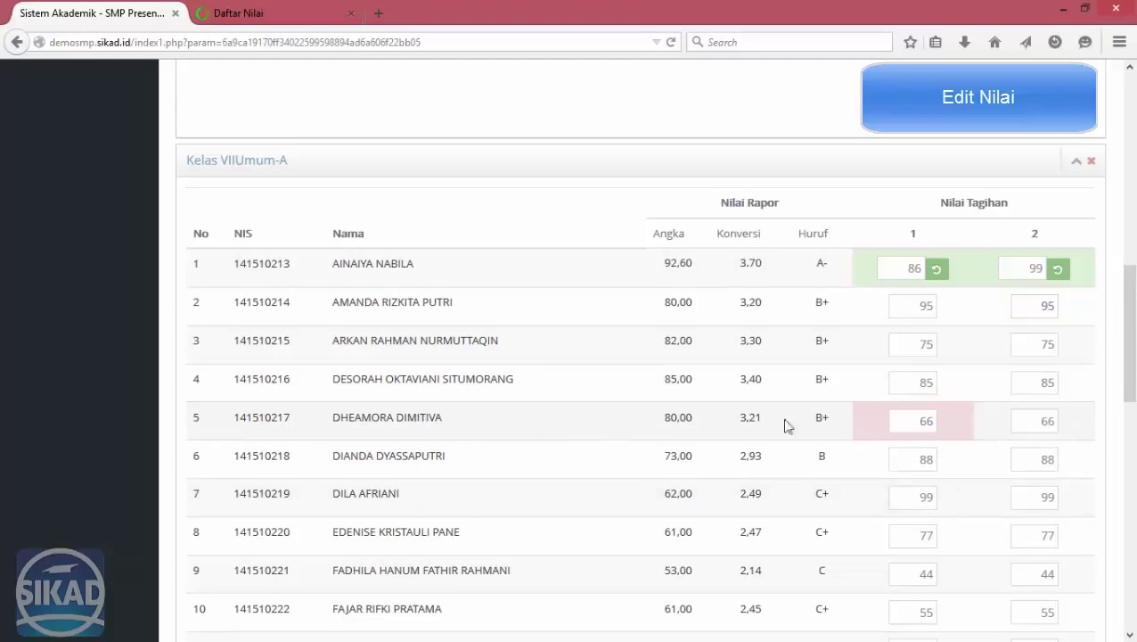
double_click(927, 420)
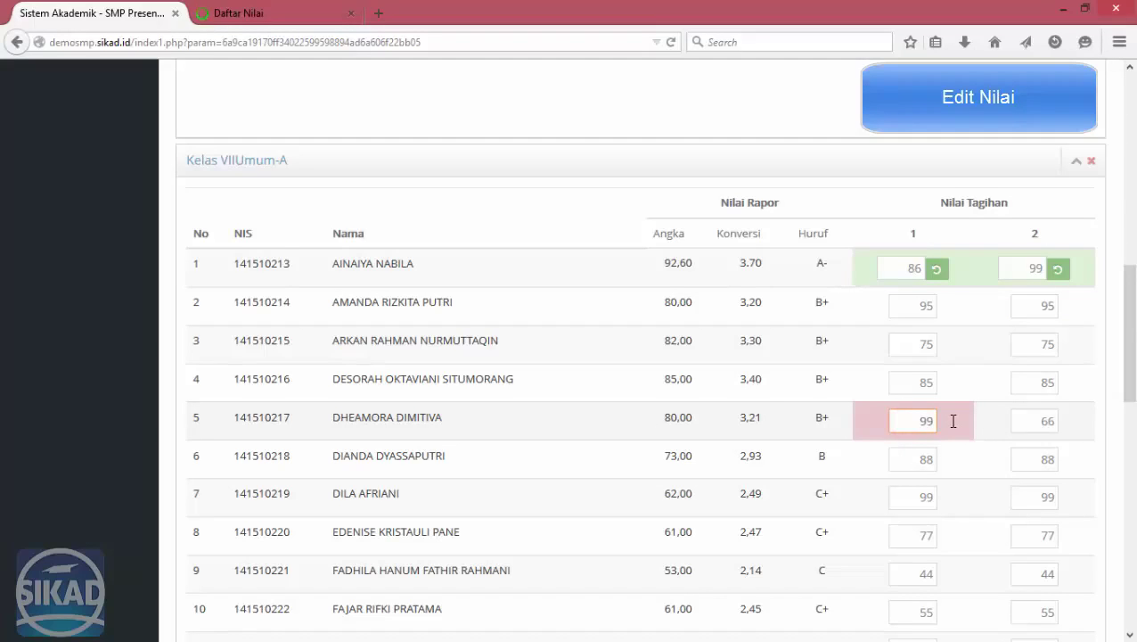
key("Tab")
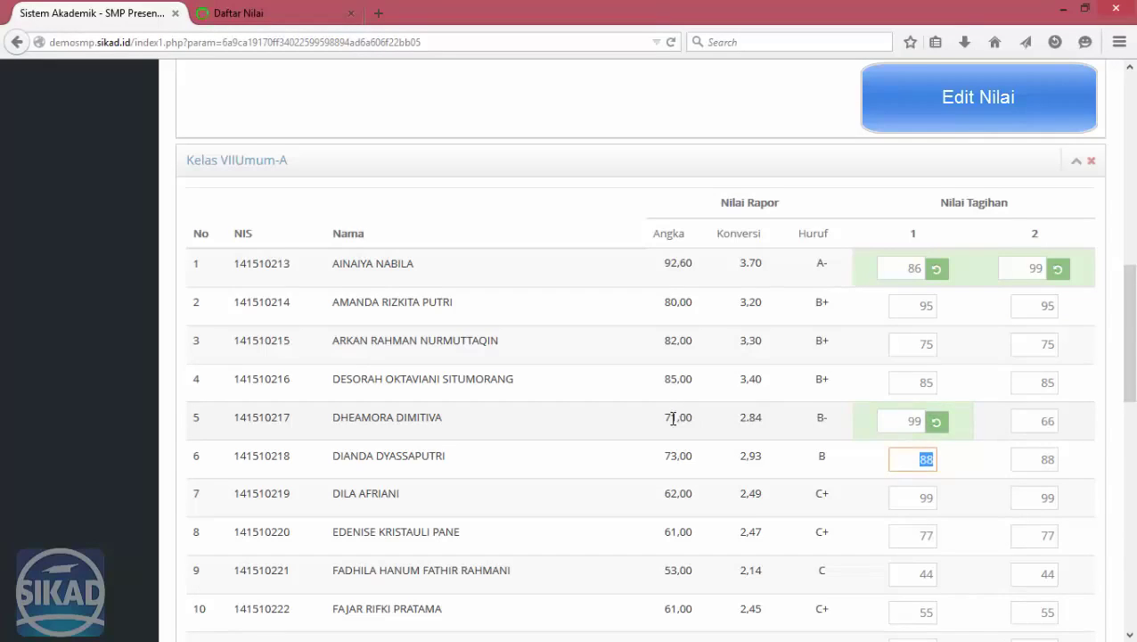
double_click(1042, 416)
type("99")
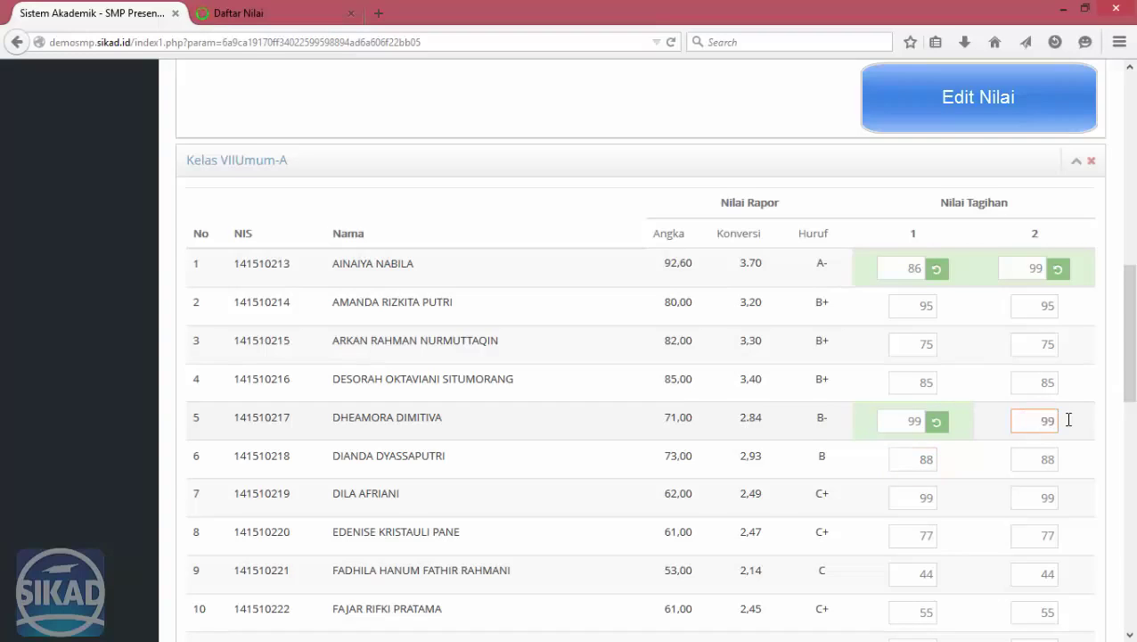
key("Tab")
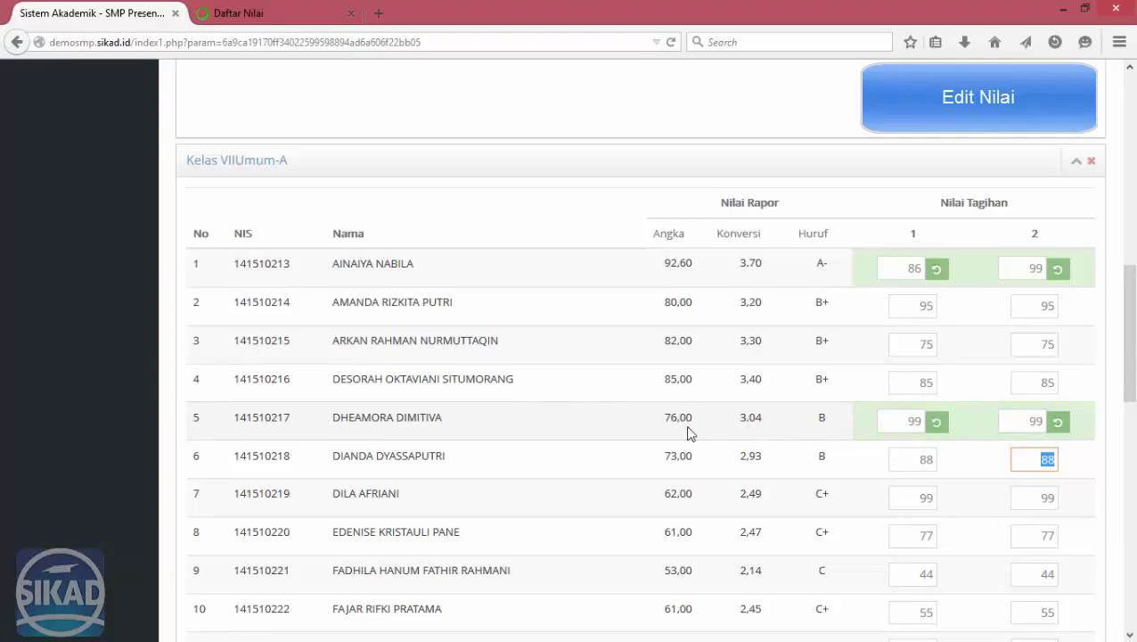
Re-tick both Ulangan Harian assessments, check column 2 in the table, and close the Daftar Nilai tab.
scroll(445, 326, "up", 5)
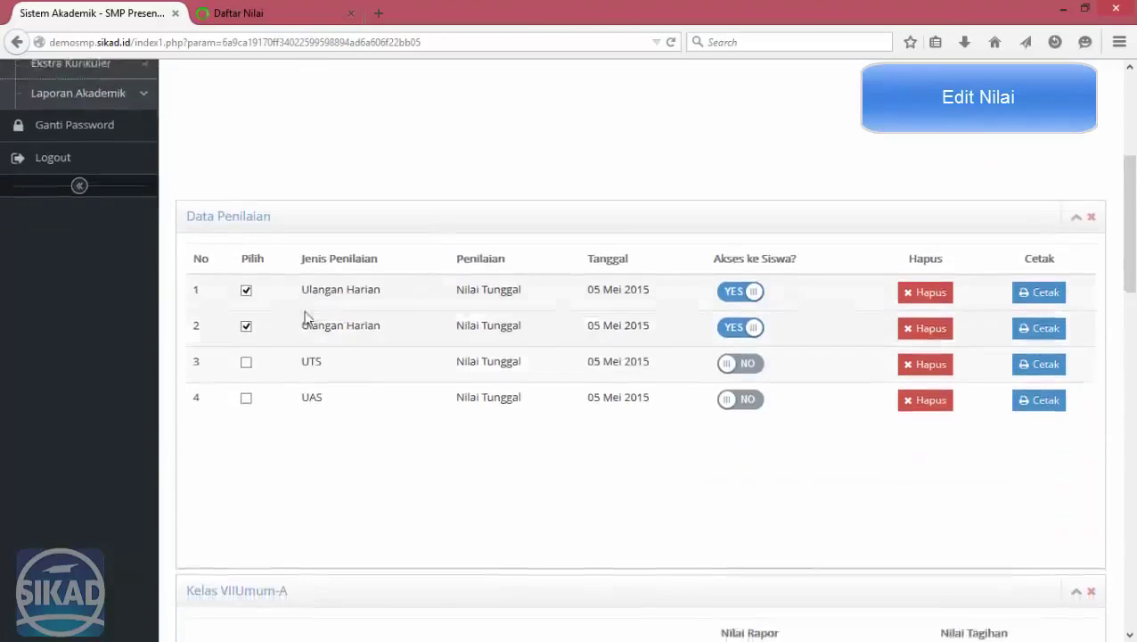
left_click(245, 240)
left_click(246, 276)
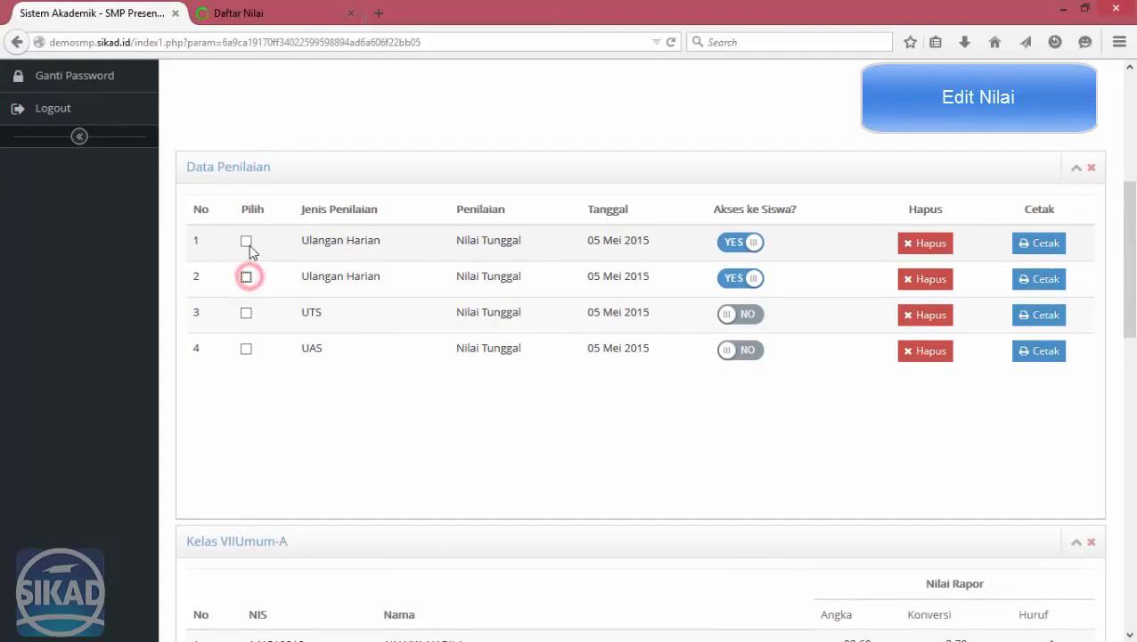
left_click(246, 240)
left_click(246, 276)
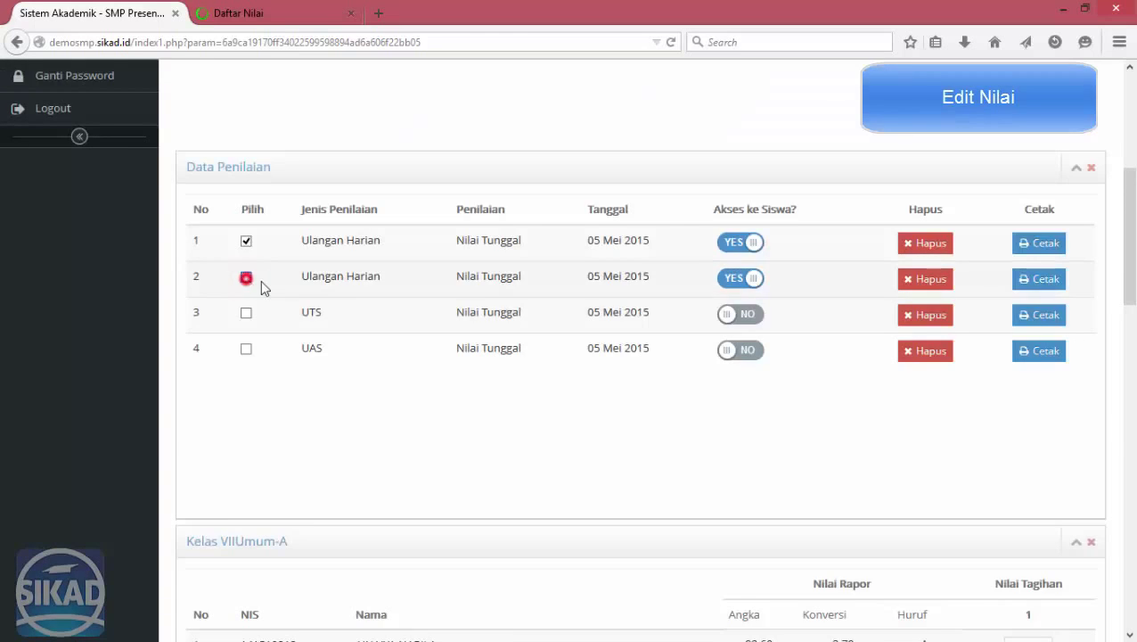
scroll(1016, 410, "down", 6)
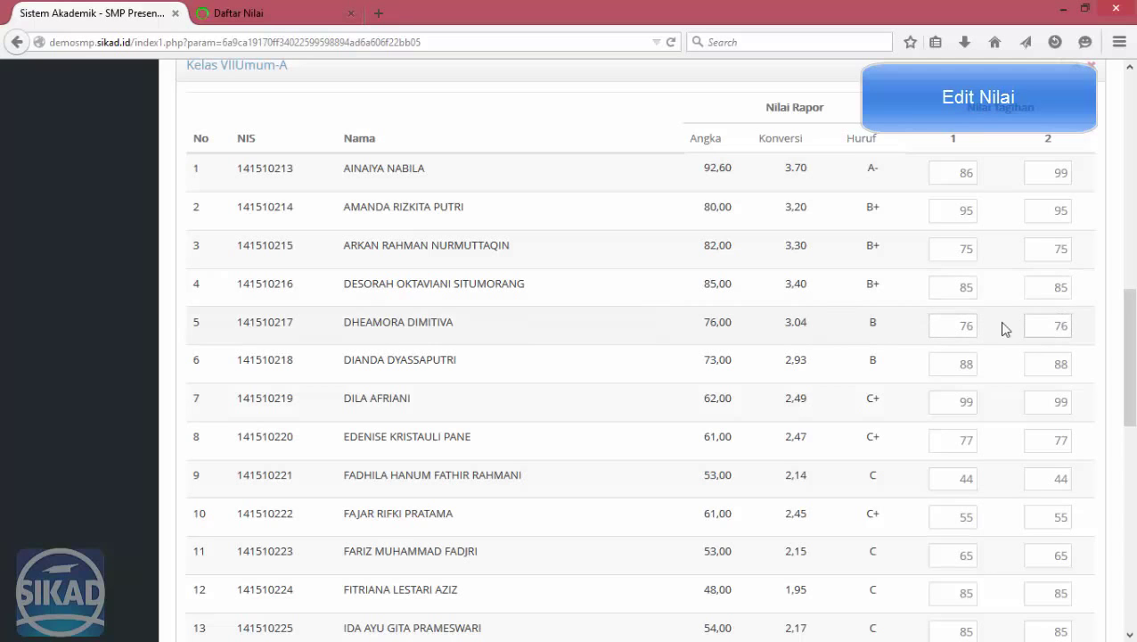
scroll(882, 397, "up", 2)
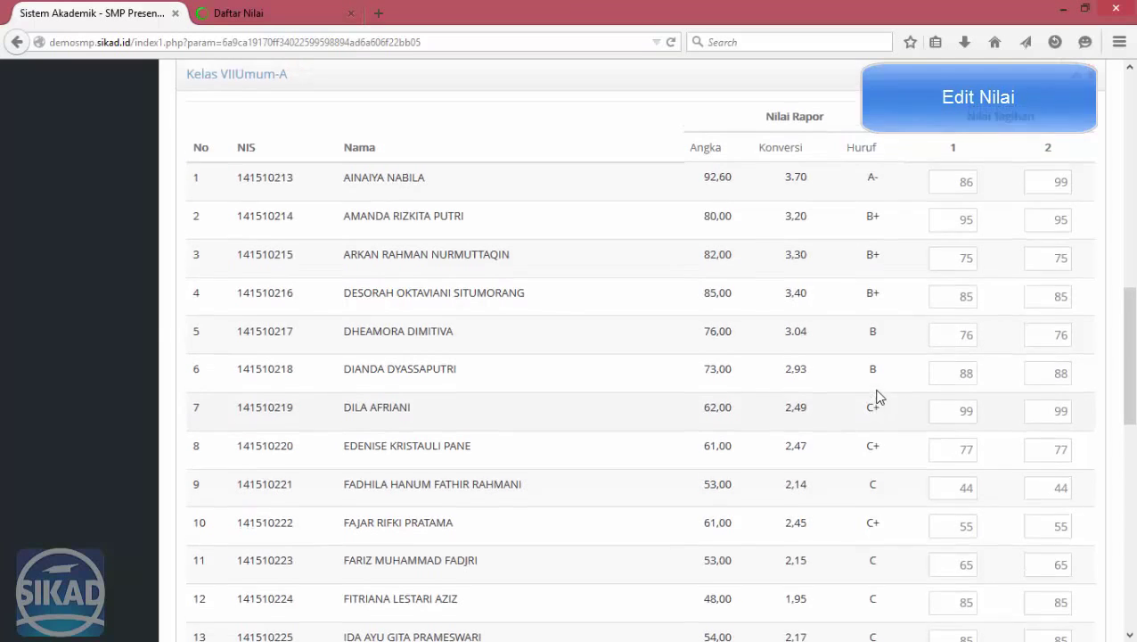
left_click(351, 14)
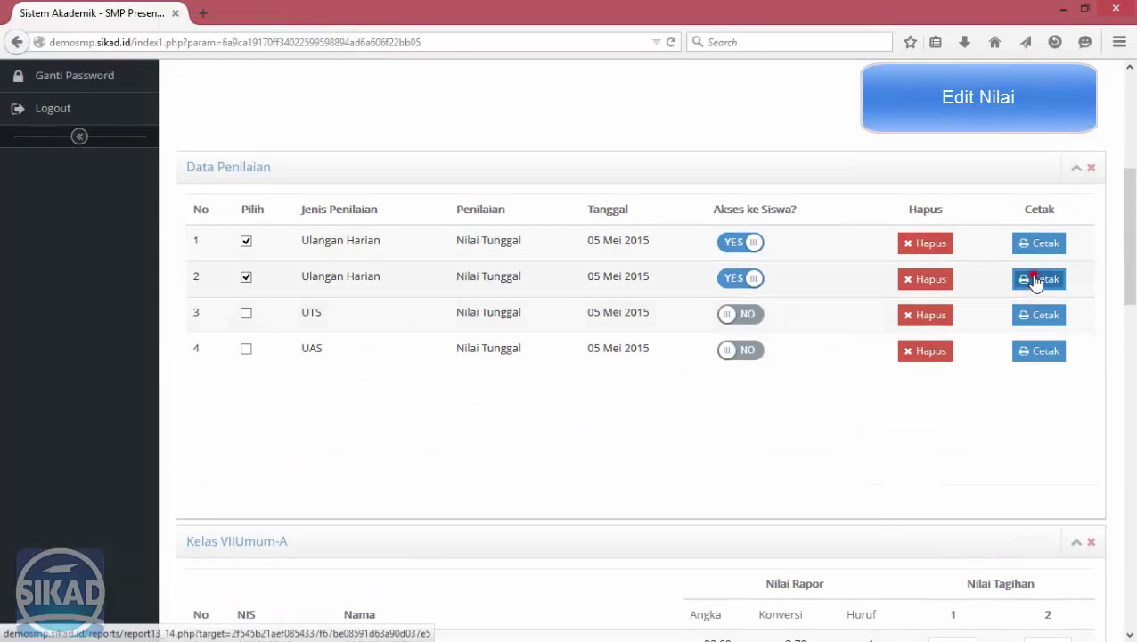
left_click(1034, 277)
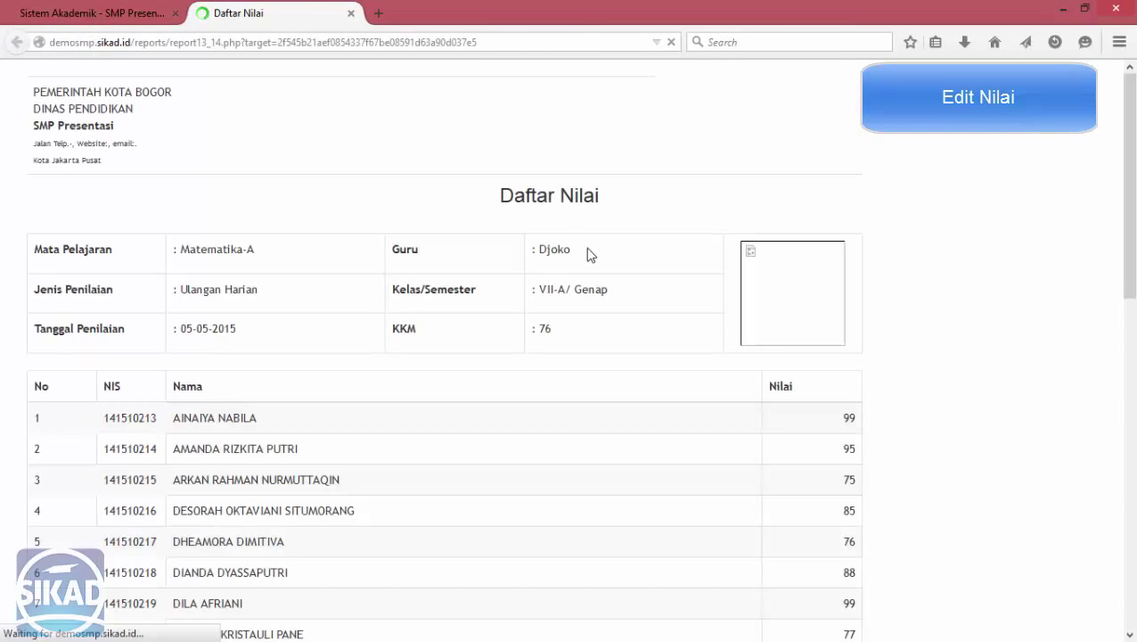
scroll(882, 267, "down", 3)
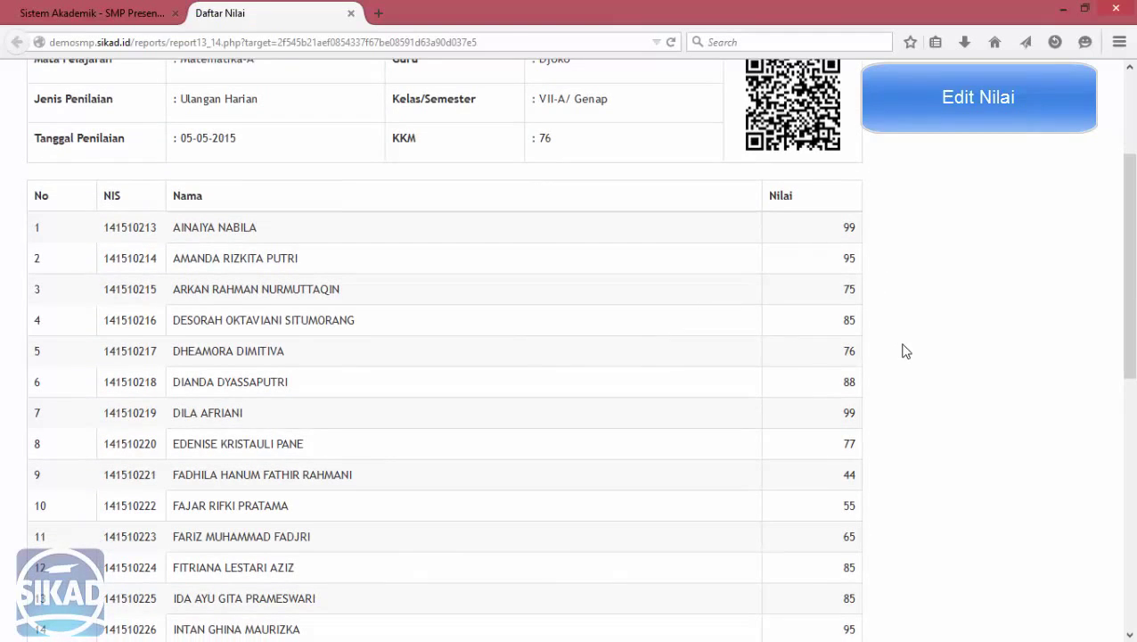
scroll(905, 350, "up", 3)
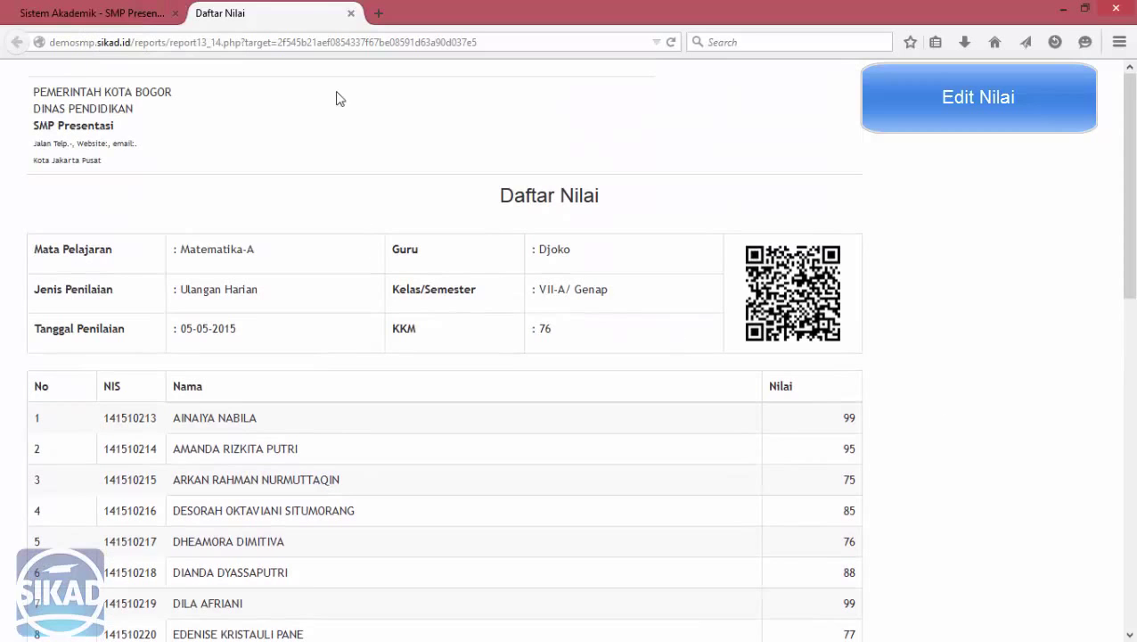
left_click(351, 13)
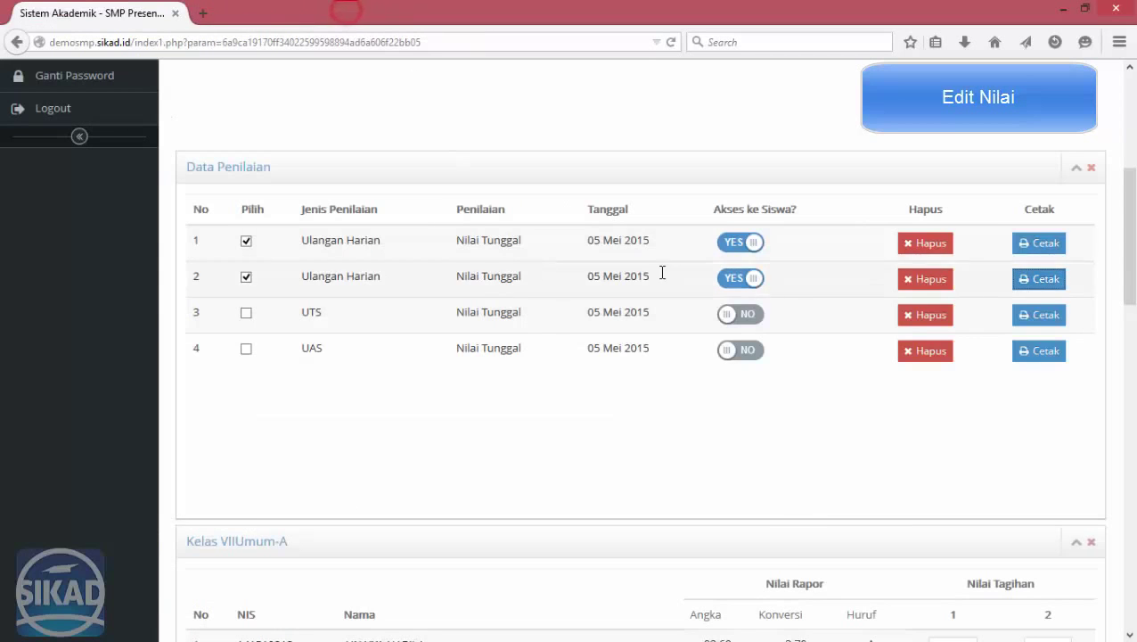
Tick the UAS assessment so it appears in the grade table.
left_click(876, 482)
scroll(806, 459, "up", 2)
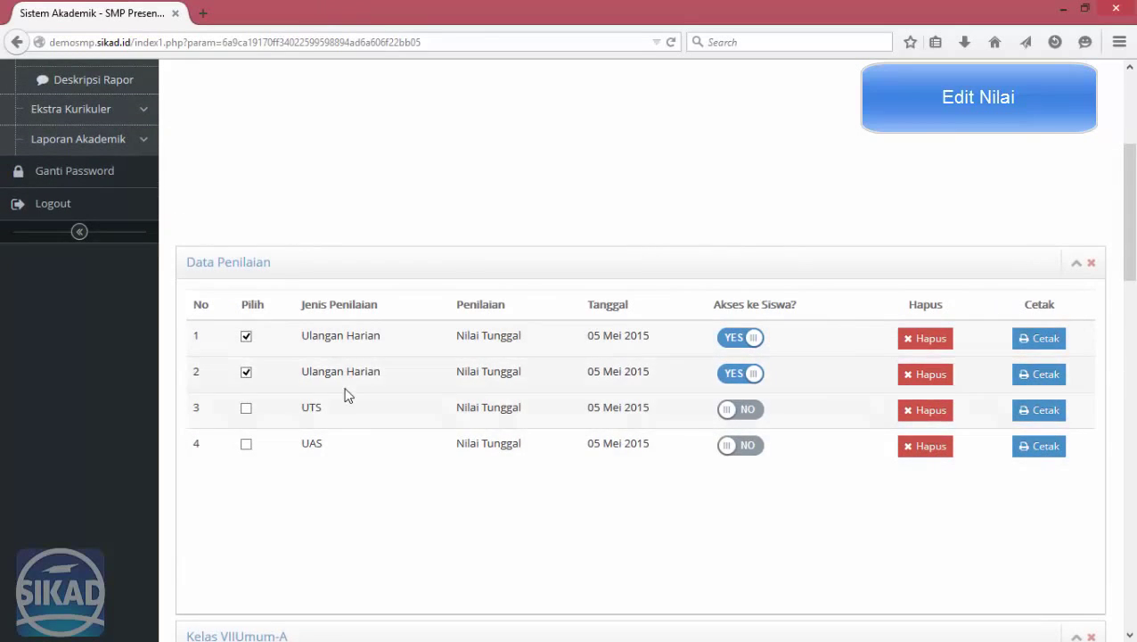
scroll(348, 393, "down", 3)
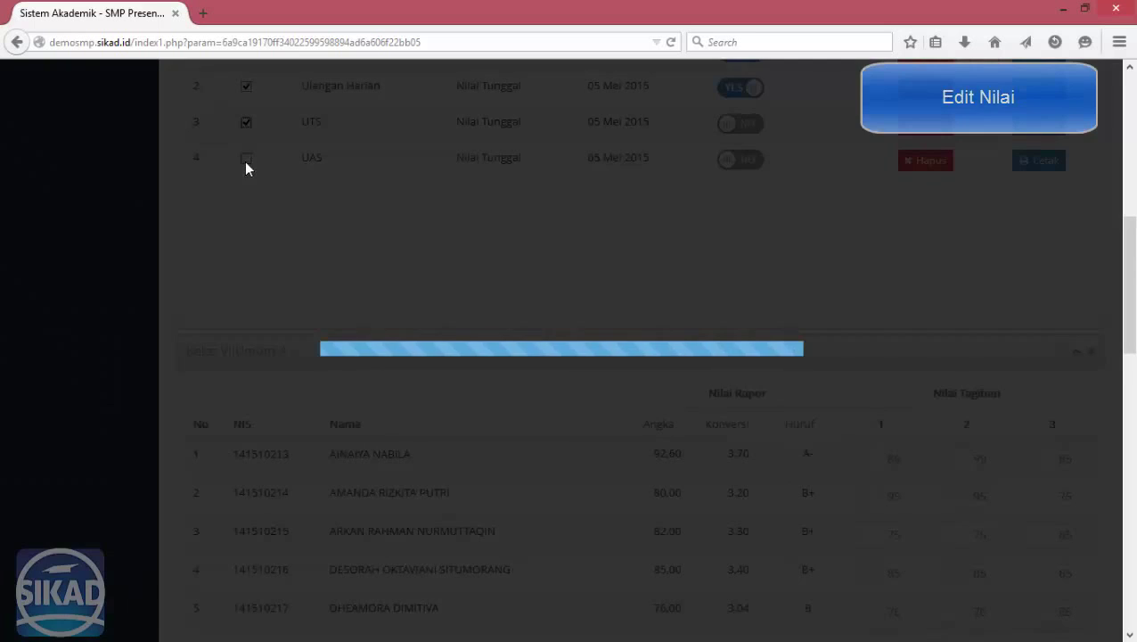
left_click(245, 160)
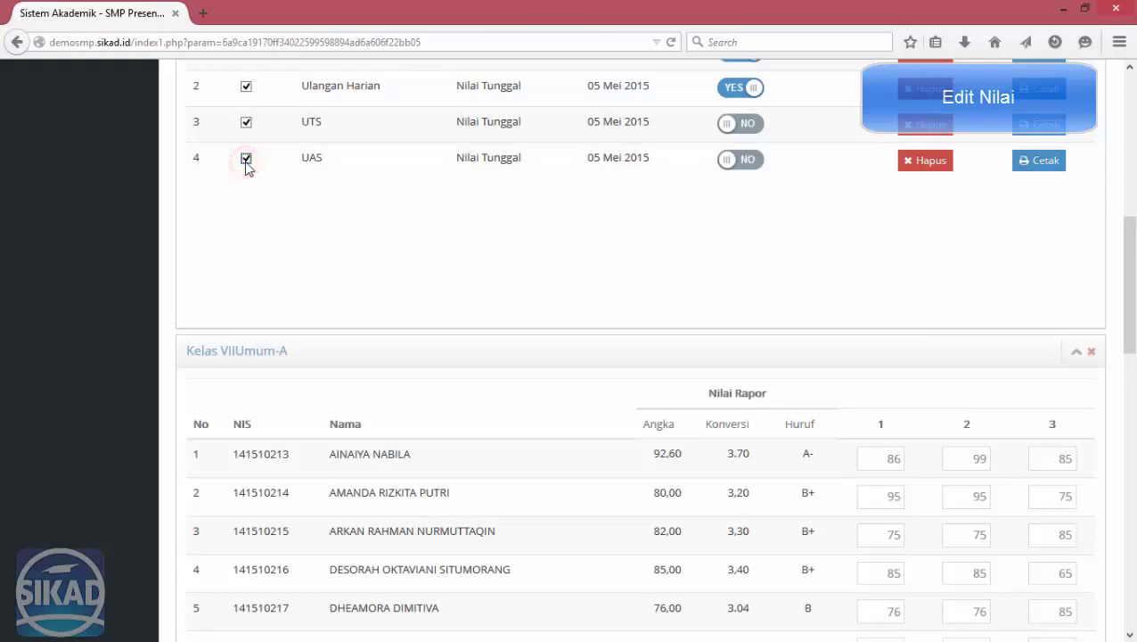
scroll(975, 348, "down", 3)
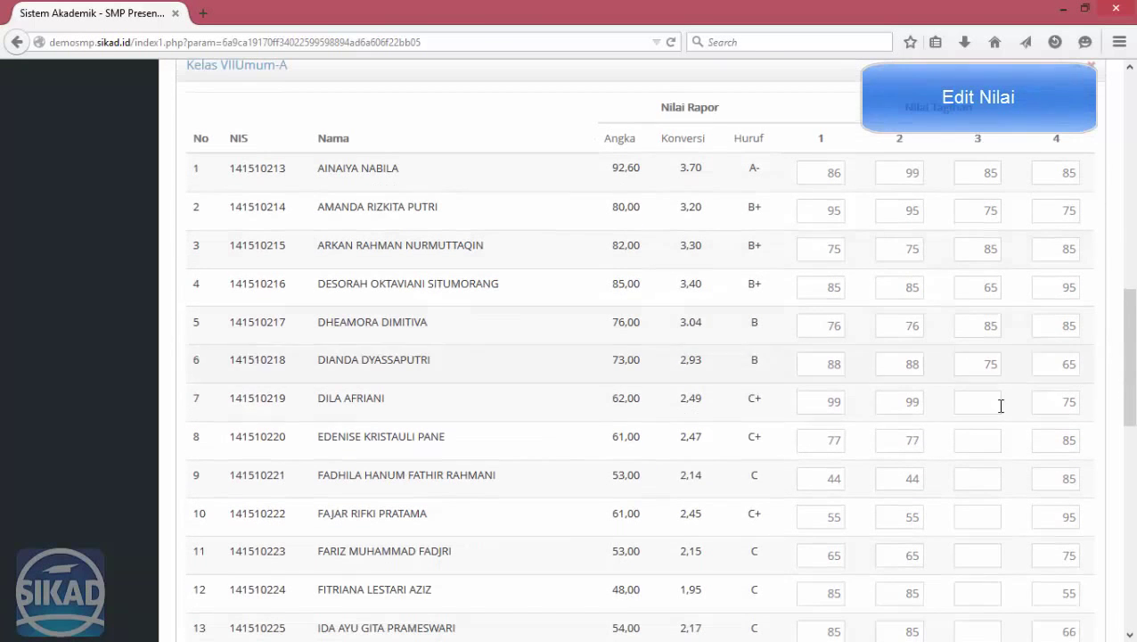
Give student 7 scores of 85 and 77, and enter 68 as student 8's third score.
left_click(975, 400)
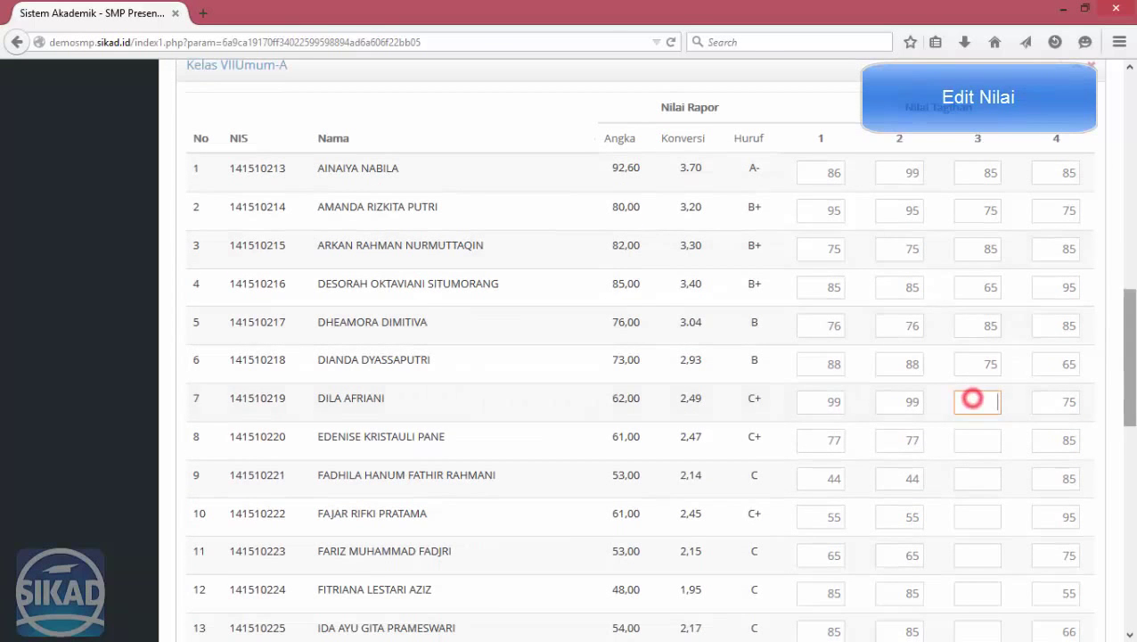
key("Return")
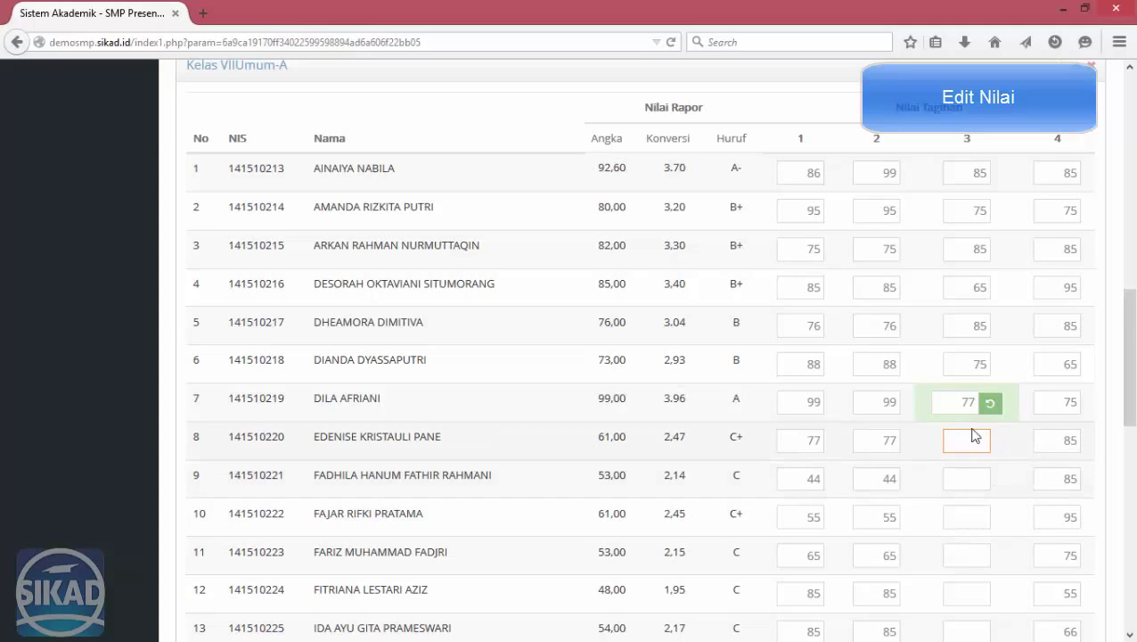
double_click(871, 402)
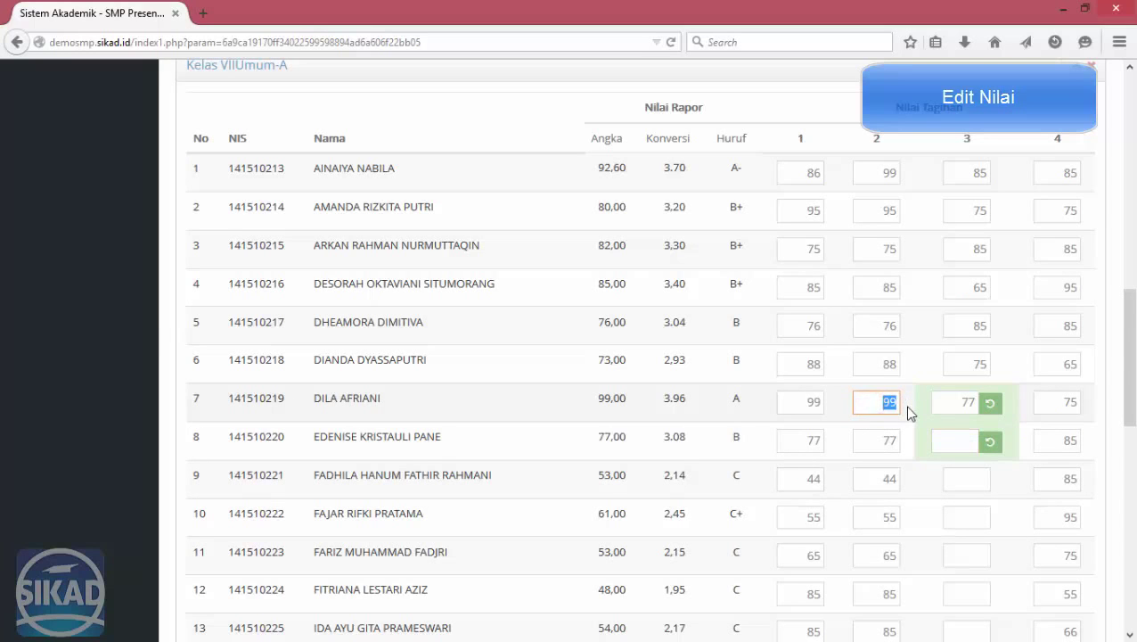
key("Return")
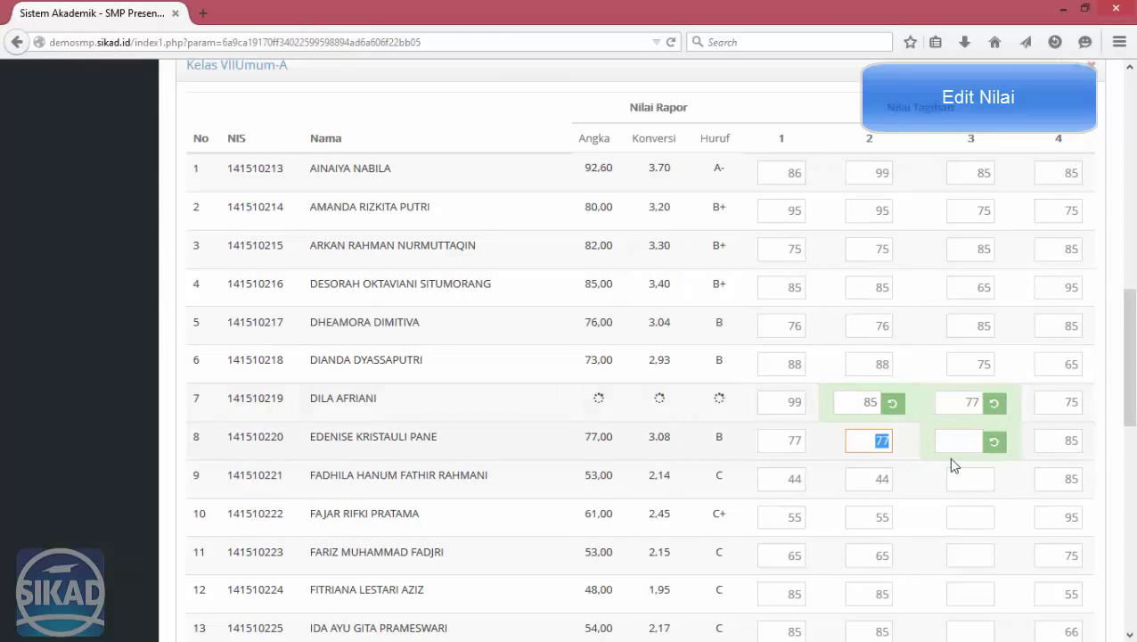
left_click(953, 443)
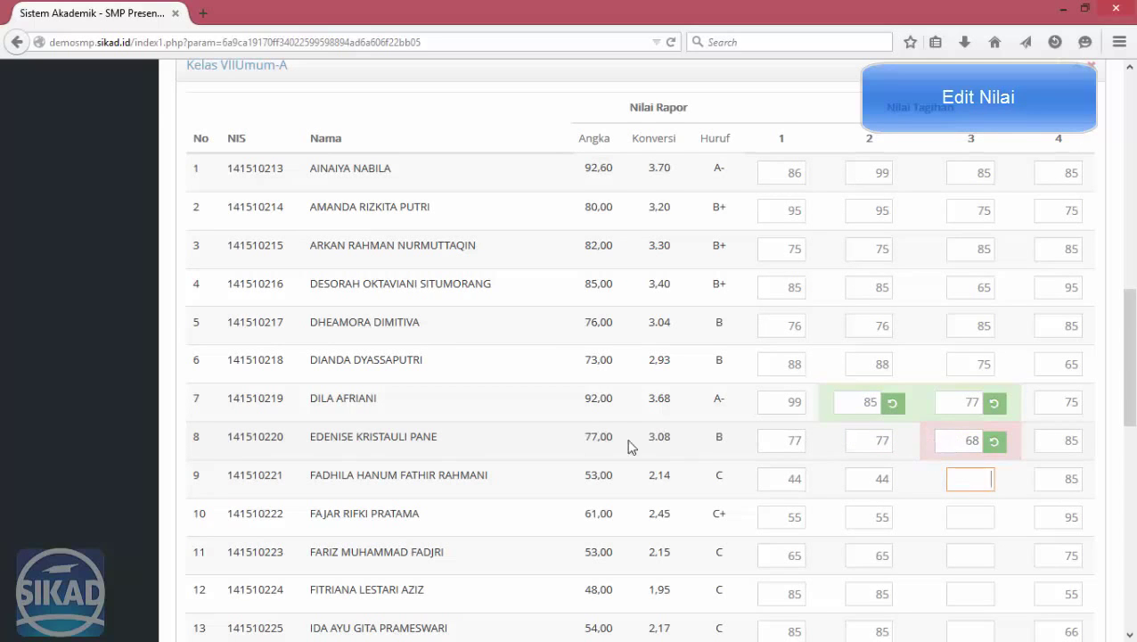
scroll(673, 440, "up", 10)
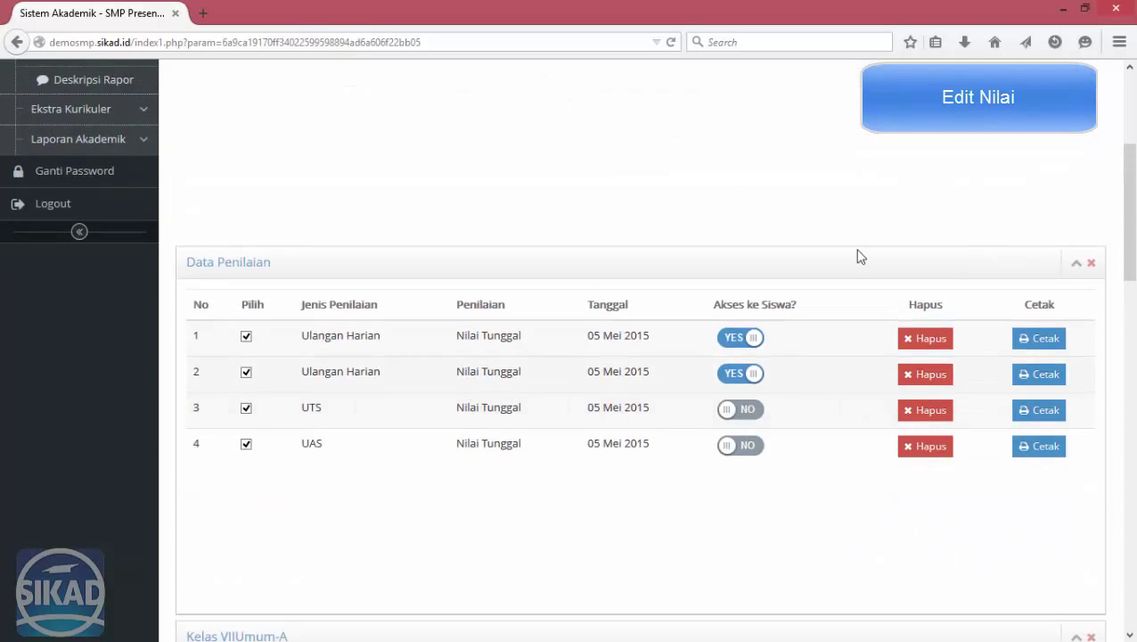
Set Akses ke Siswa to YES for the UTS and UAS assessments.
scroll(726, 381, "up", 3)
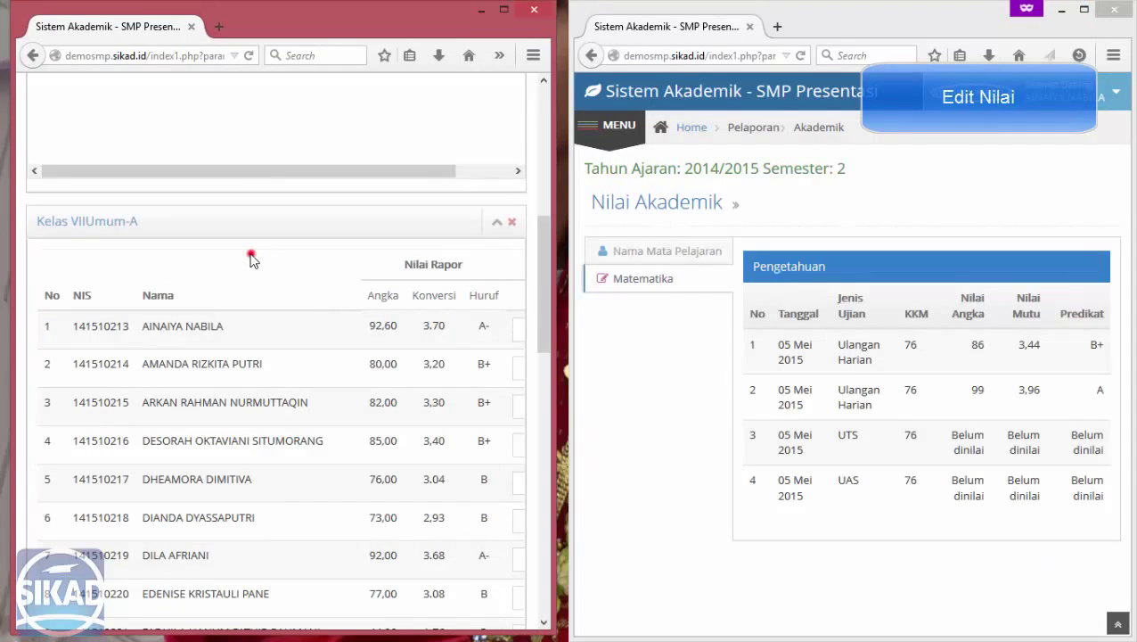
scroll(251, 258, "right", 3)
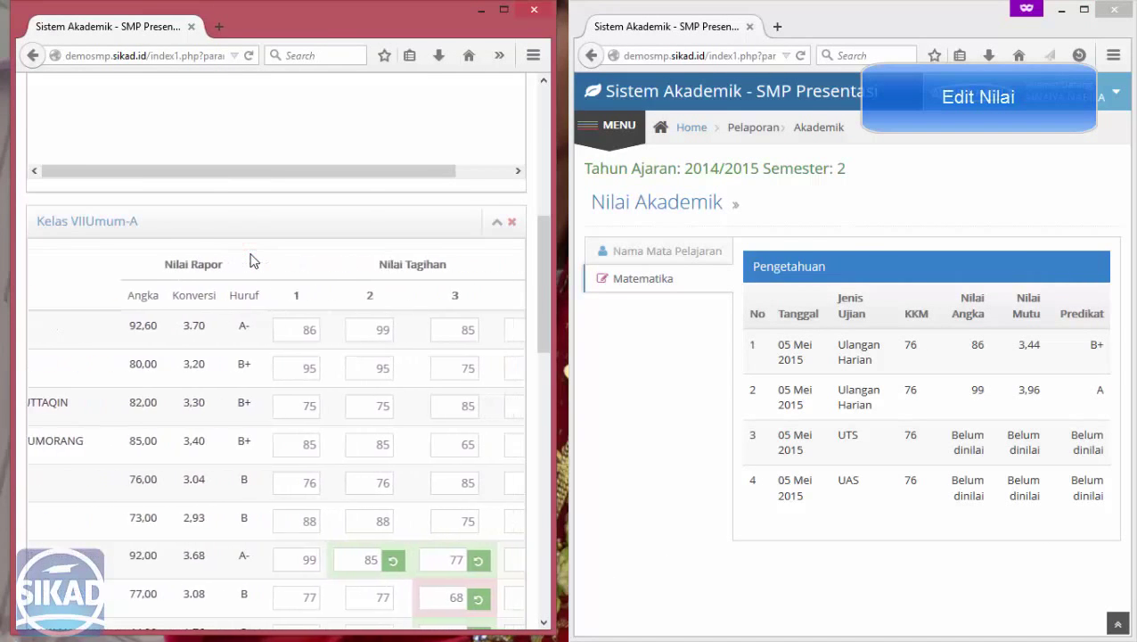
scroll(250, 260, "right", 1)
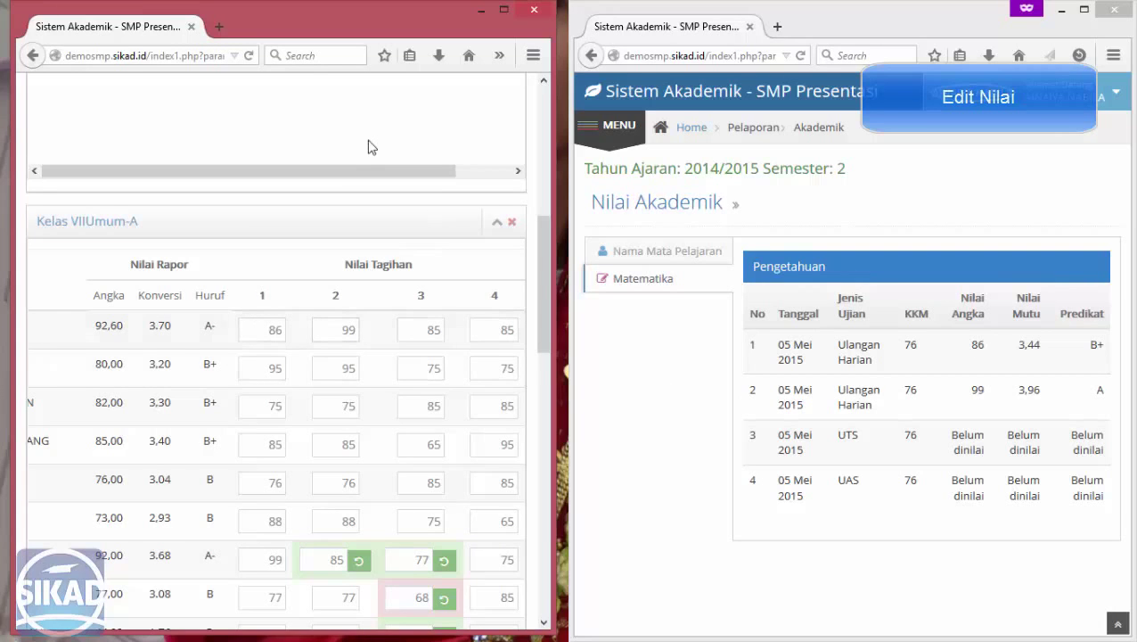
scroll(372, 136, "up", 6)
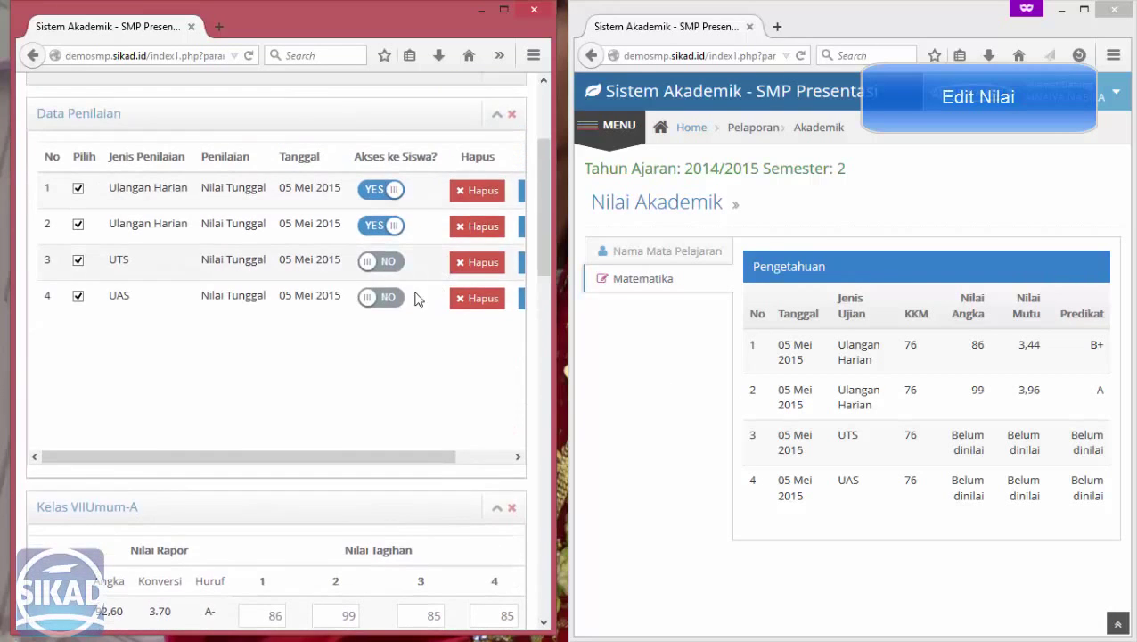
left_click(381, 296)
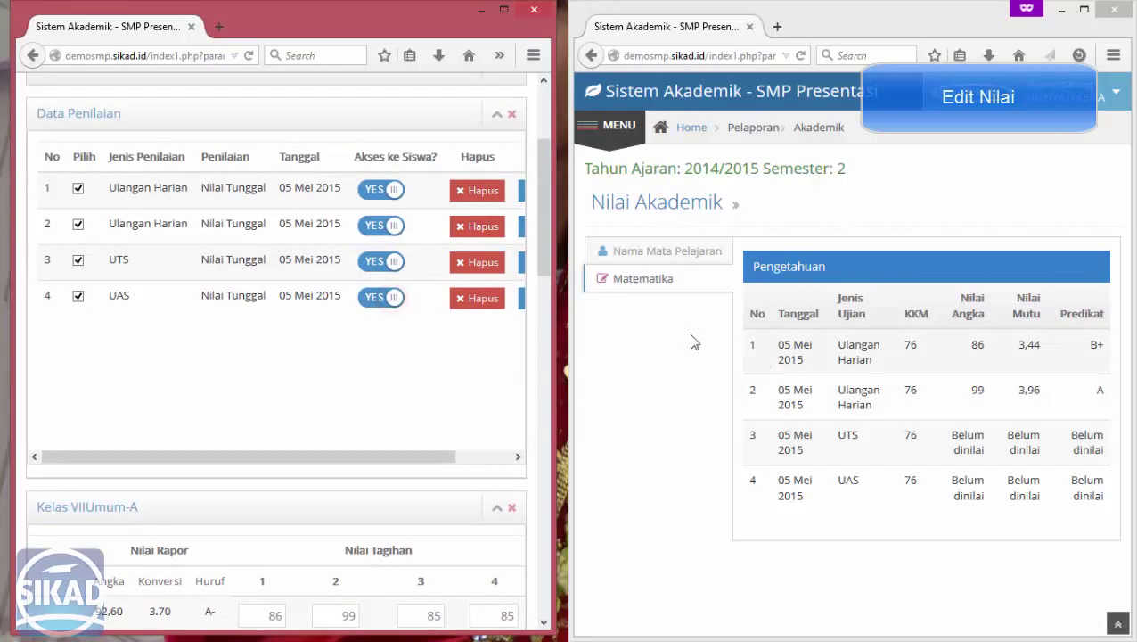
Refresh the student's Matematika grades to confirm 85, then maximize the teacher's window.
left_click(662, 280)
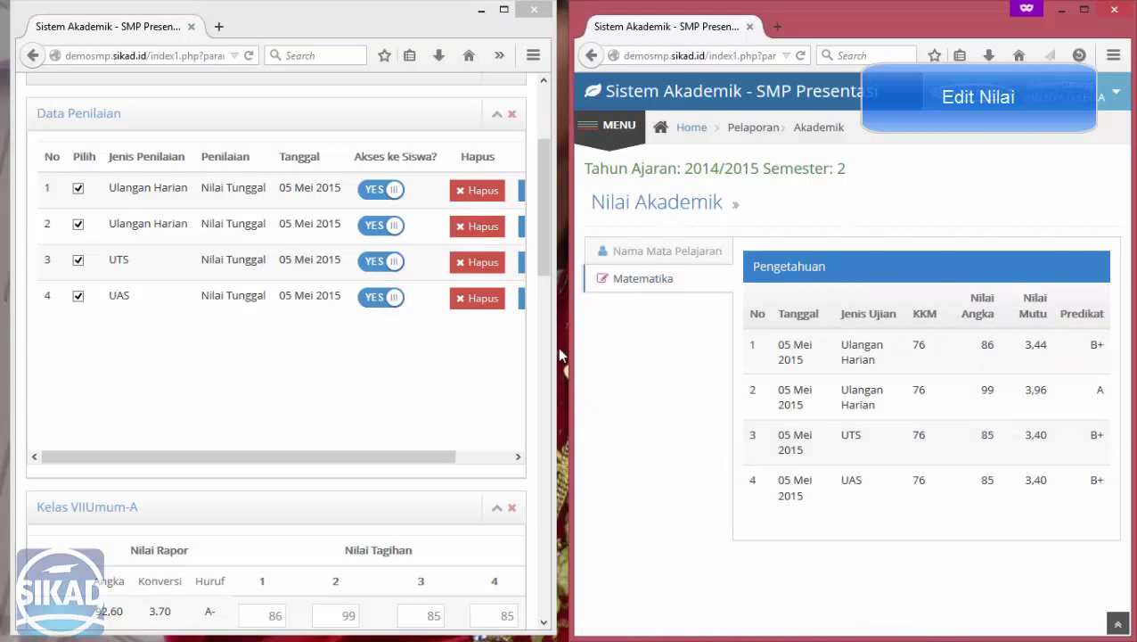
left_click_drag(538, 247, 548, 363)
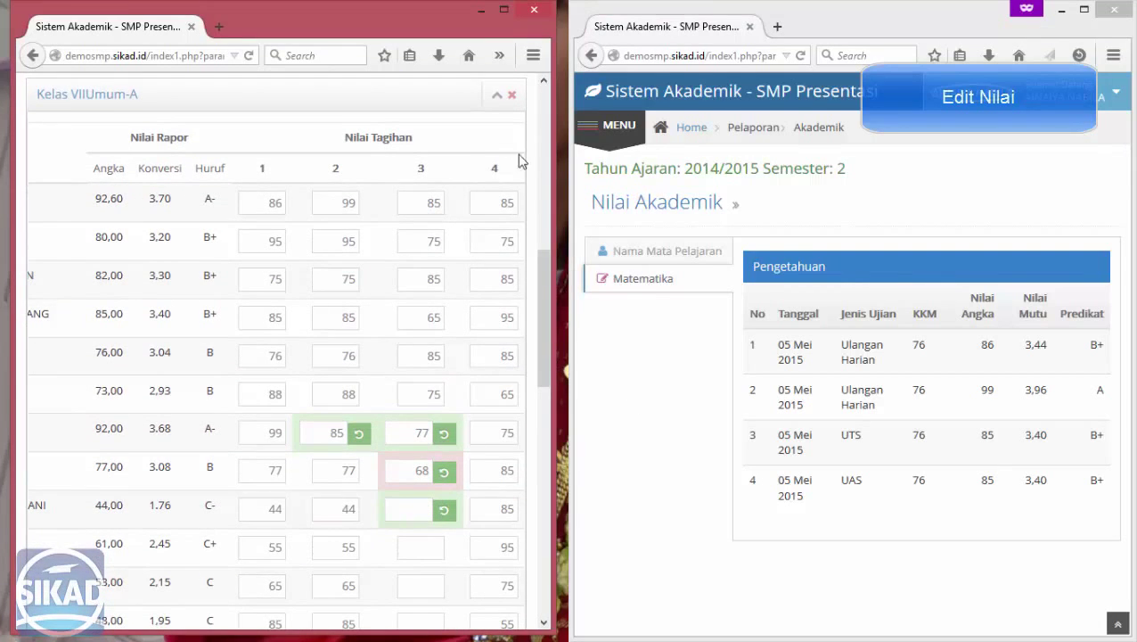
left_click(858, 210)
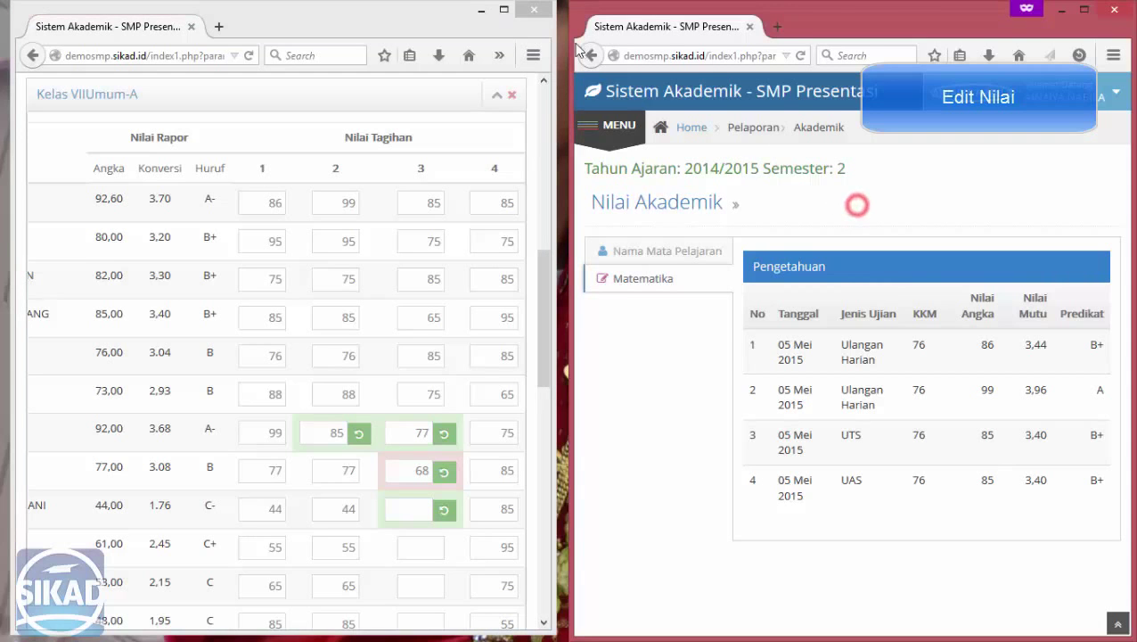
left_click(502, 11)
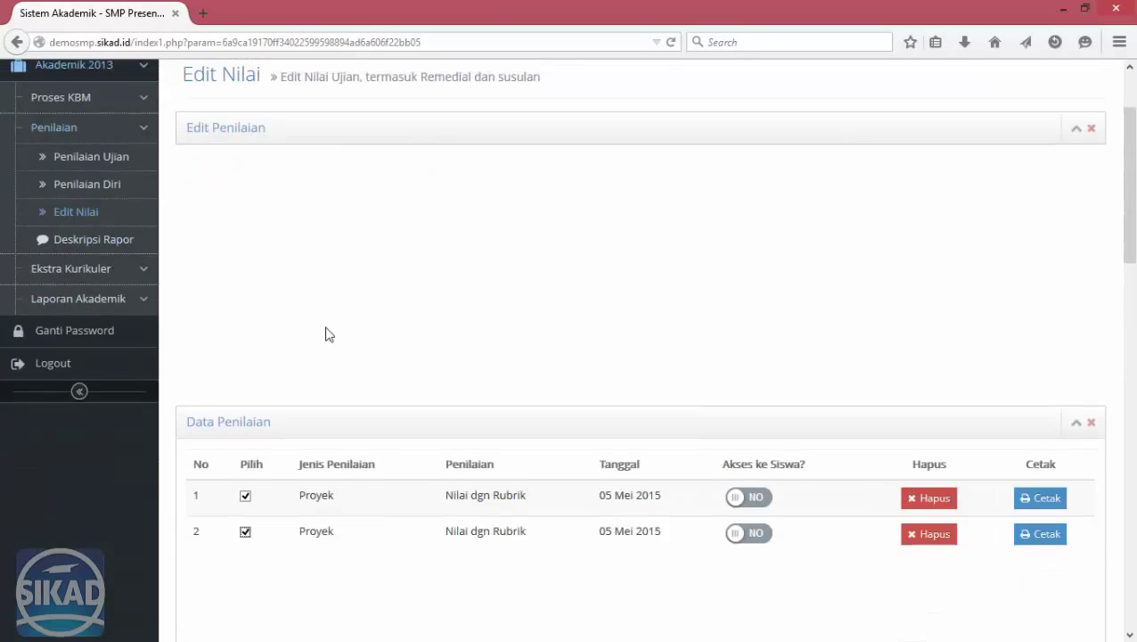
Place teacher and student windows side by side and load the Sikap assessments for the class.
scroll(325, 334, "up", 1)
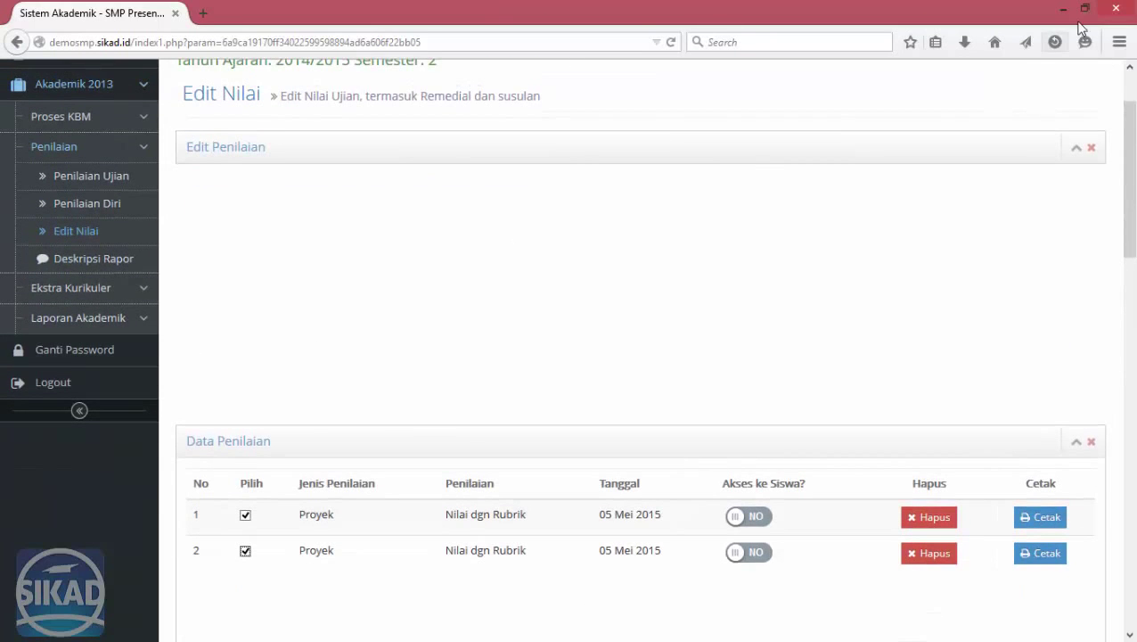
left_click(1084, 9)
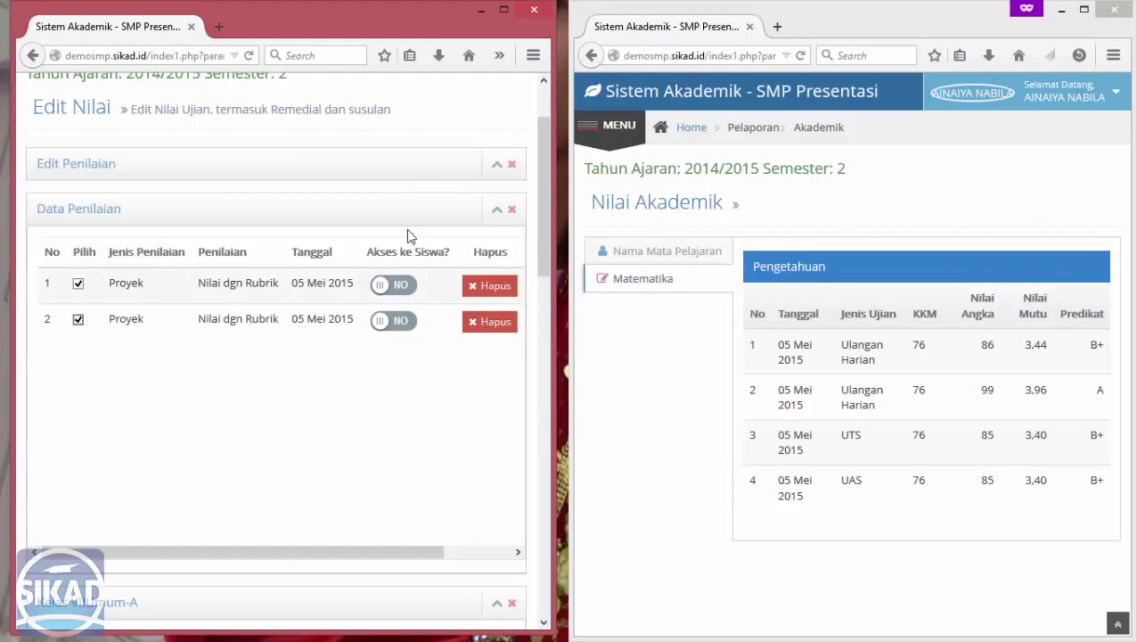
left_click(498, 168)
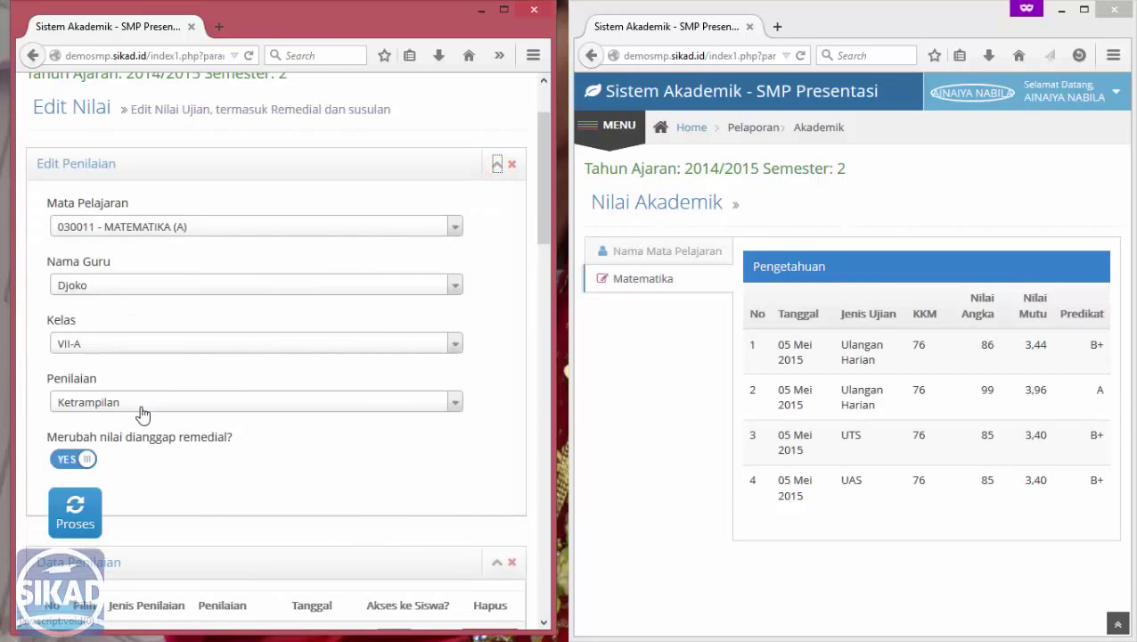
left_click(141, 404)
left_click(102, 515)
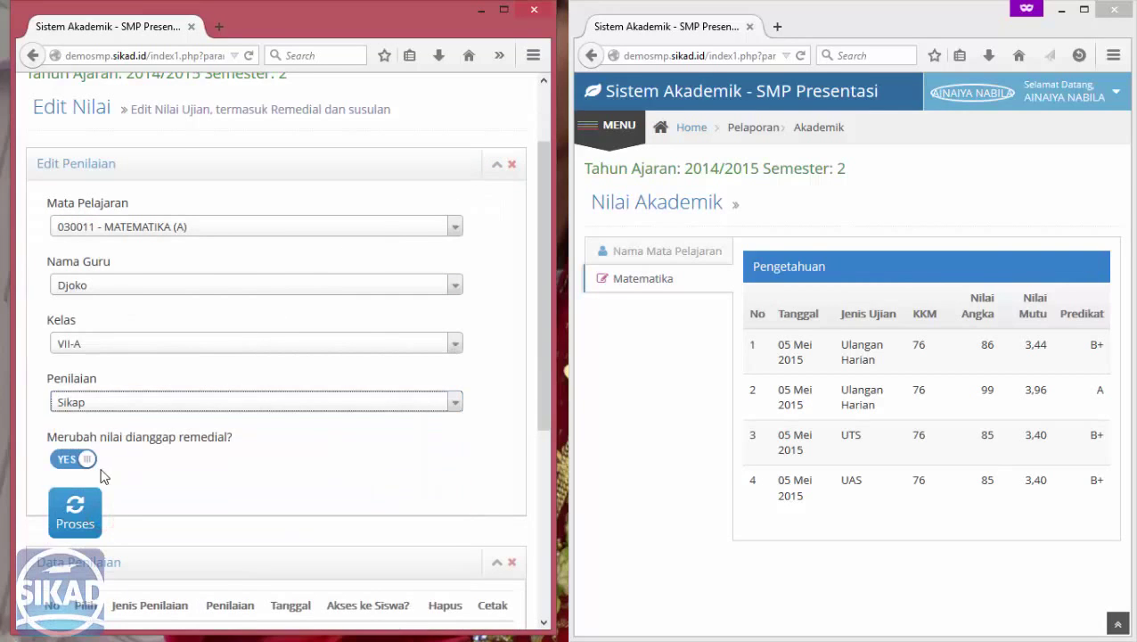
left_click(86, 508)
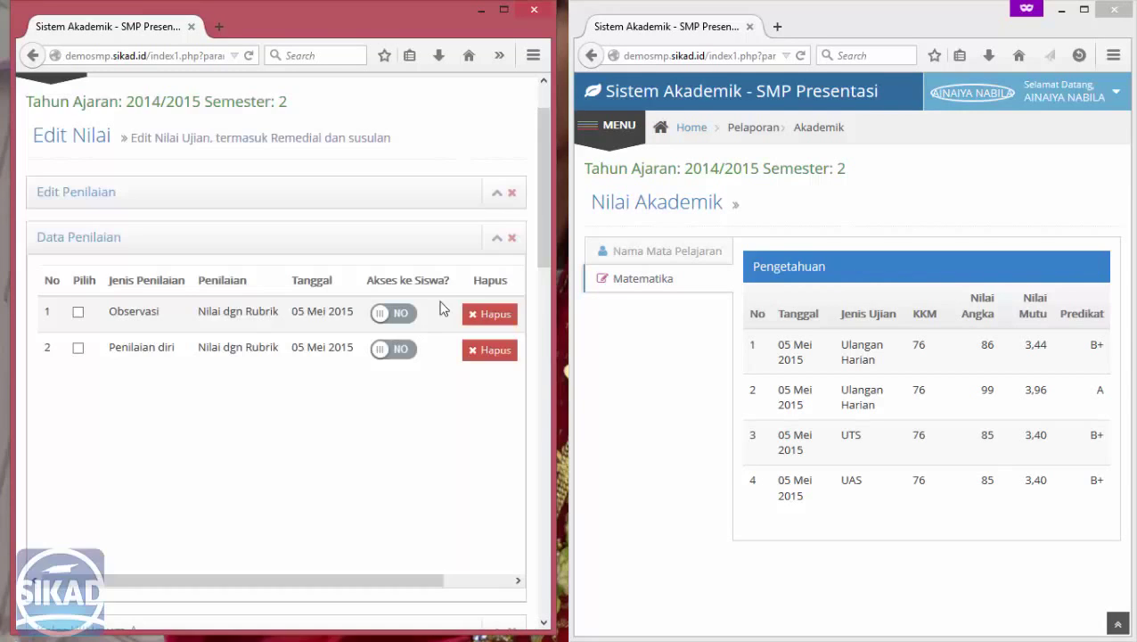
Tick Penilaian diri so its student list shows in the class grade table.
scroll(267, 303, "down", 2)
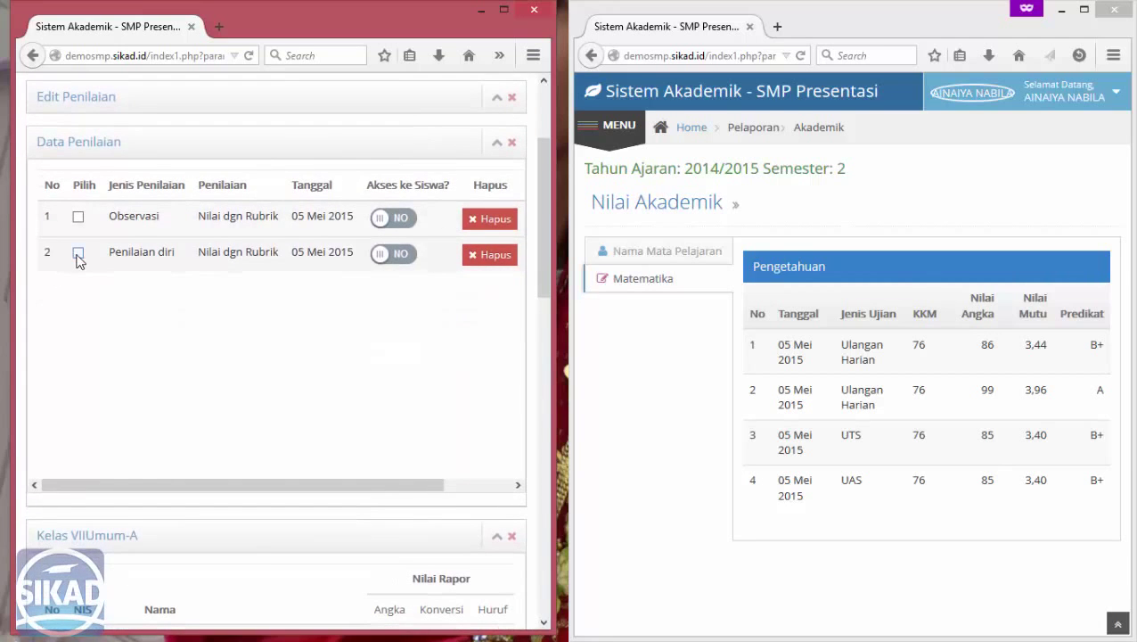
left_click(79, 254)
scroll(301, 355, "down", 4)
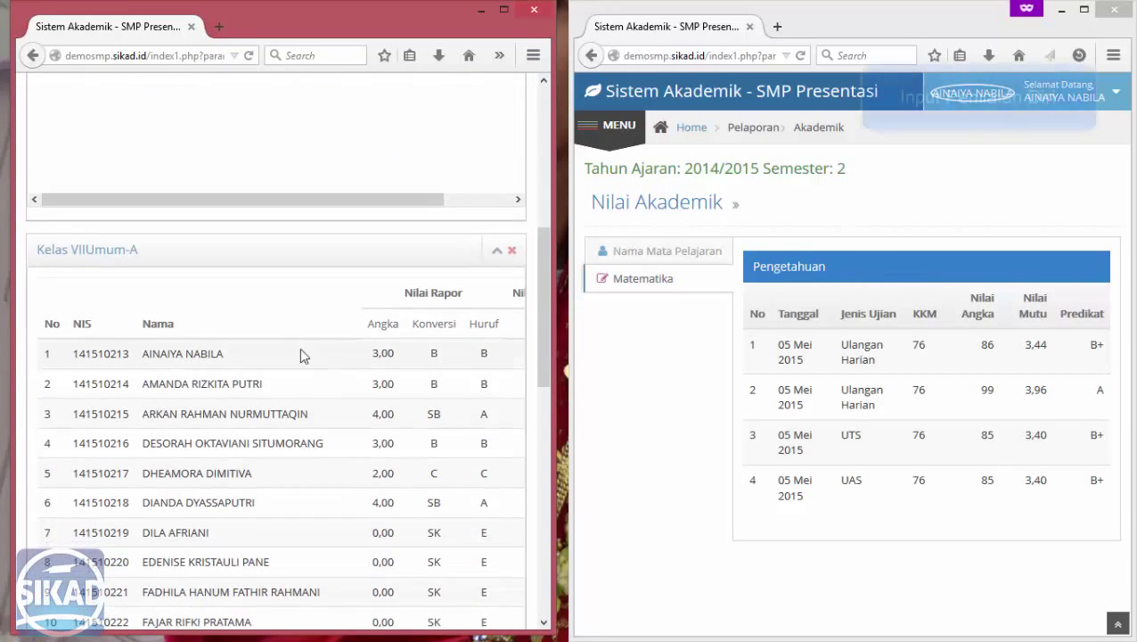
scroll(224, 318, "right", 2)
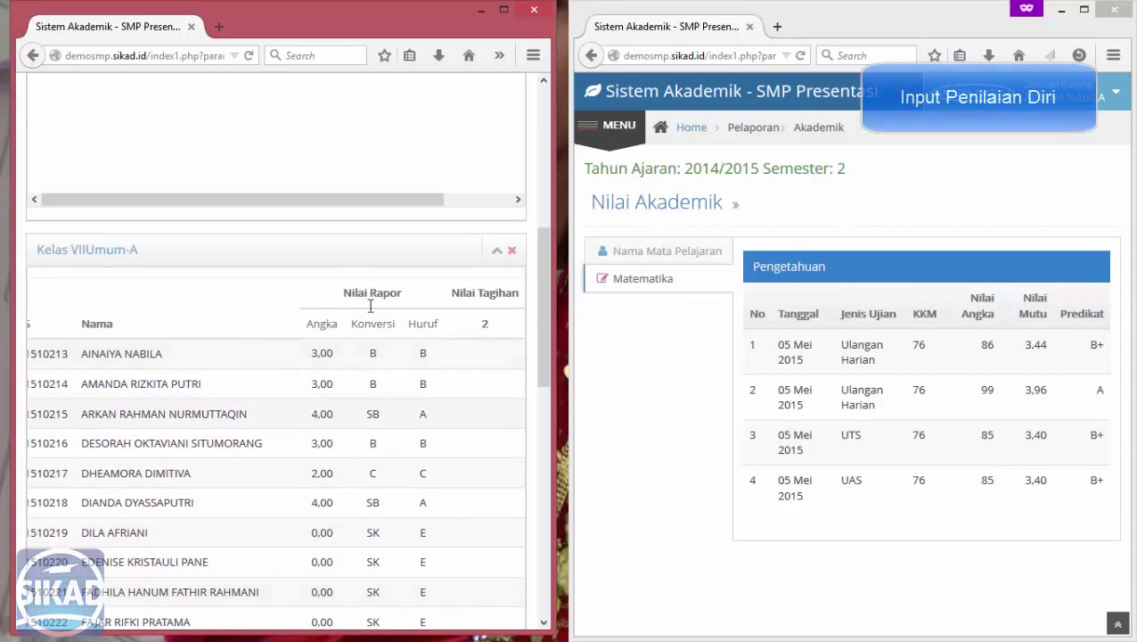
scroll(337, 147, "up", 4)
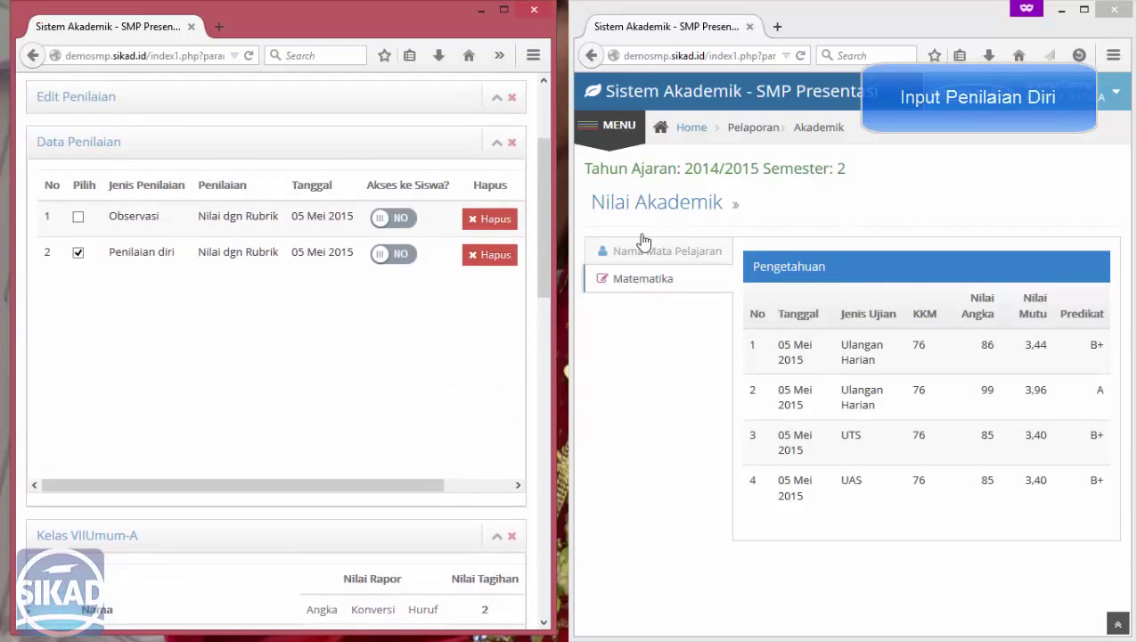
left_click(609, 136)
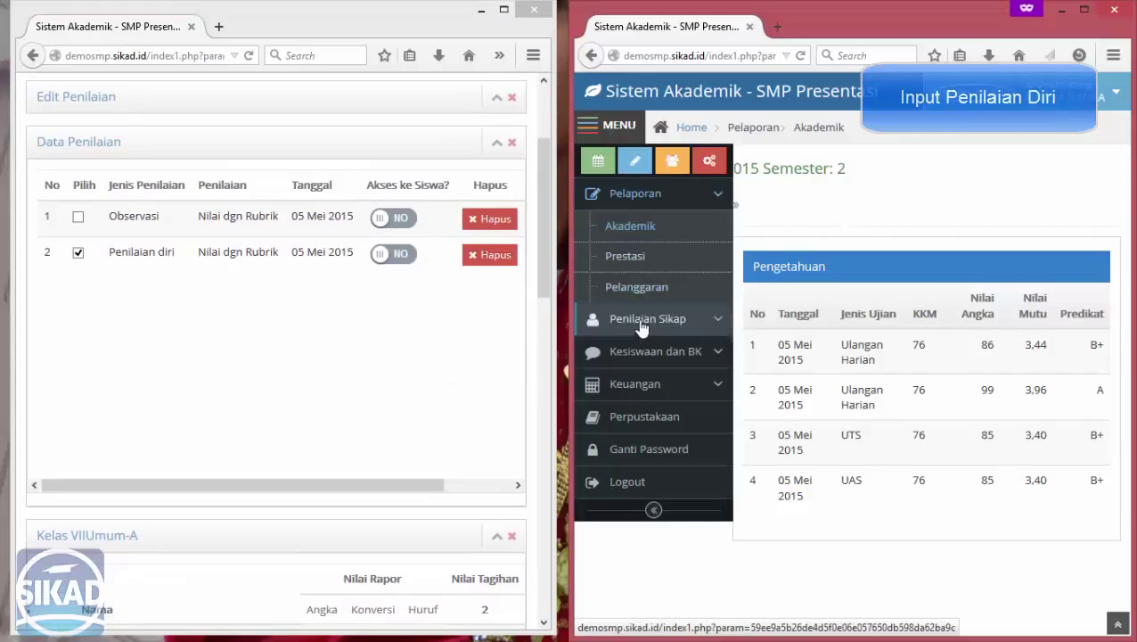
Open the student's Nilai Diri self-assessment for Matematika in a full-screen window.
left_click(642, 321)
left_click(640, 259)
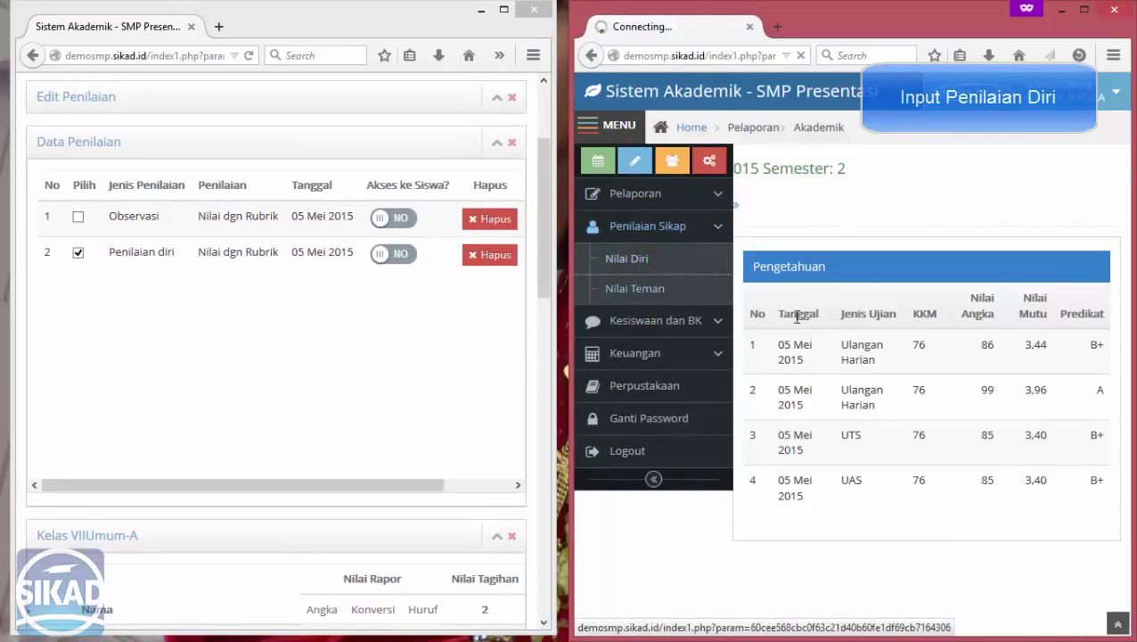
left_click(1087, 11)
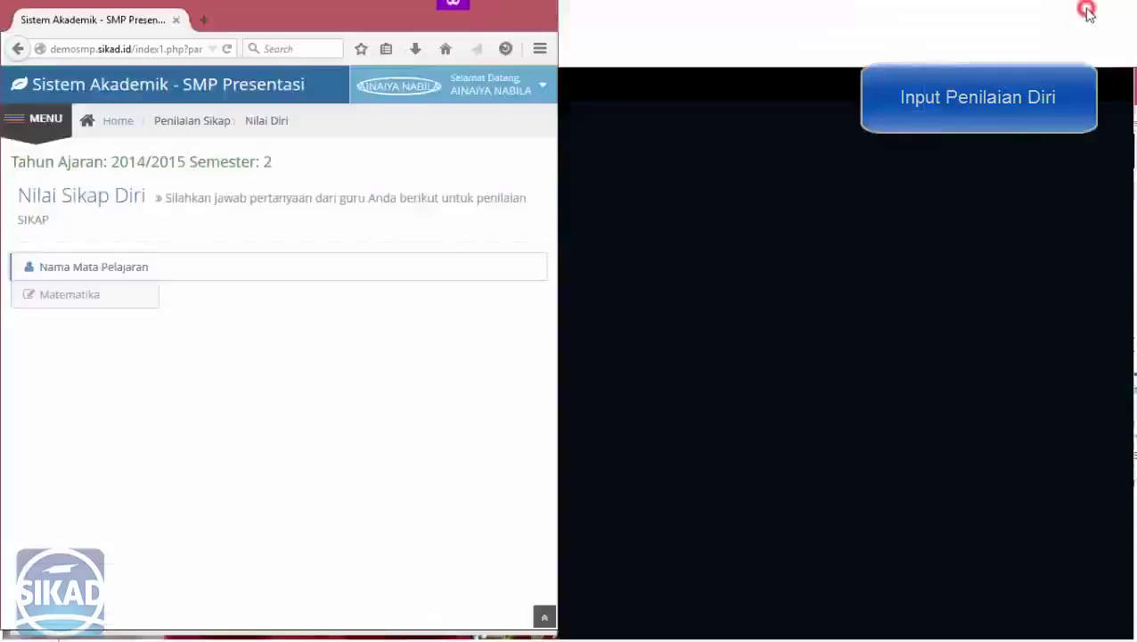
left_click(255, 272)
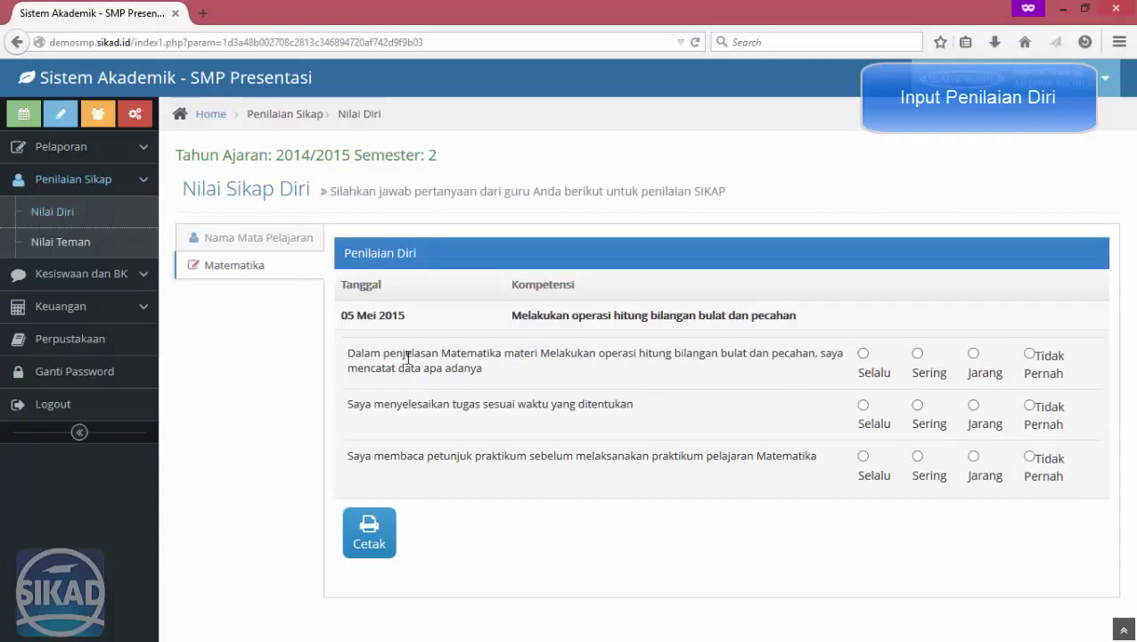
Answer Selalu, Sering and Jarang, print the Lembar Penilaian Sikap, then close it.
left_click(863, 354)
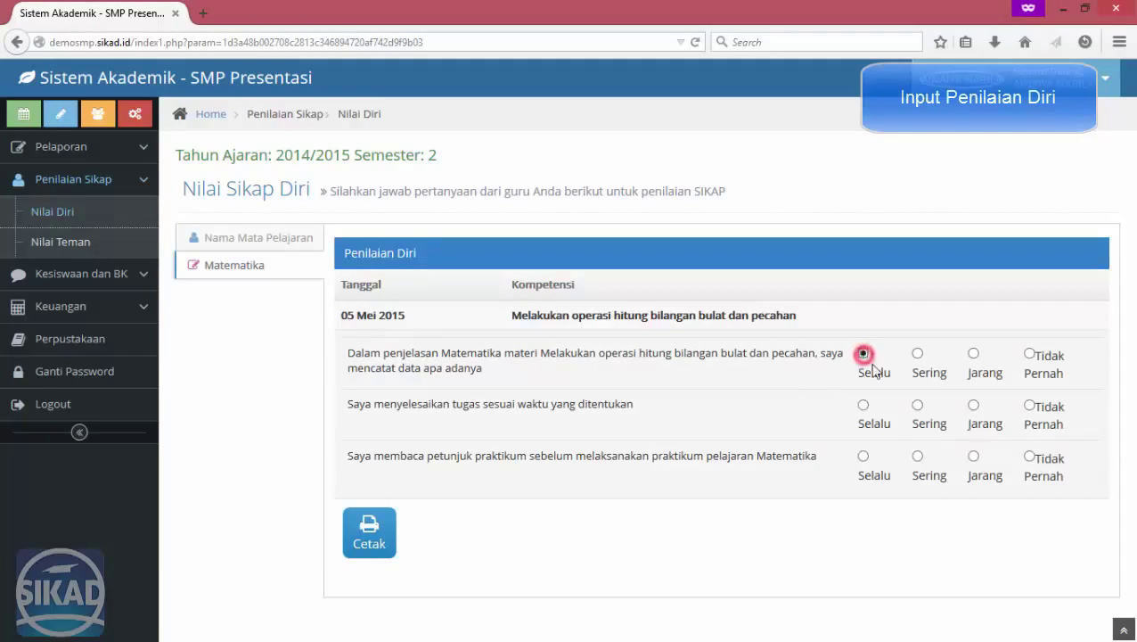
left_click(918, 405)
left_click(973, 456)
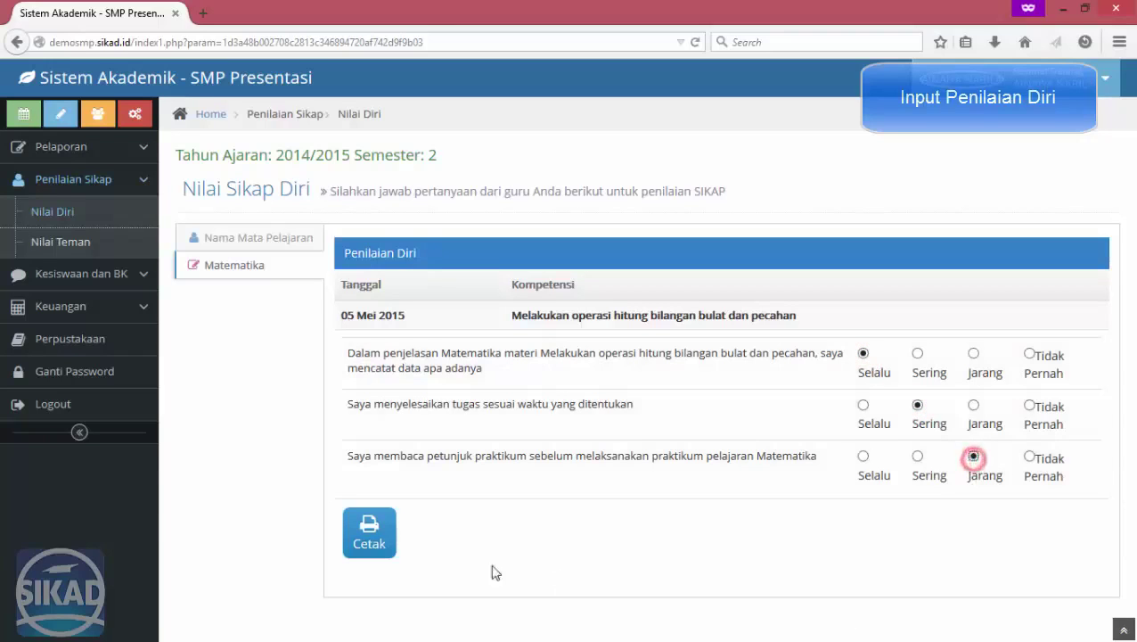
left_click(370, 535)
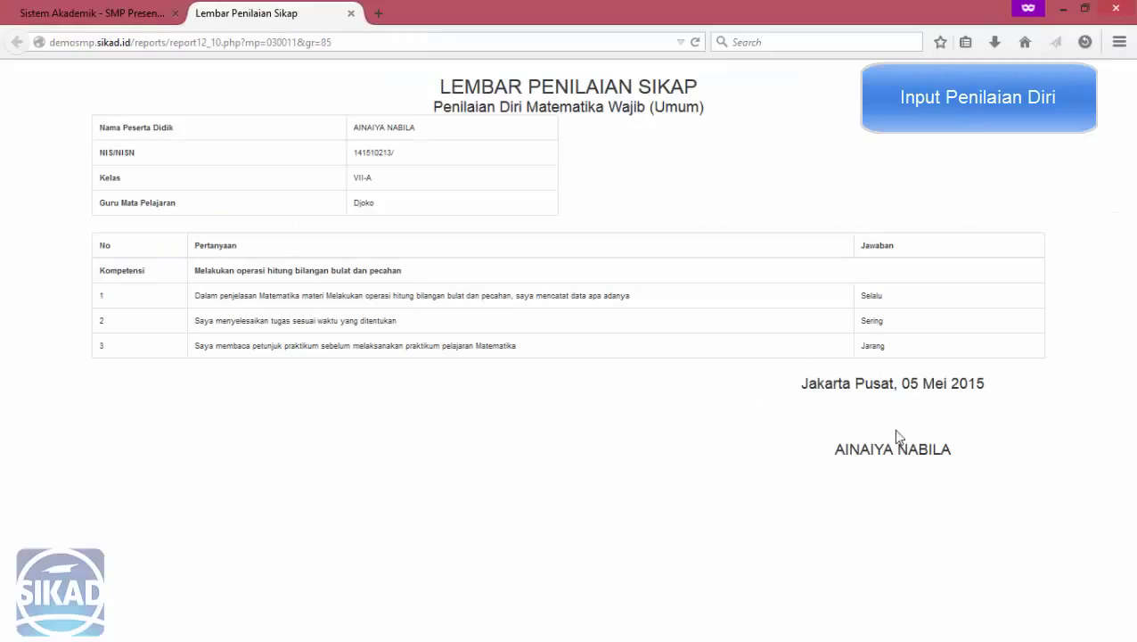
left_click(352, 14)
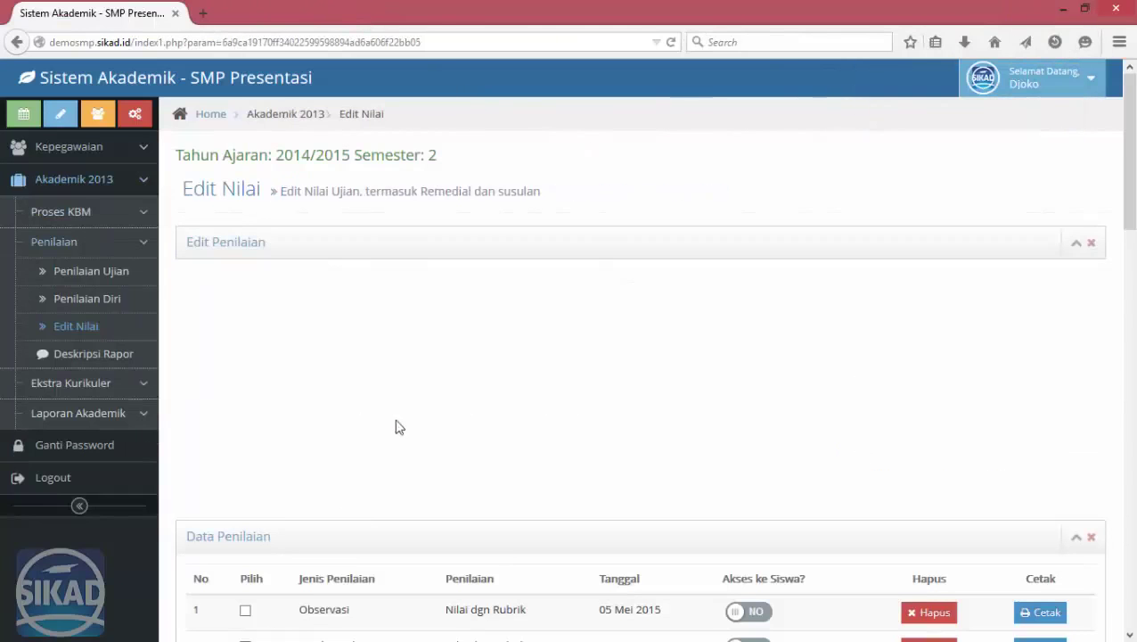
Generate Deskripsi Rapor narratives for 030011 - MATEMATIKA (A), its teacher, and class VII-A.
left_click(108, 354)
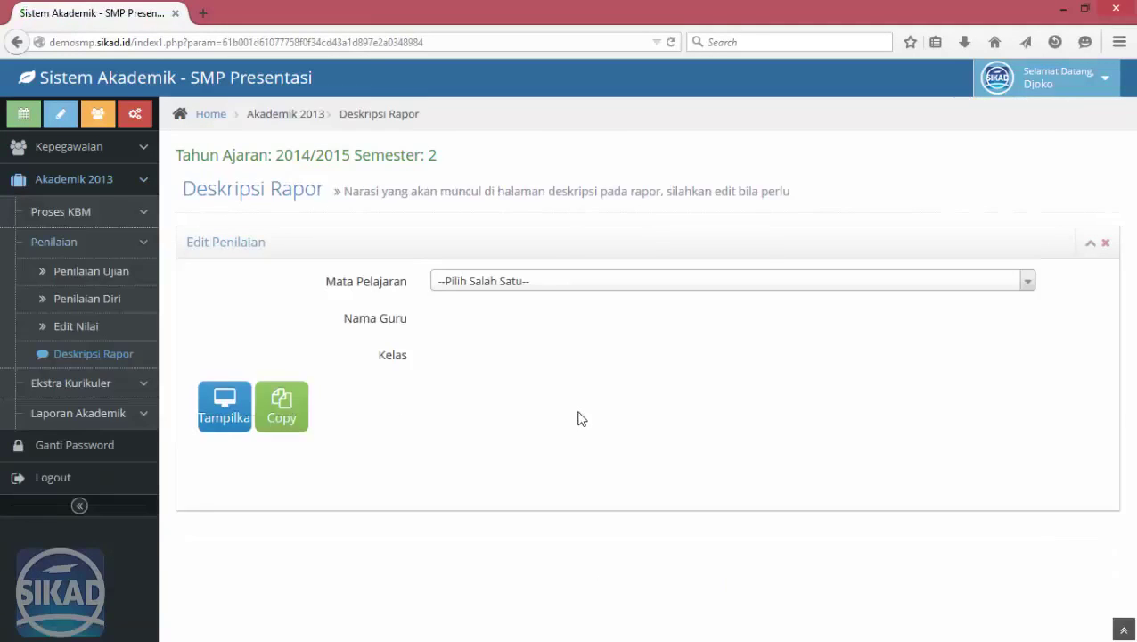
left_click(573, 283)
left_click(551, 356)
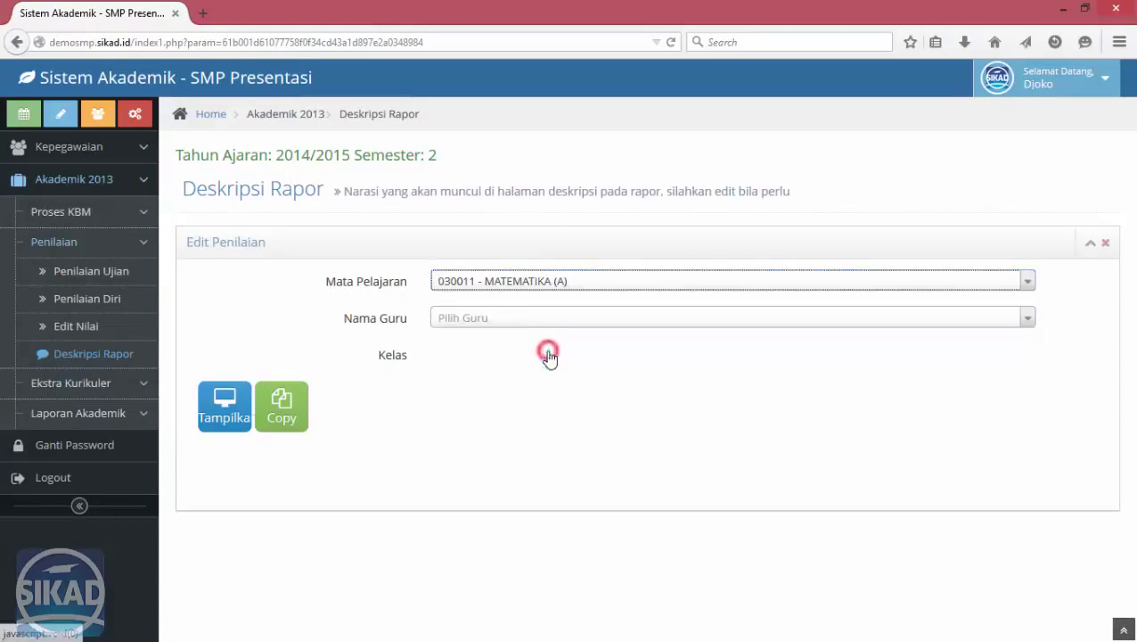
left_click(516, 319)
left_click(501, 362)
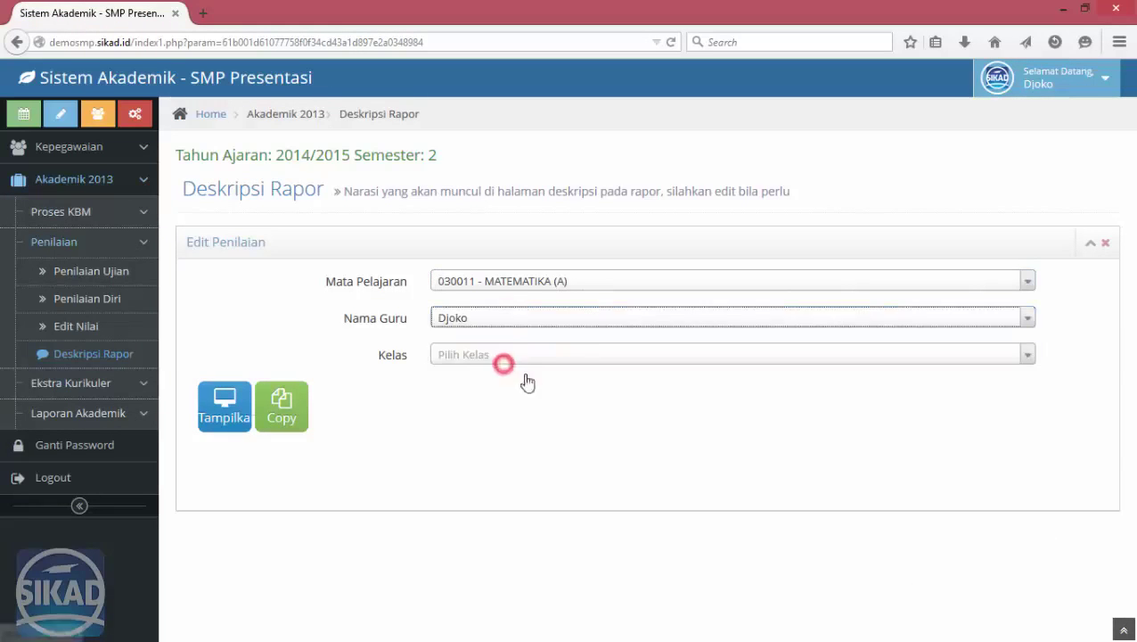
left_click(517, 359)
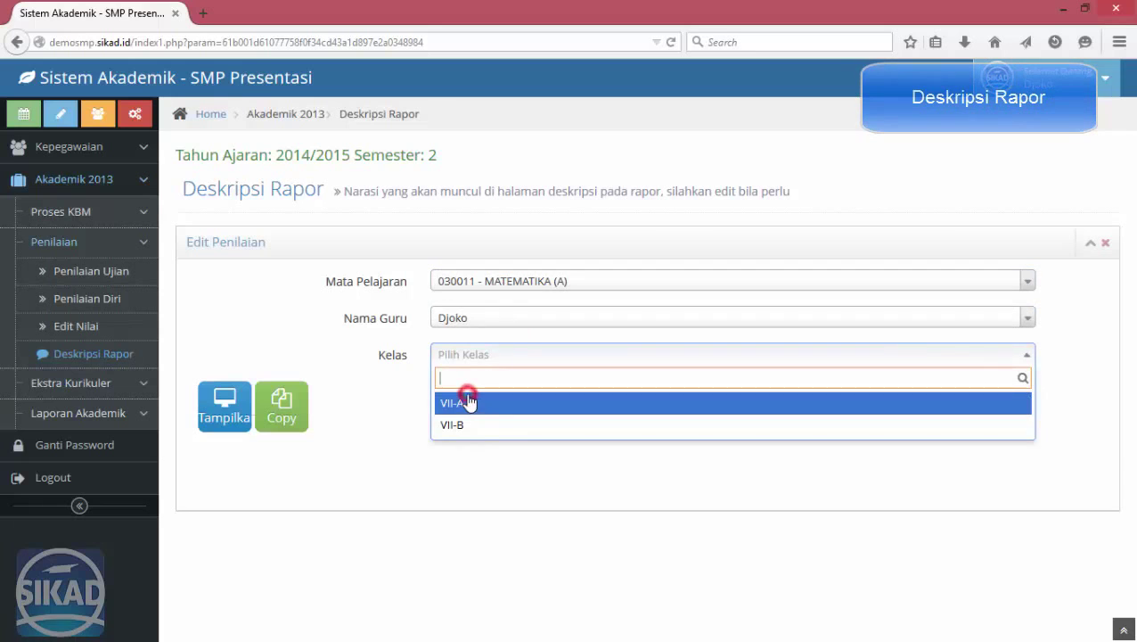
left_click(469, 402)
left_click(281, 405)
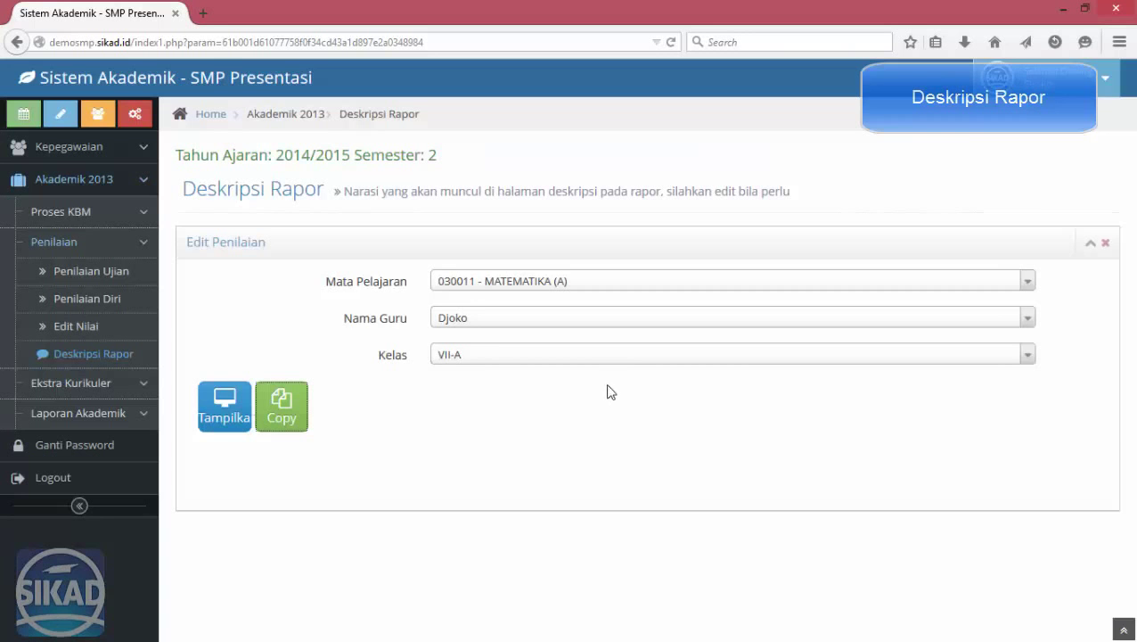
scroll(570, 417, "down", 3)
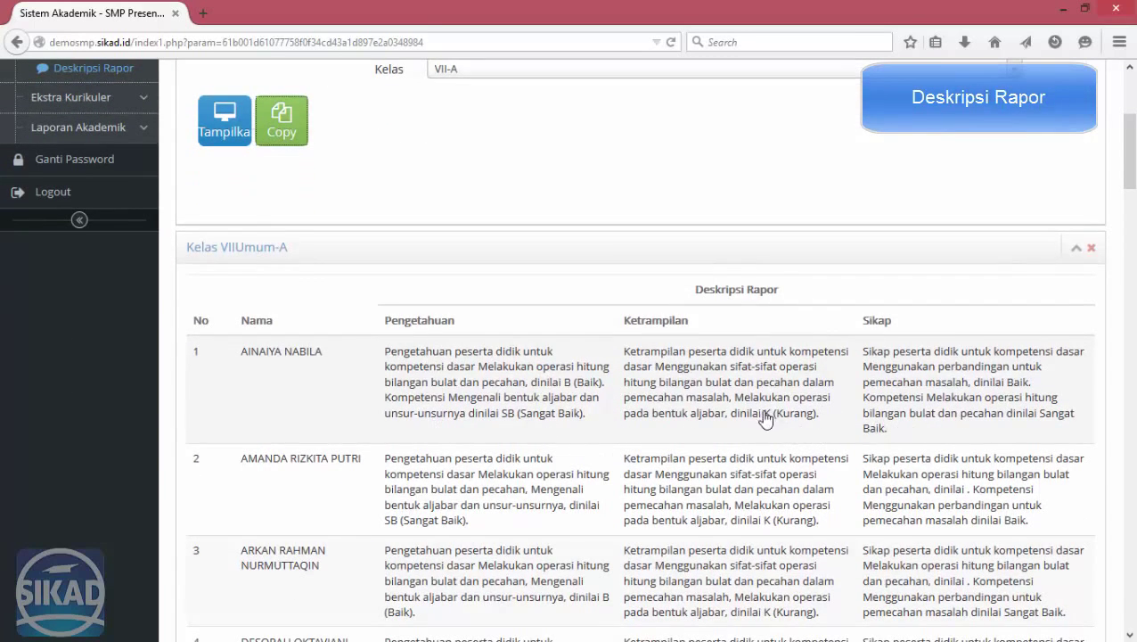
Change student 1's Ketrampilan narrative ending from K (Kurang). to Cukup and save it.
left_click(701, 390)
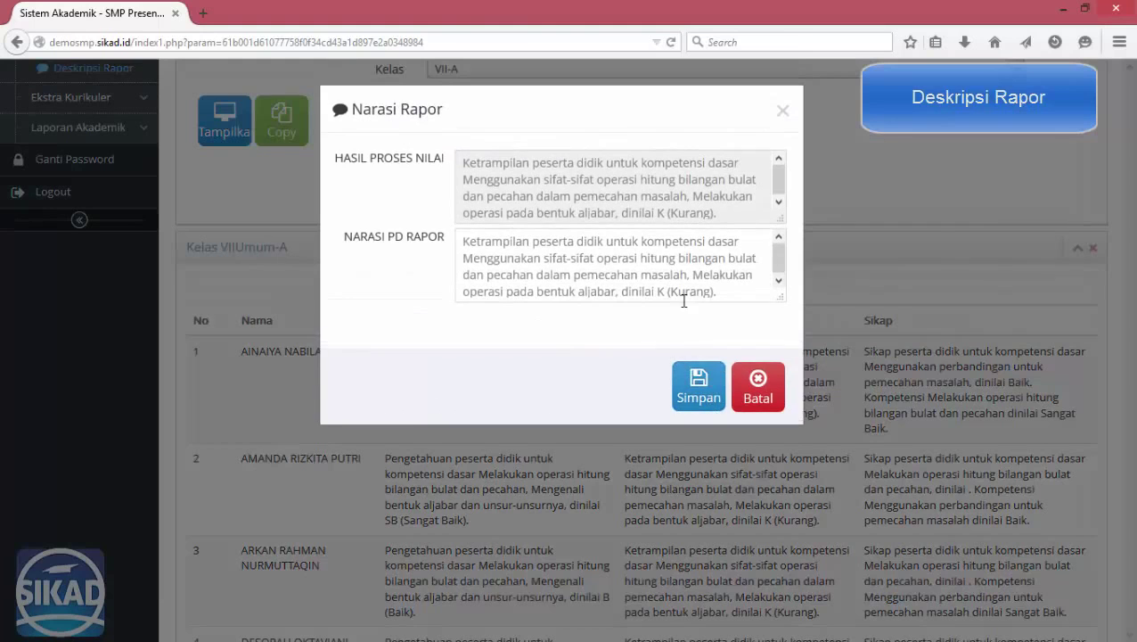
left_click_drag(653, 291, 828, 310)
type("Cukup")
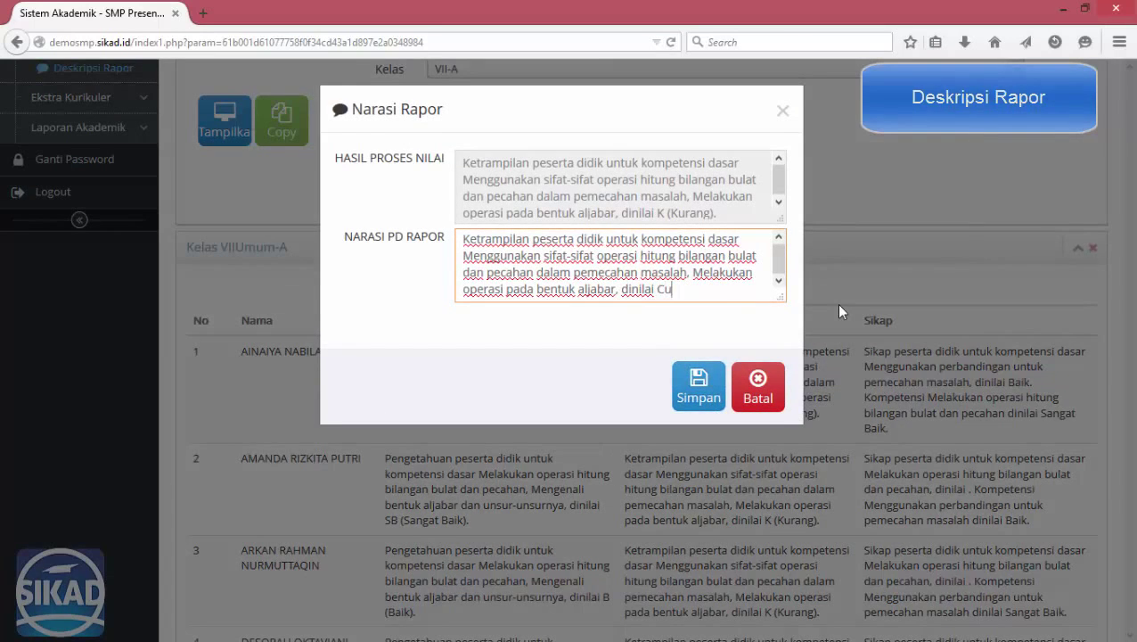
left_click(691, 383)
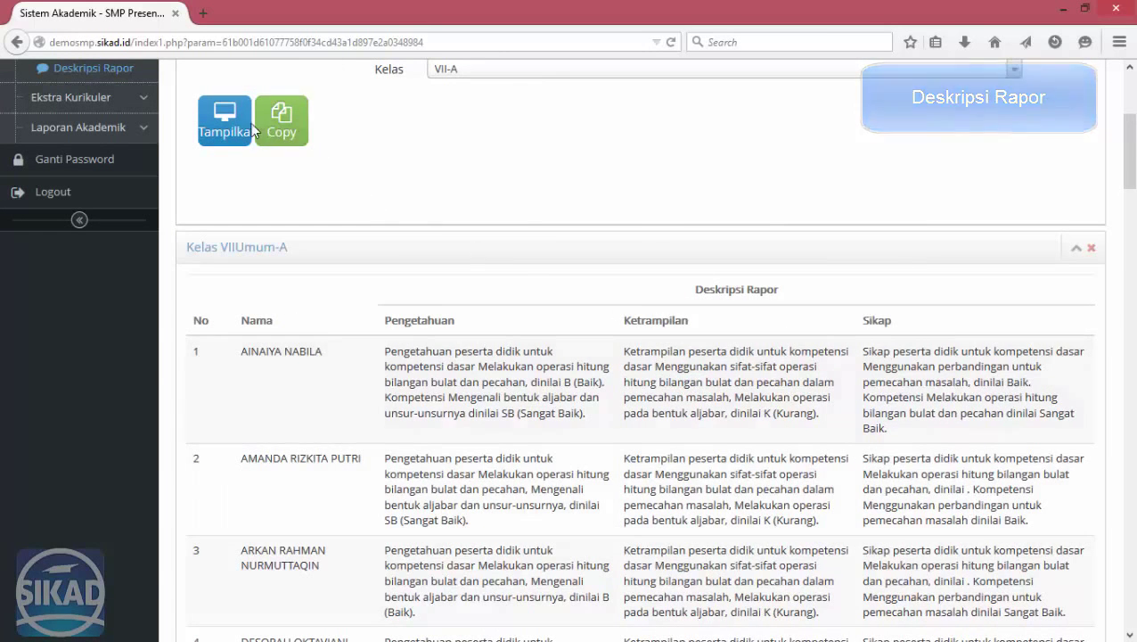
left_click(224, 120)
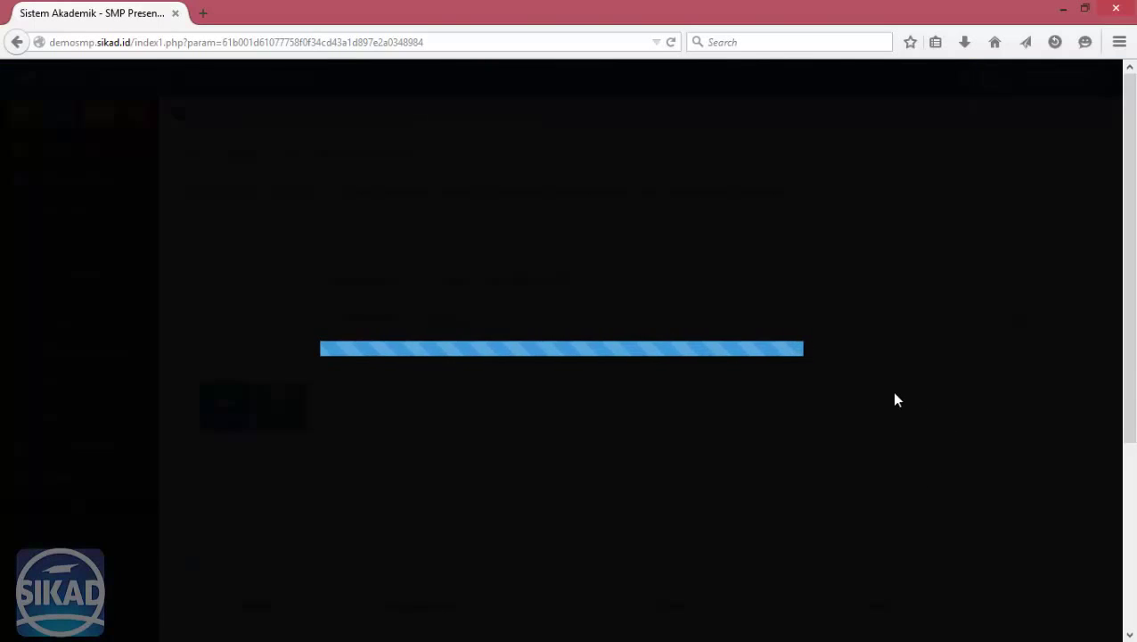
scroll(891, 391, "down", 3)
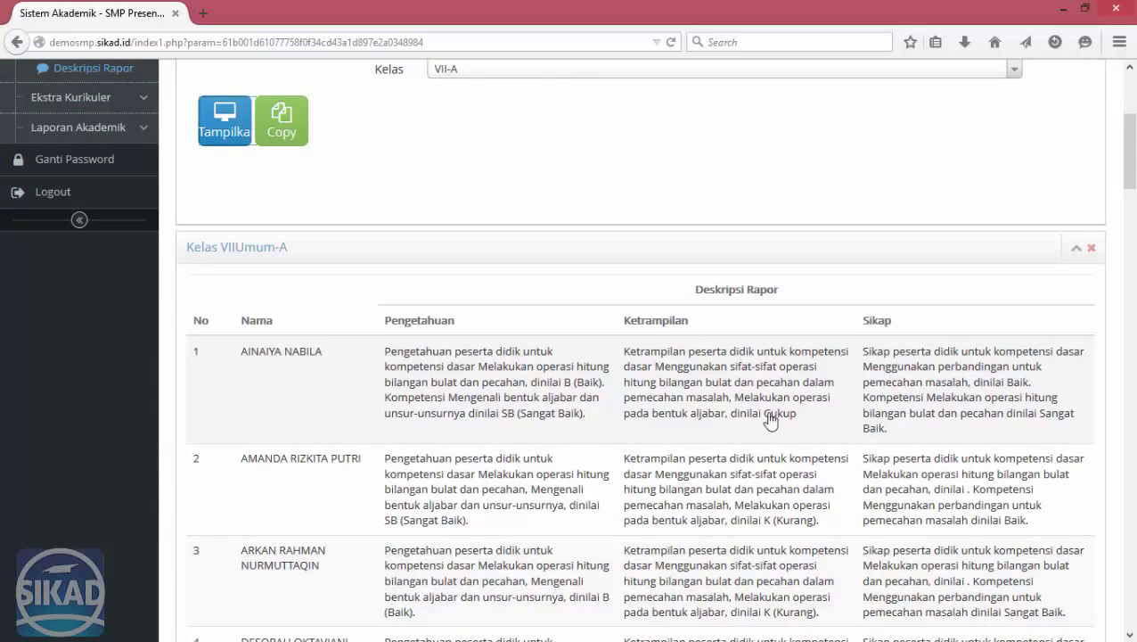
scroll(694, 423, "up", 2)
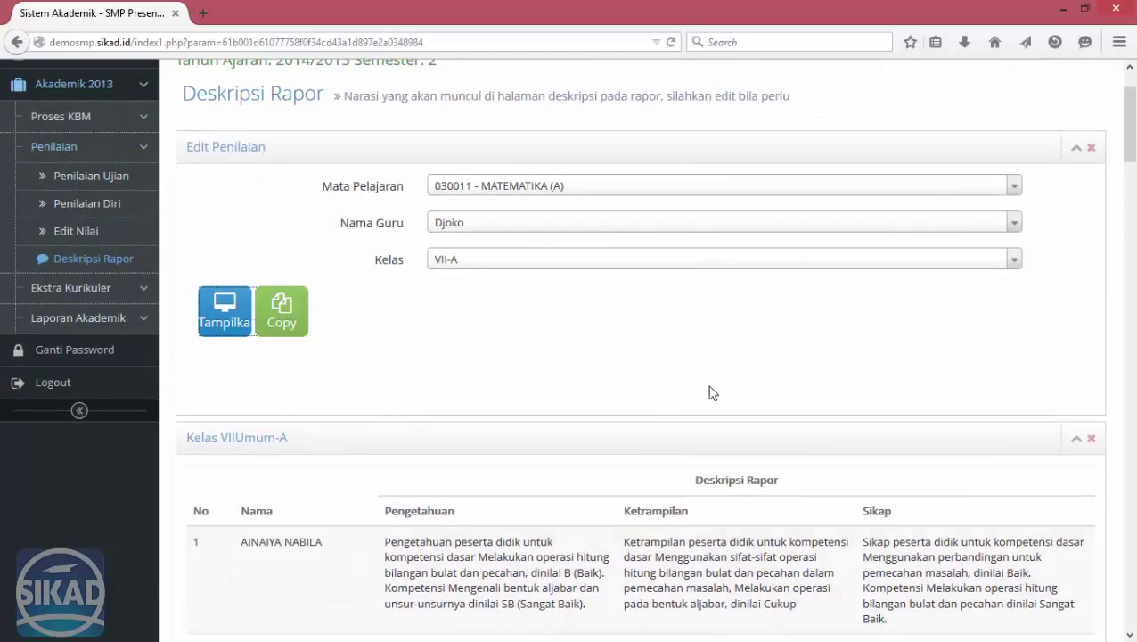
left_click(129, 319)
Generate the 030011 - MATEMATIKA (A) VII-A subject ledger and open the LedgerMapel download in Excel.
left_click(87, 239)
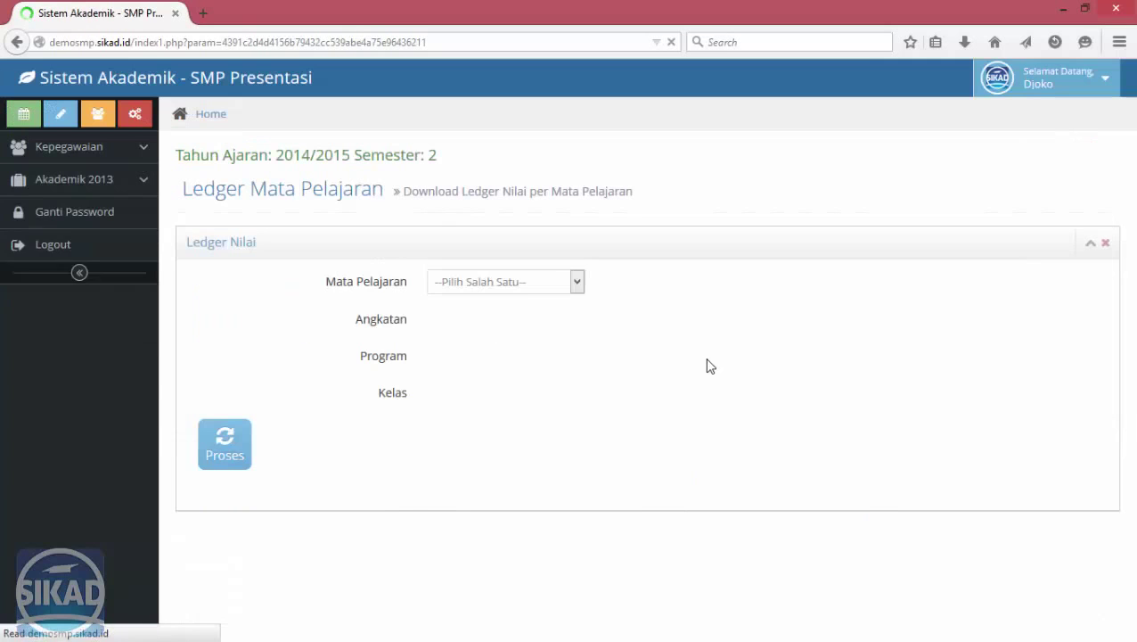
left_click(570, 281)
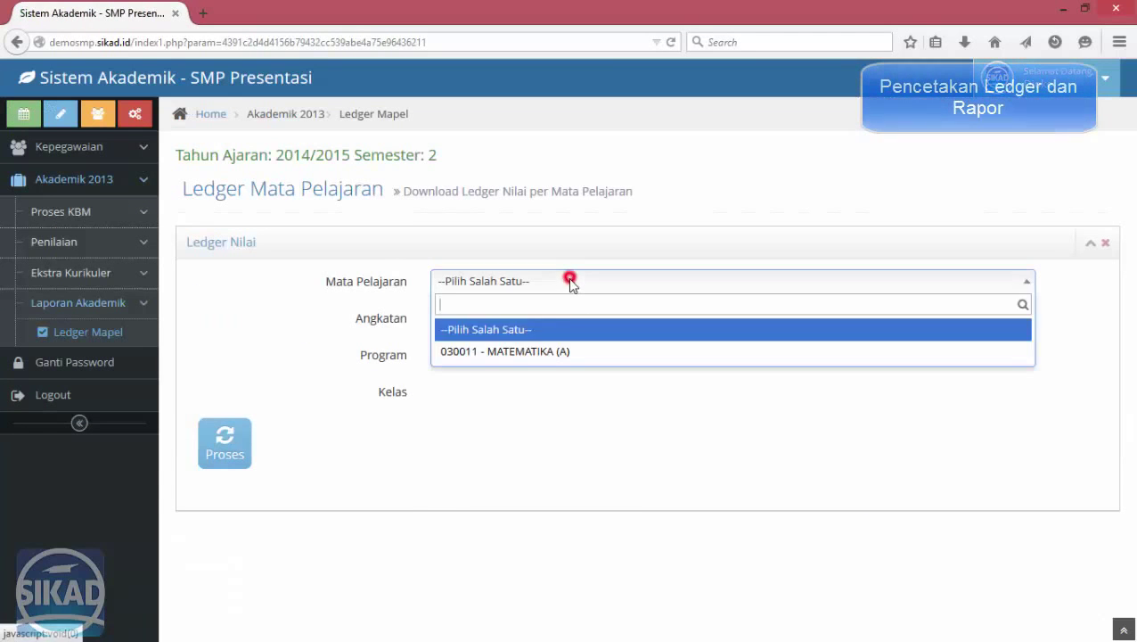
left_click(523, 352)
left_click(477, 392)
left_click(455, 440)
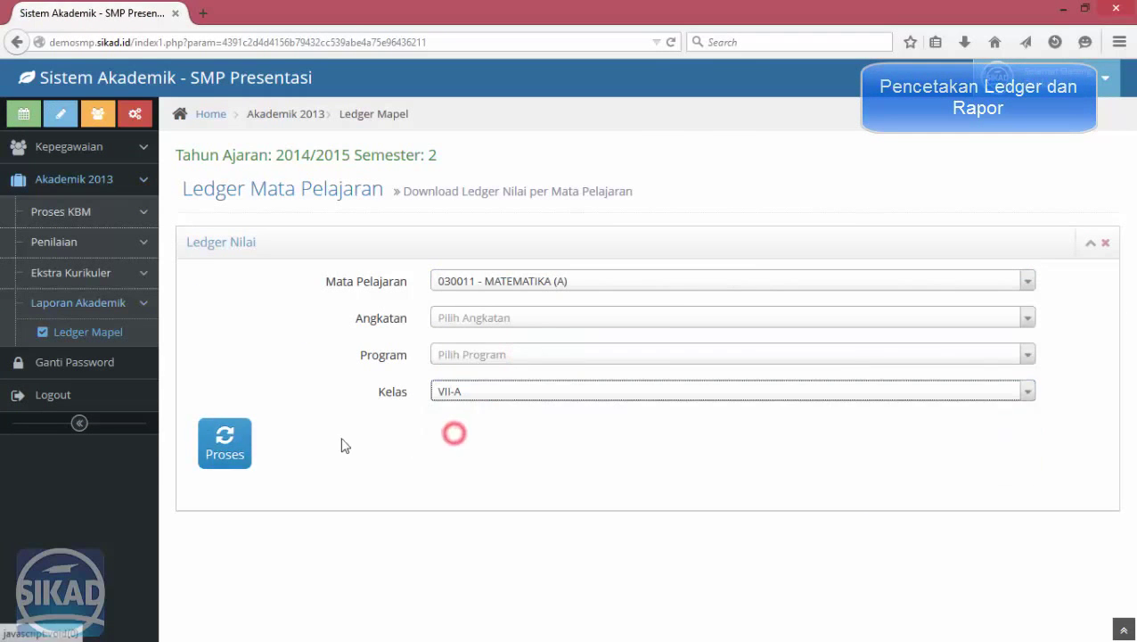
left_click(224, 443)
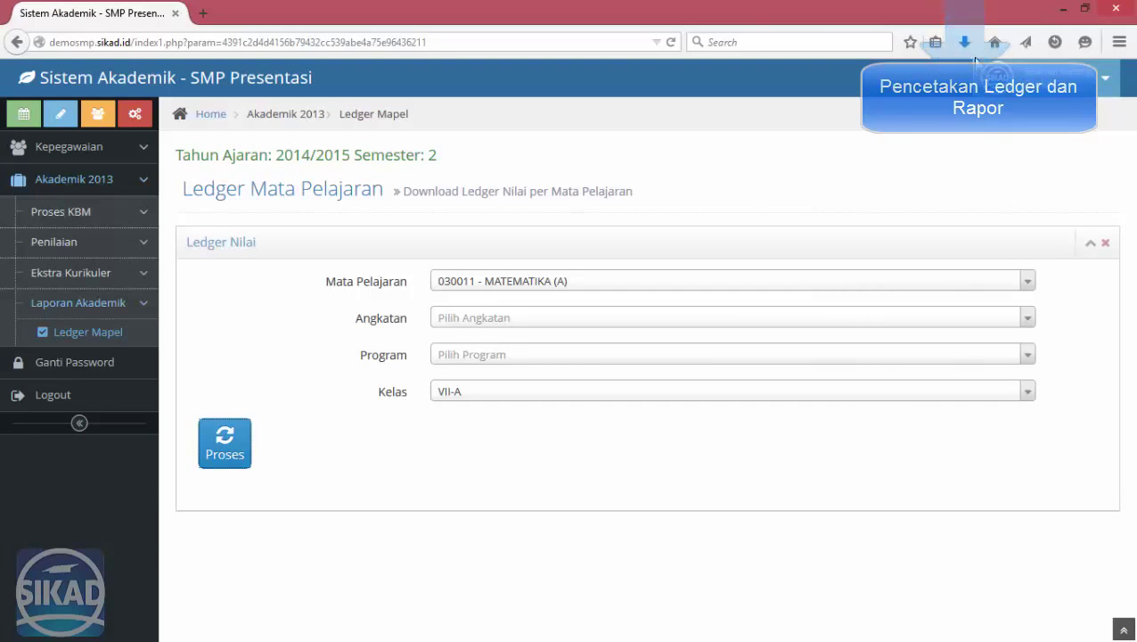
left_click(967, 44)
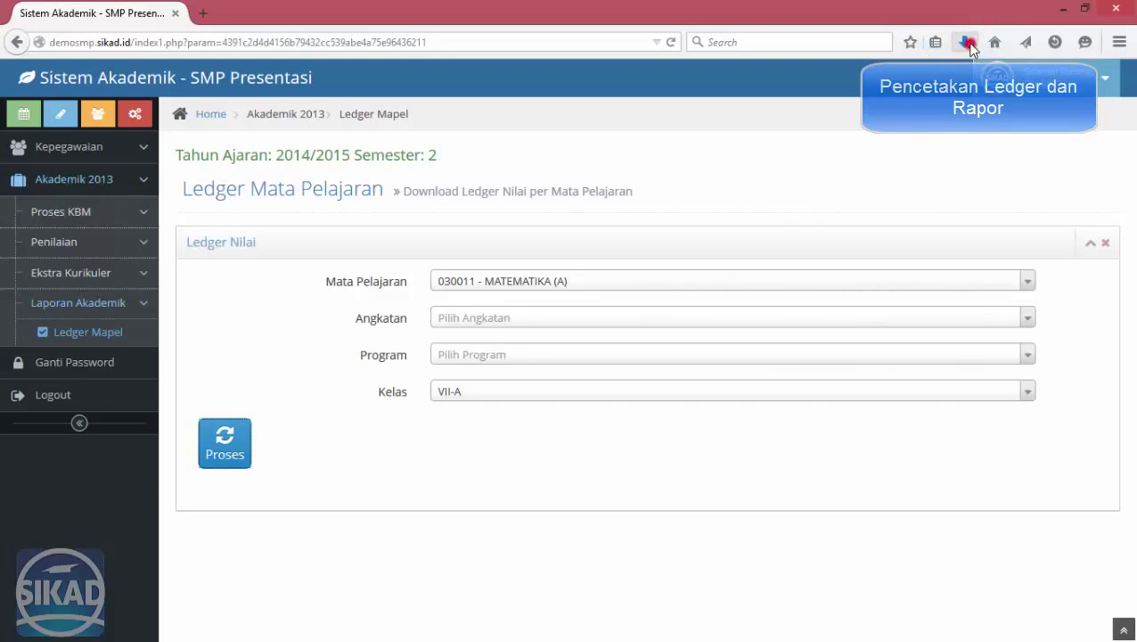
left_click(800, 414)
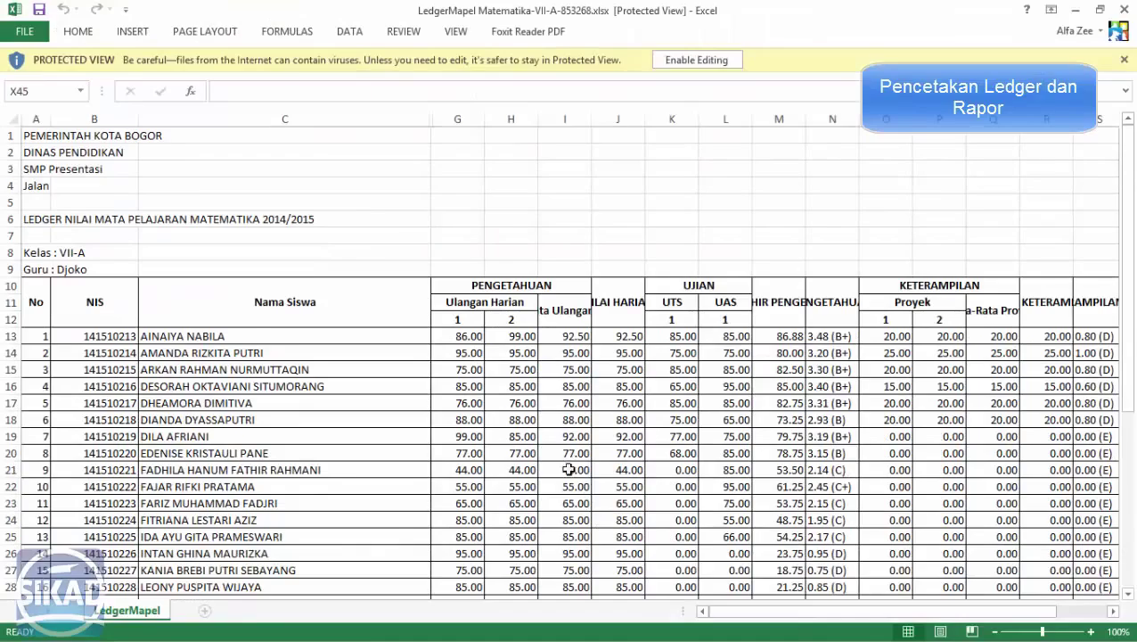
Review the VII-A Matematika ledger grades, checking cell I21 and the UAS scores in L24 and L23.
left_click(569, 468)
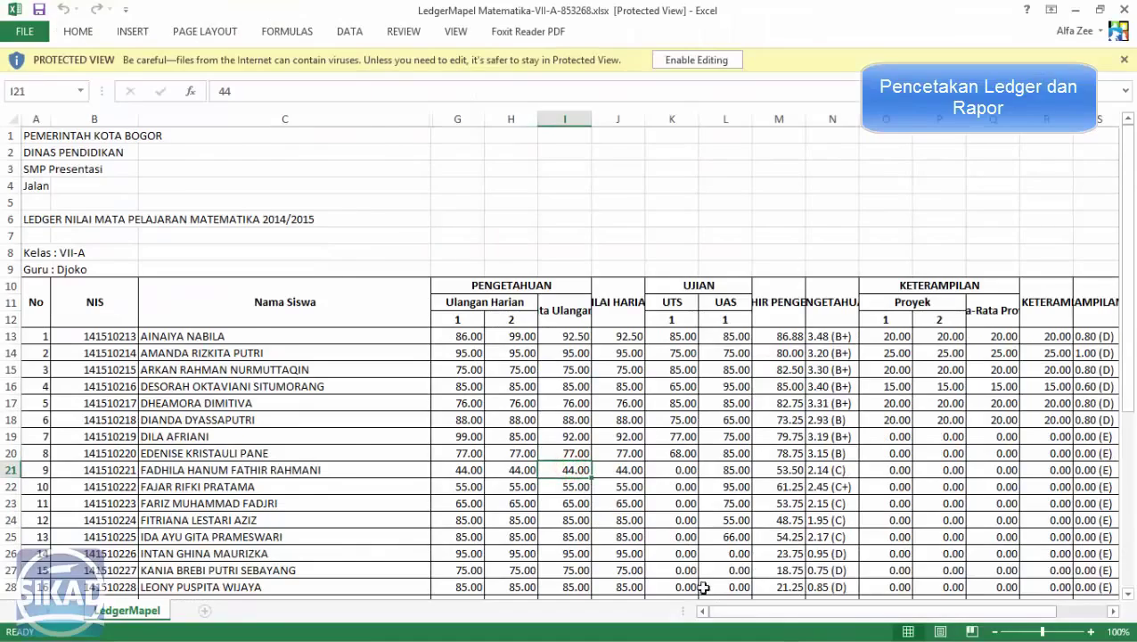
scroll(704, 528, "right", 9)
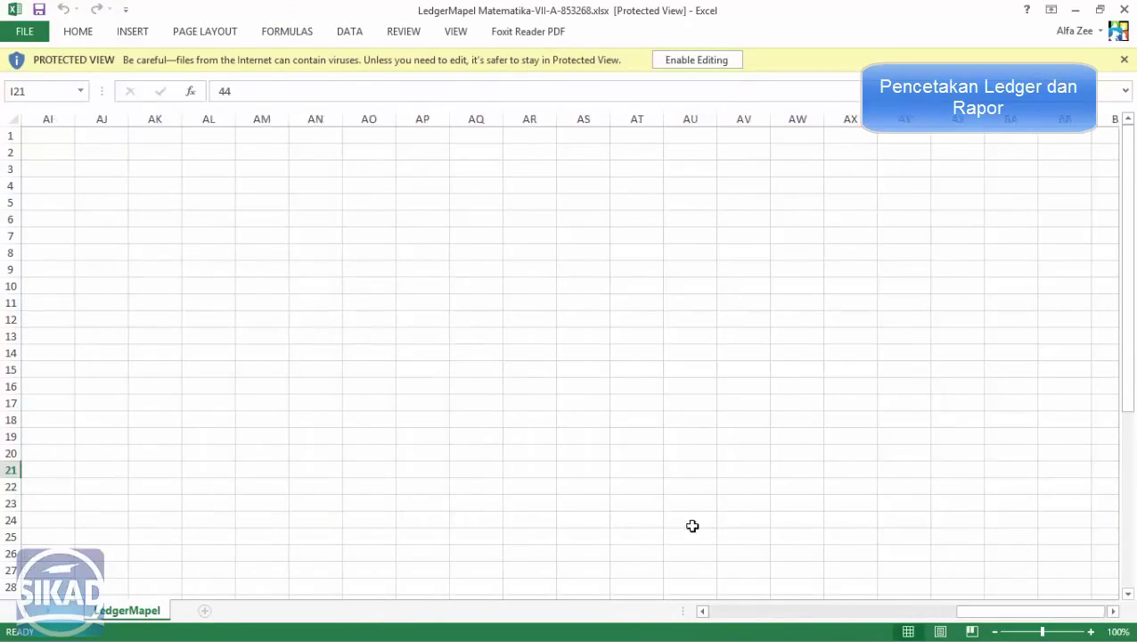
scroll(692, 526, "left", 4)
scroll(702, 534, "left", 8)
left_click(706, 520)
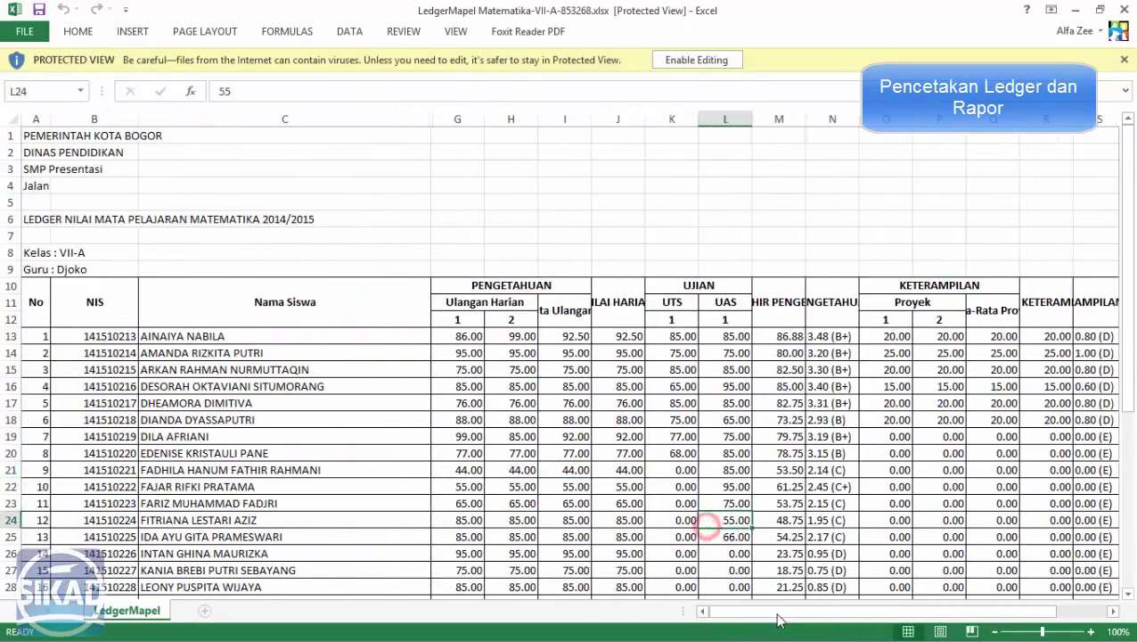
left_click_drag(775, 614, 733, 613)
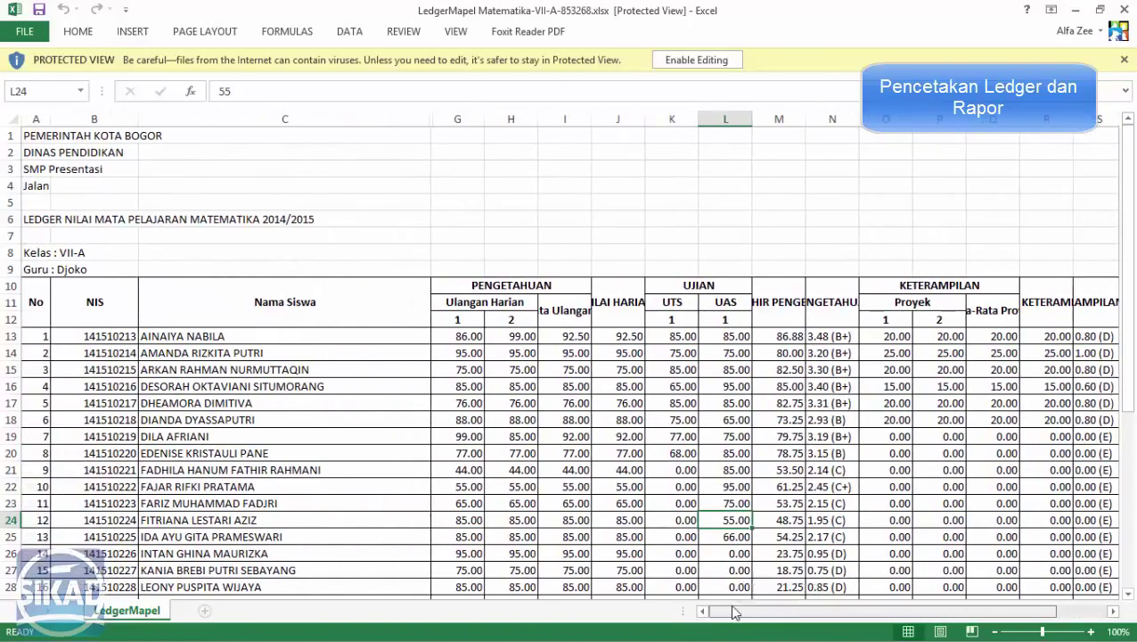
scroll(760, 473, "down", 3)
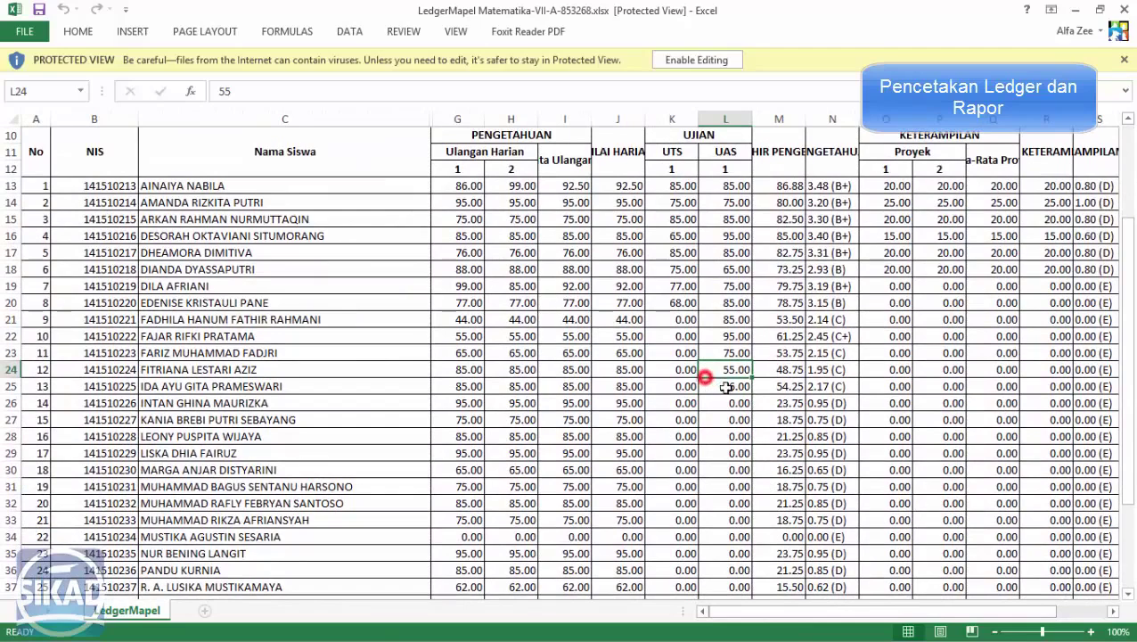
left_click(711, 349)
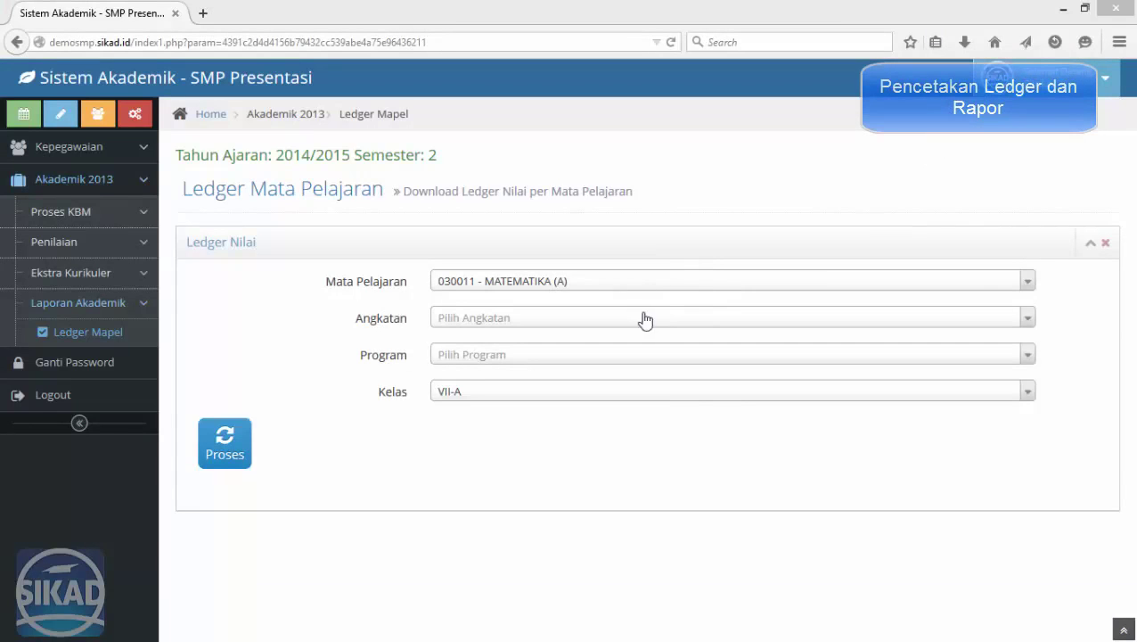
Log out of SIKAD and log back in with the saved administrator NIP.
left_click(675, 234)
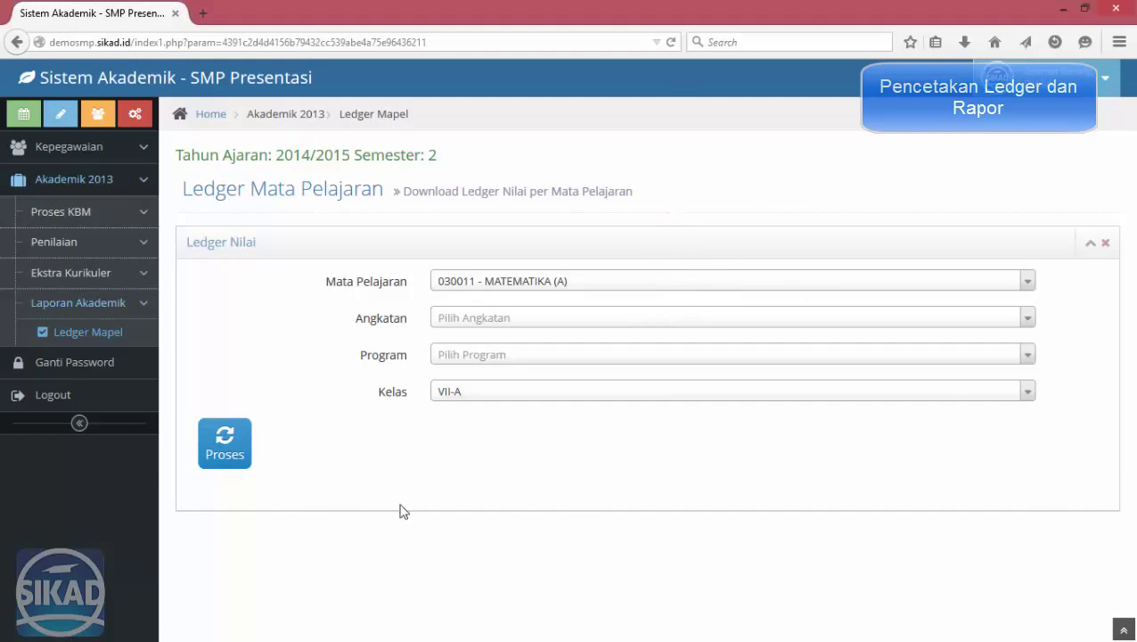
left_click(77, 403)
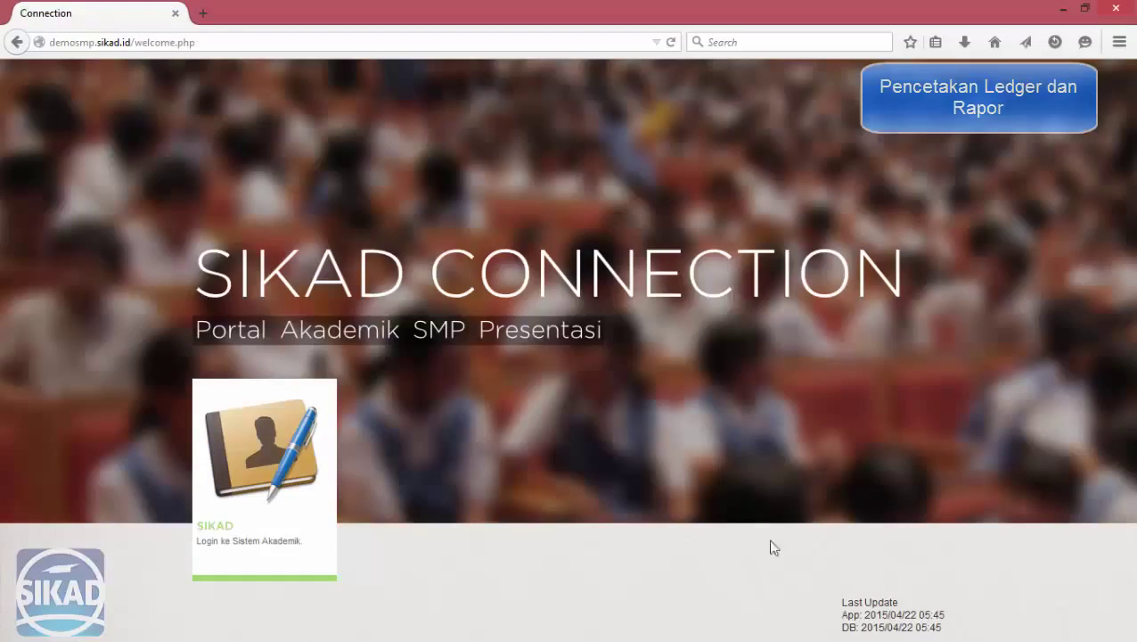
left_click(281, 519)
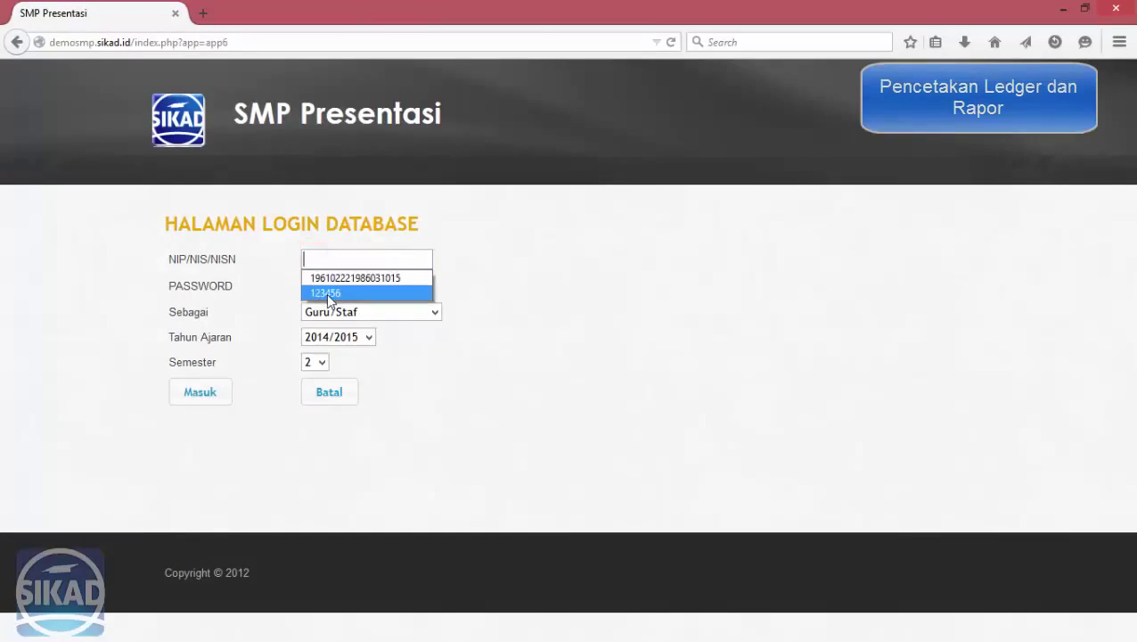
left_click(323, 292)
left_click(204, 396)
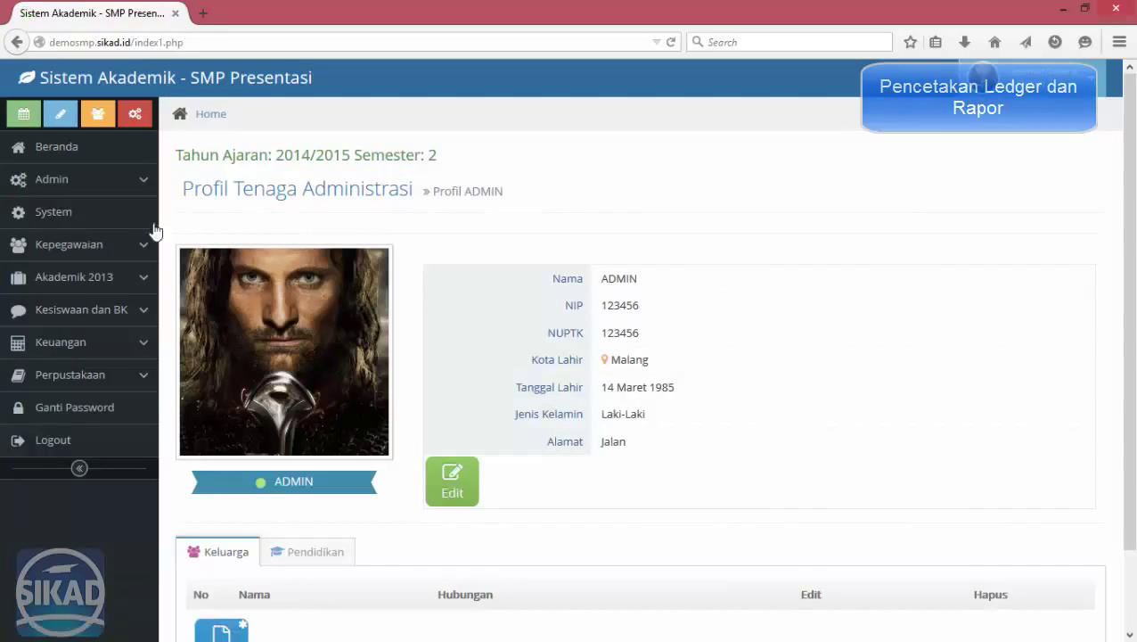
Open the Ledger Kelas page under Akademik 2013 > Laporan Akademik.
left_click(112, 281)
left_click(107, 402)
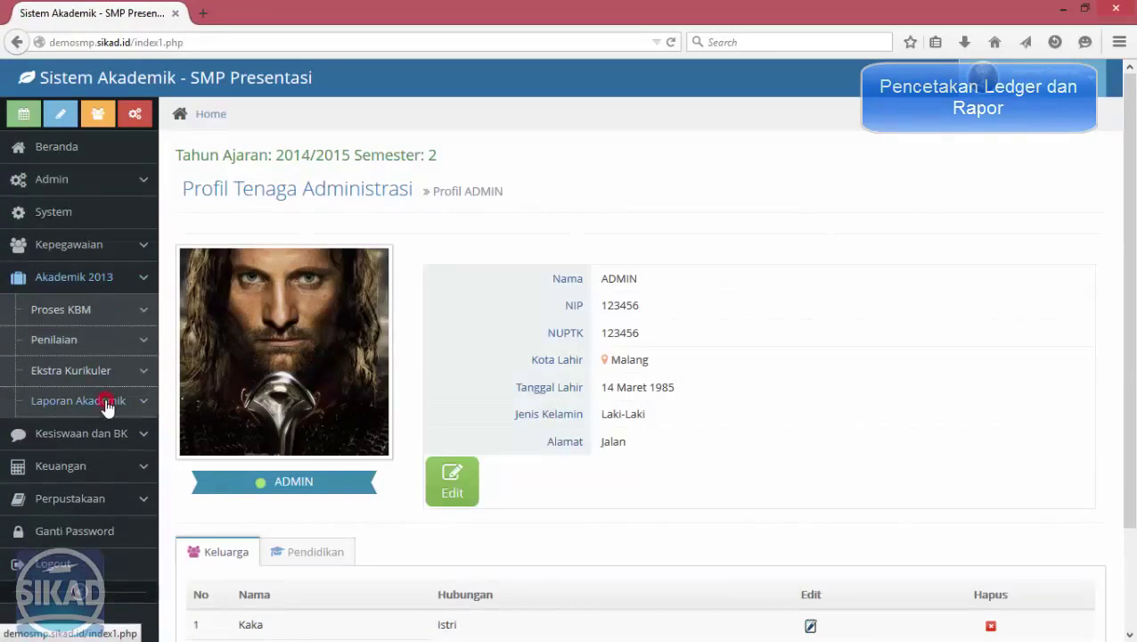
scroll(193, 435, "down", 2)
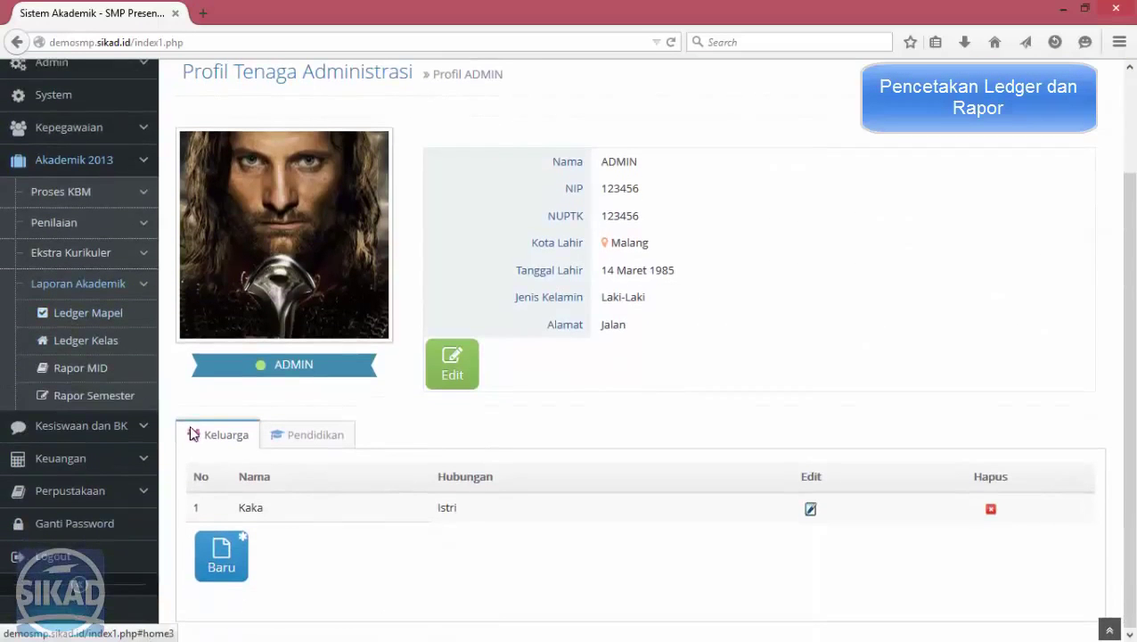
left_click(109, 342)
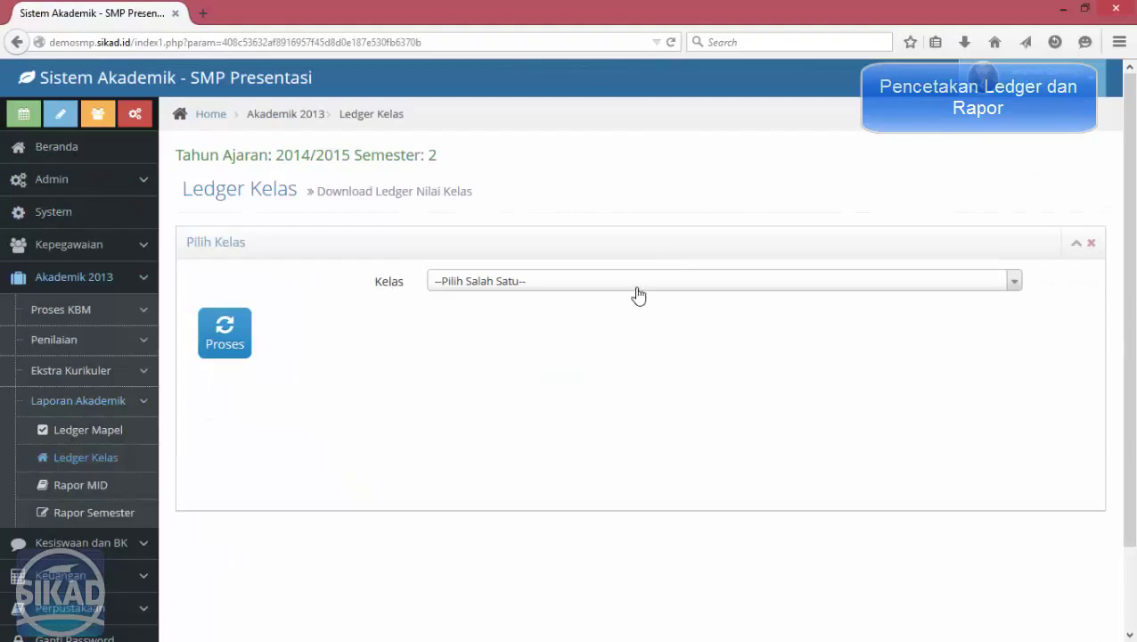
Generate the class ledger for VIIA and open the downloaded Ledger Kelas workbook.
left_click(638, 294)
left_click(531, 357)
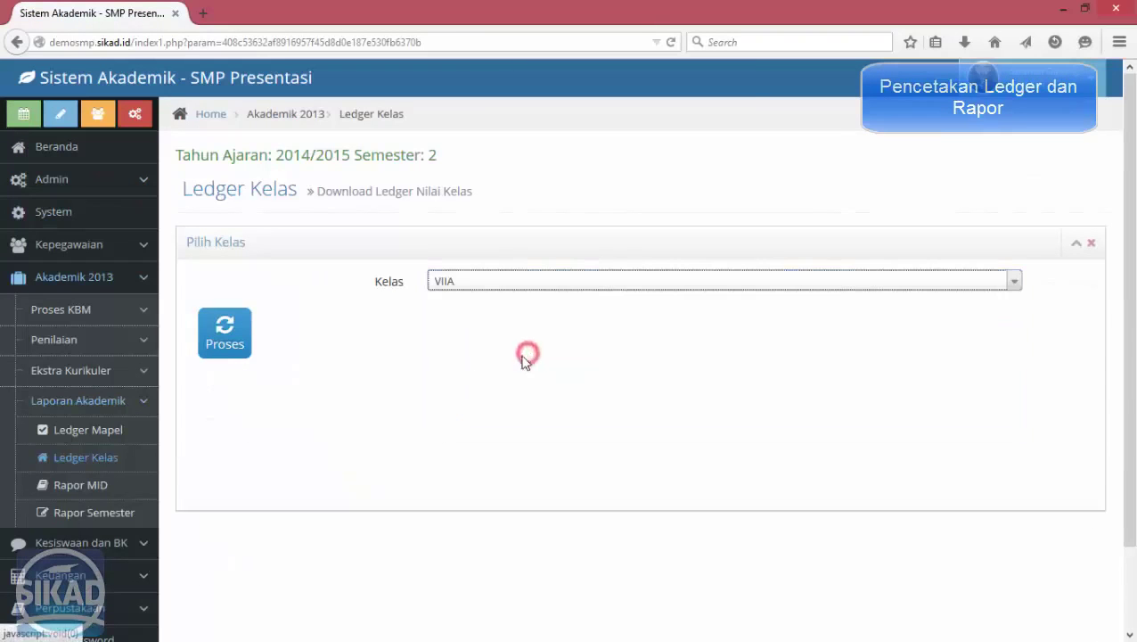
left_click(230, 340)
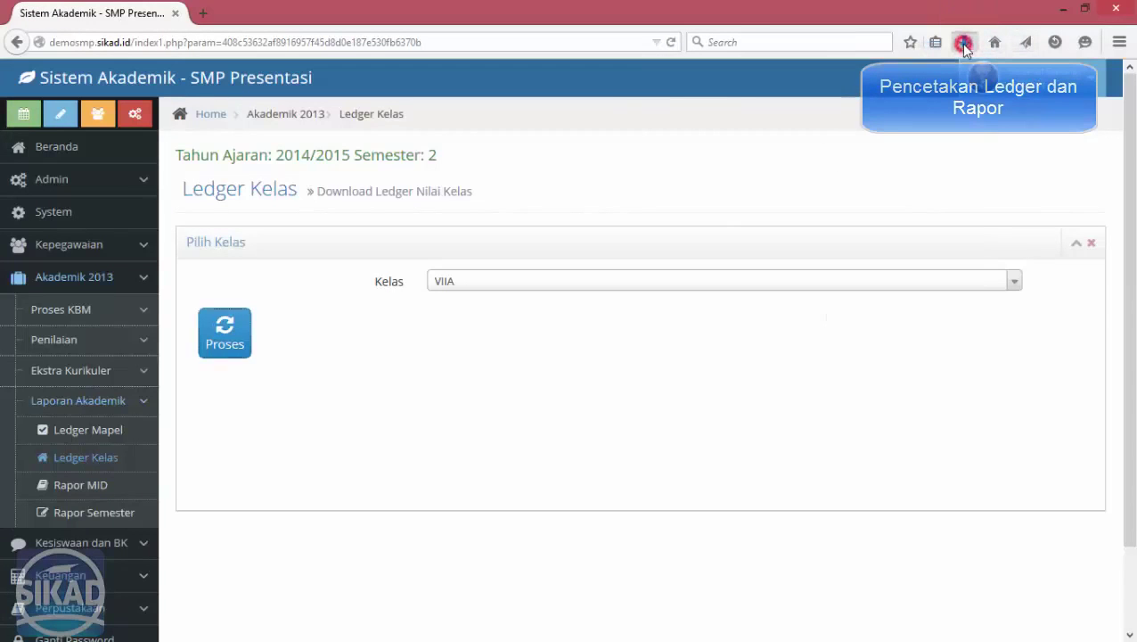
left_click(966, 45)
left_click(901, 102)
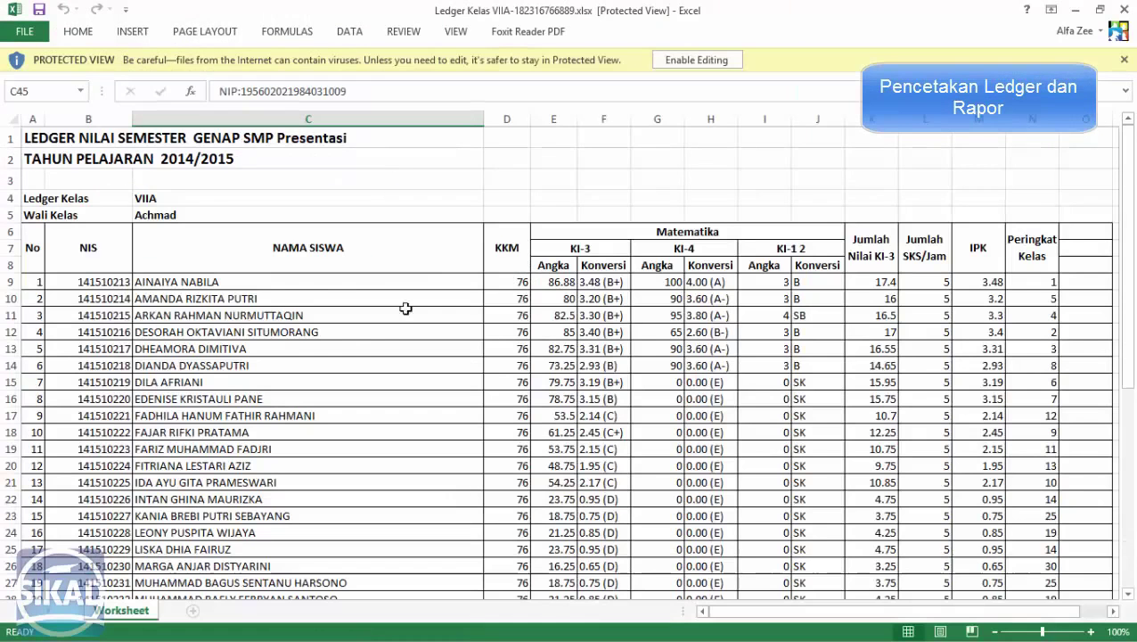
Check the student name in C10, the RANK formula in N9 and score G13, then close Excel.
left_click(290, 294)
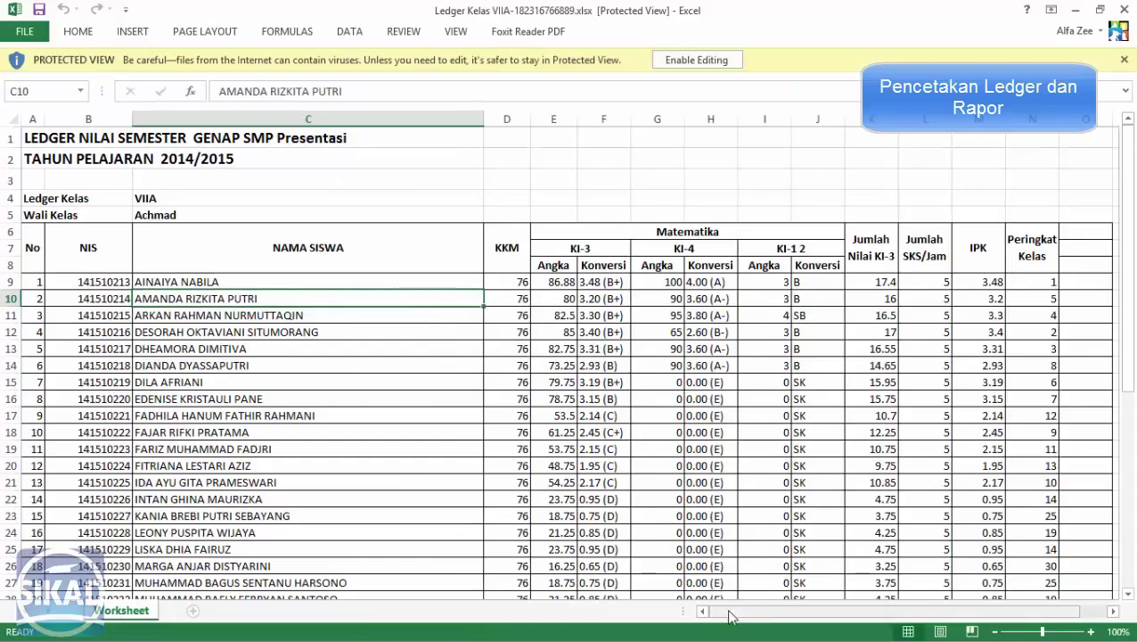
left_click_drag(729, 612, 770, 615)
left_click(1000, 282)
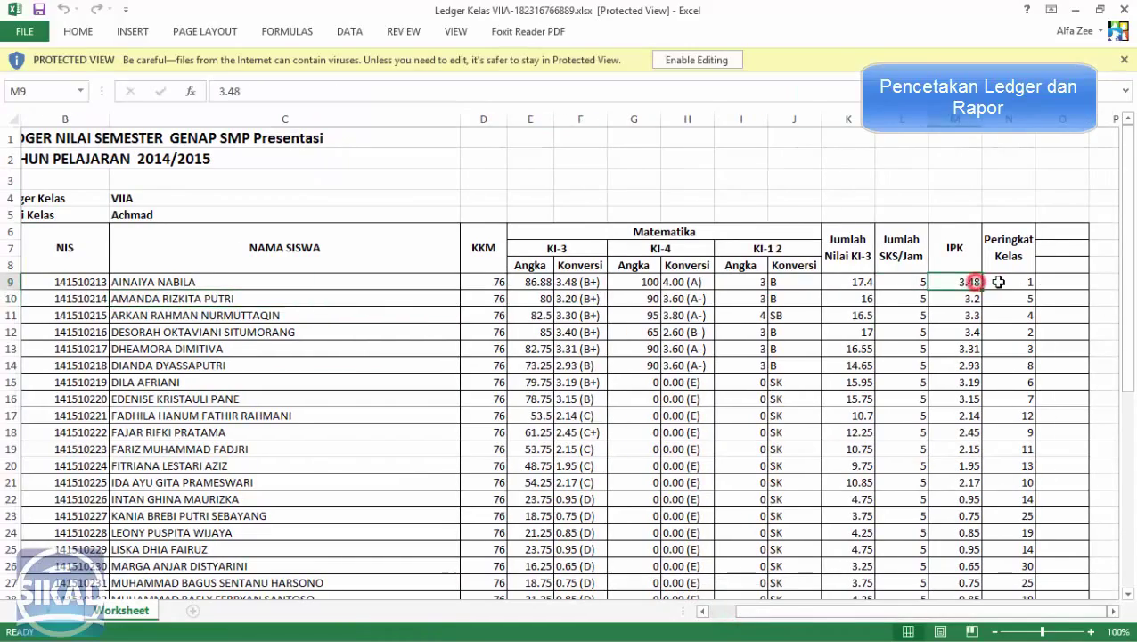
scroll(955, 307, "down", 3)
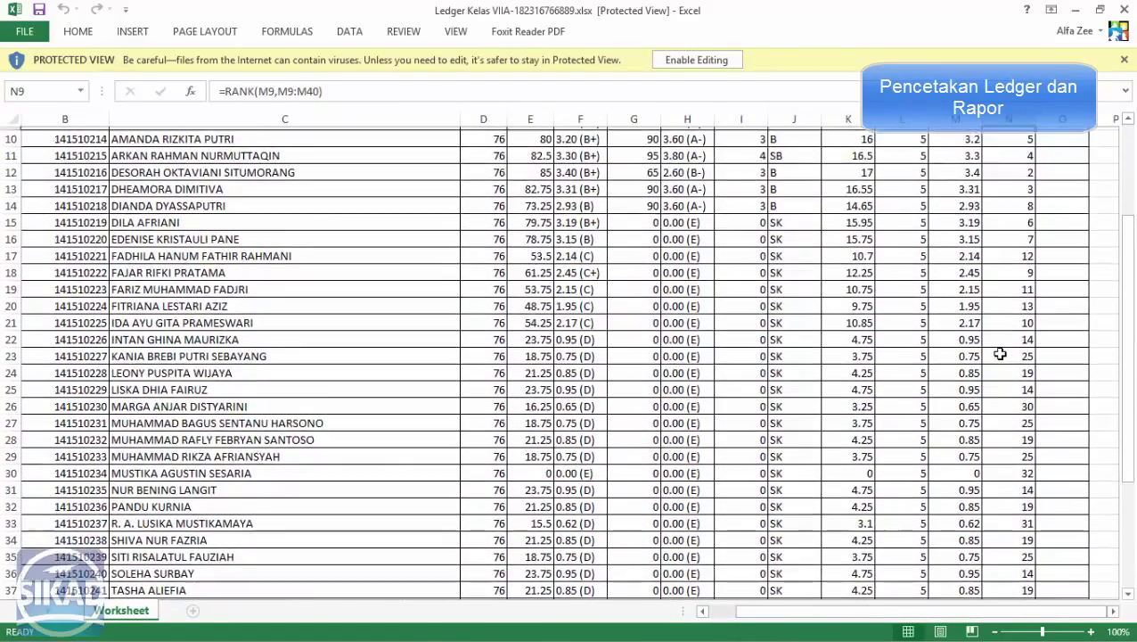
scroll(1003, 350, "up", 3)
left_click(644, 353)
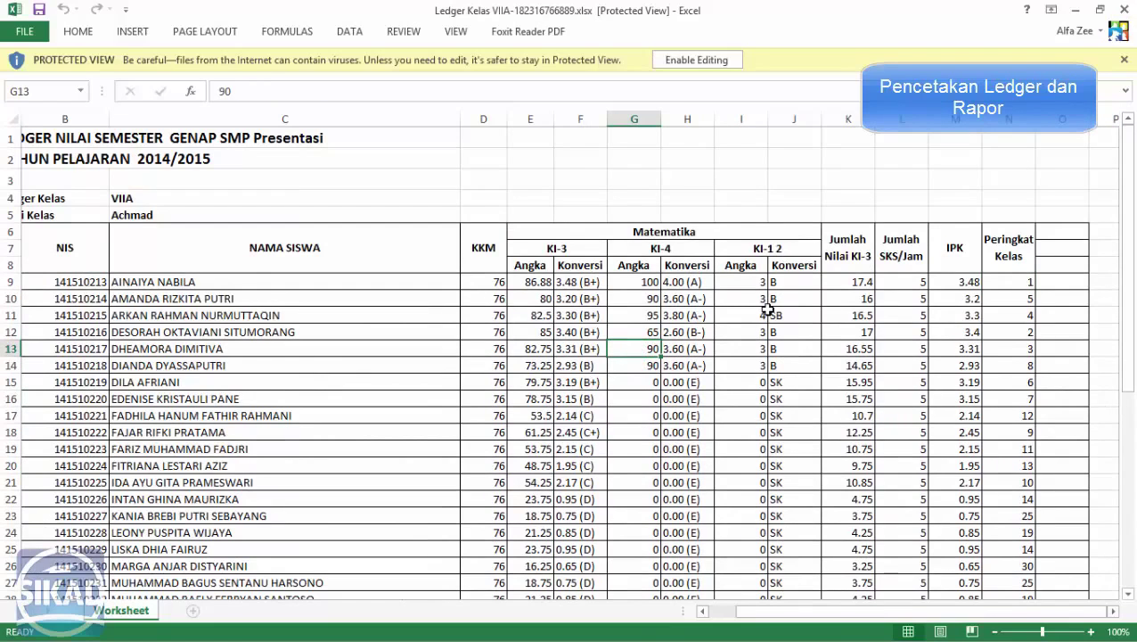
key("alt+F4")
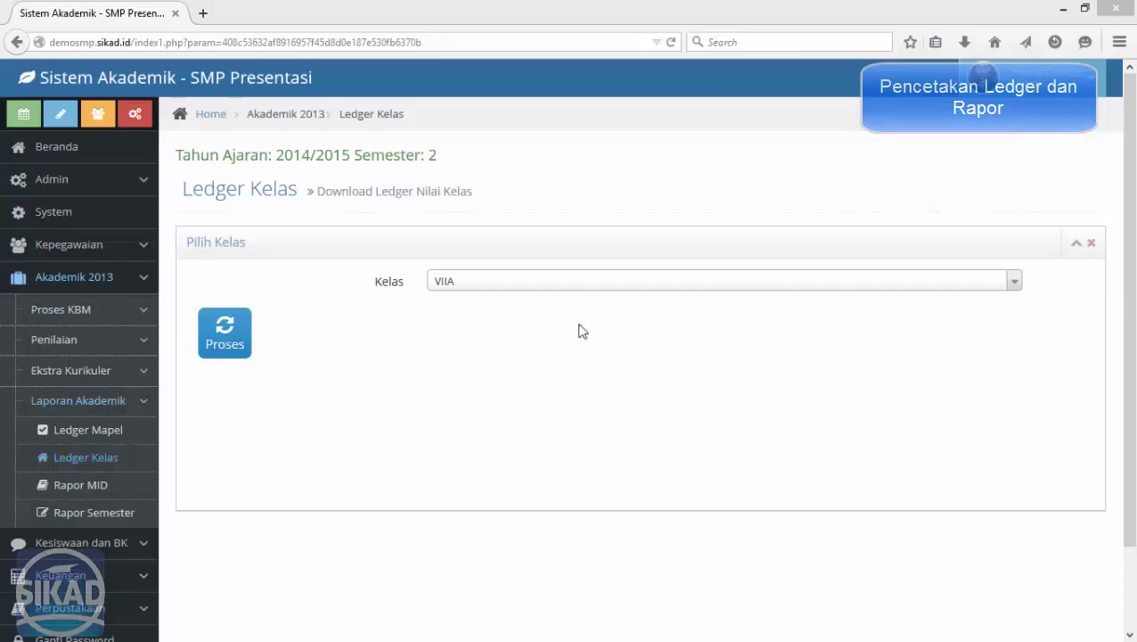
Download the standard Rapor MID report cards for VII-A and open the Rapor MID VIIA file.
left_click(100, 489)
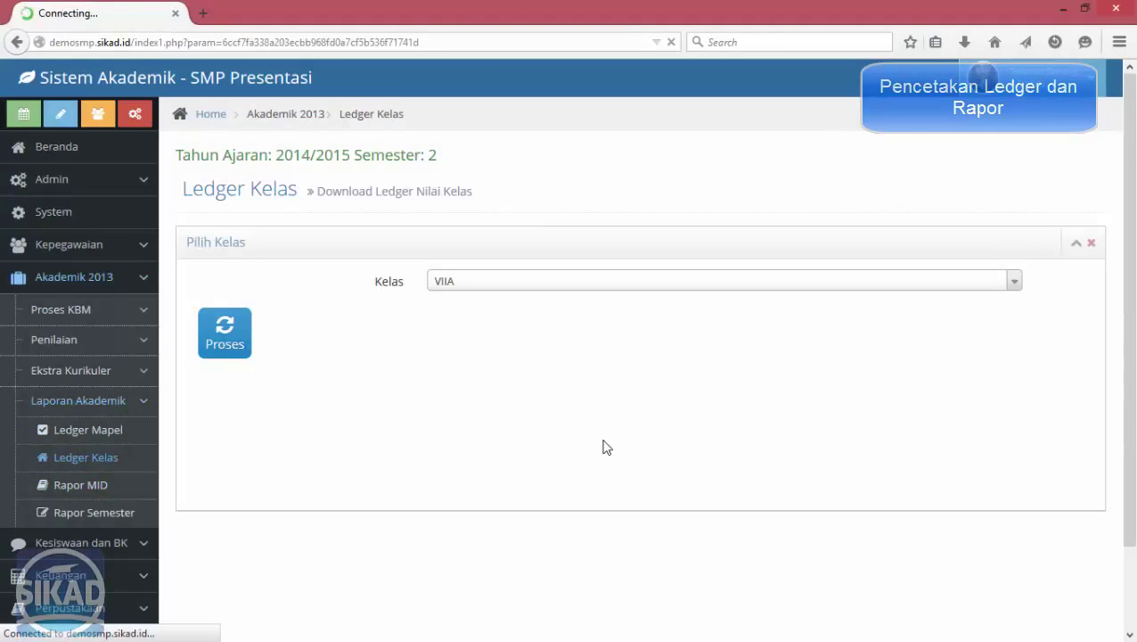
left_click(537, 281)
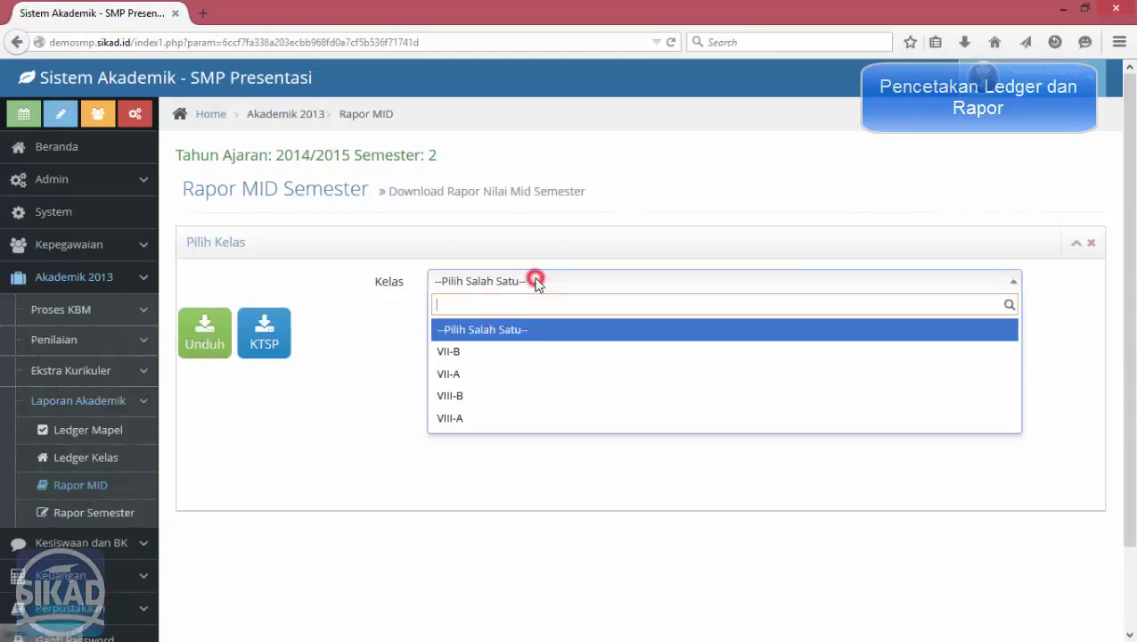
left_click(500, 376)
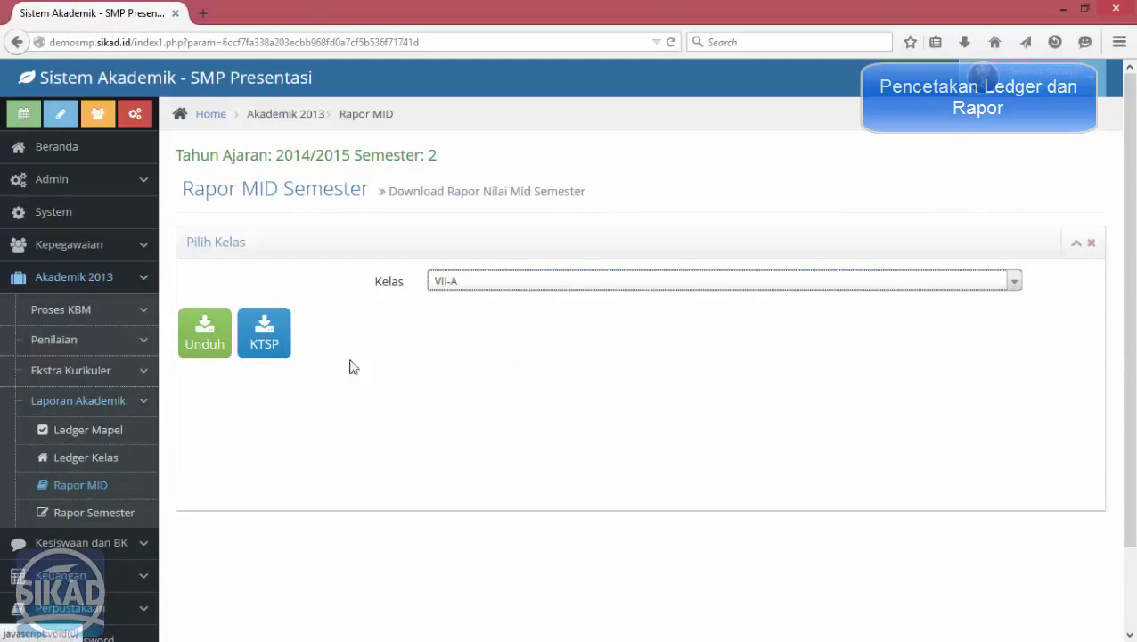
left_click(198, 331)
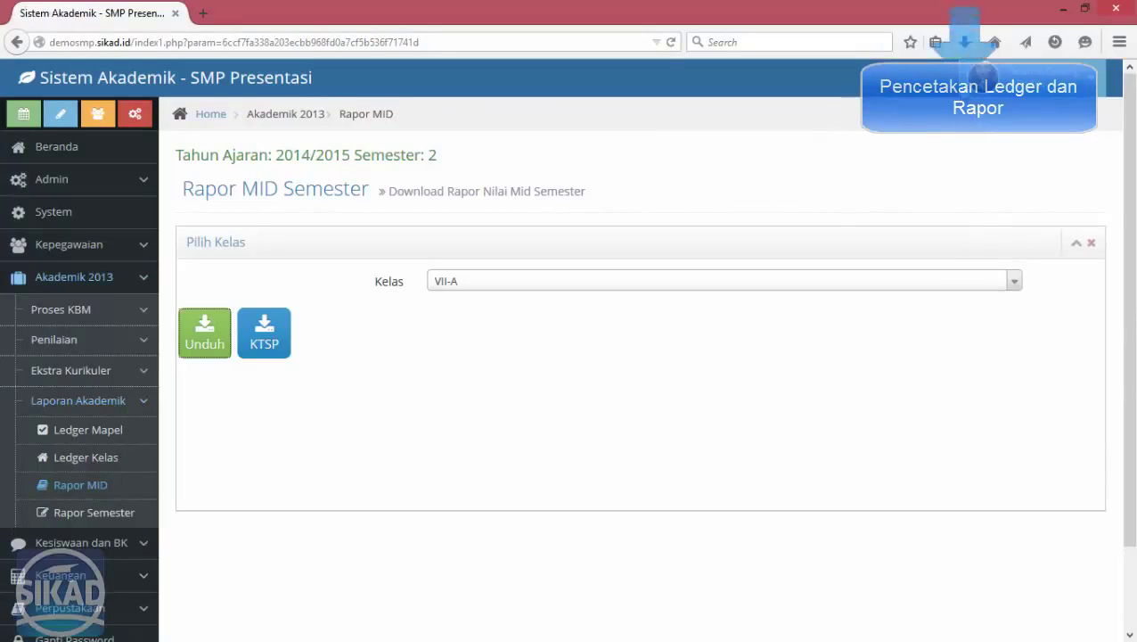
left_click(964, 42)
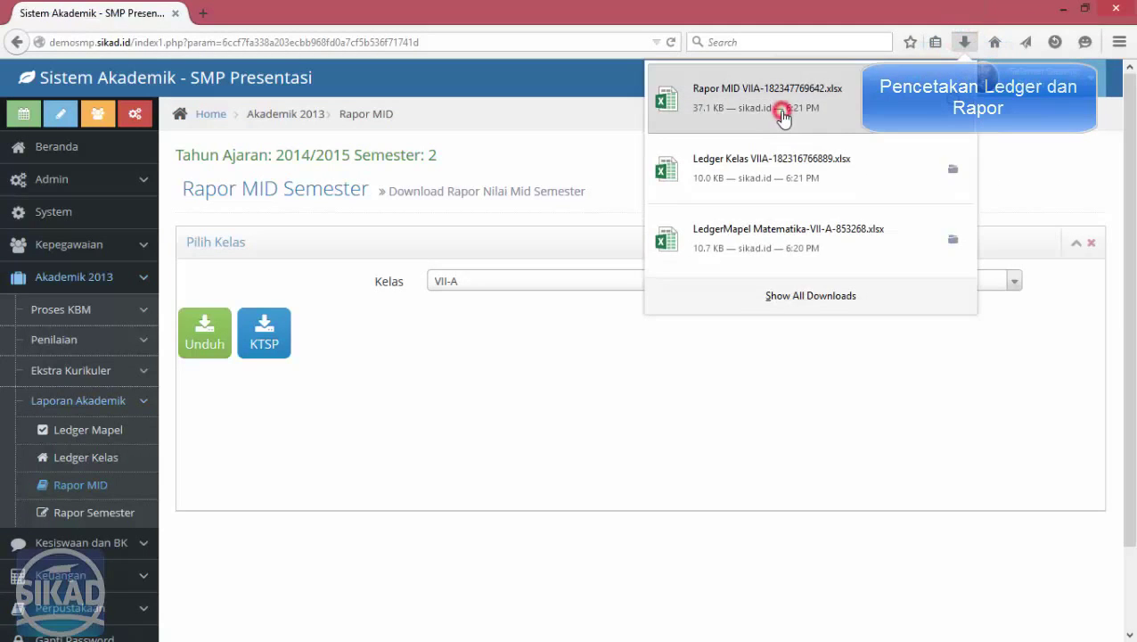
left_click(782, 116)
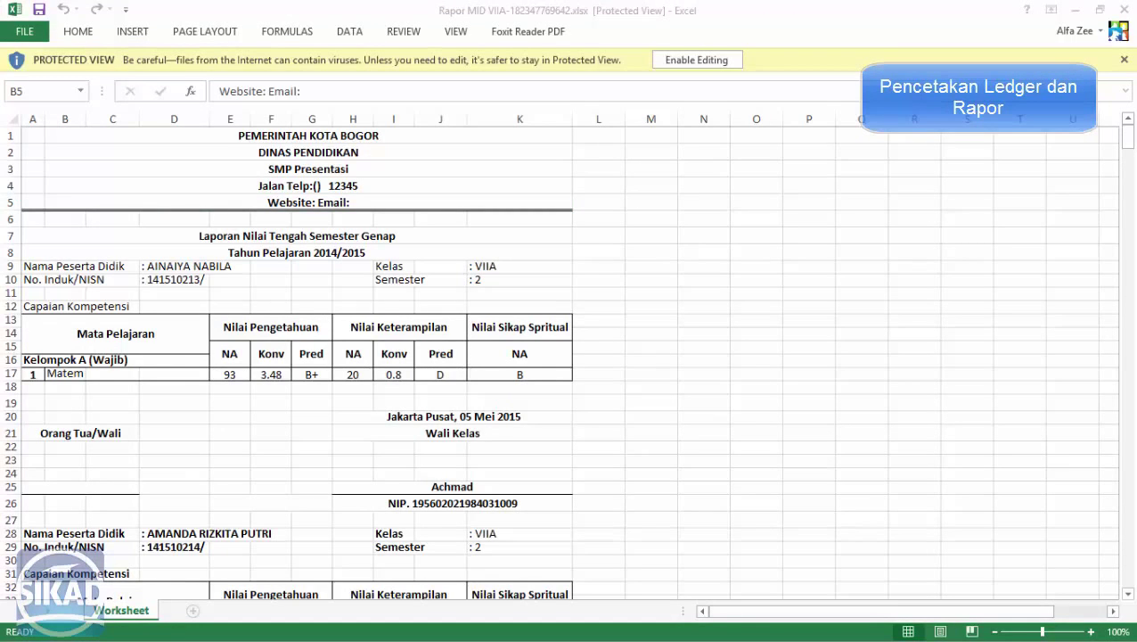
Enable editing and merge cells B17:D17 so the truncated subject name fits.
left_click(443, 372)
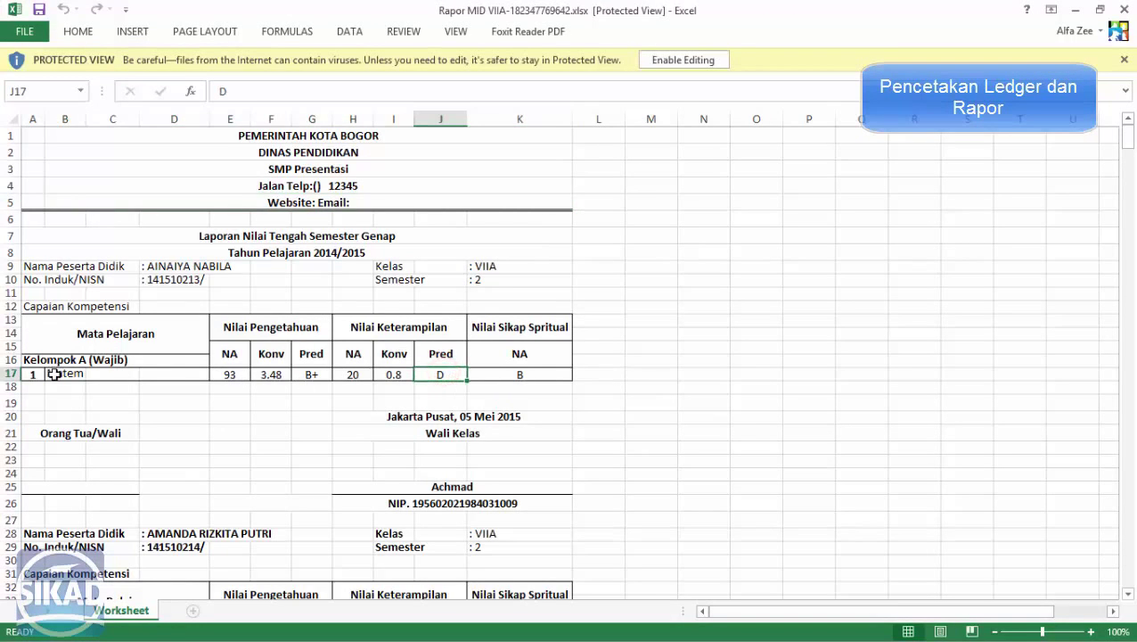
left_click(55, 375)
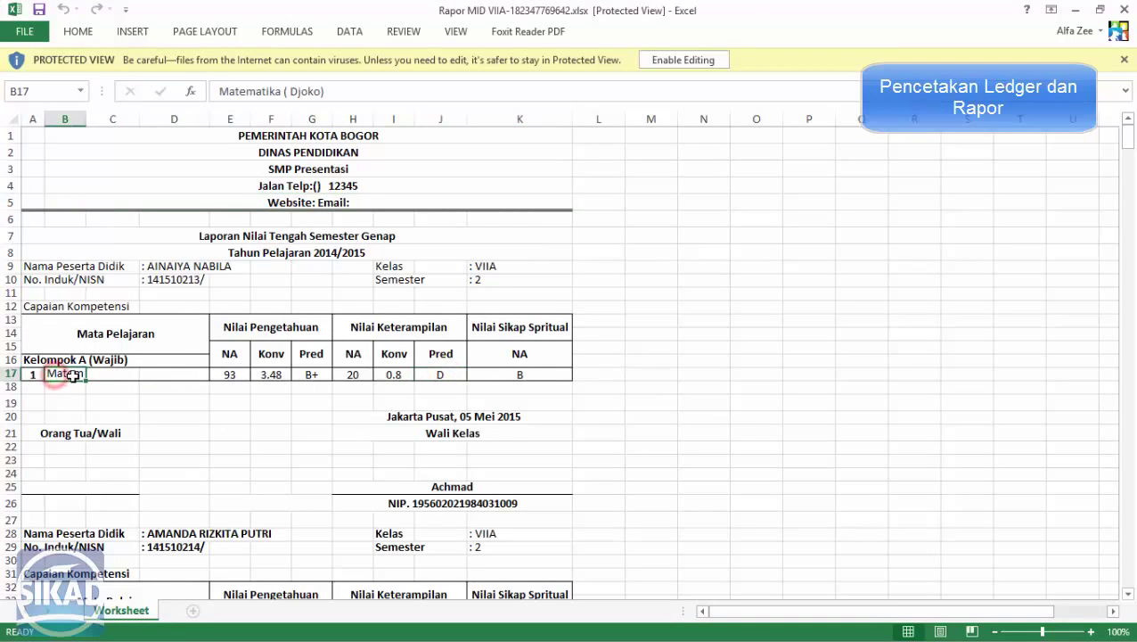
left_click(716, 60)
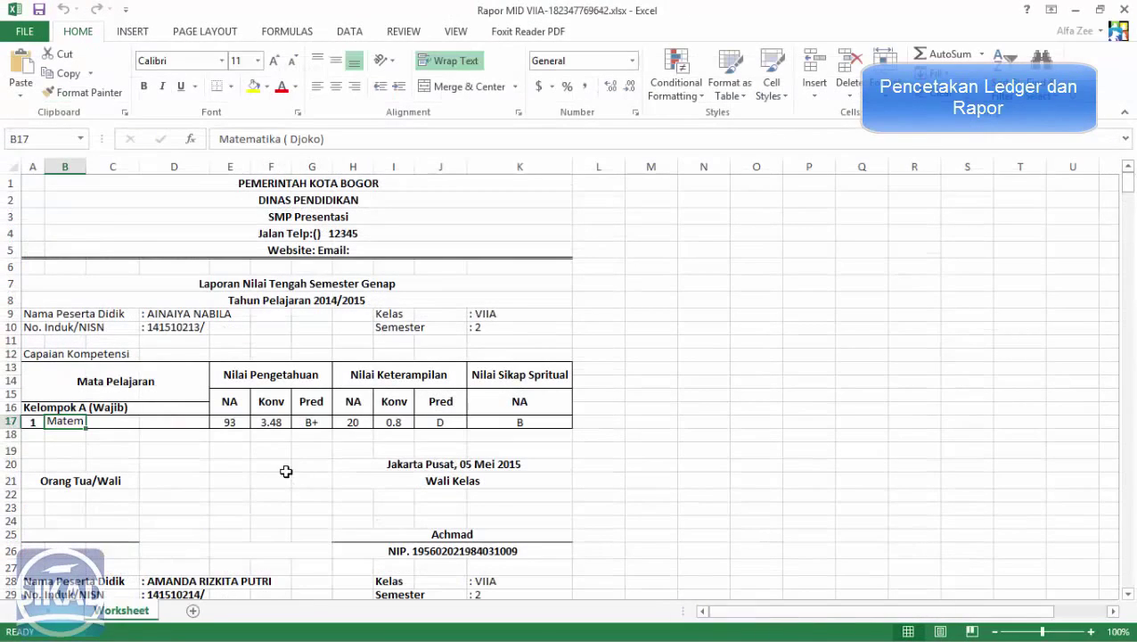
left_click(283, 464)
scroll(223, 413, "down", 1)
left_click_drag(67, 375, 158, 370)
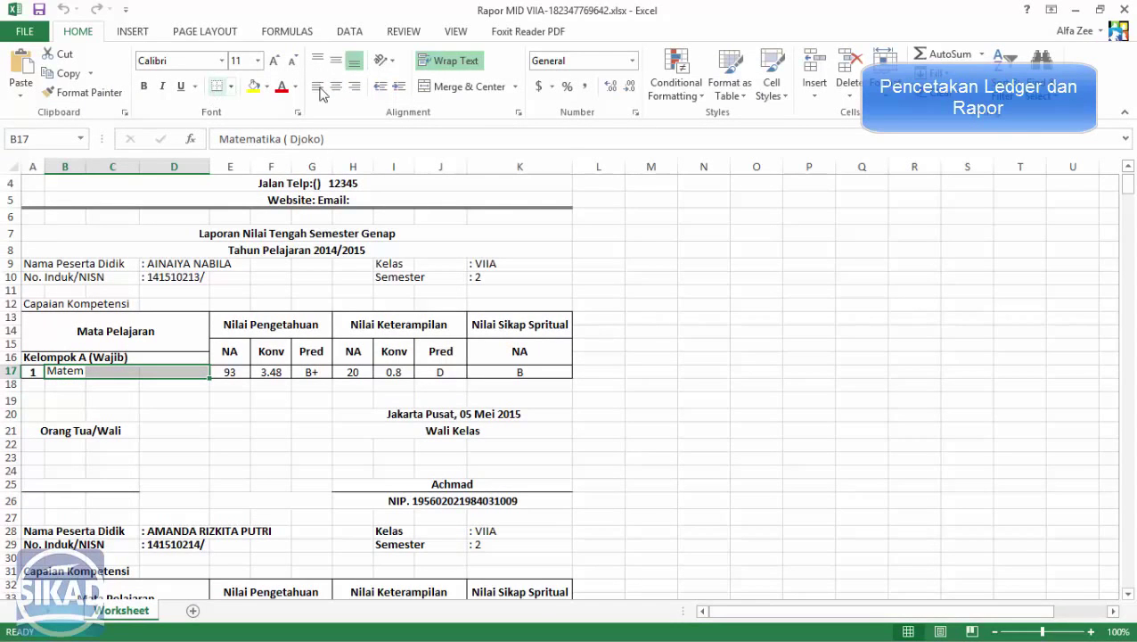
left_click(426, 86)
Close the Rapor MID VIIA workbook without saving and minimize Excel.
left_click(437, 433)
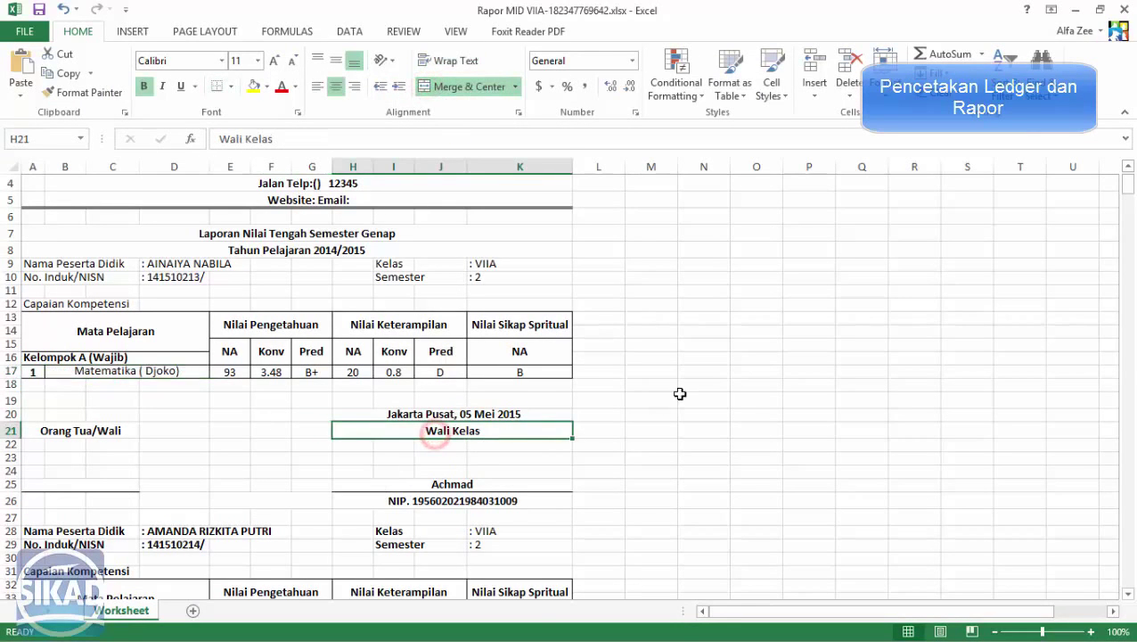
scroll(680, 393, "down", 2)
left_click(644, 393)
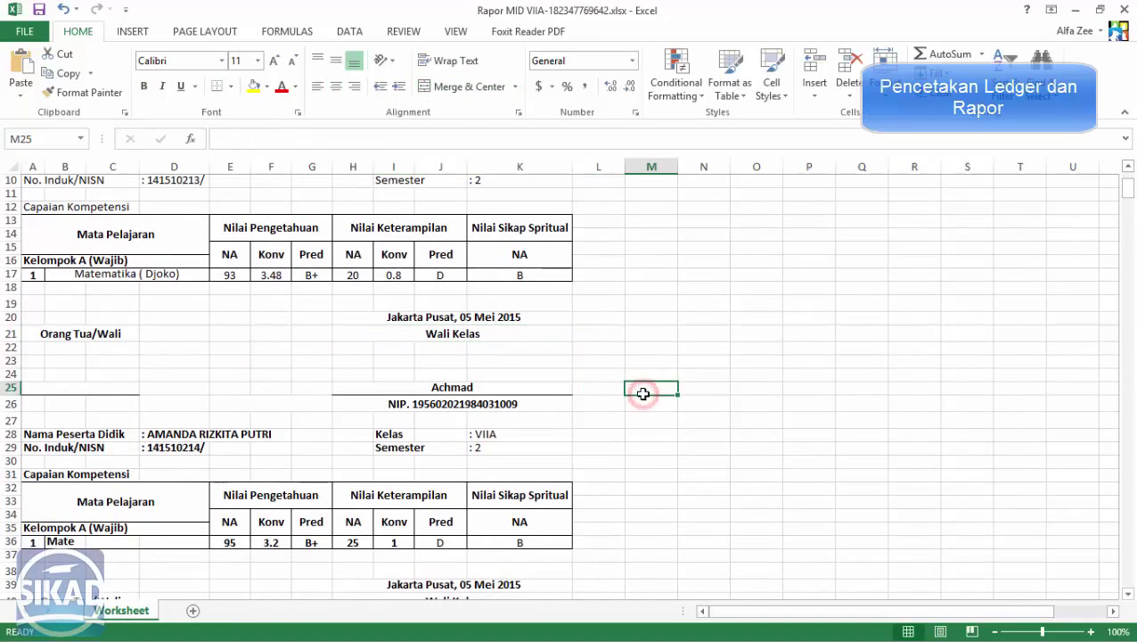
key("ctrl+w")
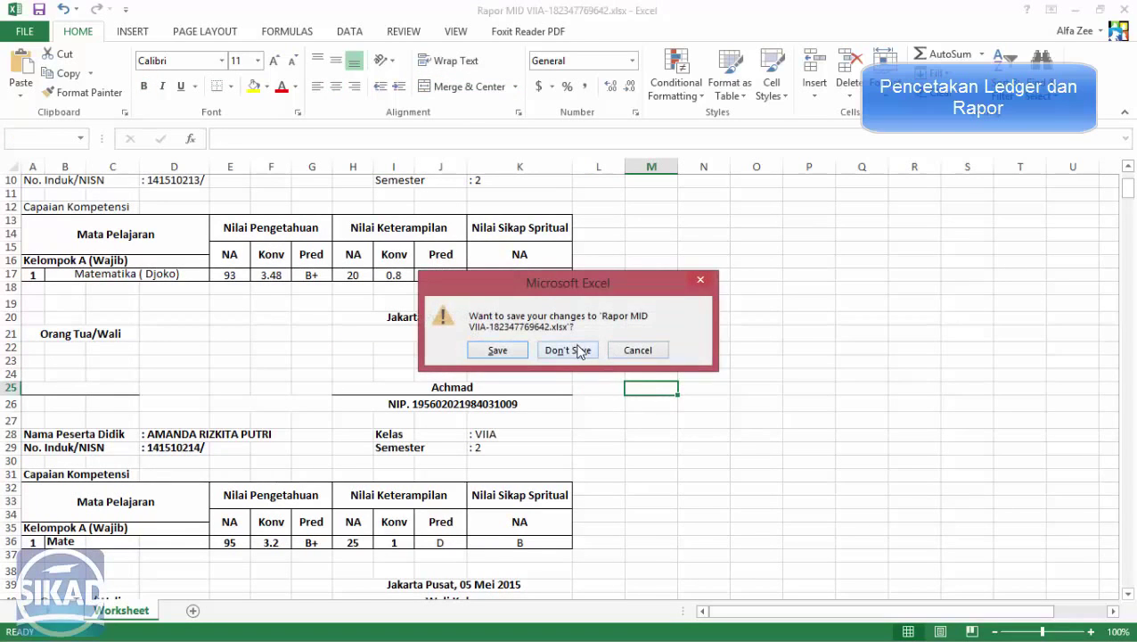
left_click(577, 349)
left_click(1076, 9)
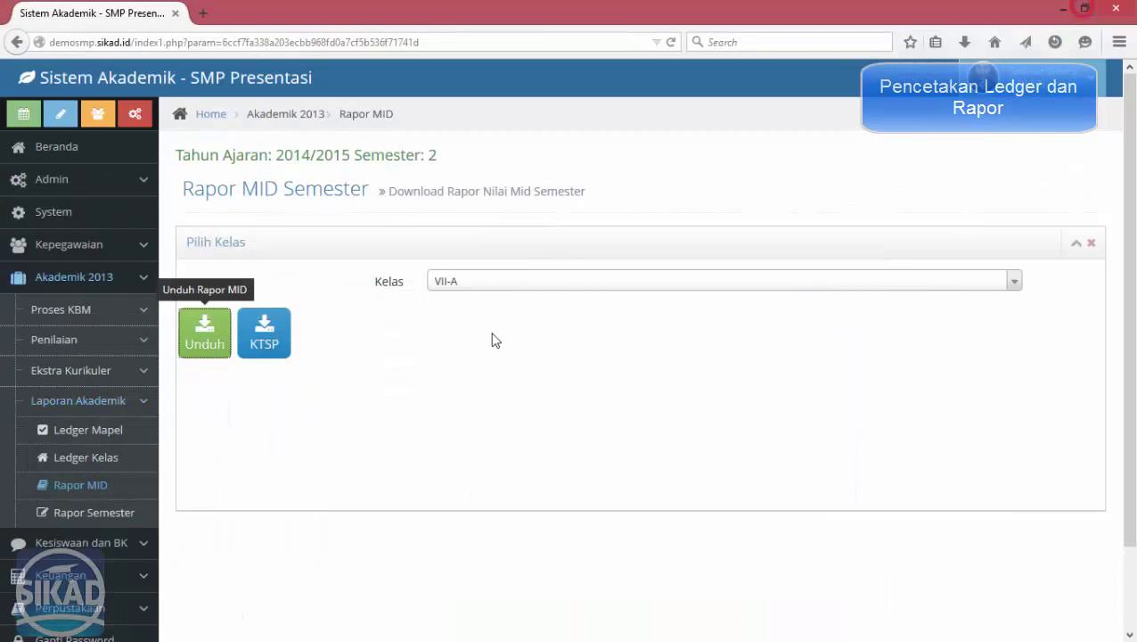
Download the KTSP-model Rapor MID for VII-A and open the Rapor MID VII-A file.
left_click(270, 343)
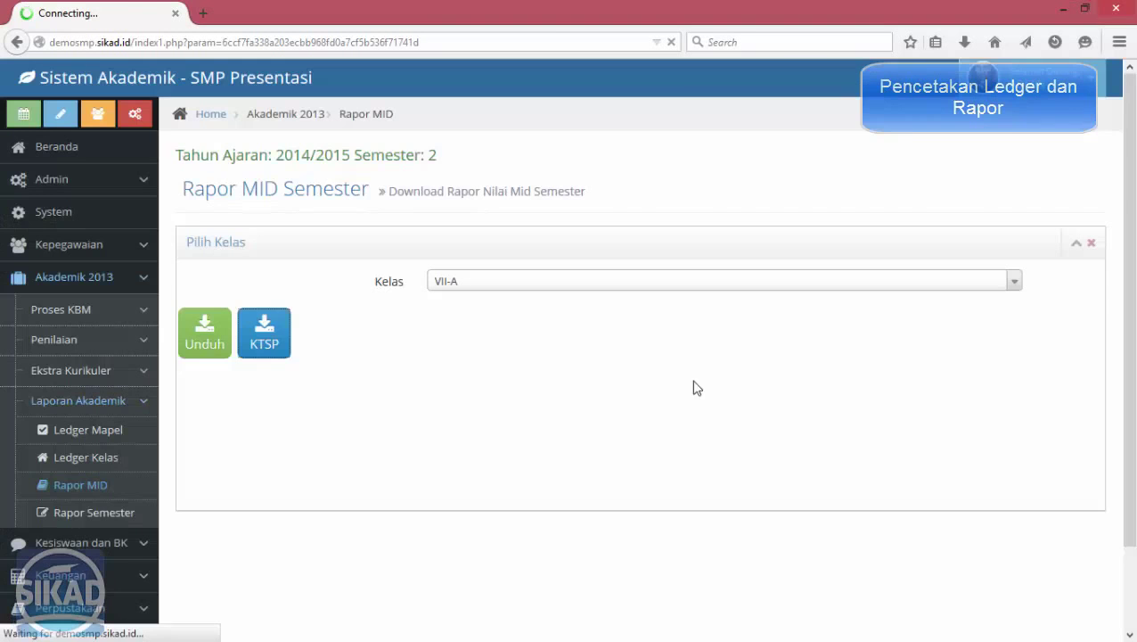
left_click(962, 43)
left_click(757, 105)
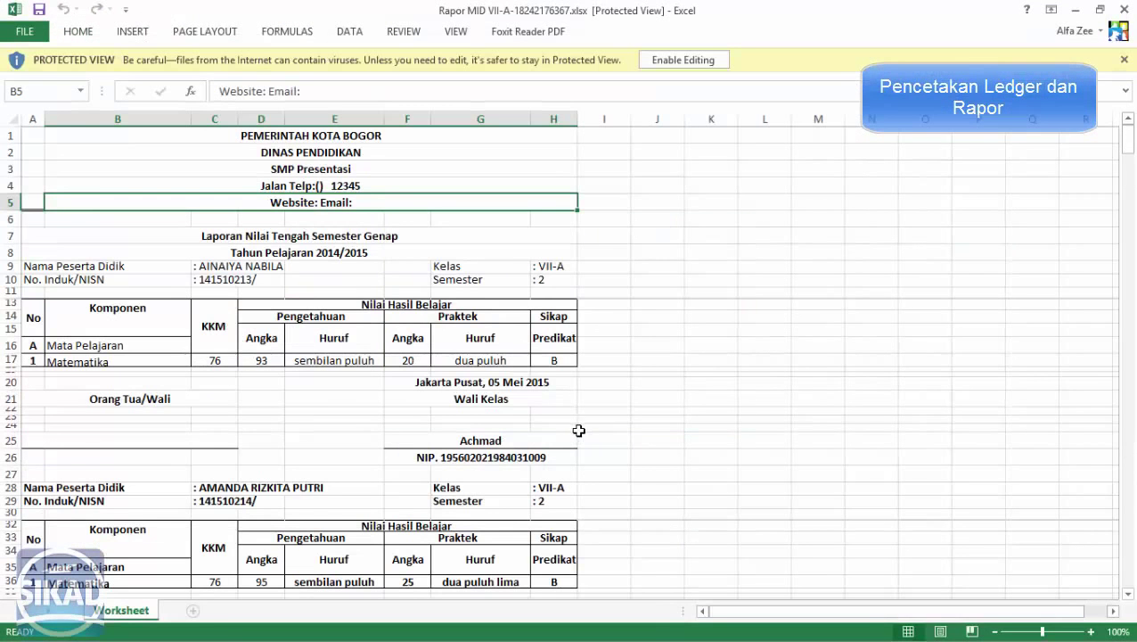
Look through the KTSP report cards' Angka and Huruf scores, then close the workbook and minimize Excel.
left_click(513, 424)
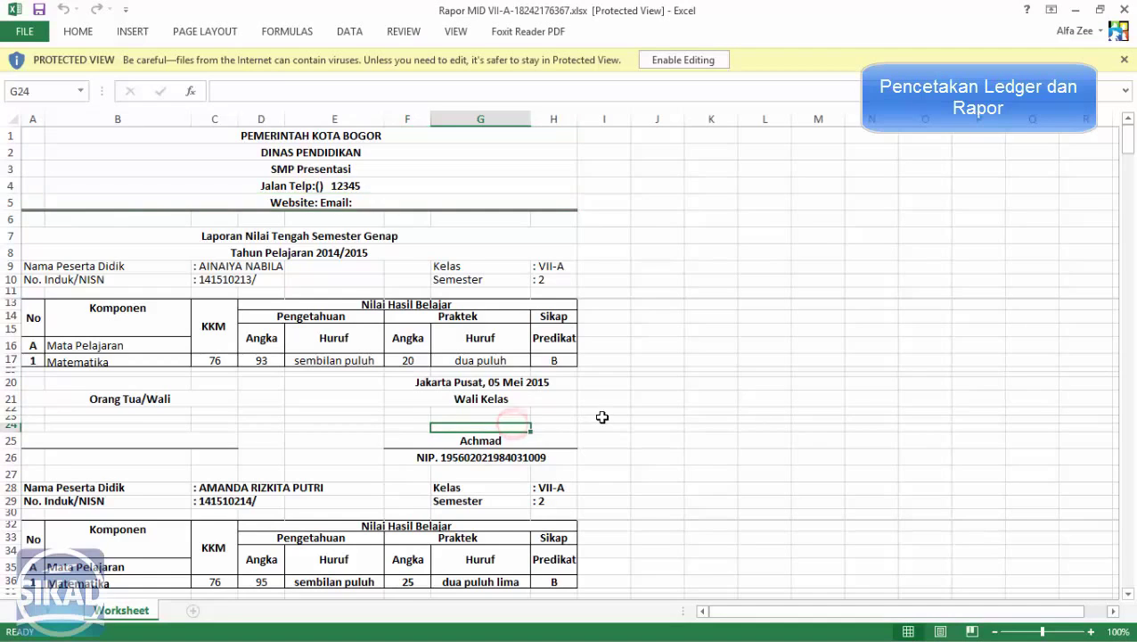
scroll(602, 417, "down", 3)
left_click(515, 411)
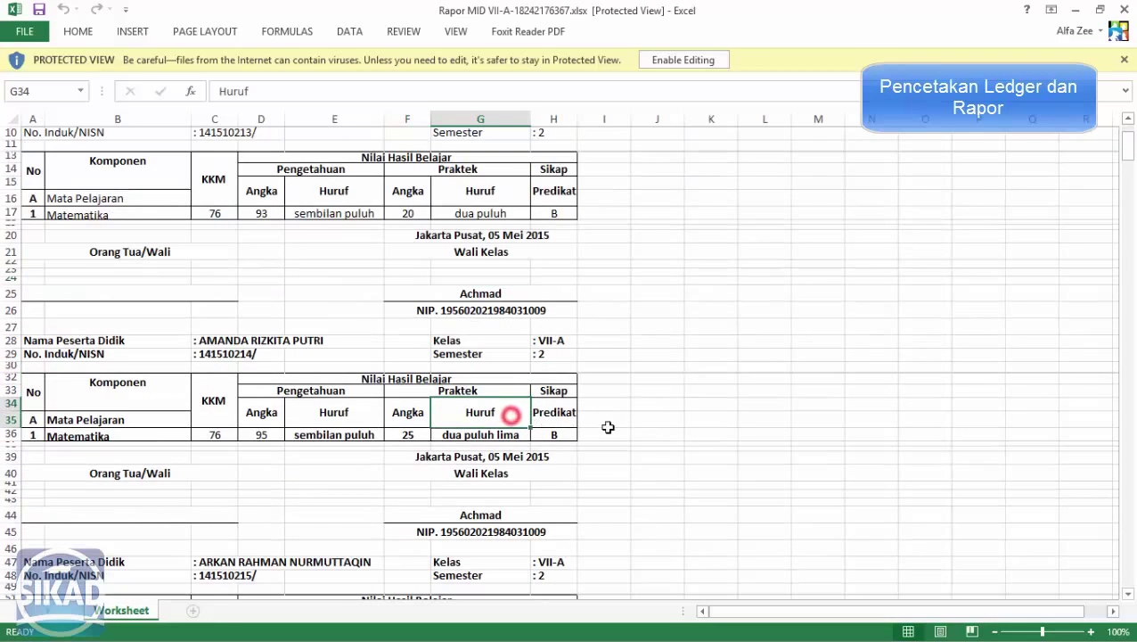
scroll(618, 416, "down", 4)
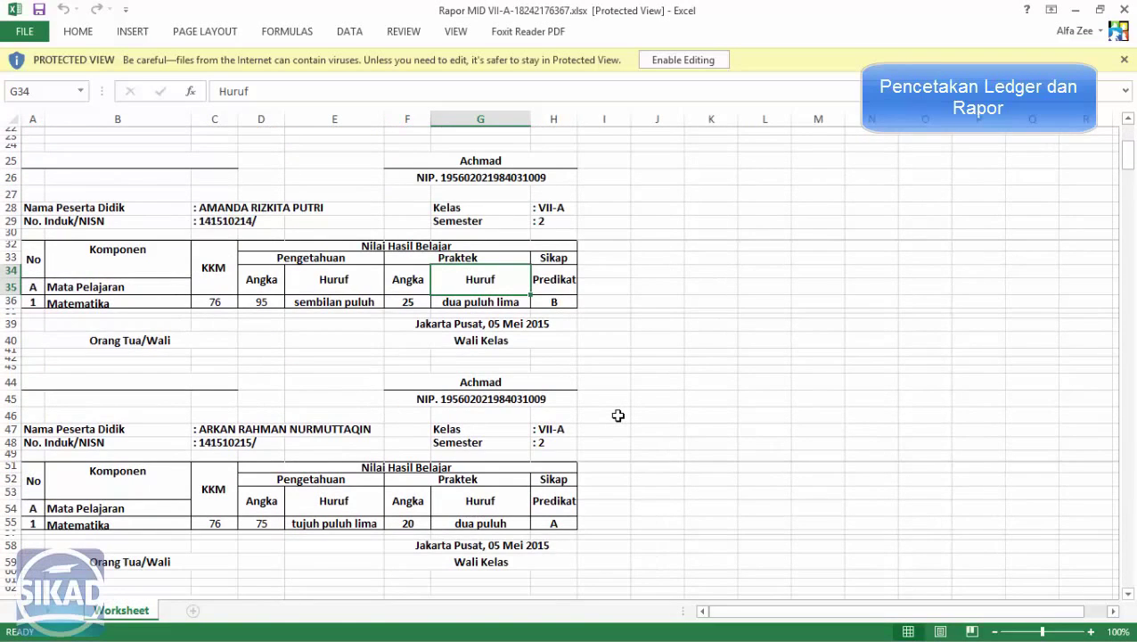
key("ctrl+w")
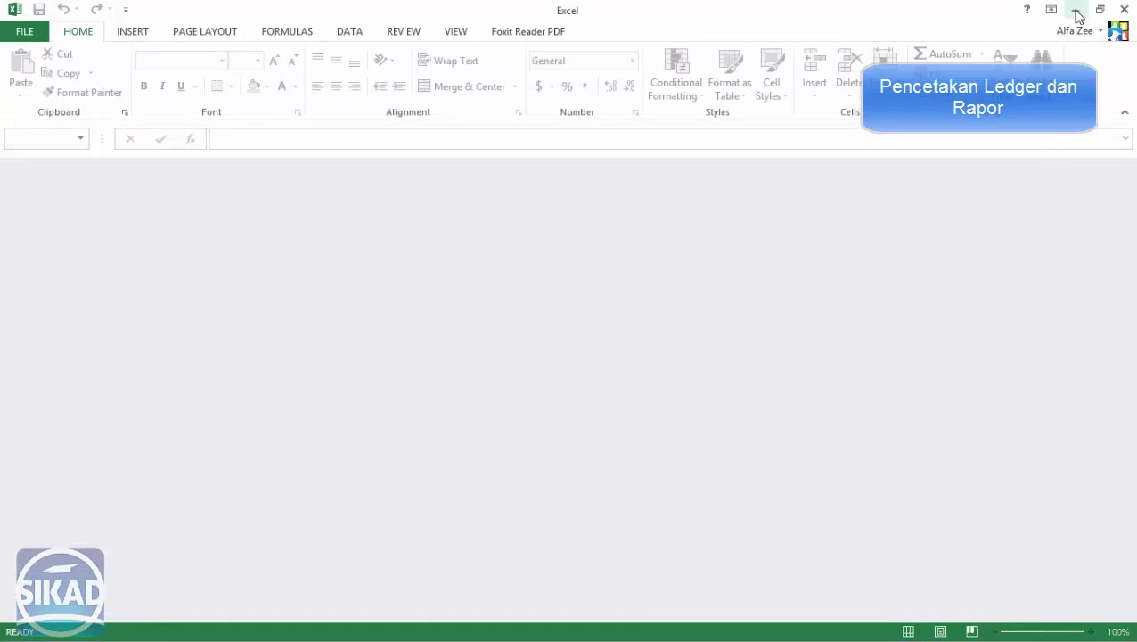
left_click(1076, 10)
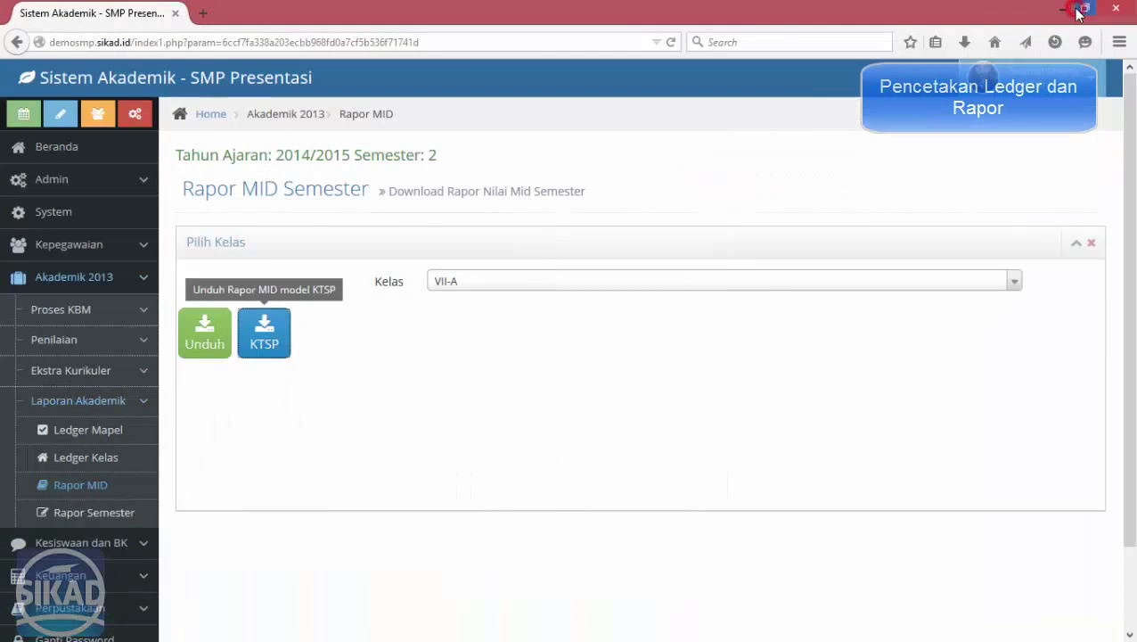
On the Rapor Semester page, choose class VIIA and download page 1 (Hal 1).
left_click(98, 512)
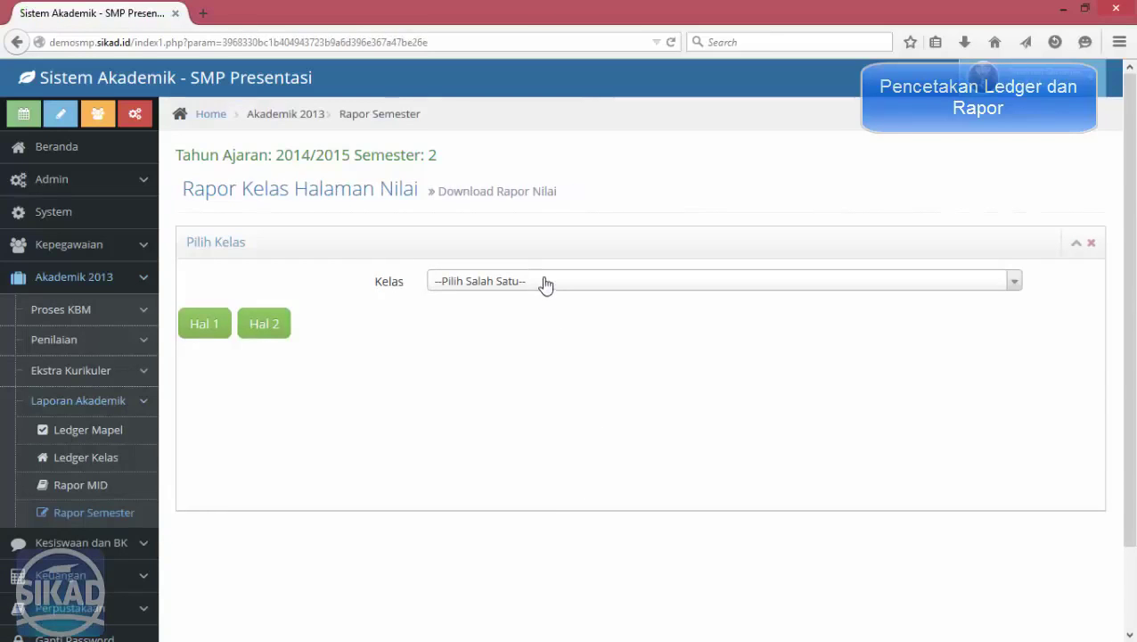
left_click(546, 282)
left_click(501, 372)
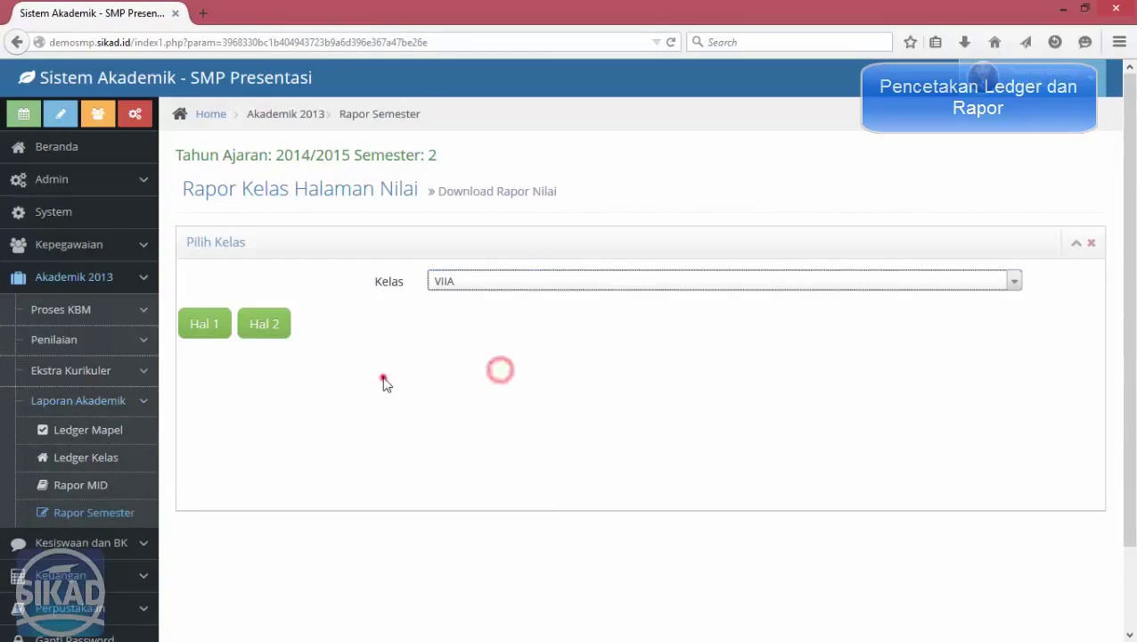
left_click(213, 325)
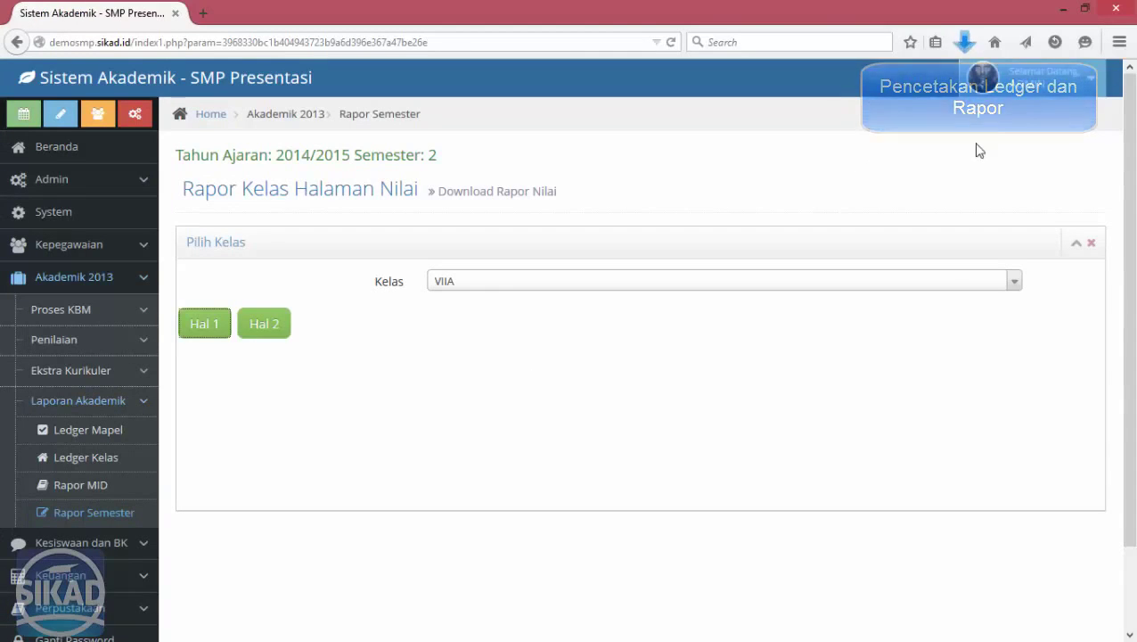
Open the Rapor Nilai VIIA workbook, scroll through it, then close it and minimize Excel.
left_click(964, 42)
left_click(845, 106)
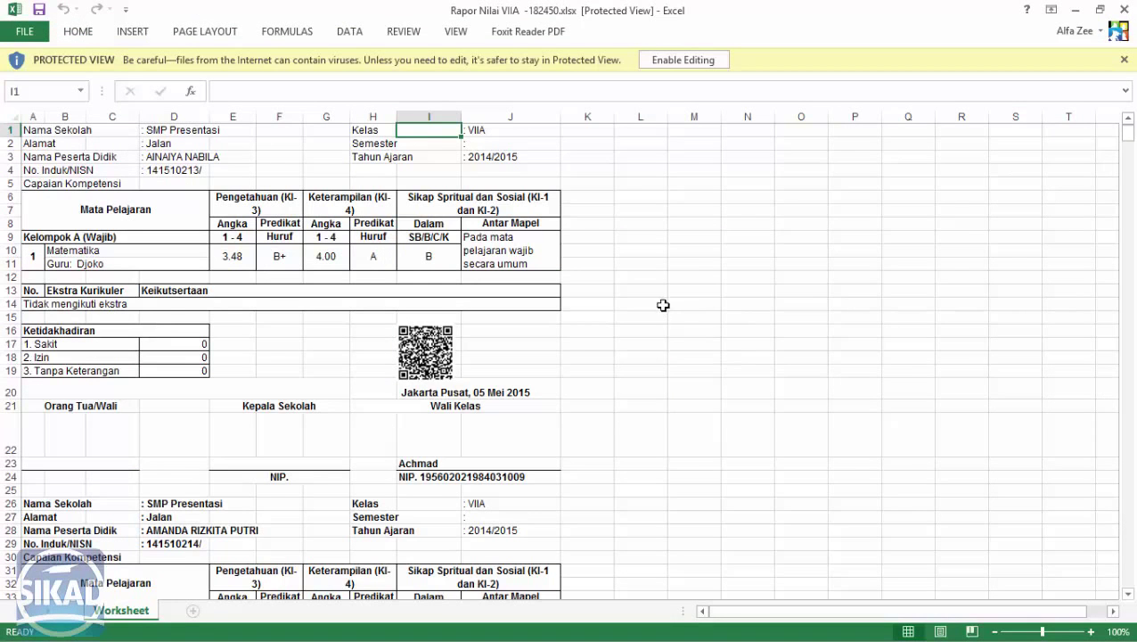
scroll(687, 301, "down", 2)
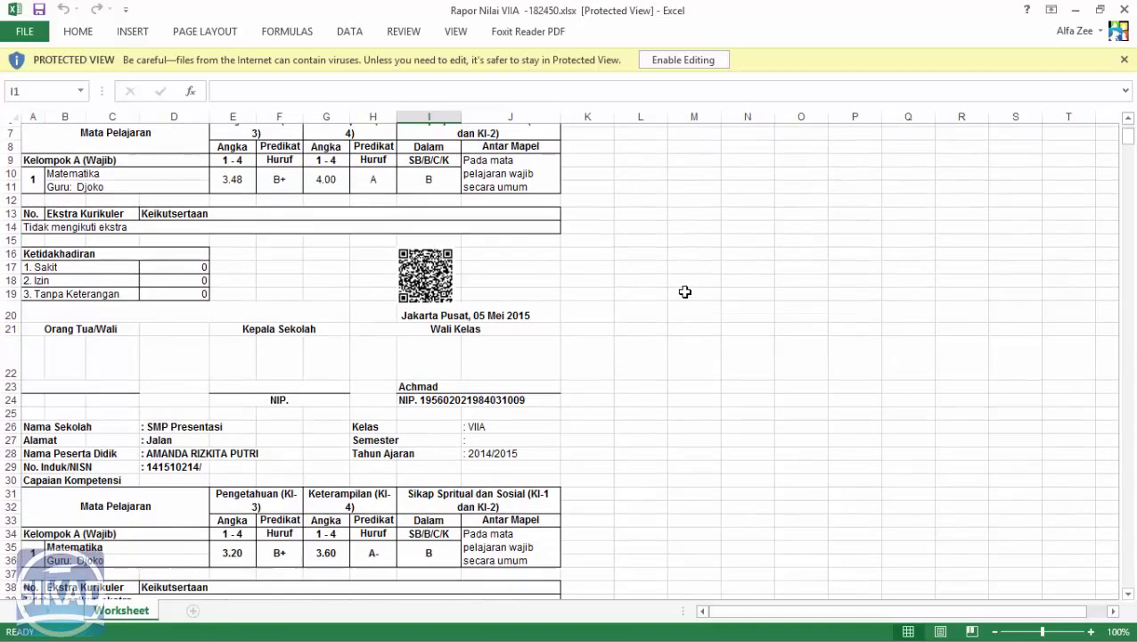
scroll(686, 298, "up", 2)
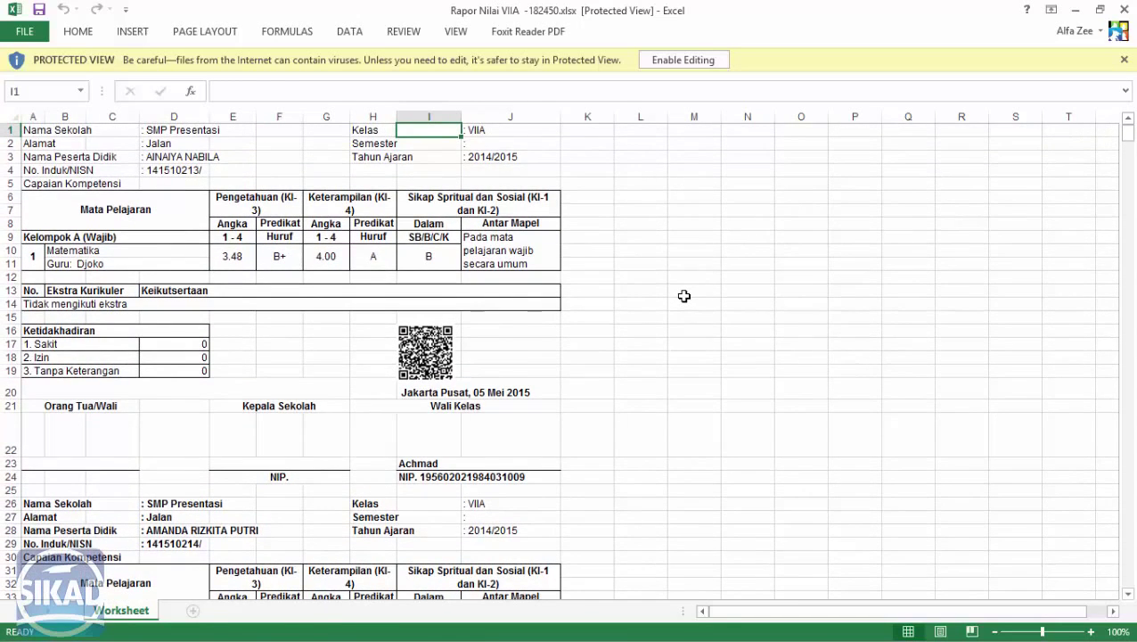
key("ctrl+w")
left_click(1078, 13)
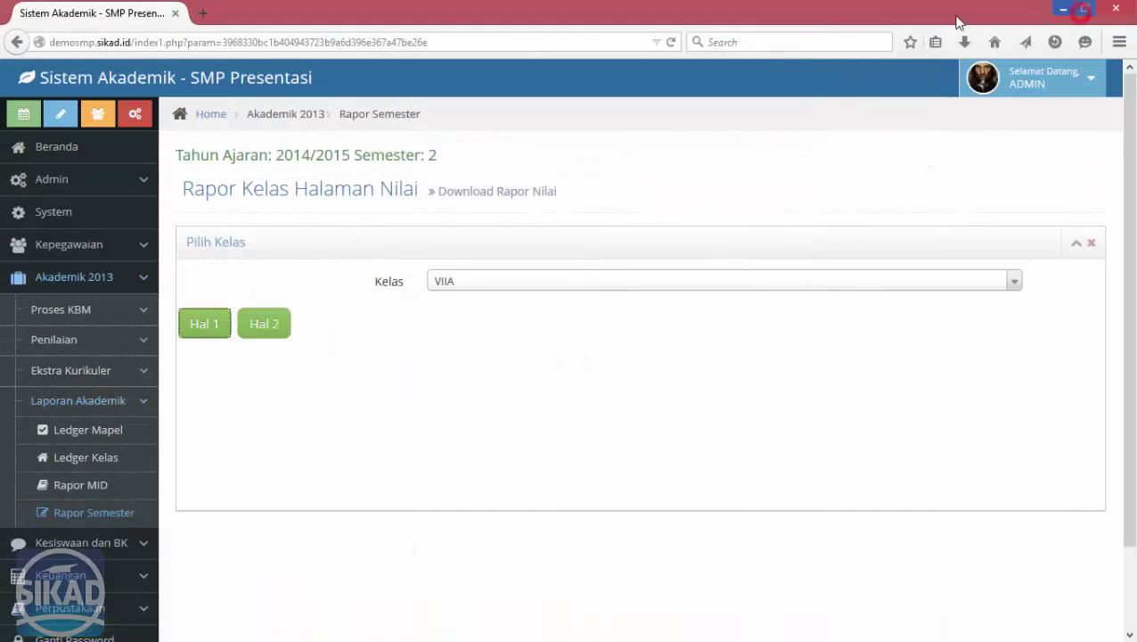
Download page 2 (Hal 2) of the VIIA semester report and open the Rapor Deskripsi VII - A file.
left_click(276, 324)
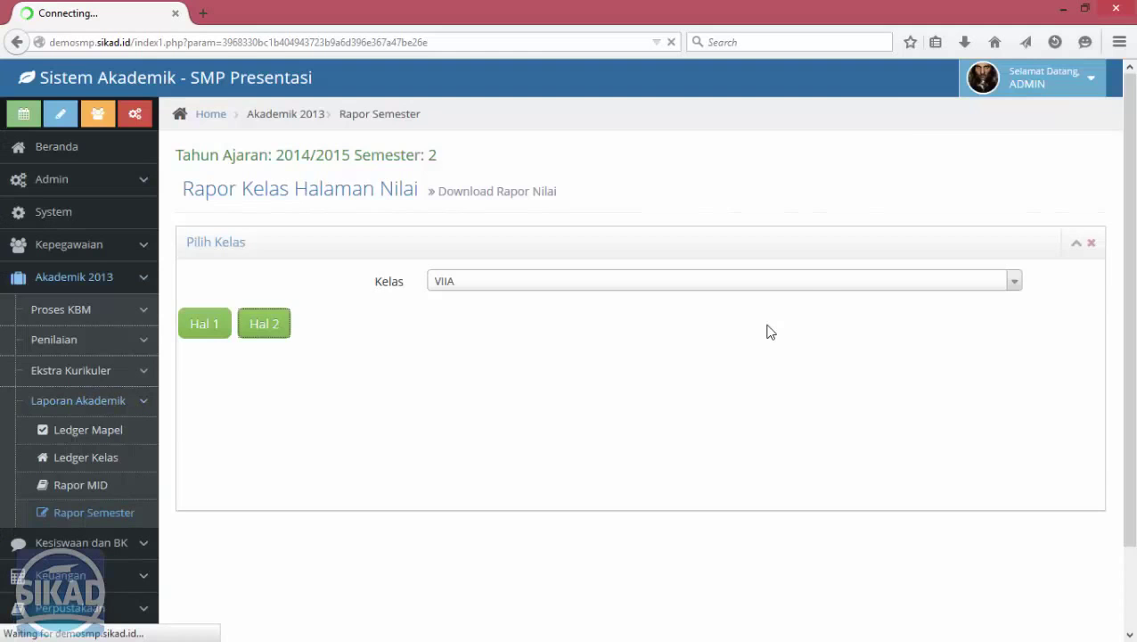
left_click(960, 44)
left_click(838, 95)
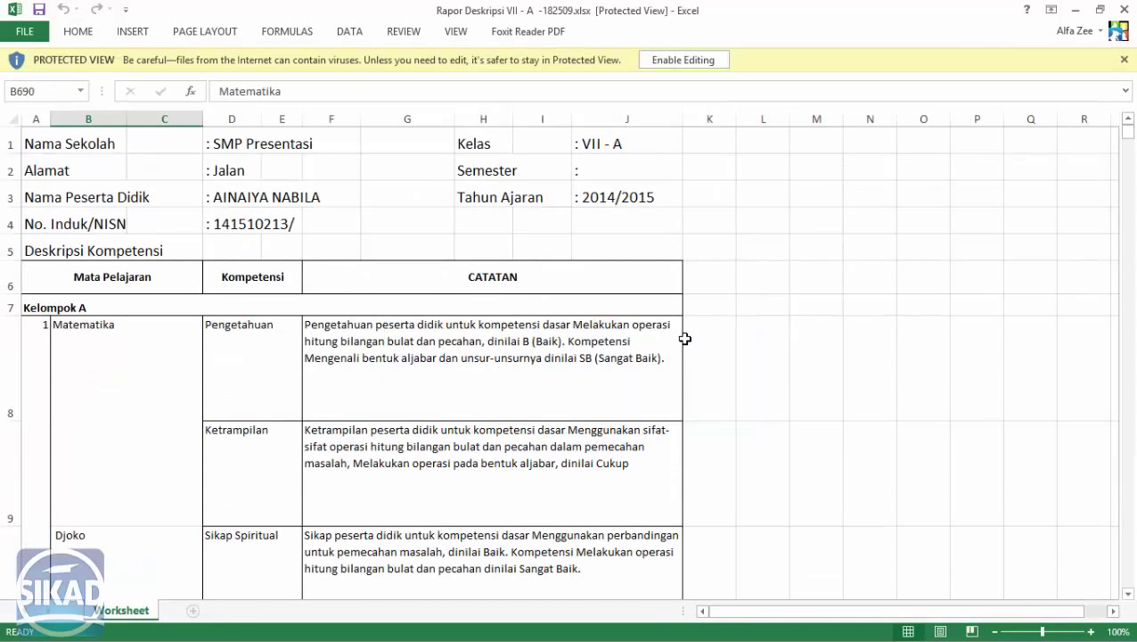
Review the competence descriptions in the Rapor Deskripsi VII-A sheet, then minimize Excel to return to SIKAD's Rapor Semester page.
scroll(682, 339, "down", 1)
scroll(682, 339, "down", 4)
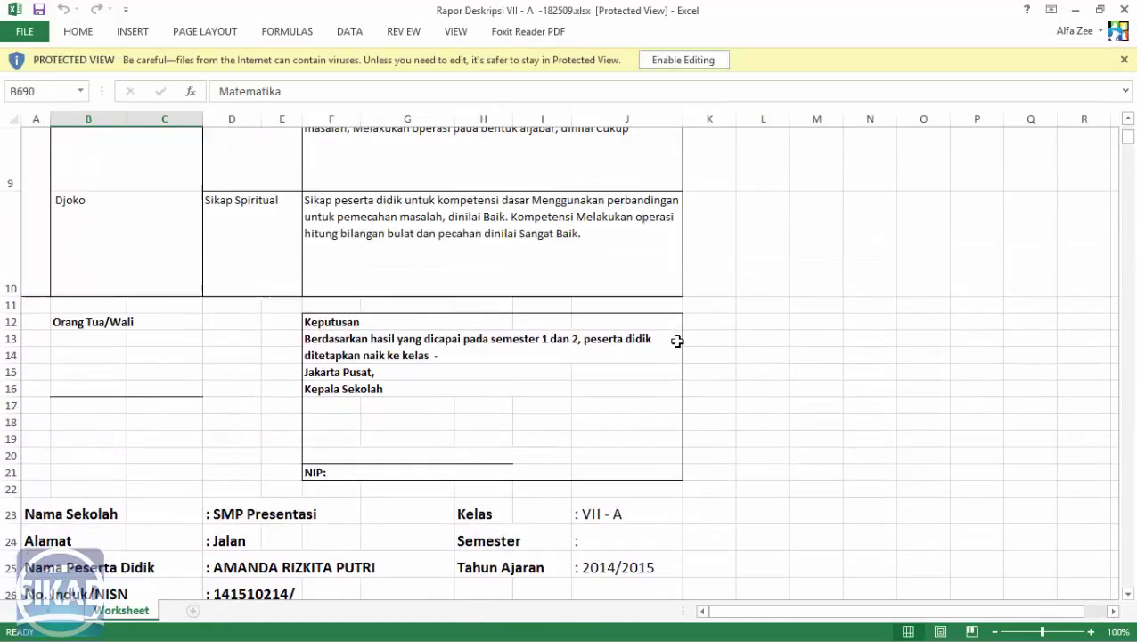
scroll(679, 340, "up", 4)
left_click(740, 353)
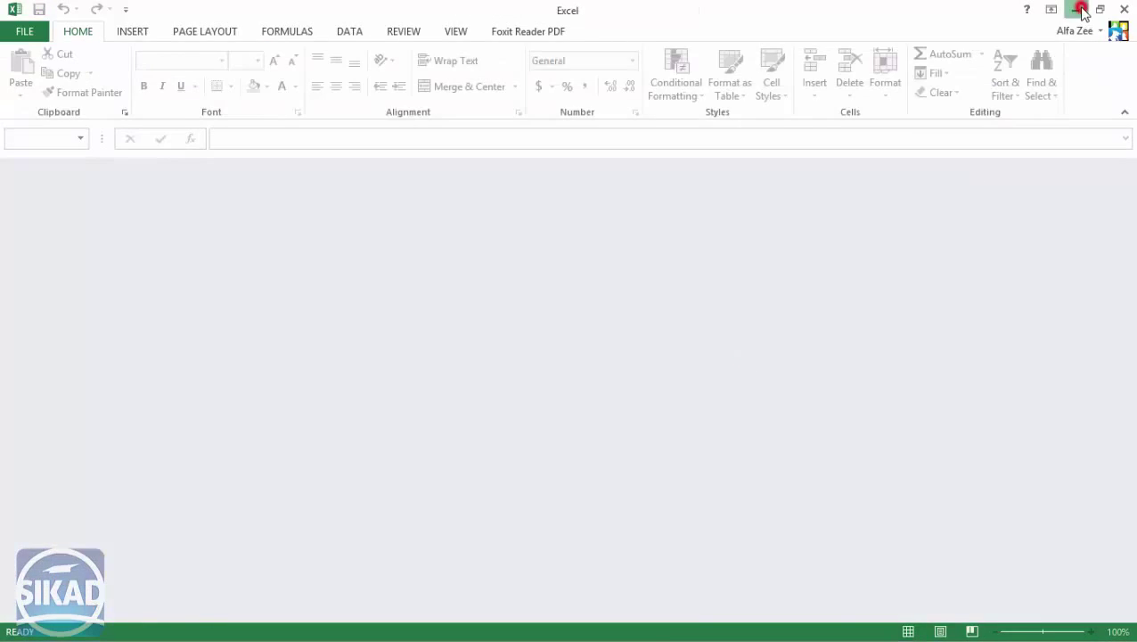
left_click(1080, 9)
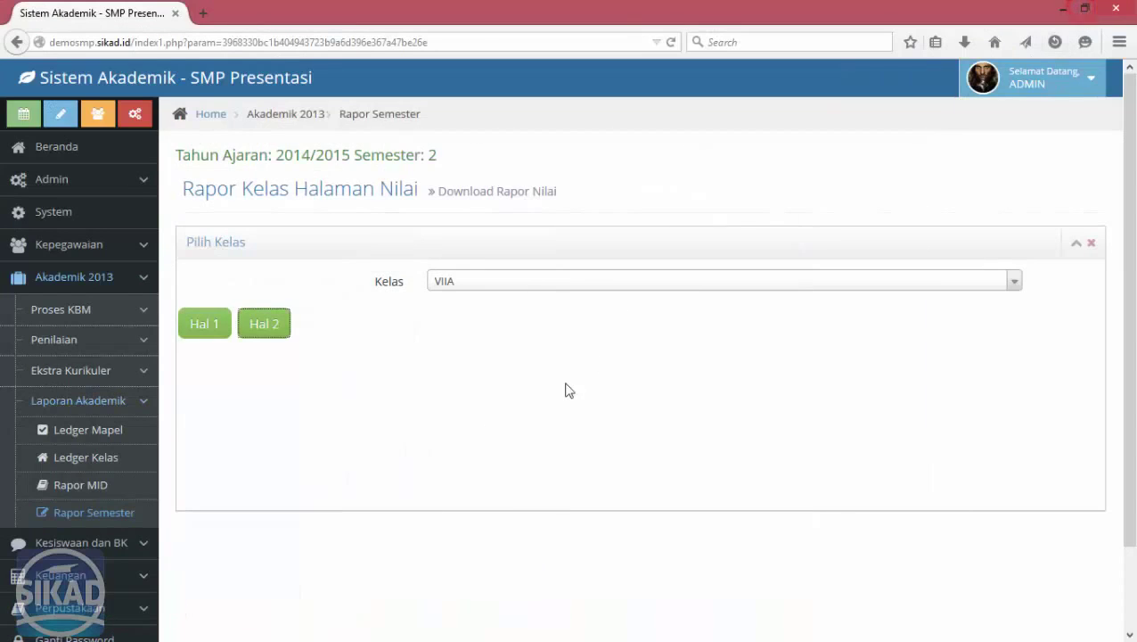